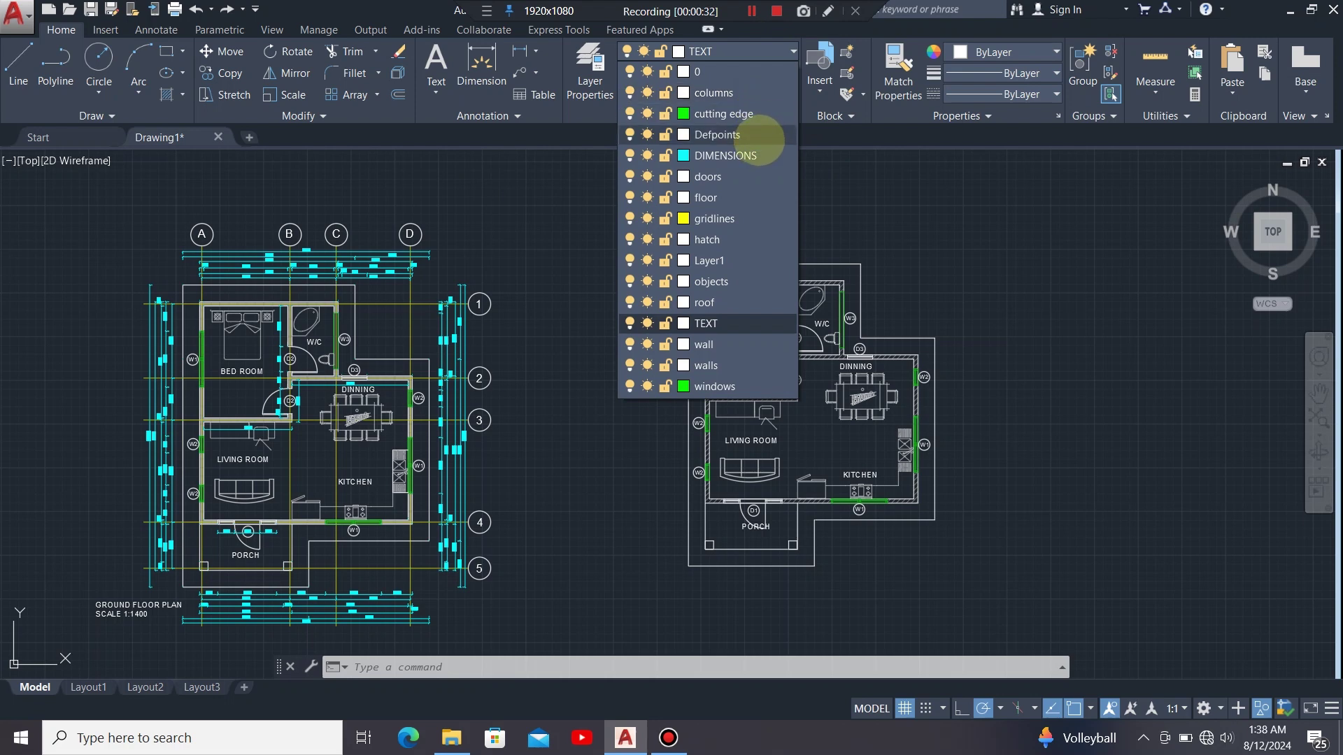
# Make Defpoints the current layer and draw a 2000 by 2000 square beyond the upper-left corner of the hatched floor plan.
pyautogui.click(758, 137)
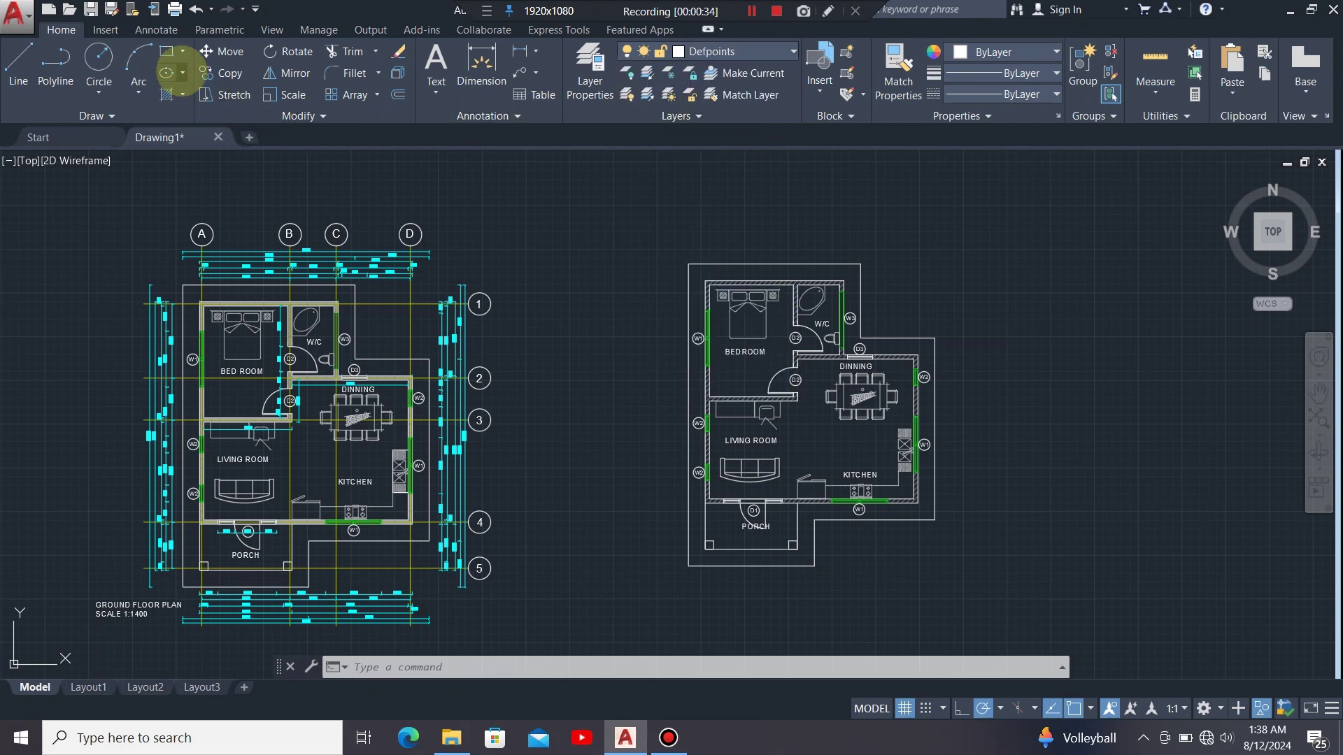
pyautogui.click(166, 51)
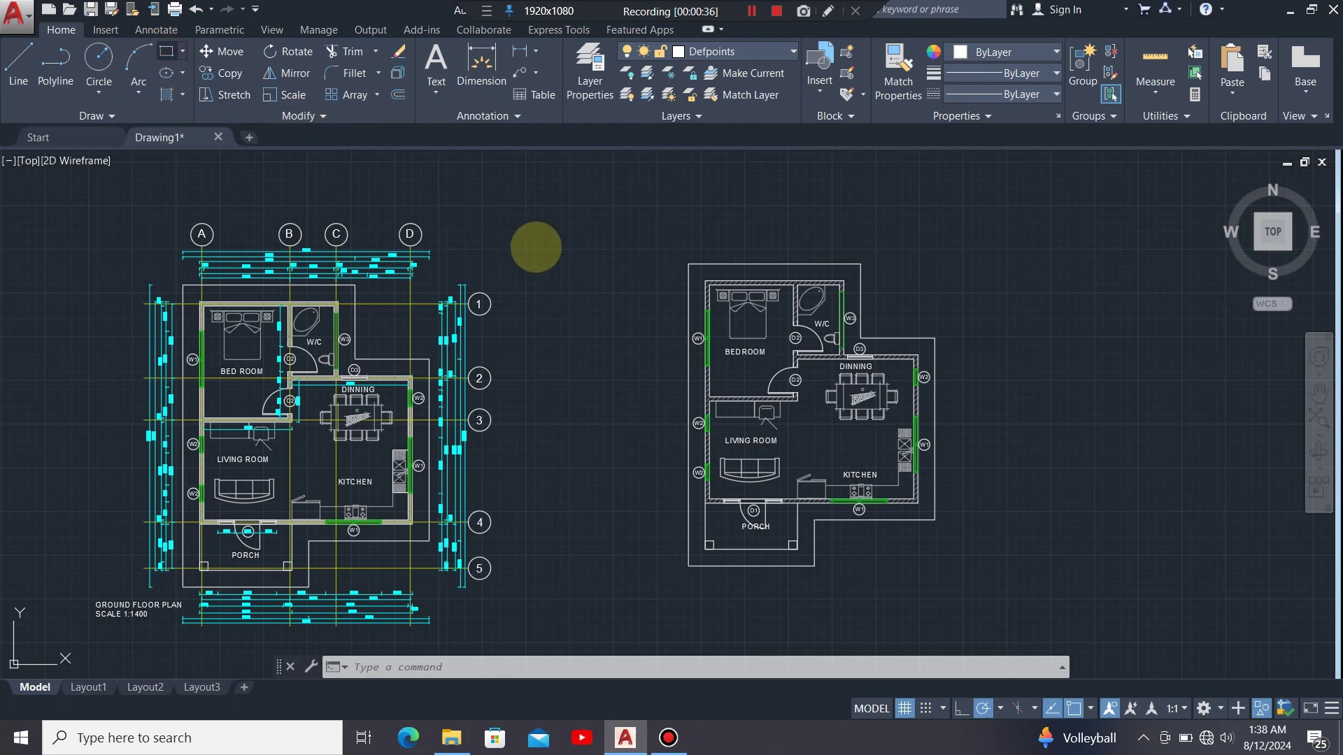
pyautogui.click(591, 198)
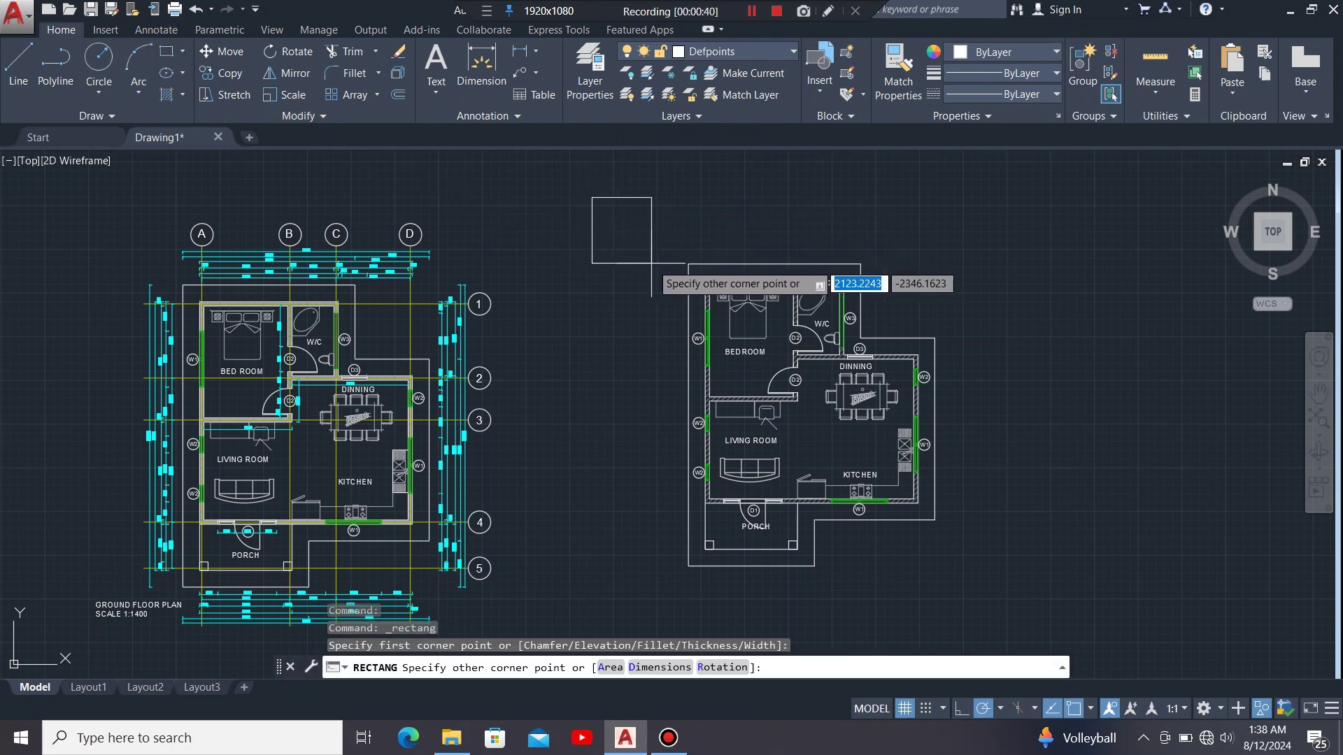
pyautogui.write('20')
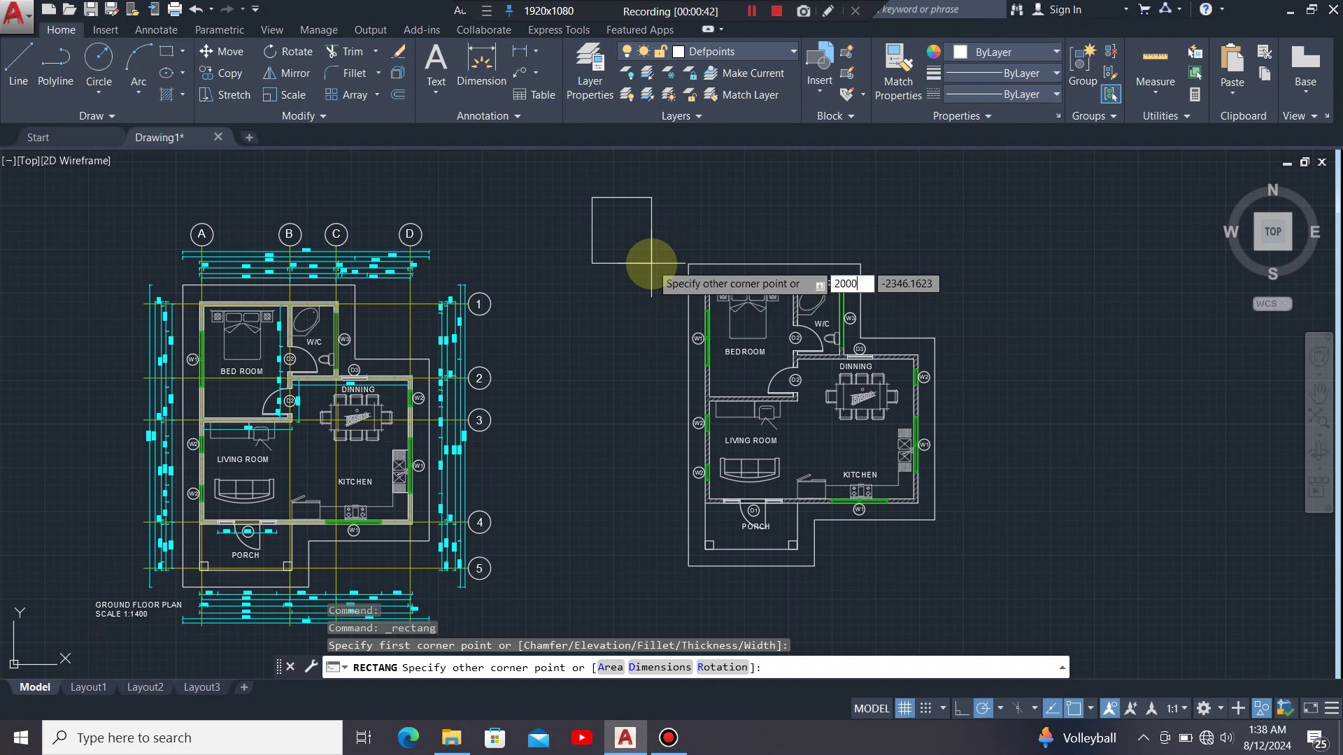
pyautogui.write('00')
pyautogui.press('Tab')
pyautogui.write('2')
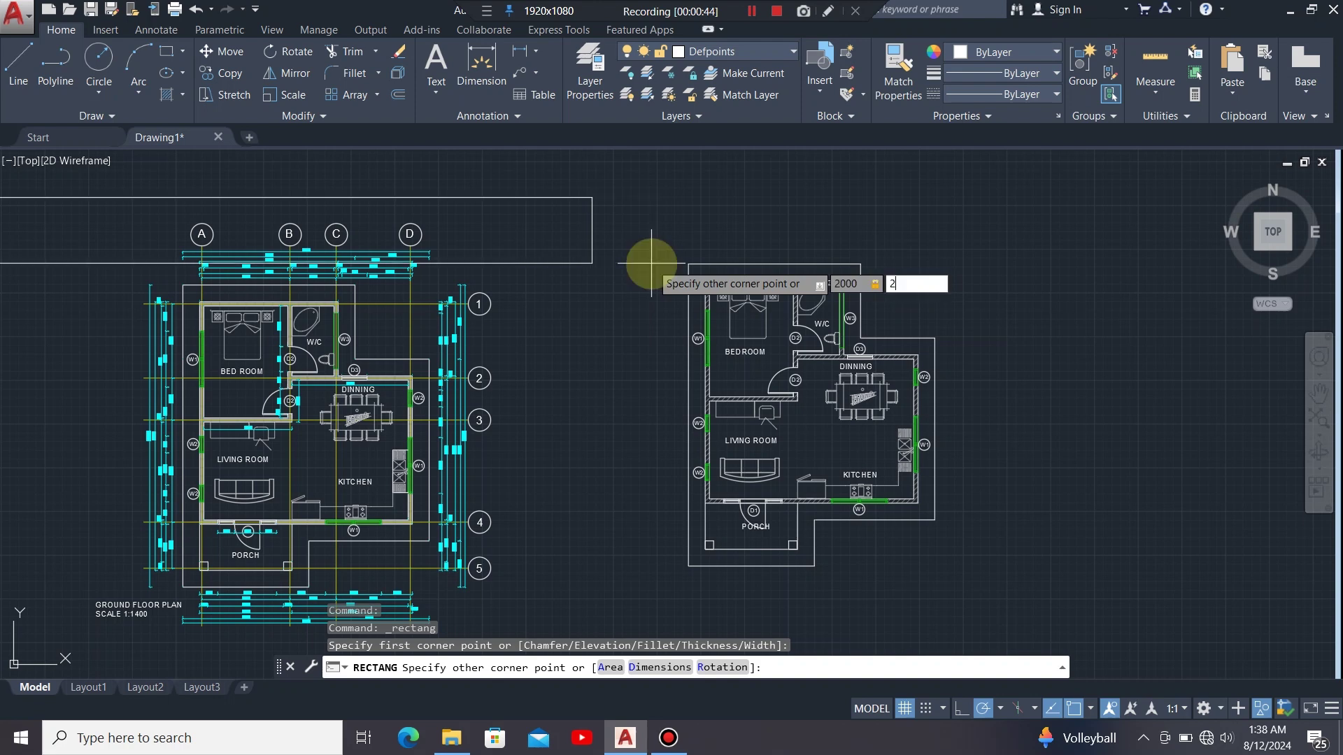
pyautogui.write('00')
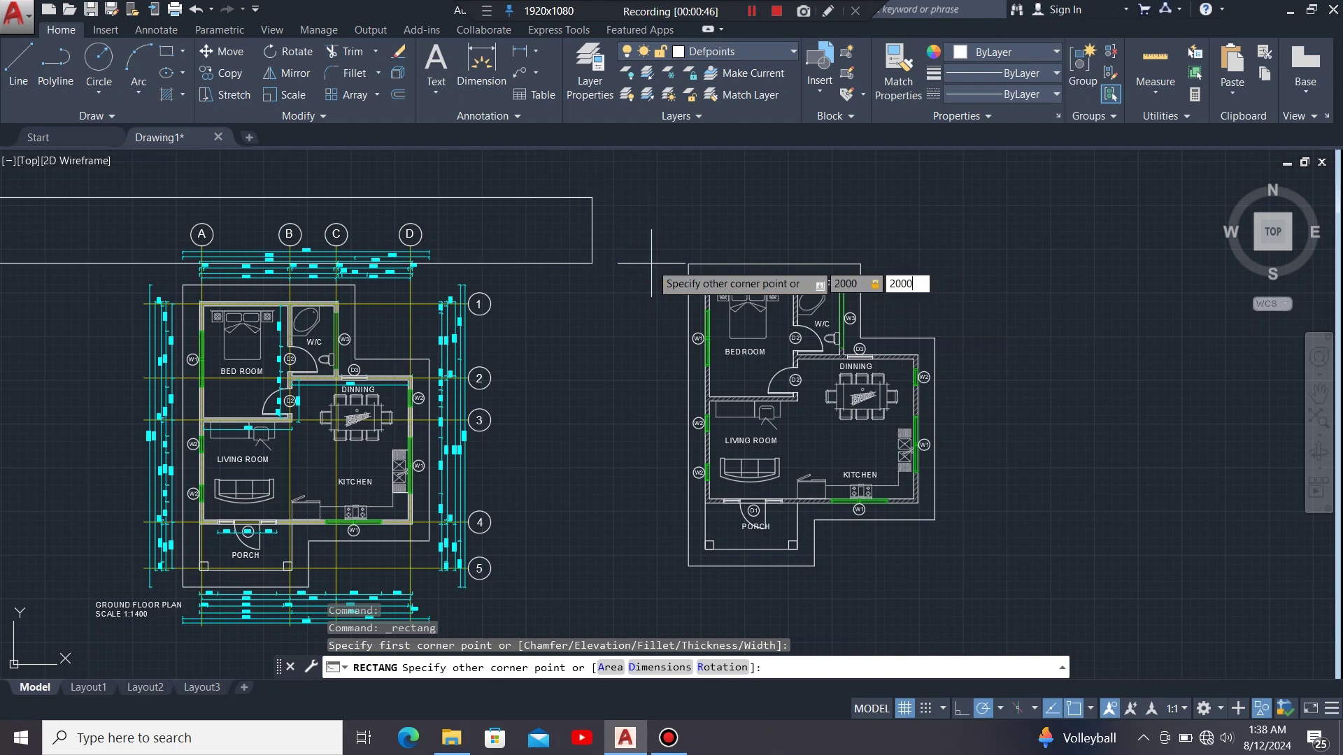
pyautogui.write('0')
pyautogui.press('Return')
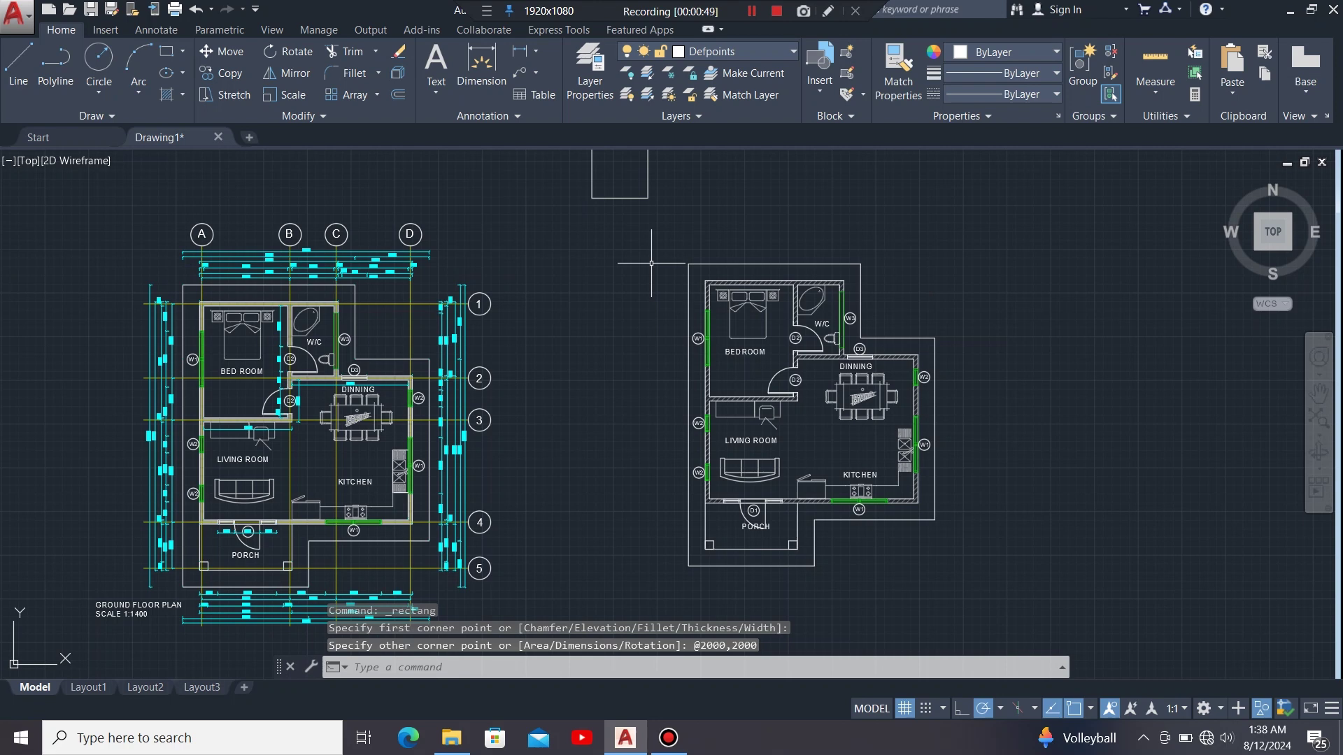
# Move the square so its lower-right corner meets the upper-left corner of the outline around the hatched floor plan.
pyautogui.click(672, 238)
pyautogui.click(601, 186)
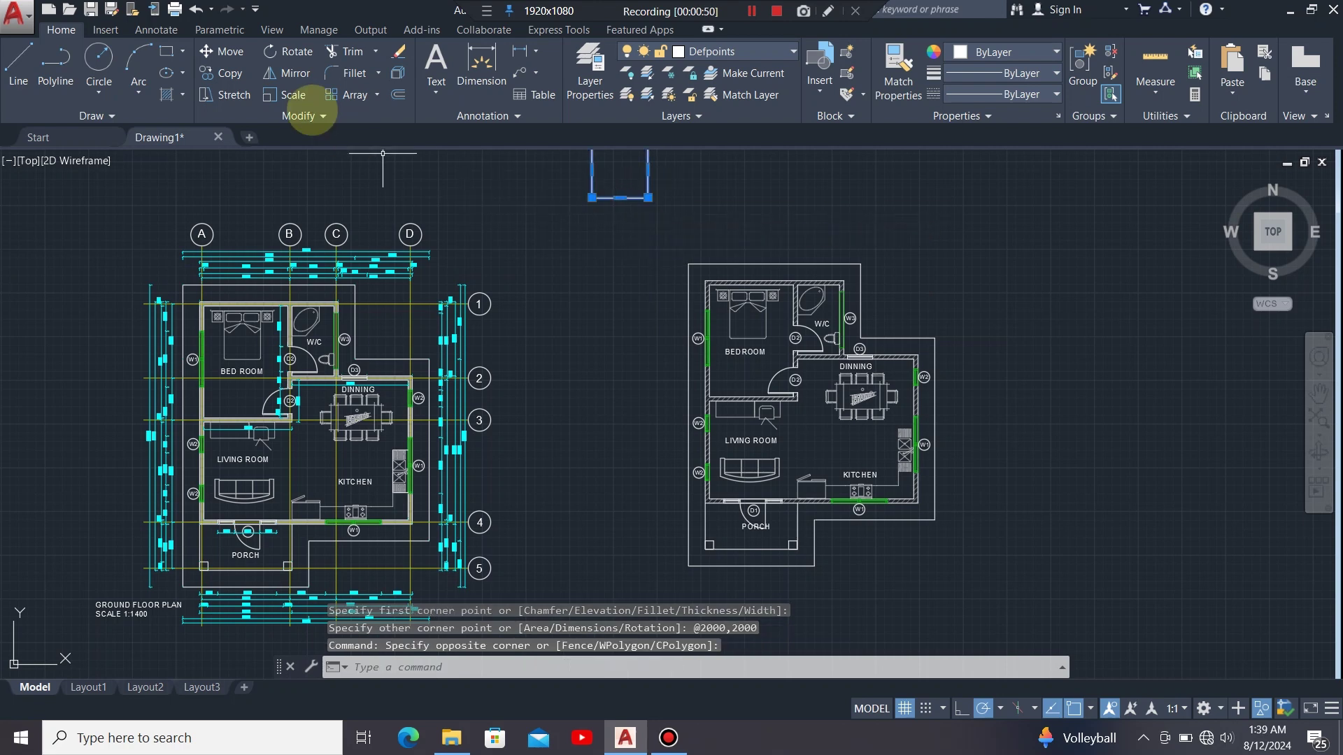
pyautogui.click(227, 51)
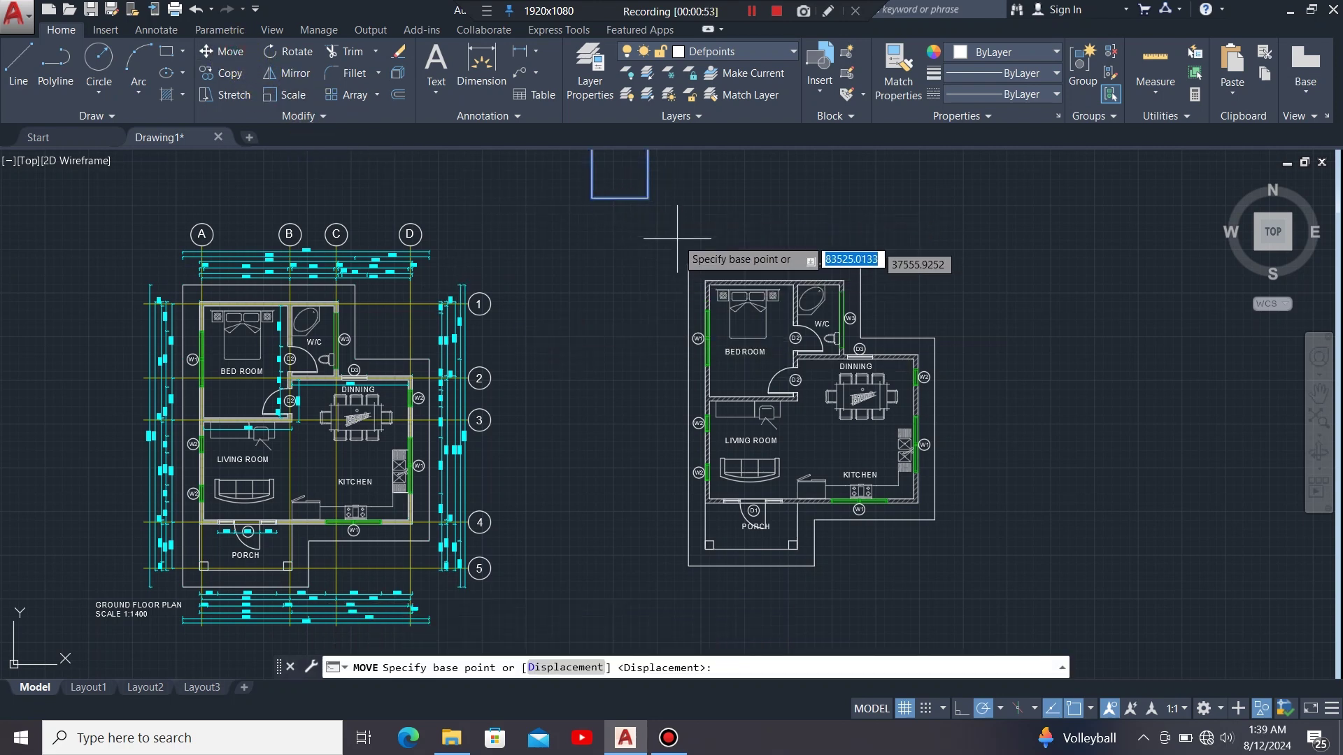
pyautogui.click(647, 198)
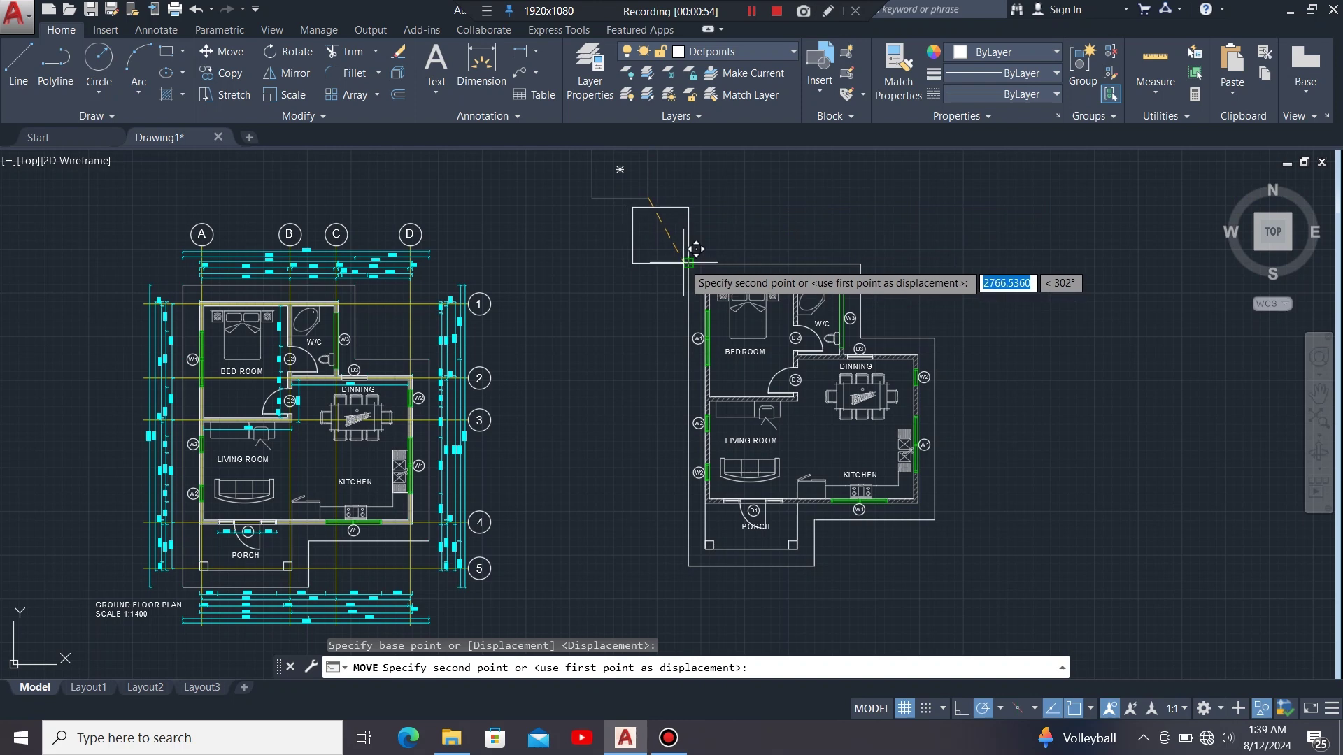
pyautogui.click(701, 249)
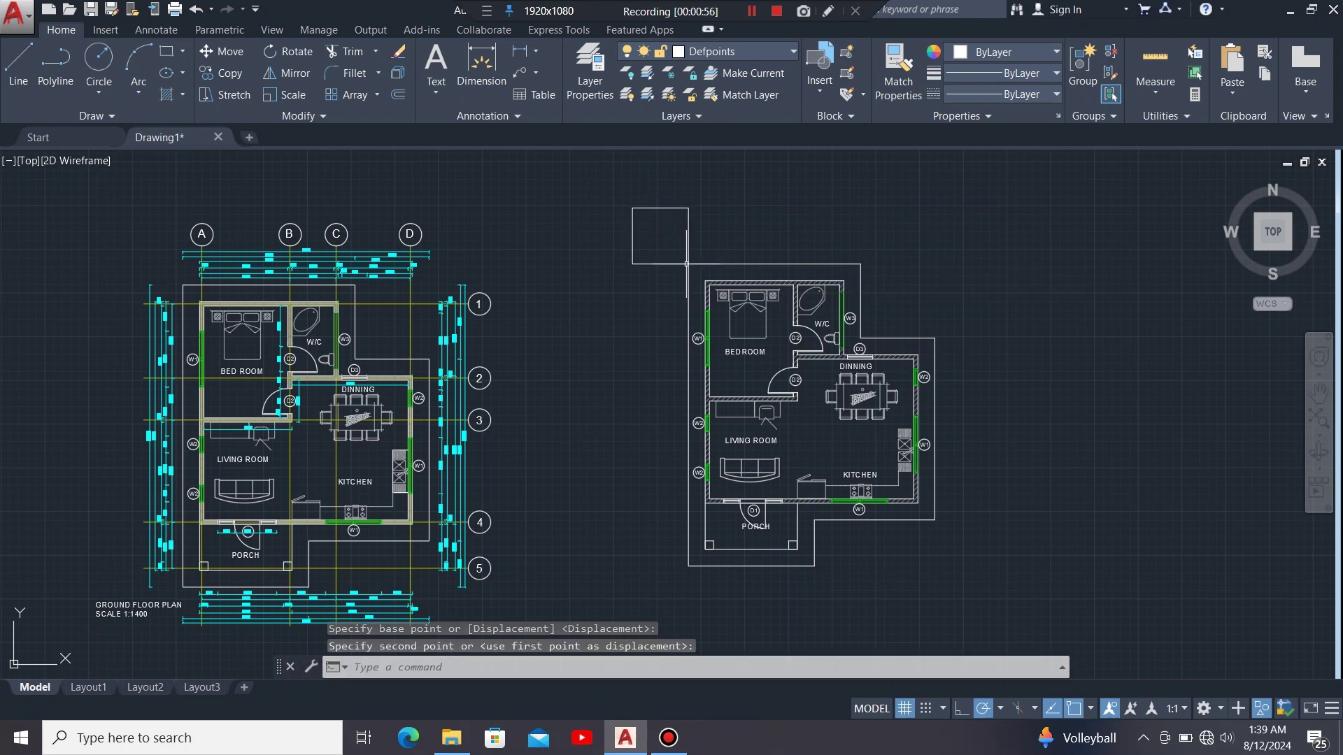
# Copy the square by its upper-left corner to the point where the plan outline's rightmost and lowest edges would intersect.
pyautogui.click(708, 197)
pyautogui.click(672, 230)
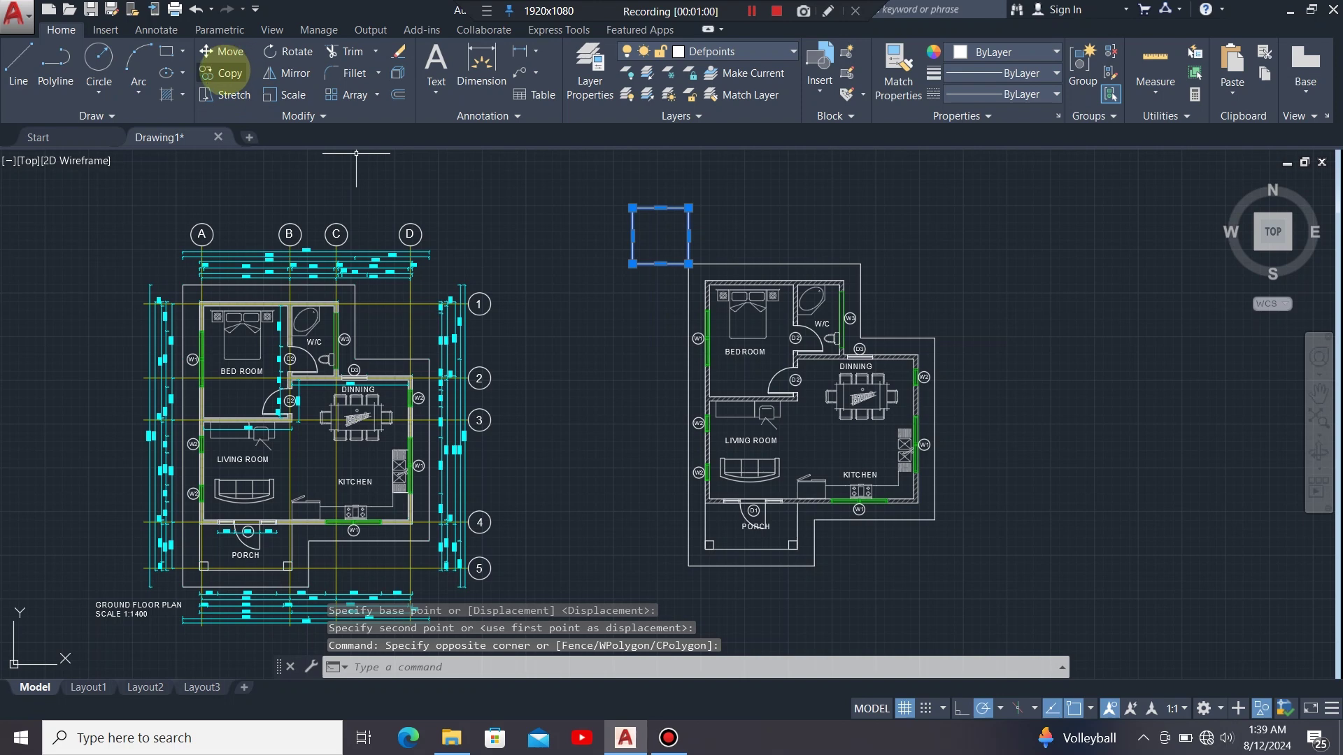
pyautogui.click(224, 72)
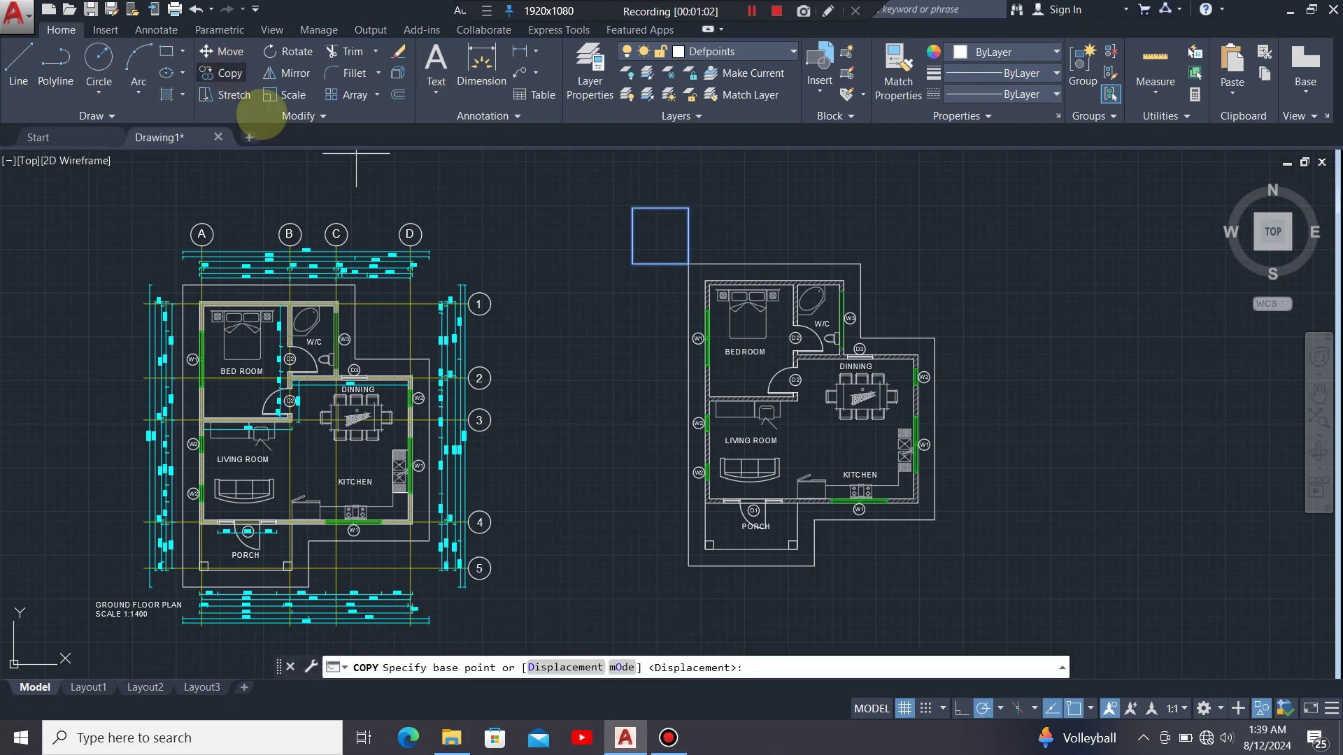
pyautogui.click(632, 208)
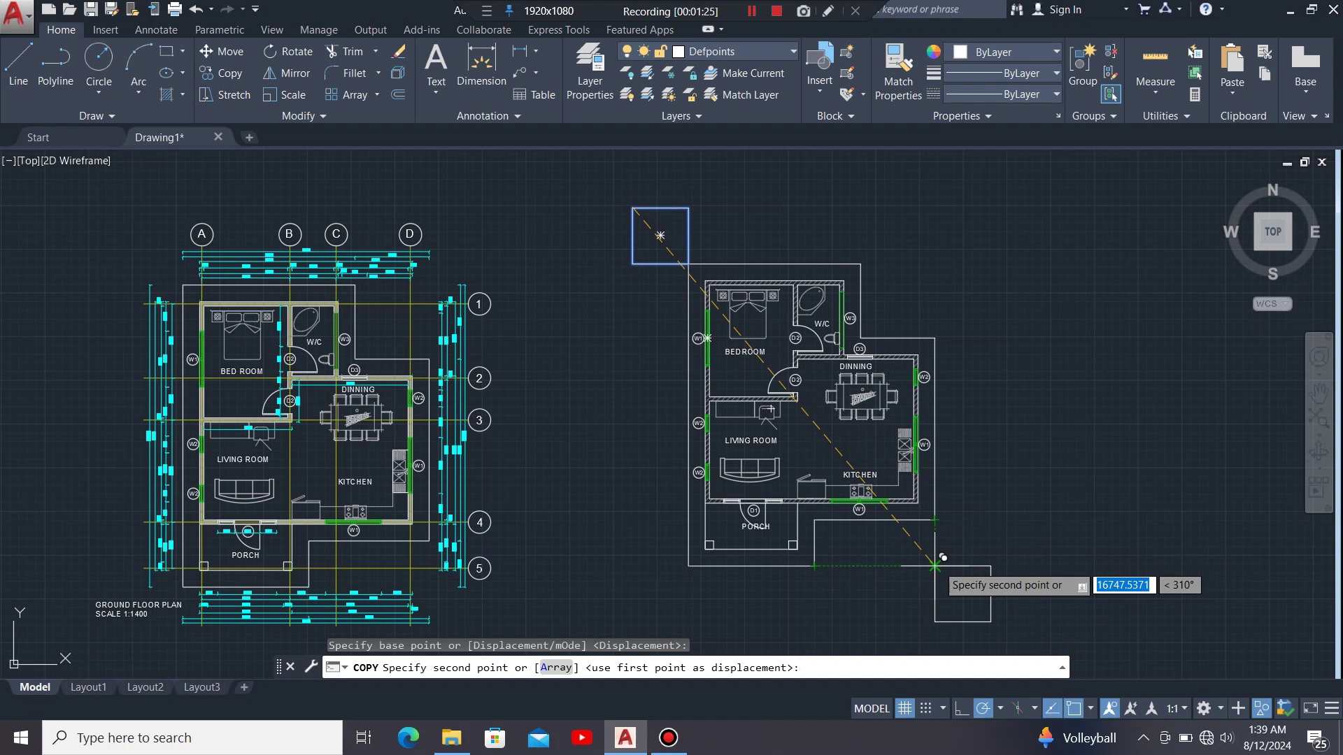
pyautogui.click(934, 565)
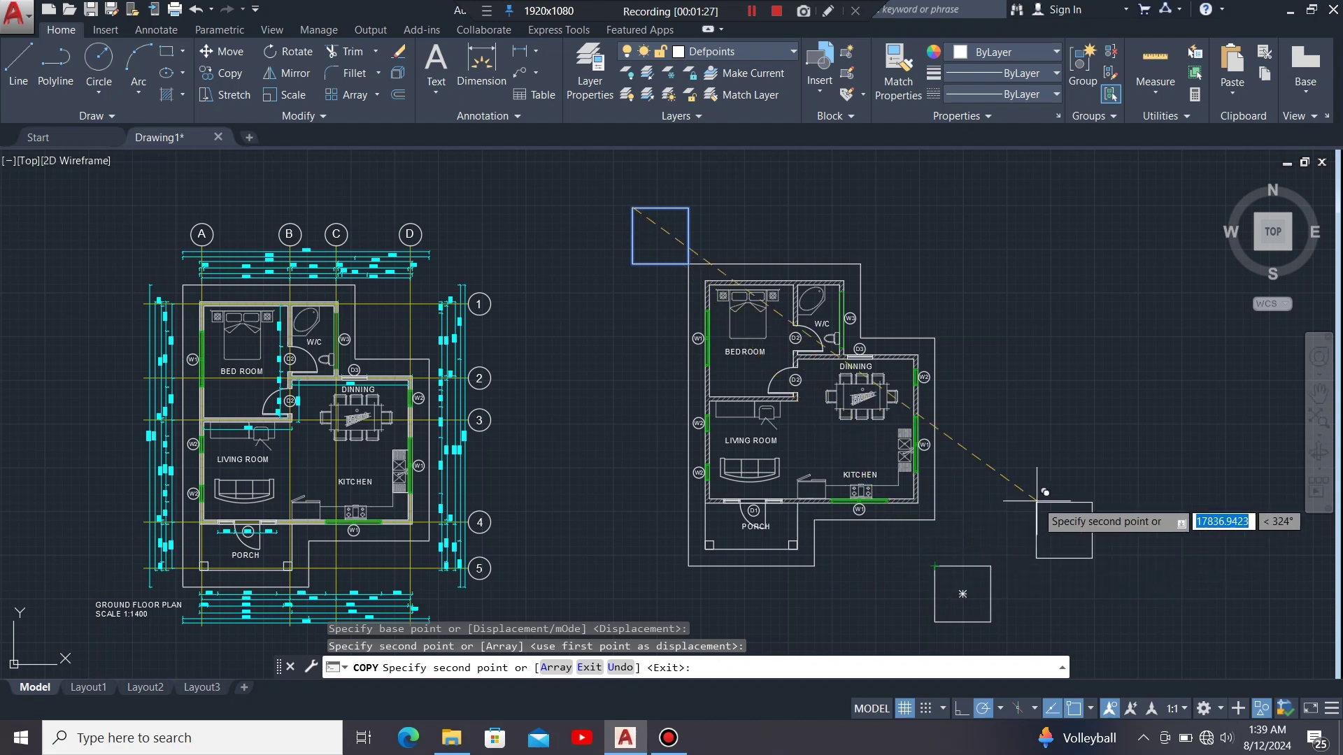
pyautogui.press('Escape')
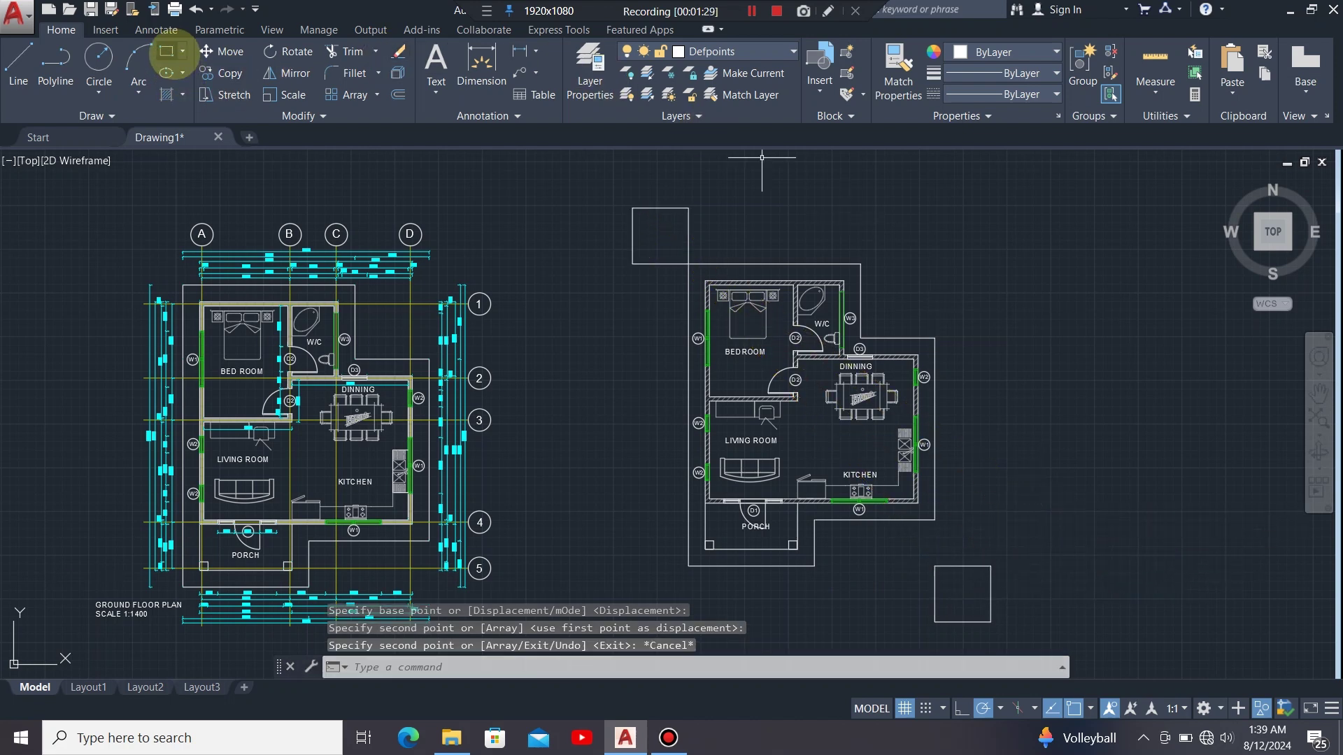
# Draw a rectangle around the hatched plan from the first square's upper-left corner to the copied square's lower-right corner.
pyautogui.click(168, 51)
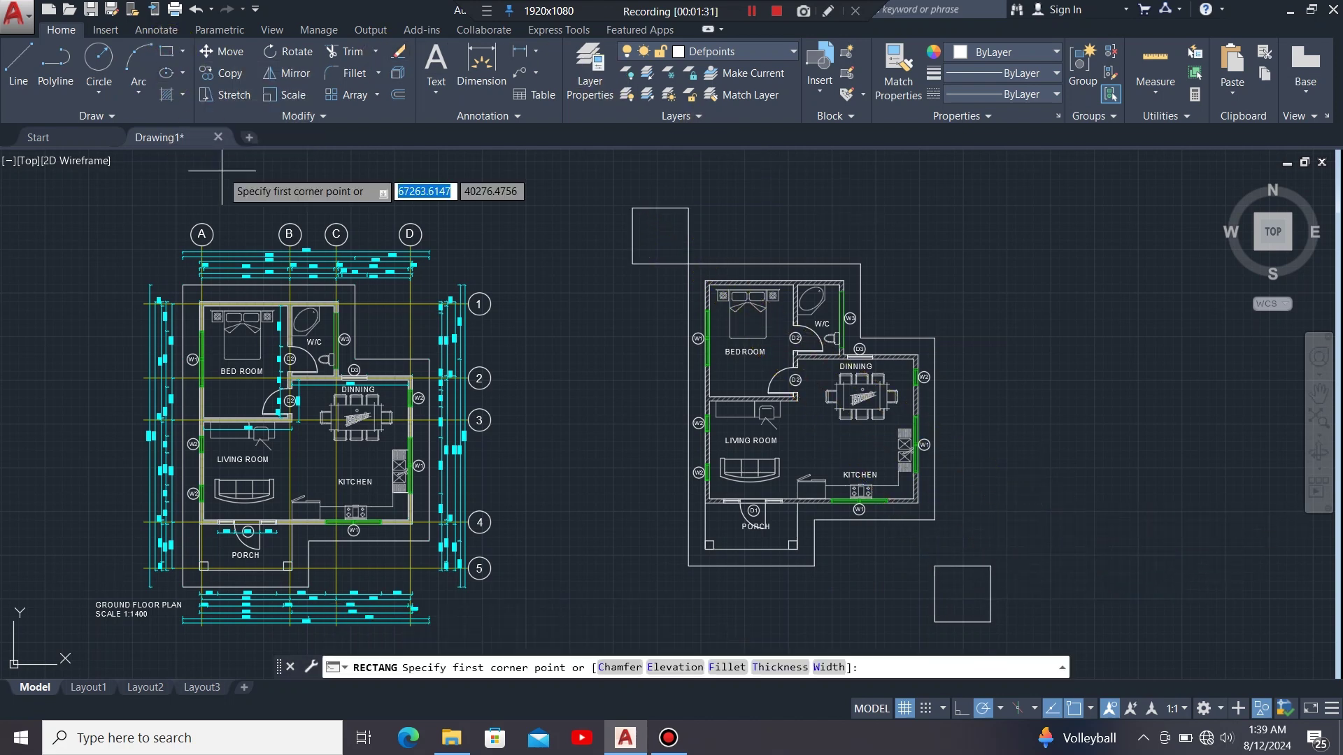
pyautogui.click(632, 208)
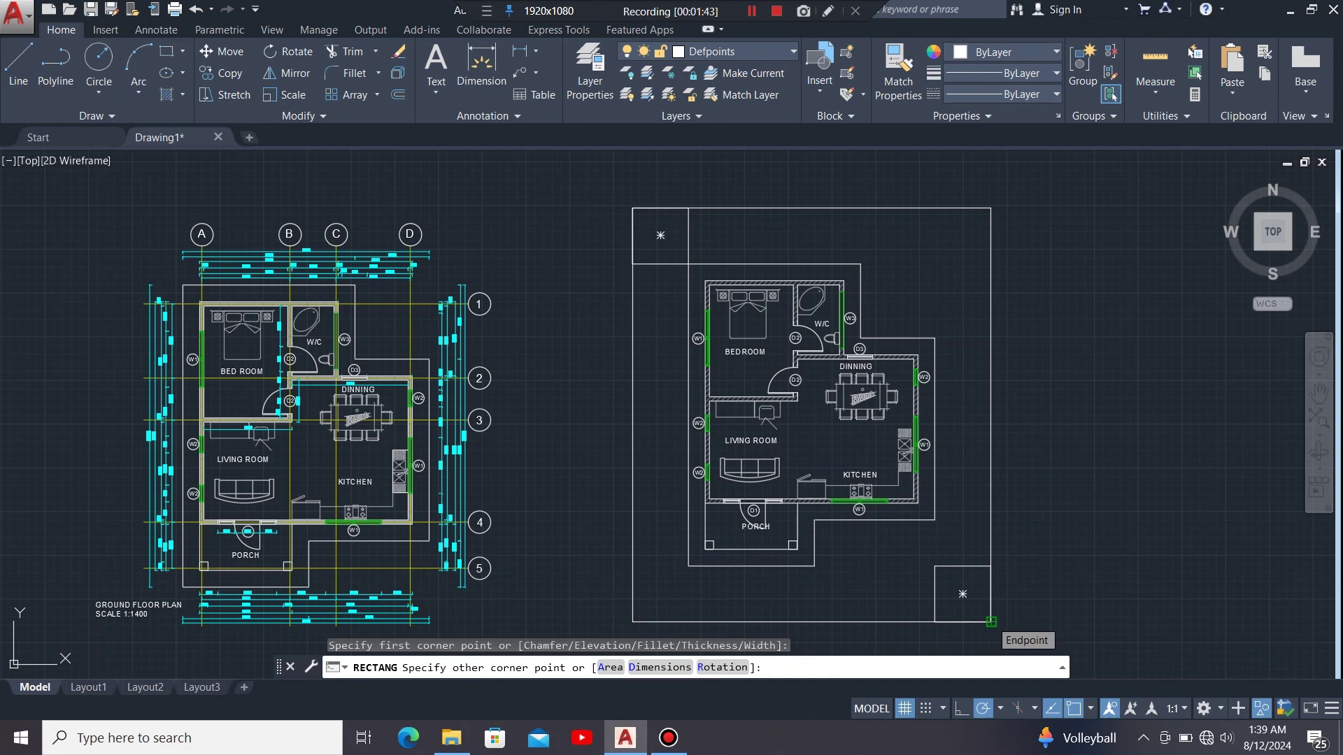
pyautogui.click(990, 621)
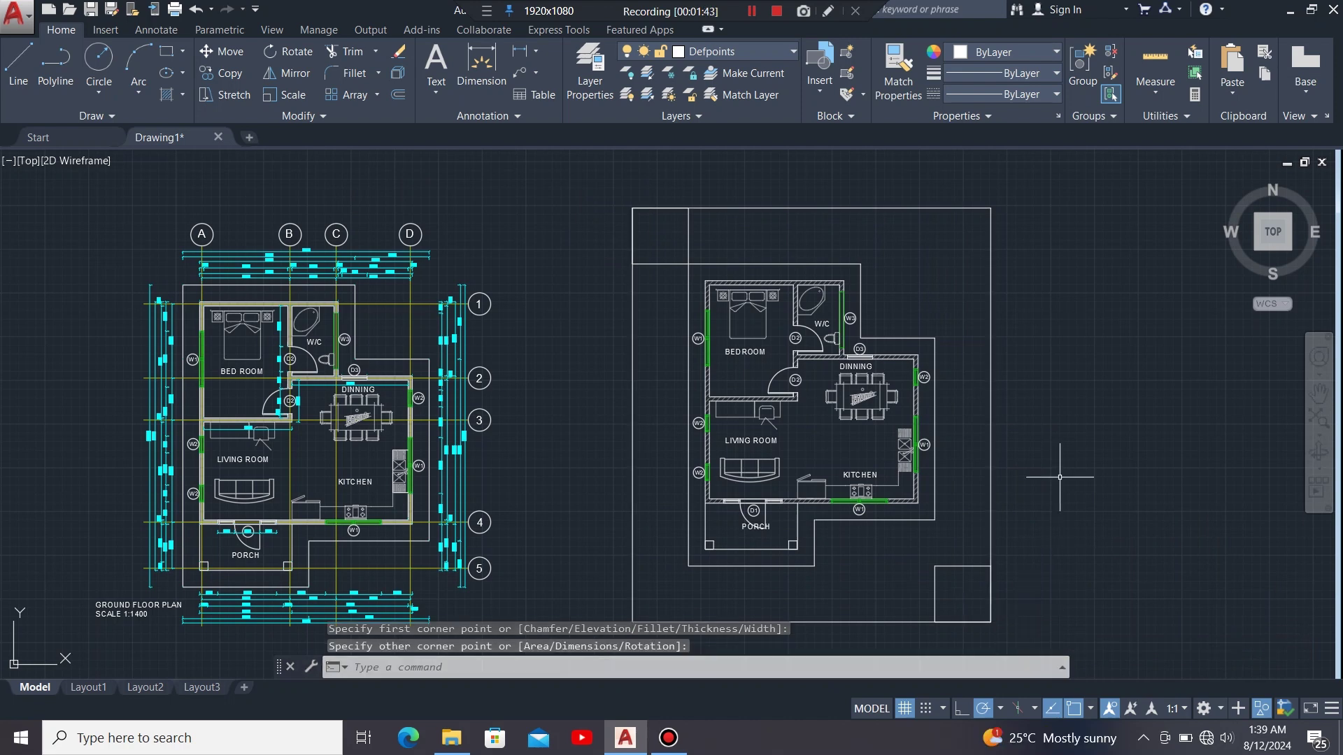
# Erase the two helper squares at the corners of the large rectangle.
pyautogui.click(689, 240)
pyautogui.click(971, 566)
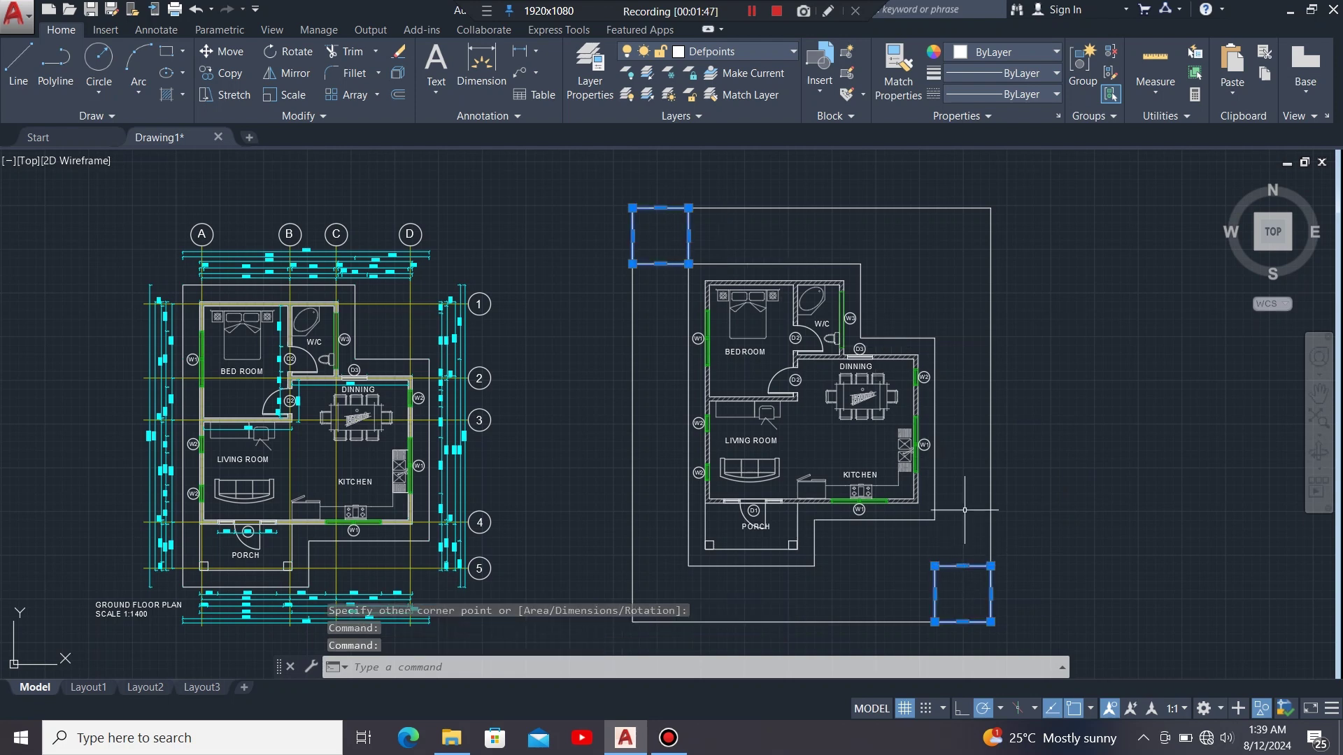
pyautogui.press('Delete')
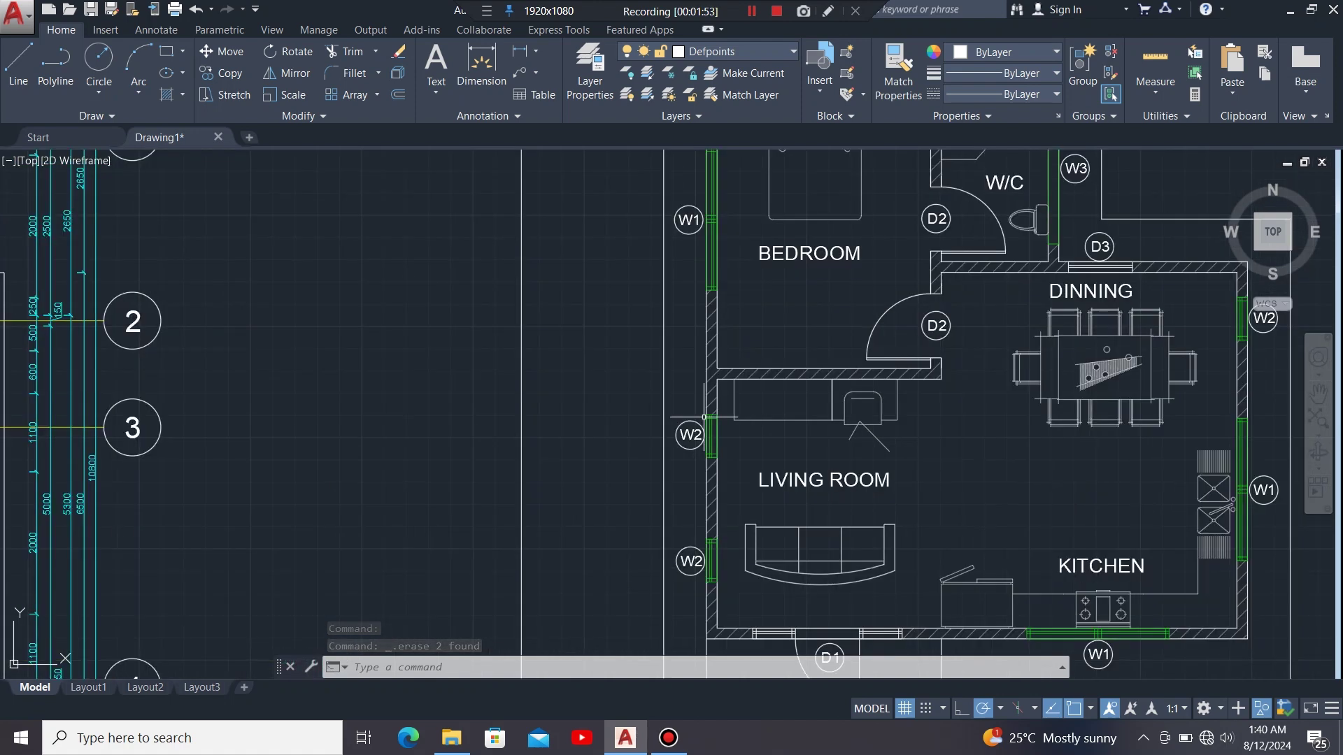
# Offset the outer line of the hatched plan's left wall by 75 towards the inside of the building.
pyautogui.scroll(3, 708, 397)
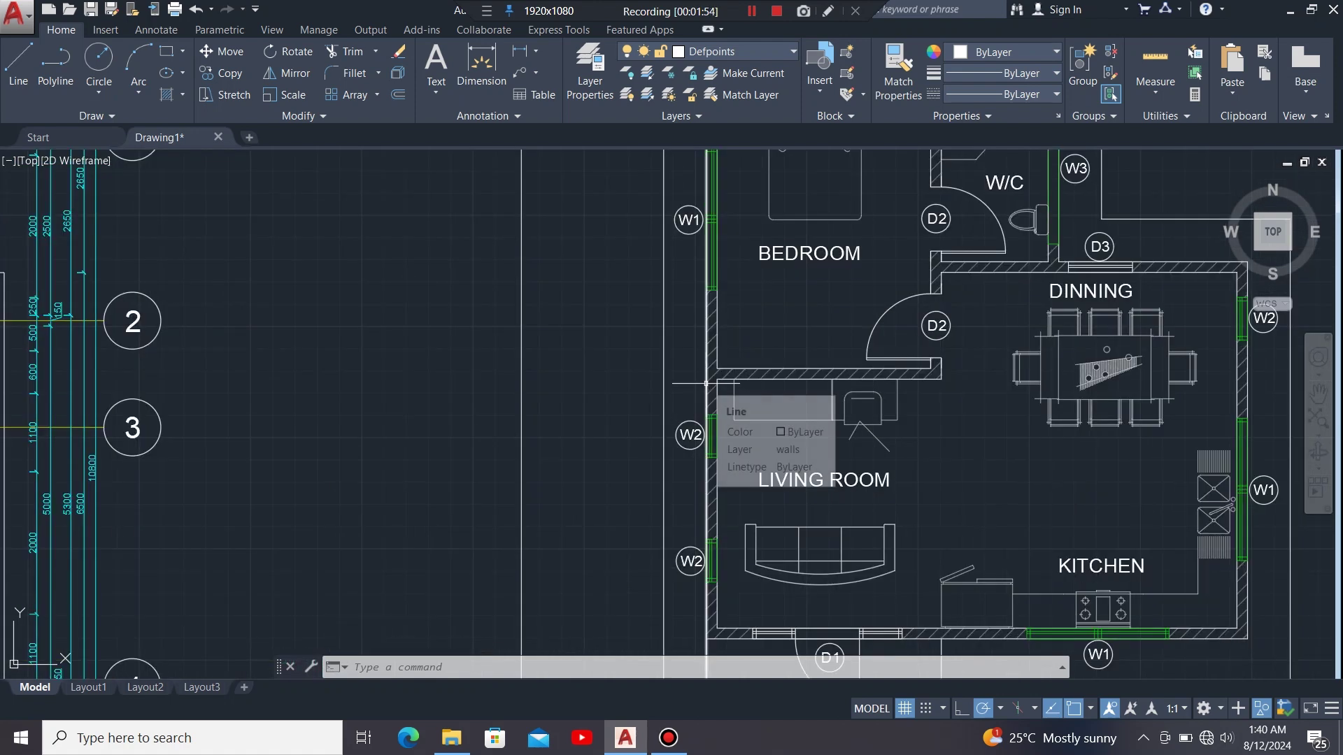
pyautogui.click(705, 383)
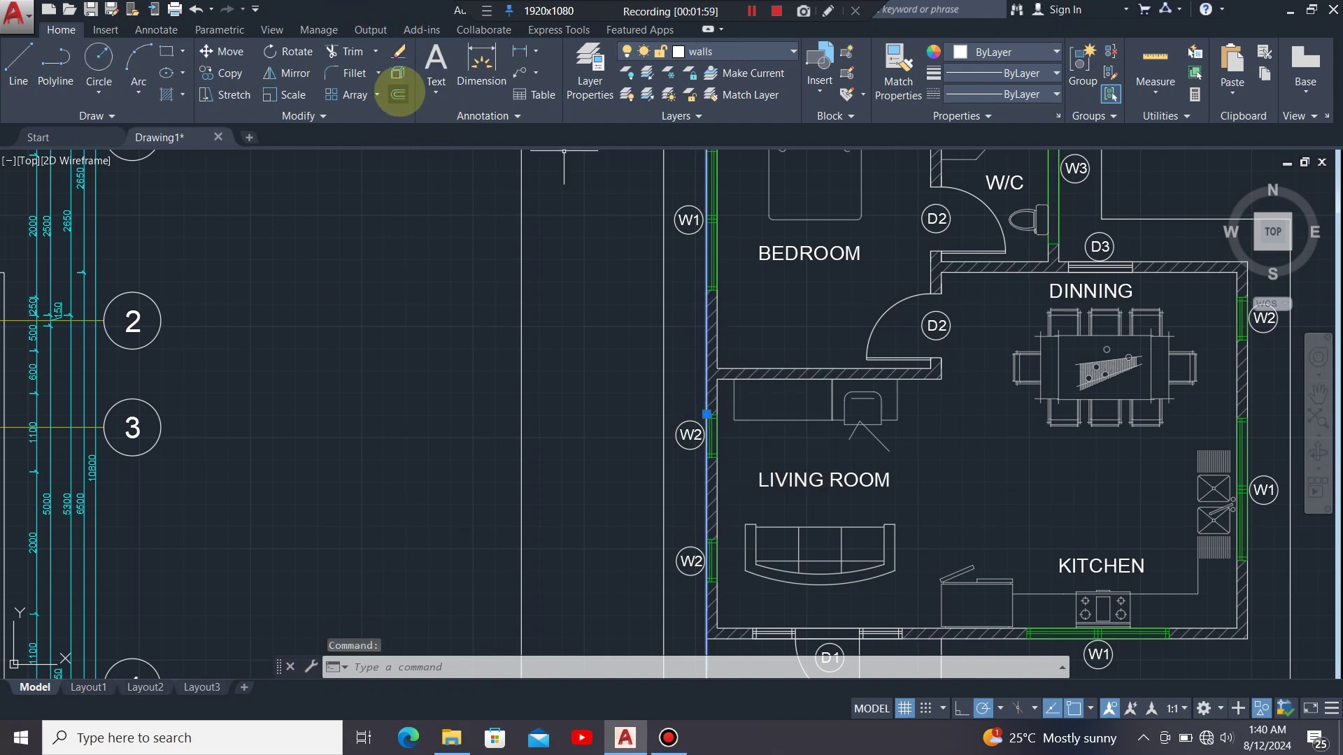
pyautogui.click(398, 94)
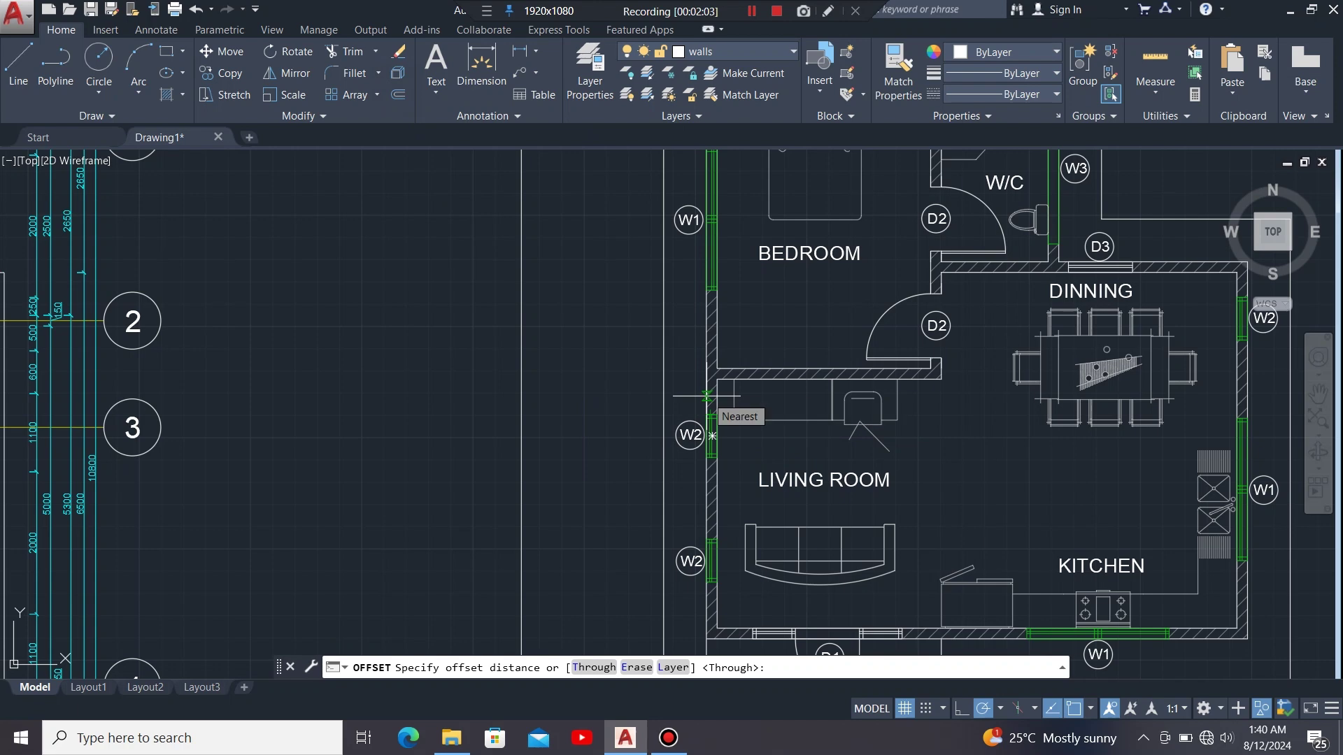
pyautogui.scroll(2, 707, 396)
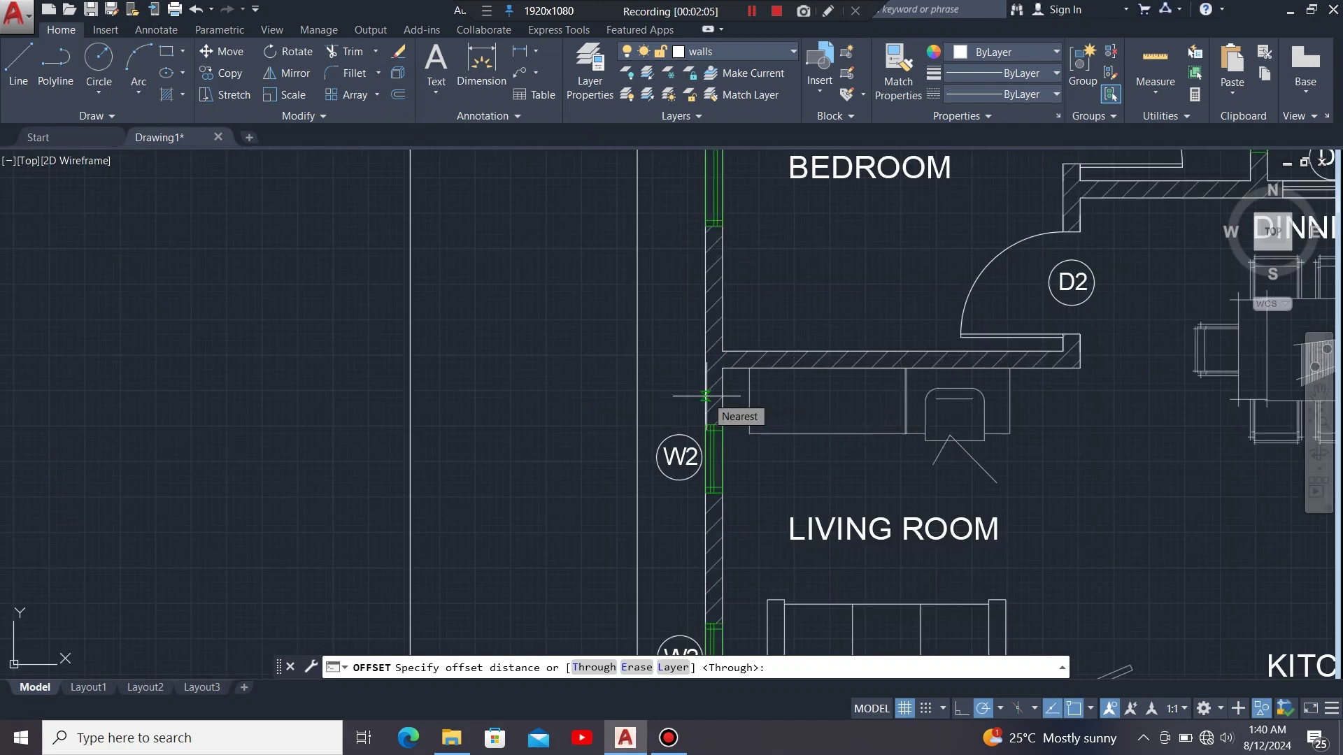
pyautogui.click(706, 396)
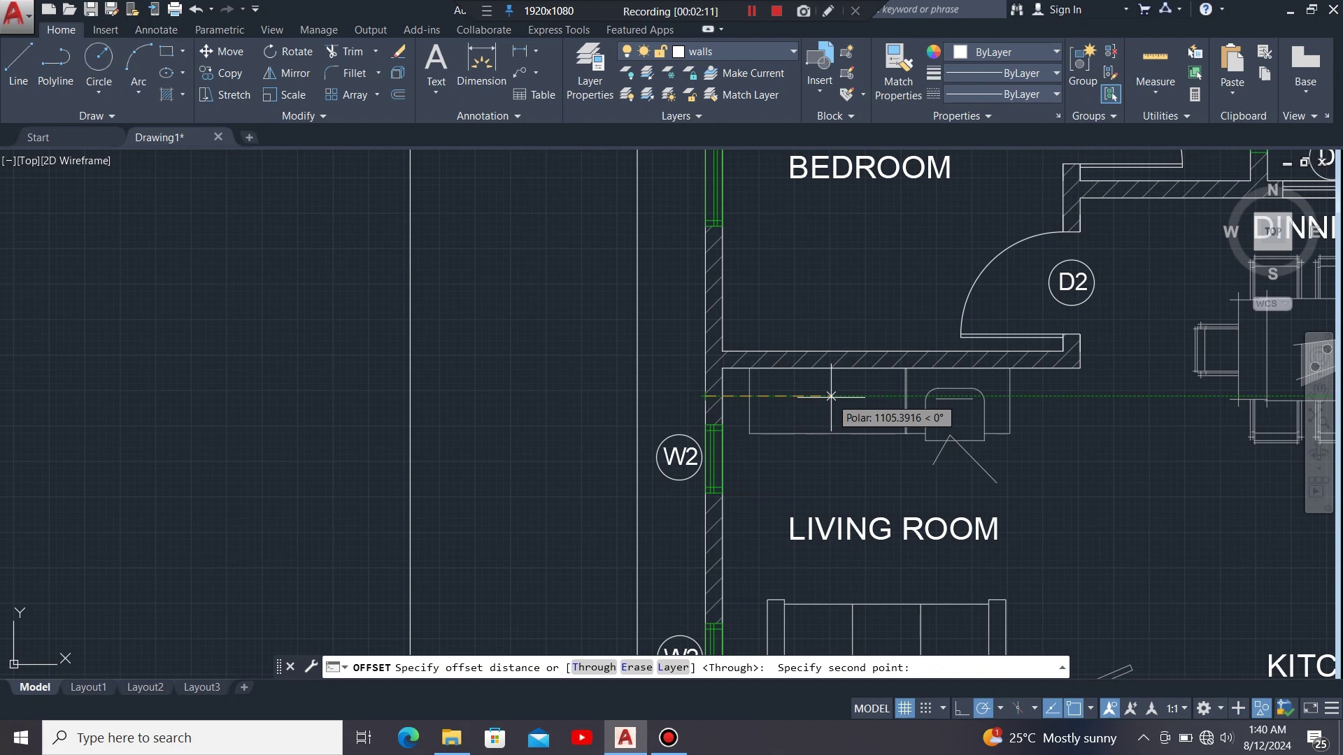
pyautogui.write('75')
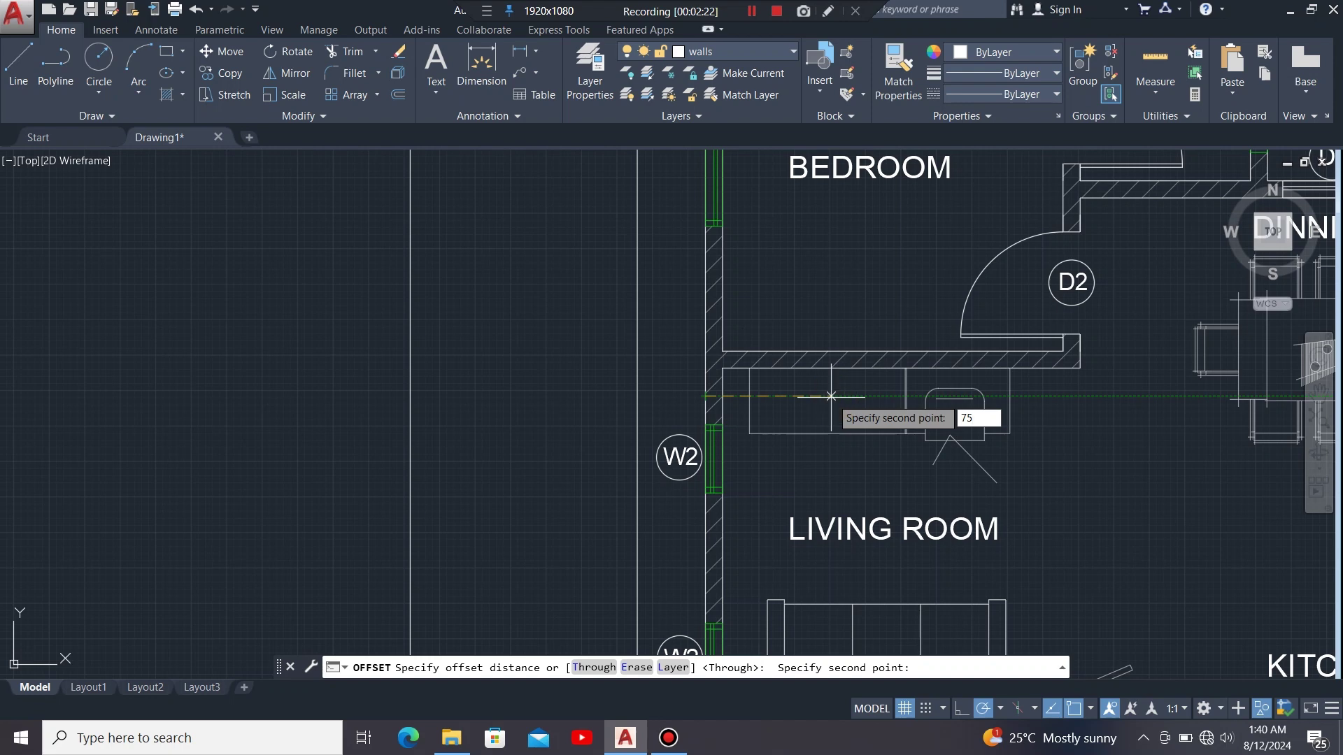
pyautogui.press('Return')
pyautogui.click(881, 405)
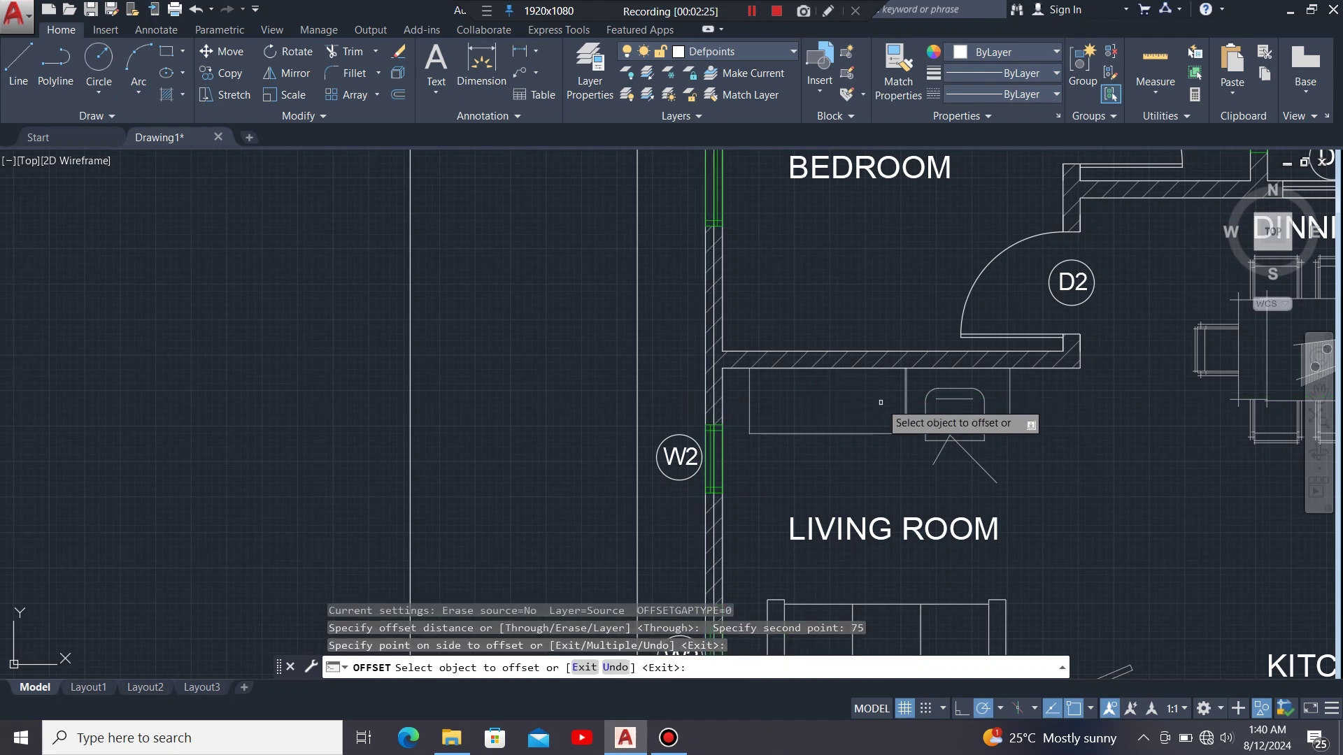
pyautogui.scroll(-5, 776, 434)
pyautogui.scroll(-2, 606, 313)
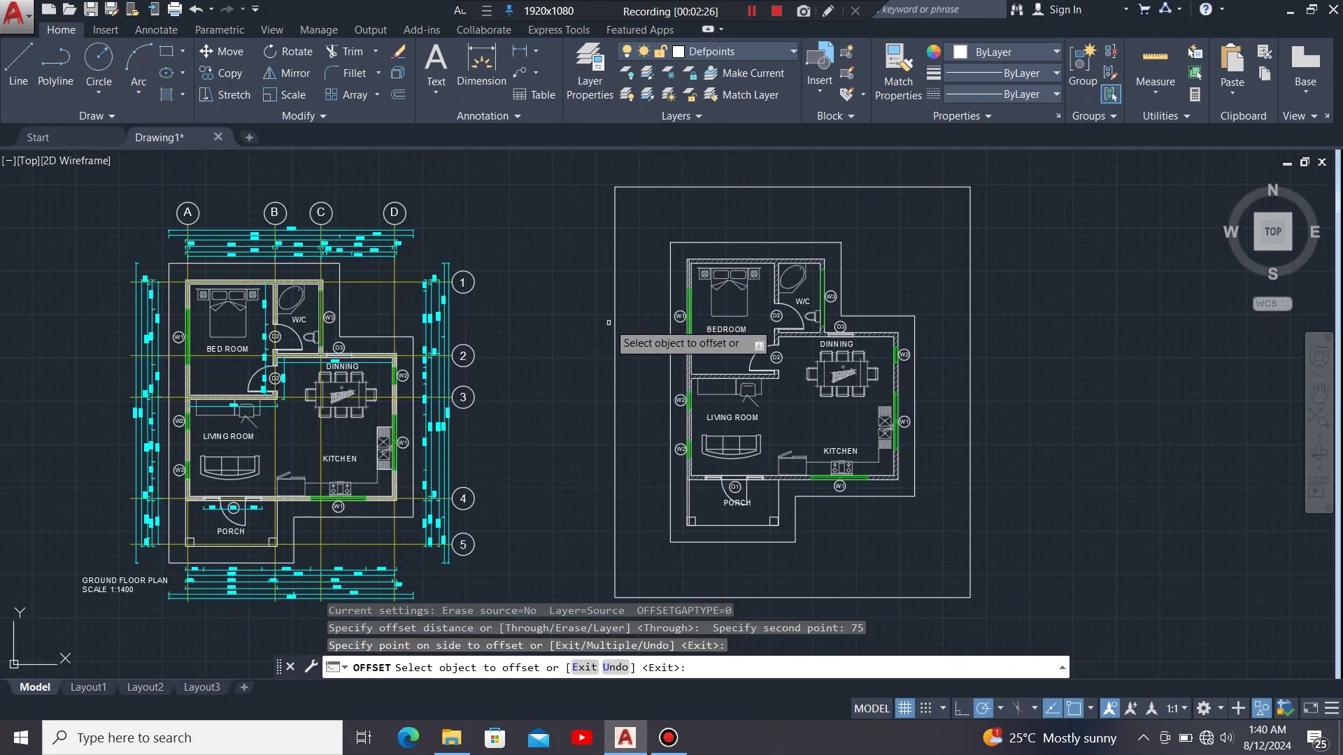
pyautogui.scroll(2, 678, 238)
pyautogui.press('Escape')
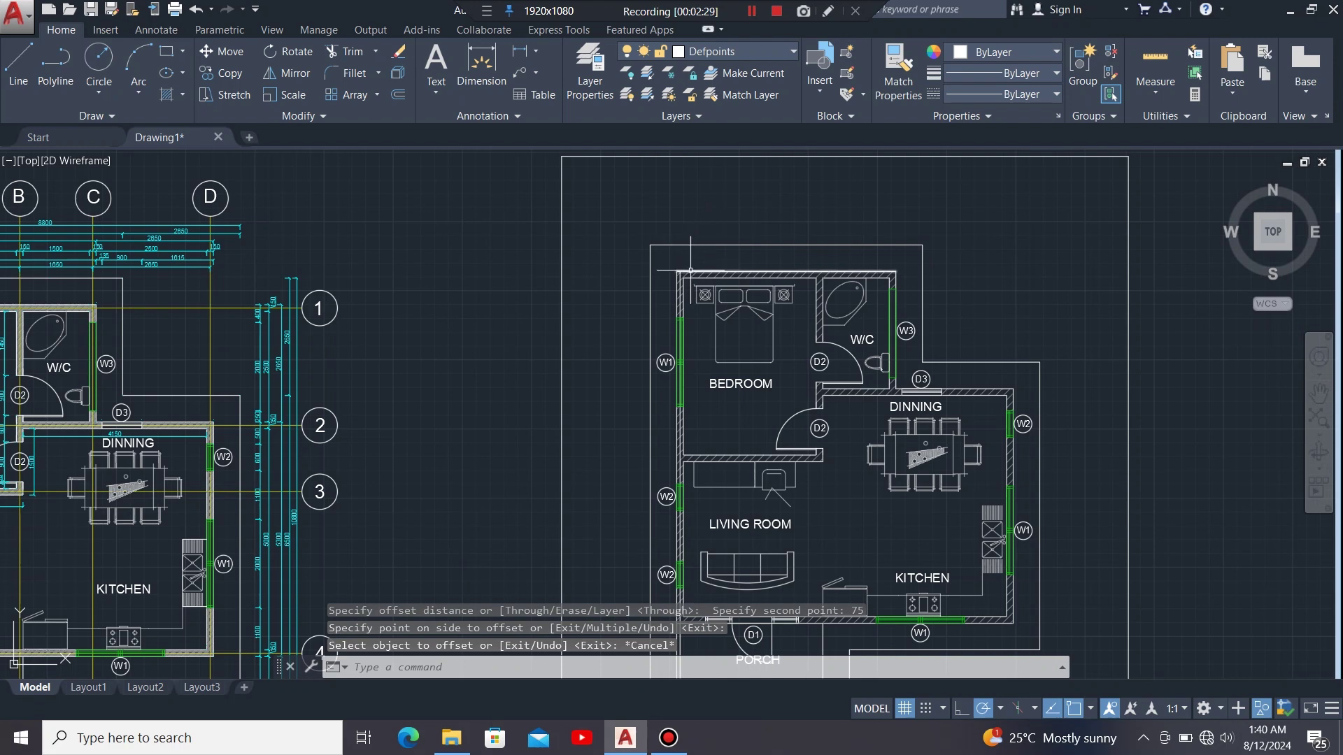
pyautogui.scroll(5, 658, 289)
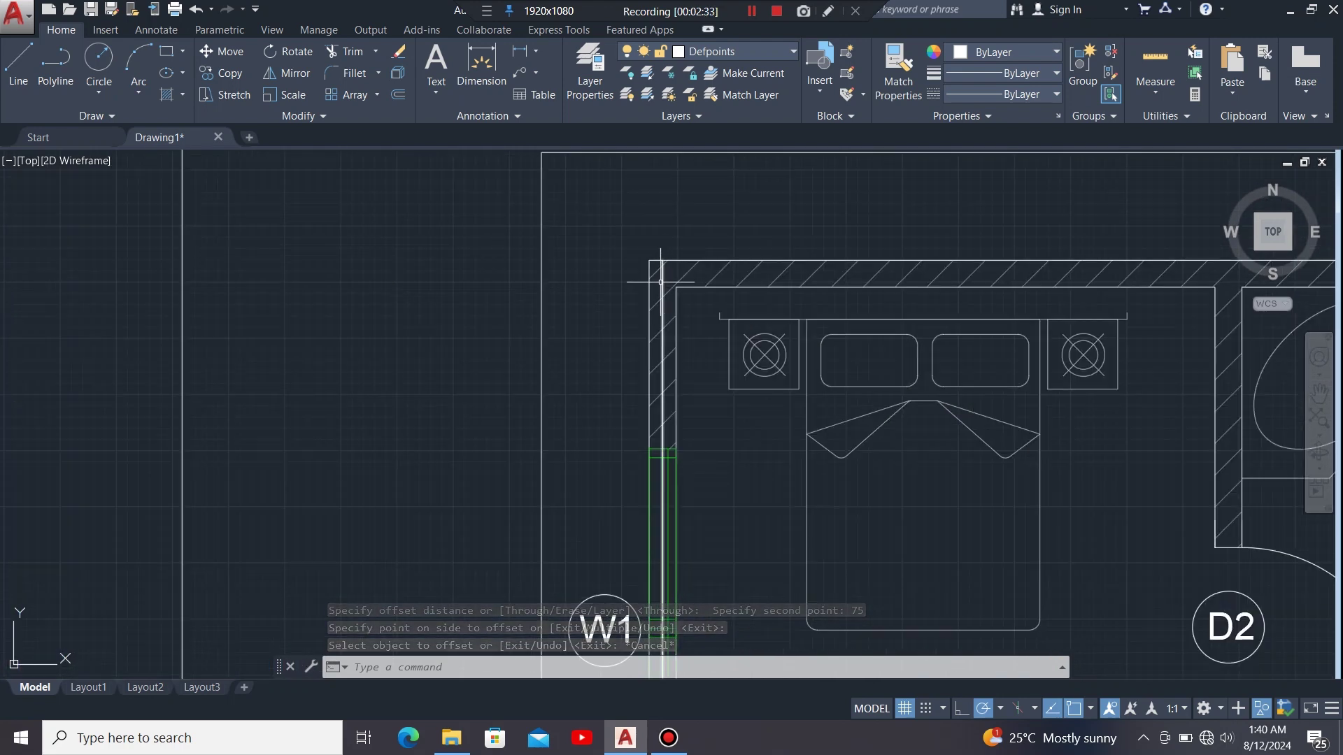
pyautogui.click(662, 281)
pyautogui.scroll(-7, 665, 266)
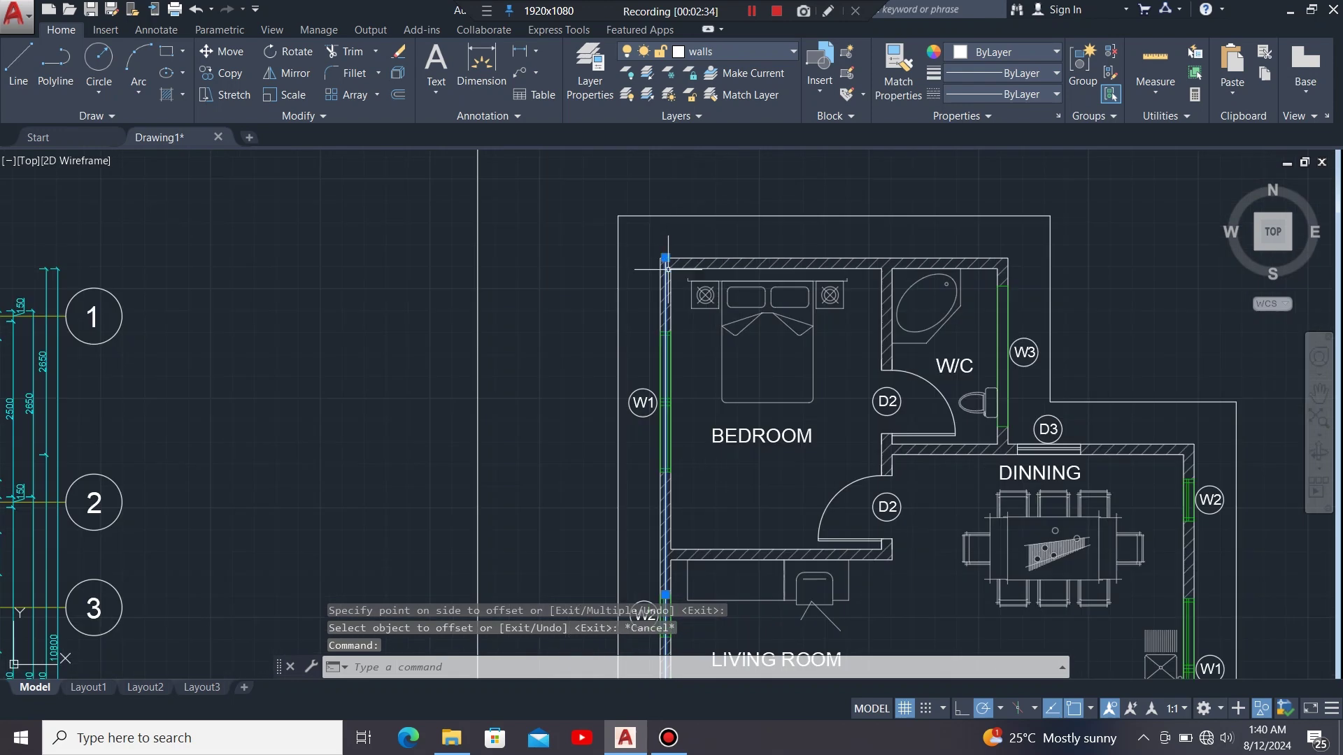
pyautogui.scroll(-3, 667, 244)
pyautogui.scroll(4, 706, 257)
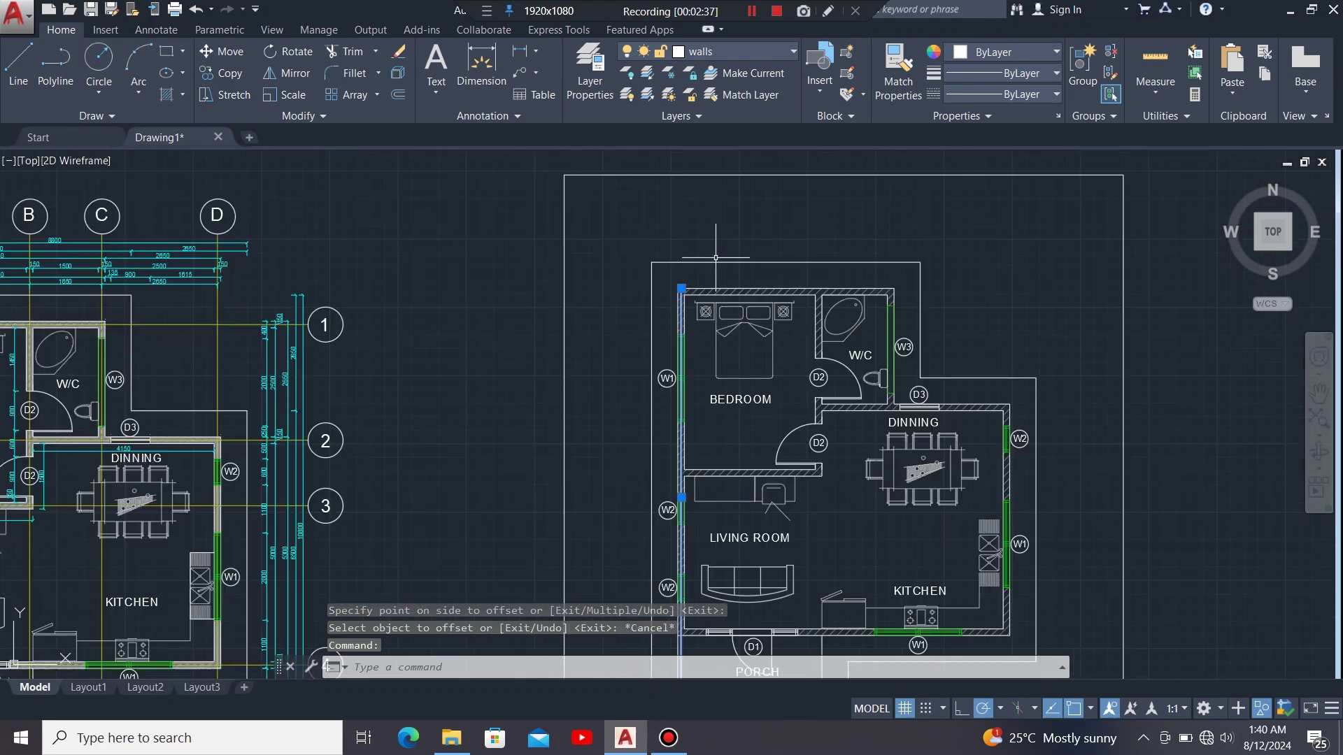
pyautogui.press('Escape')
# Extend the left wall's centre line in both directions to the upper and lower edges of the large rectangle around the hatched plan.
pyautogui.click(713, 171)
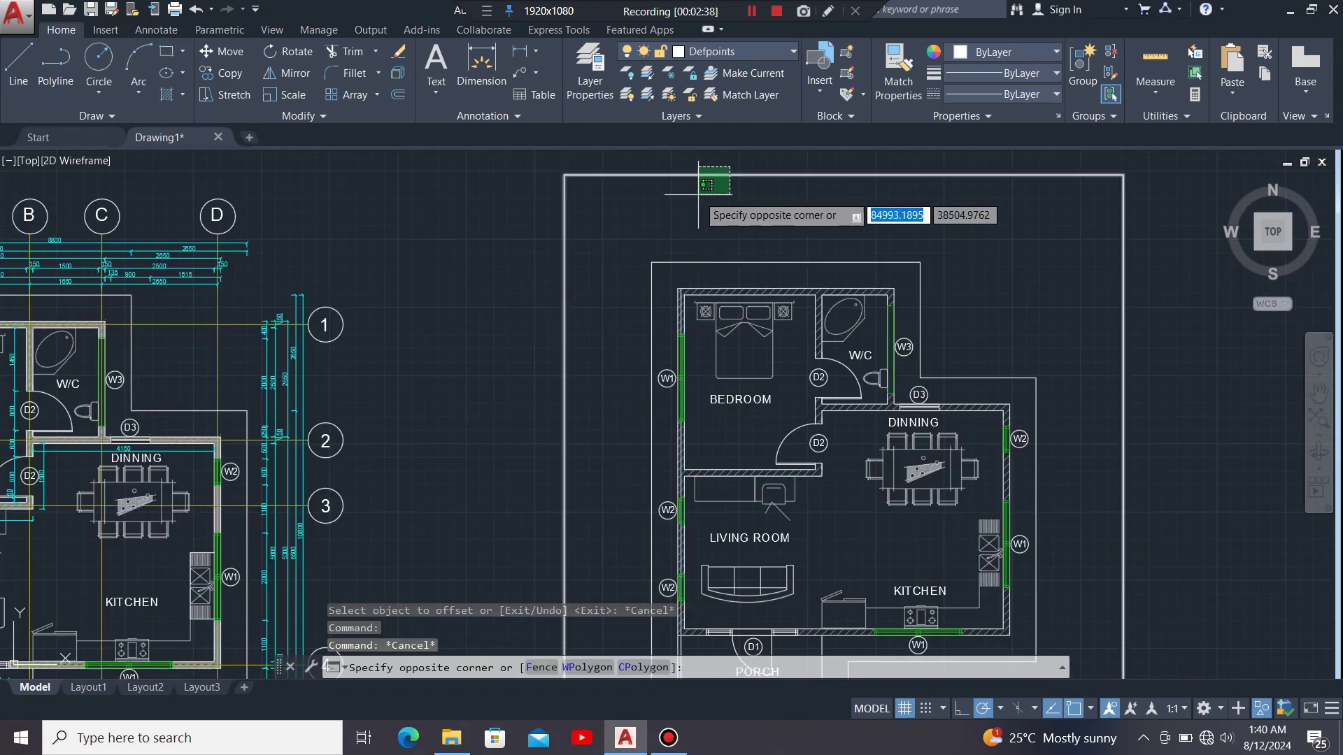
pyautogui.click(694, 197)
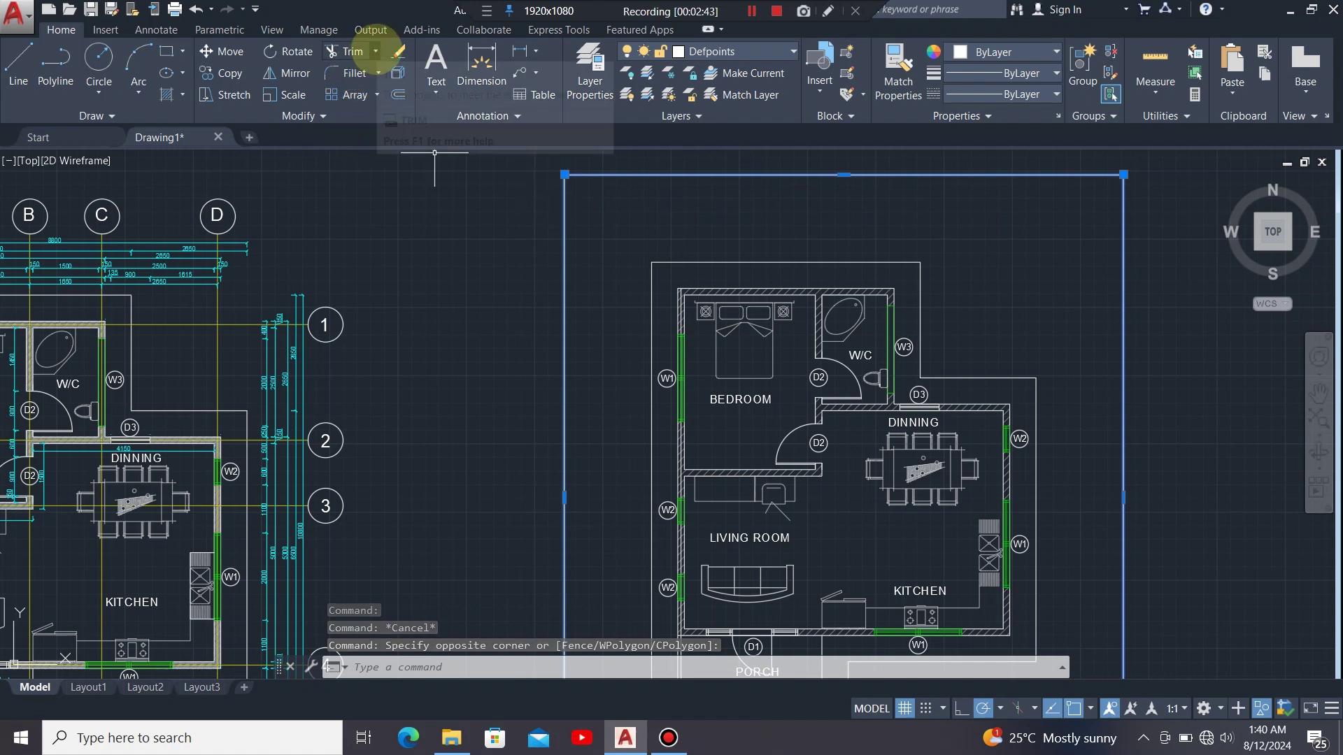
pyautogui.click(376, 51)
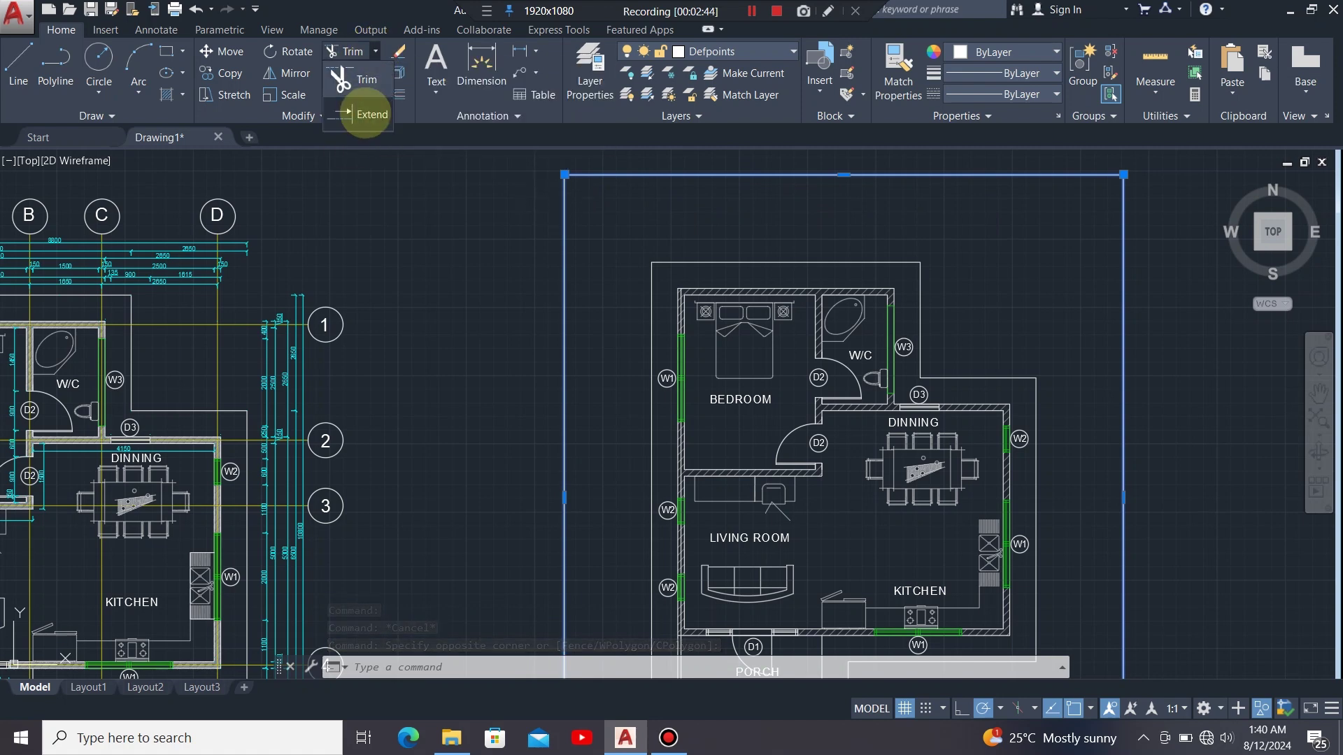
pyautogui.click(369, 114)
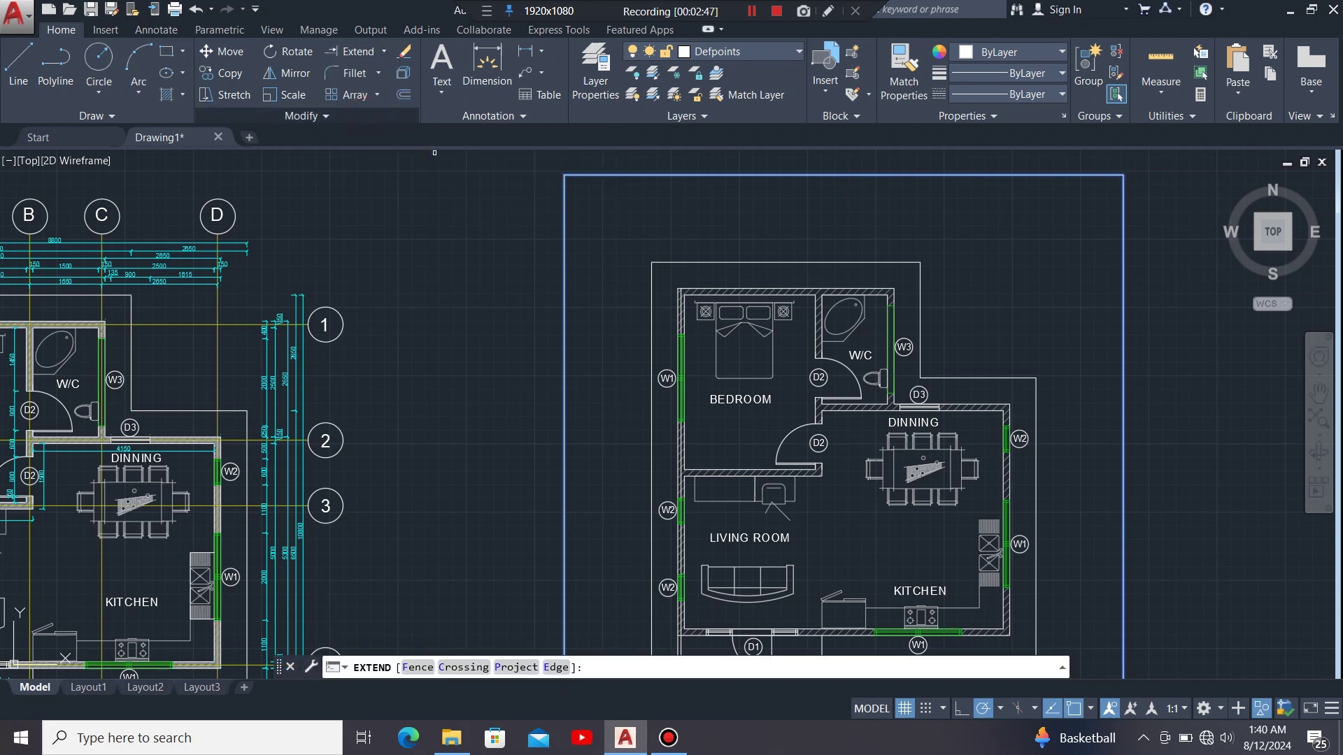
pyautogui.scroll(4, 663, 304)
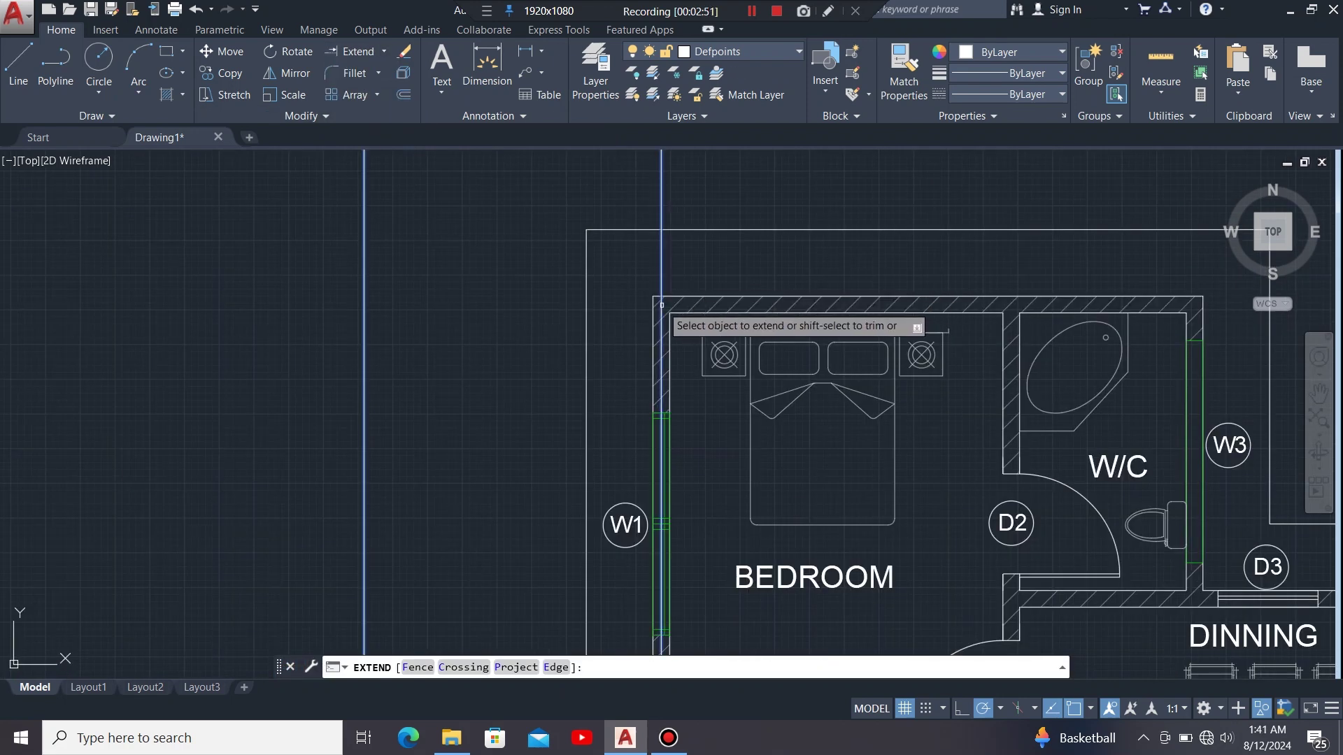
pyautogui.click(662, 305)
pyautogui.scroll(-6, 668, 322)
pyautogui.scroll(3, 684, 425)
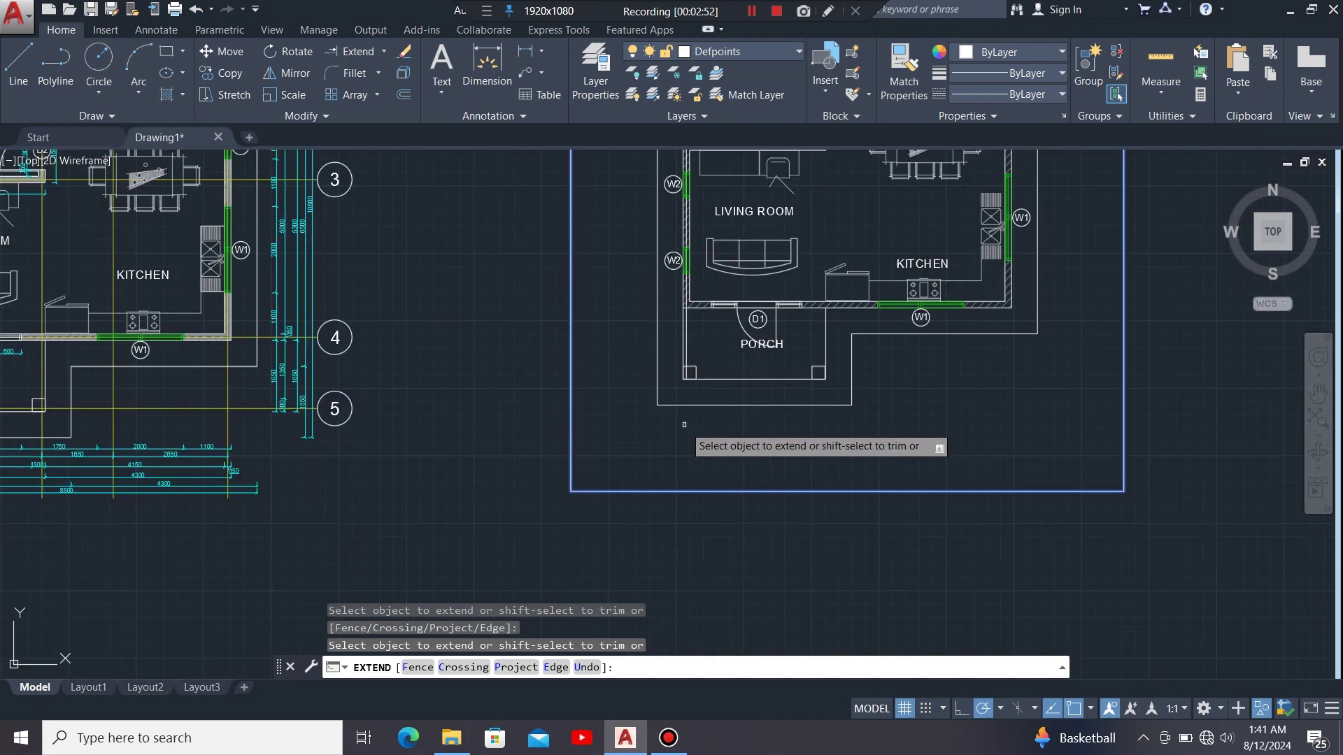
pyautogui.scroll(2, 684, 409)
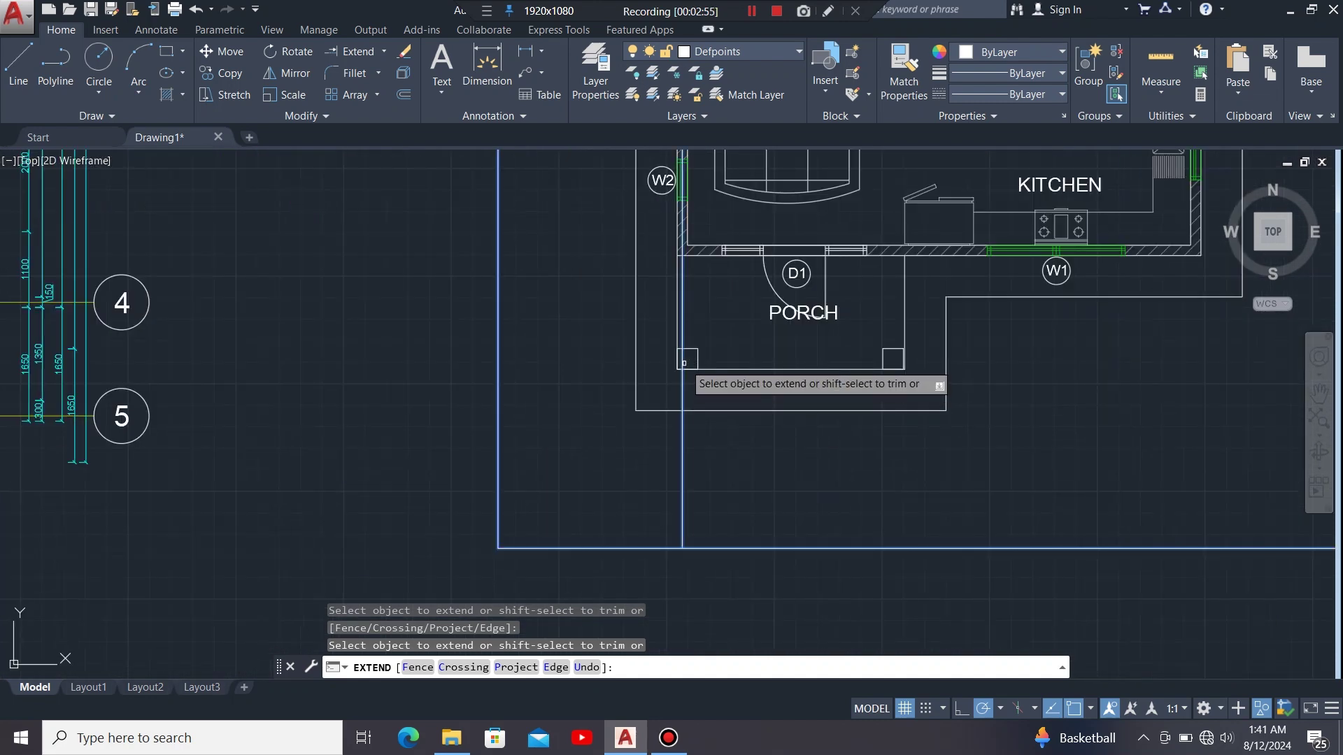
pyautogui.click(684, 363)
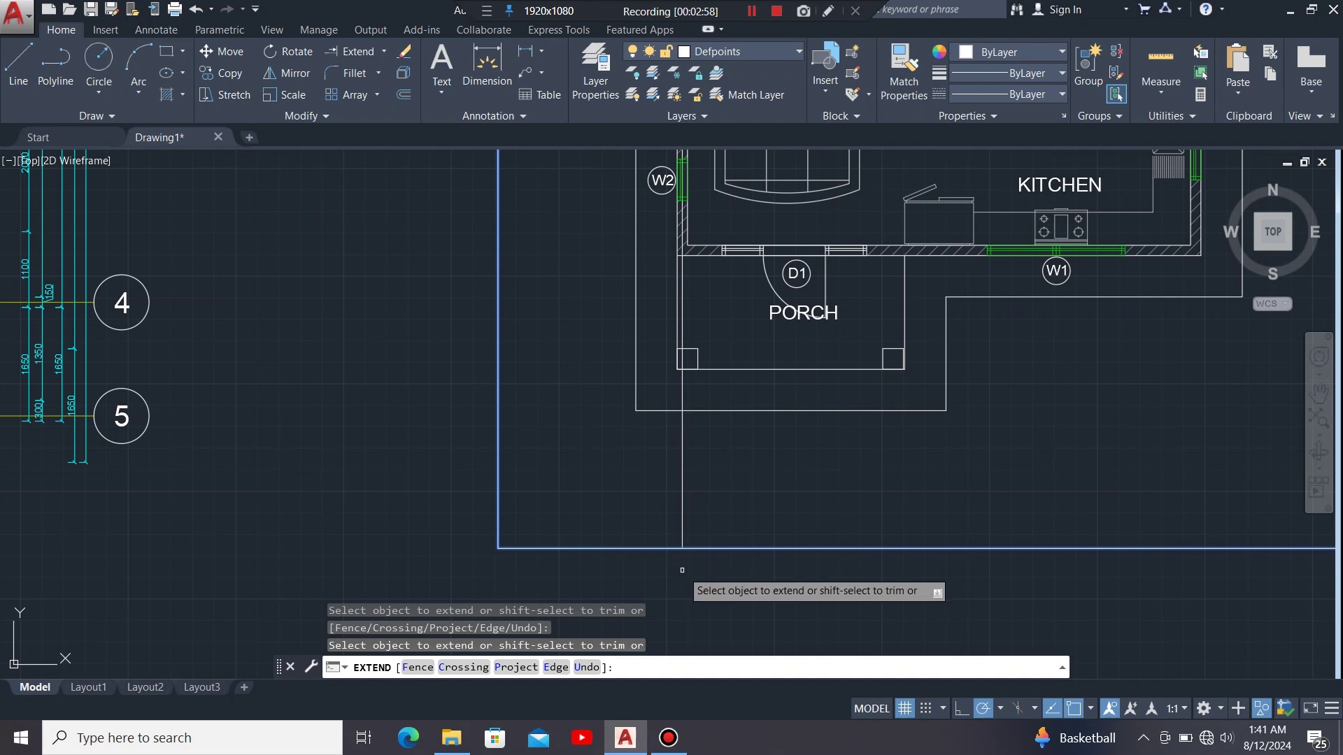
pyautogui.scroll(-4, 682, 570)
pyautogui.press('Escape')
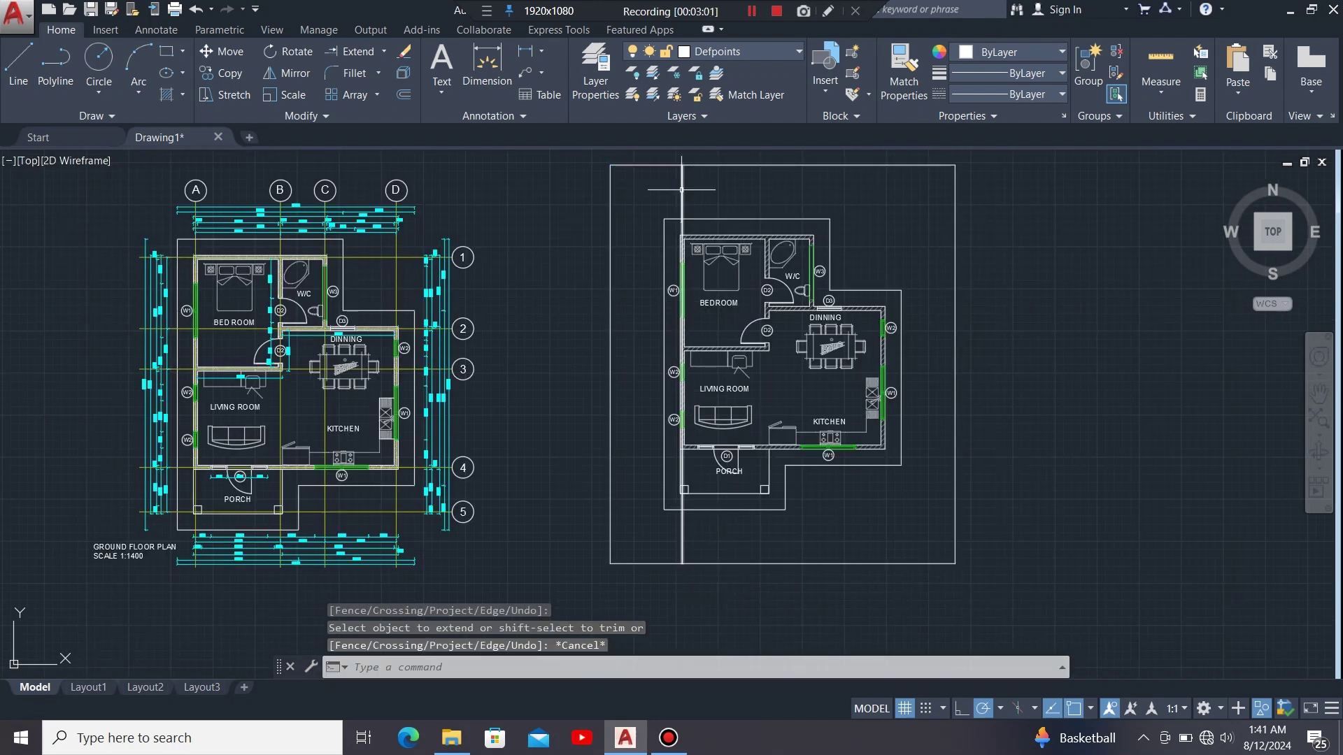
# Move the extended centre line of the hatched plan's left wall to the gridlines layer.
pyautogui.scroll(1, 682, 190)
pyautogui.scroll(-1, 680, 199)
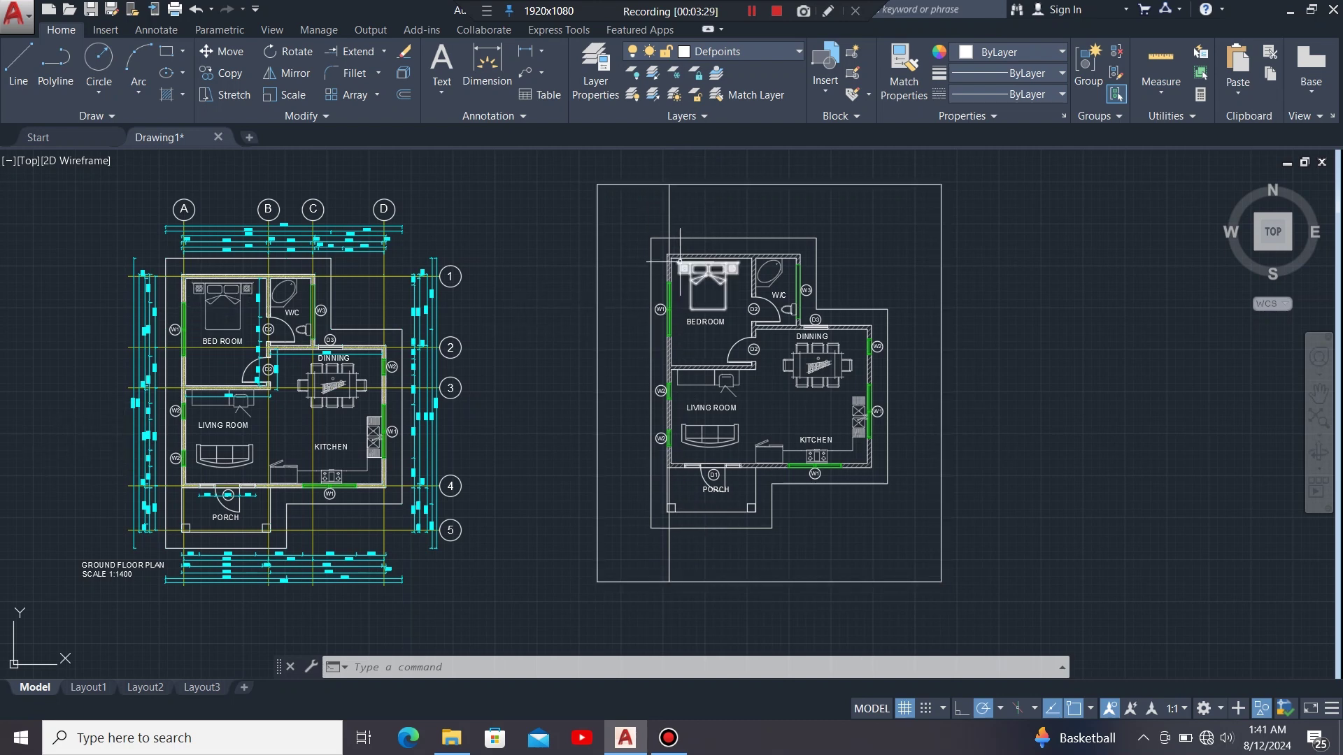
pyautogui.click(685, 198)
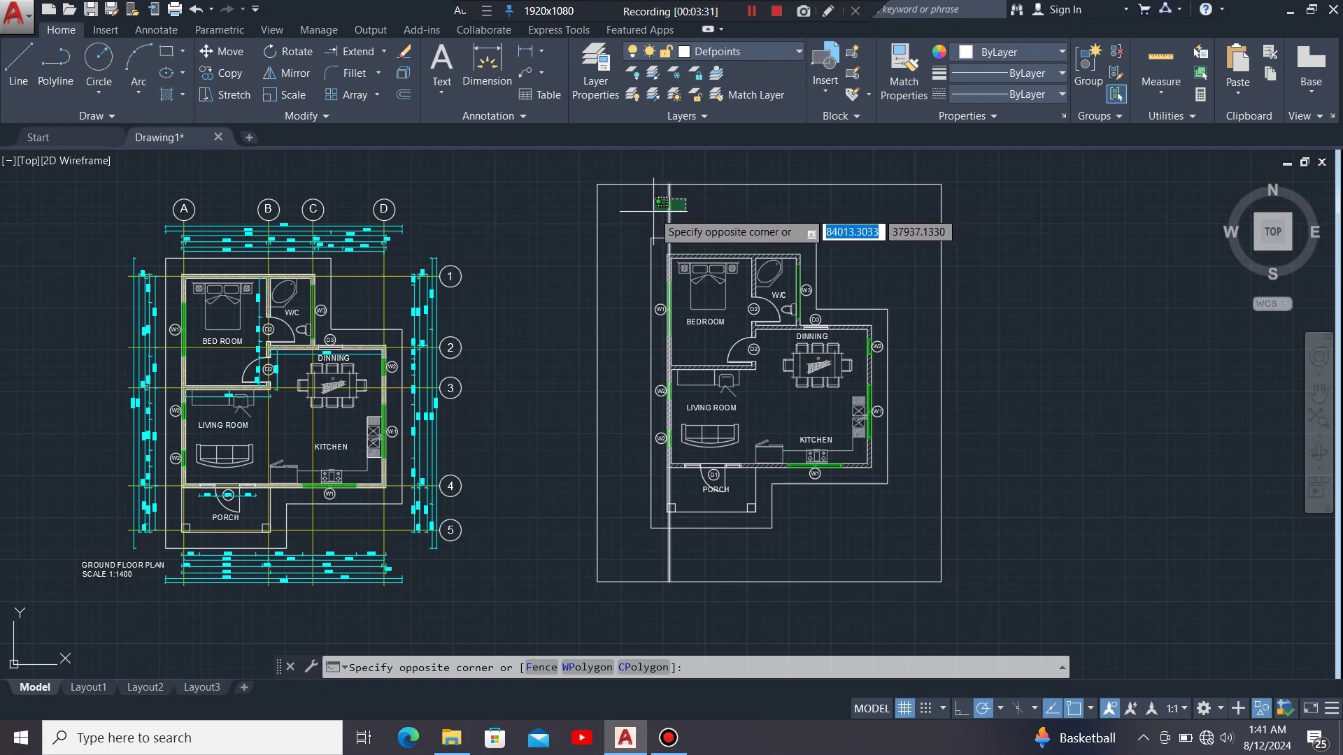
pyautogui.click(670, 218)
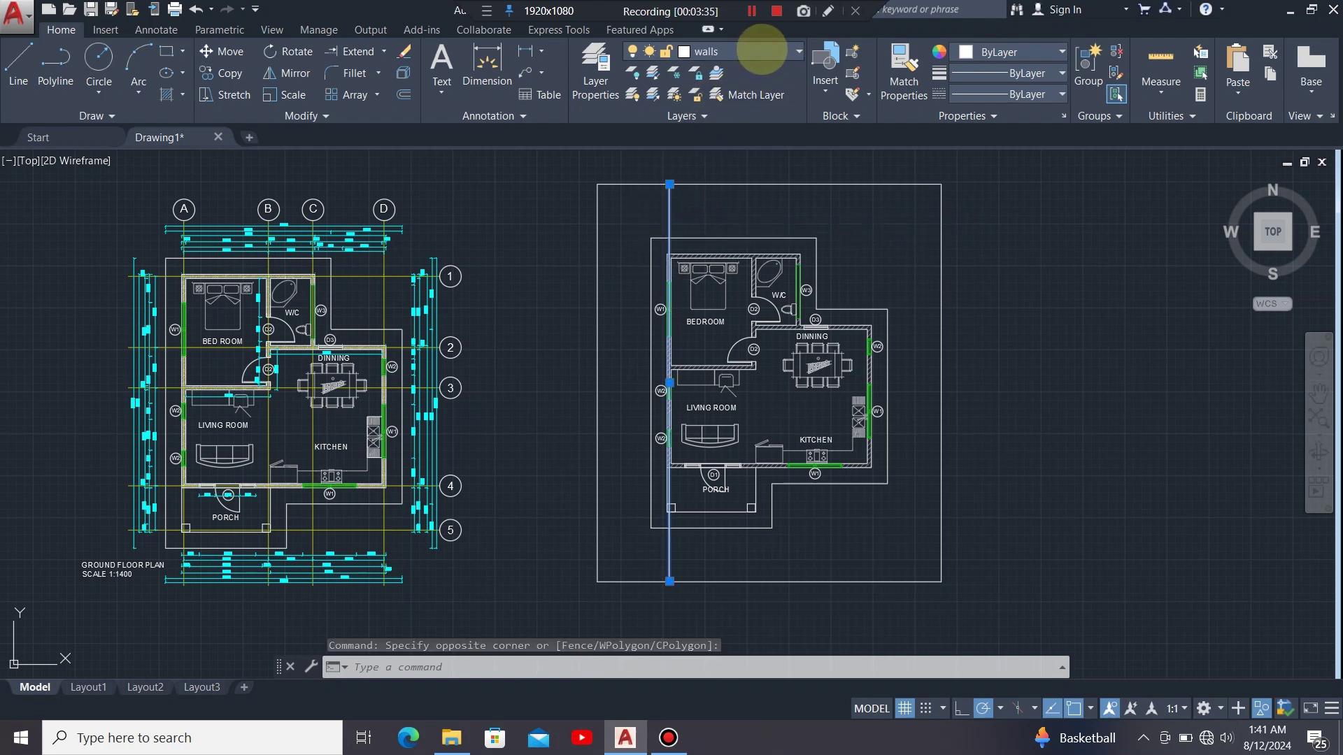
pyautogui.click(761, 49)
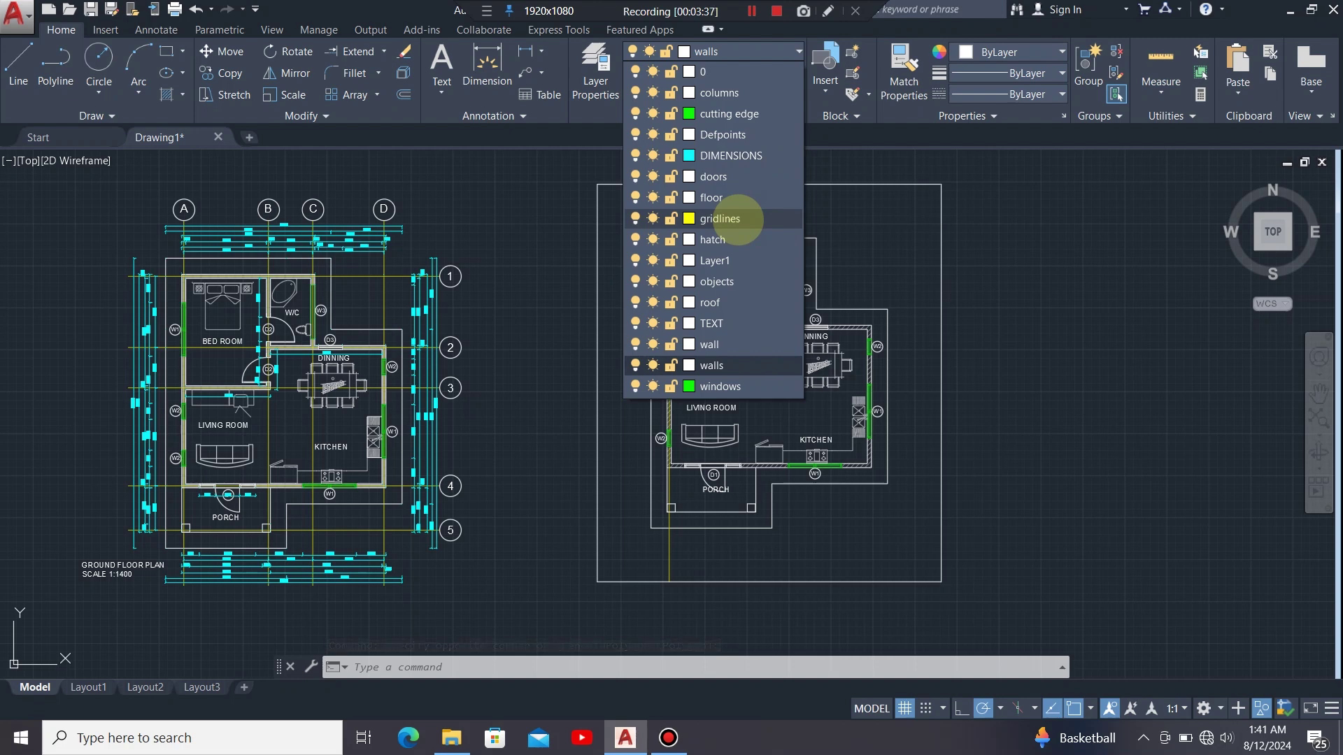
pyautogui.click(720, 218)
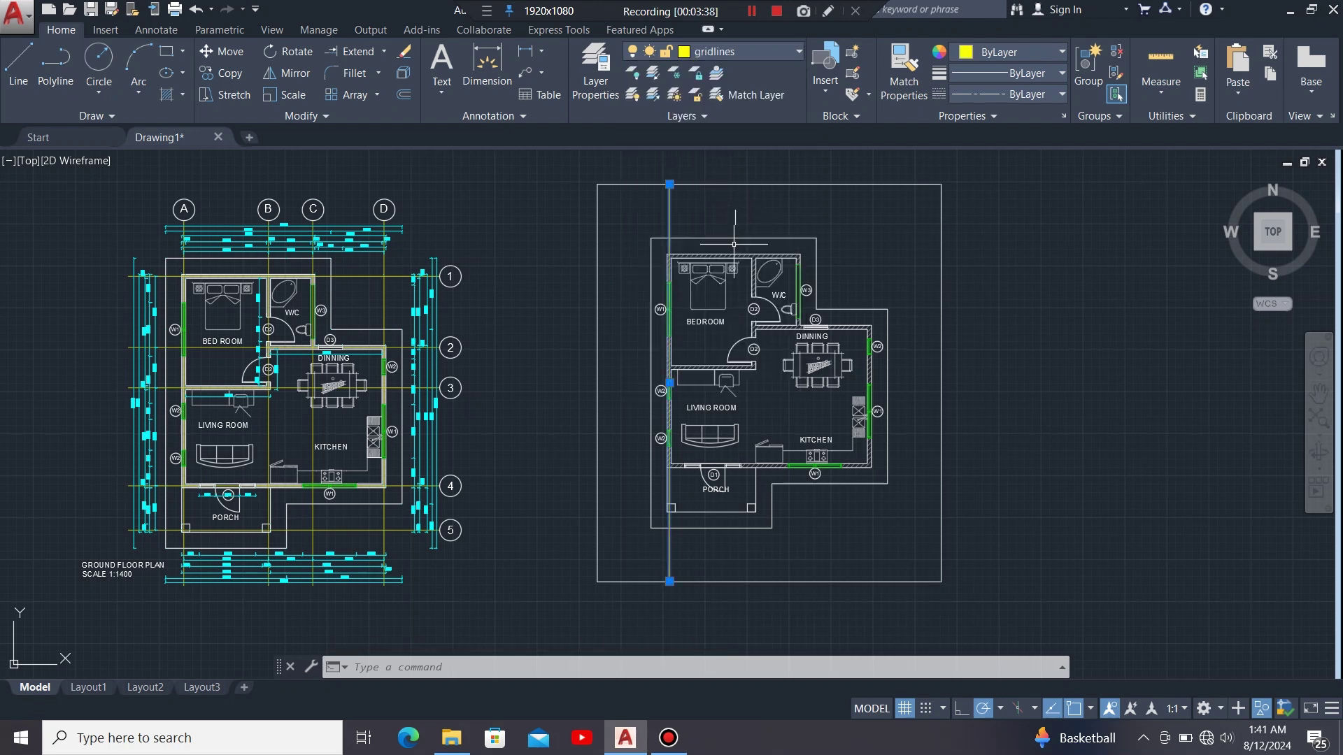
pyautogui.click(678, 207)
pyautogui.press('Escape')
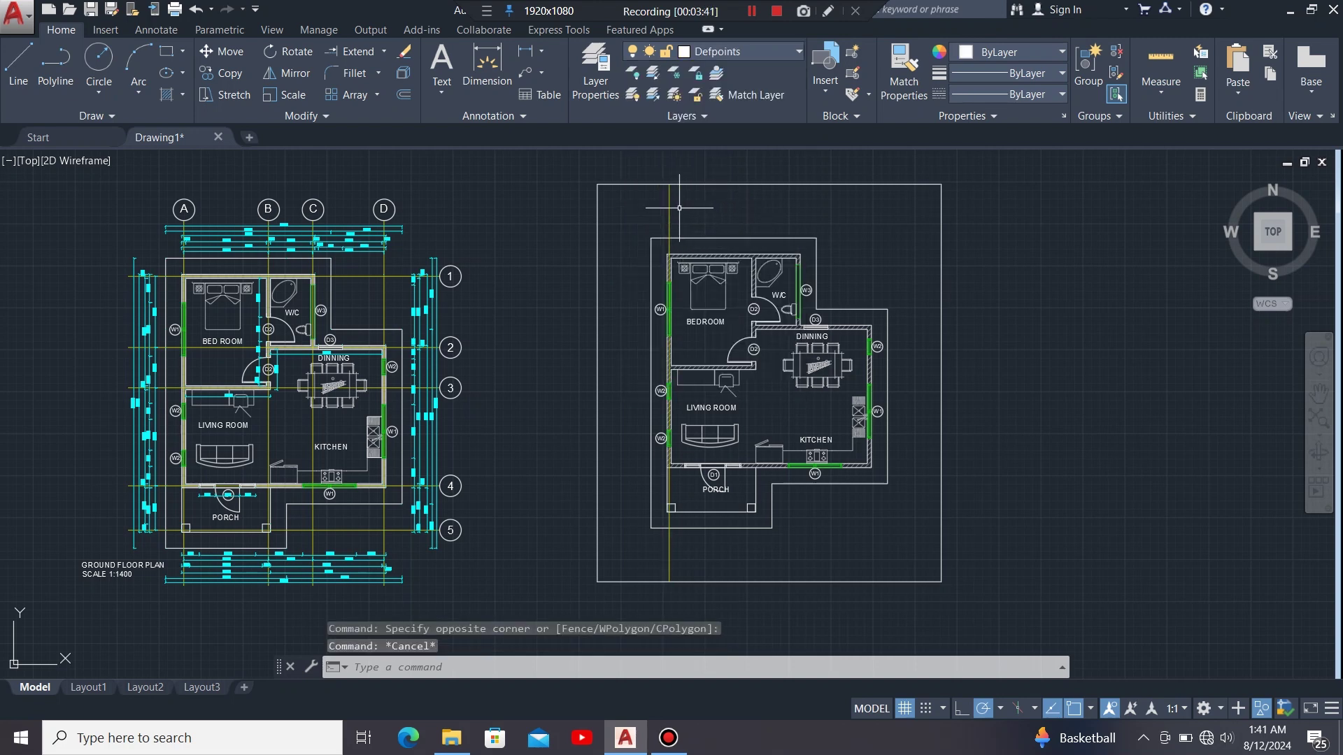
# Offset the left wall's grid line by 3150 towards the wall between the bedroom and the W/C, matching the dimensioned plan's A–B spacing.
pyautogui.click(677, 207)
pyautogui.click(660, 215)
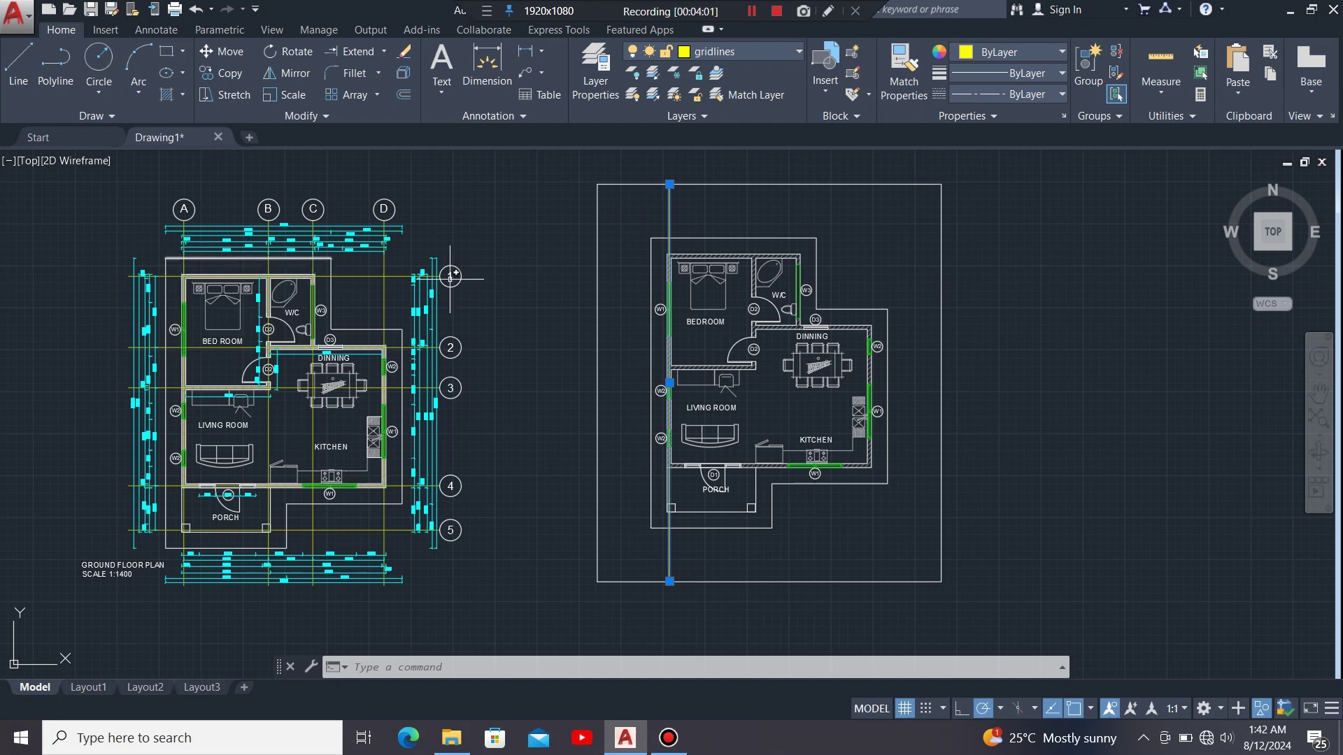
pyautogui.scroll(6, 189, 245)
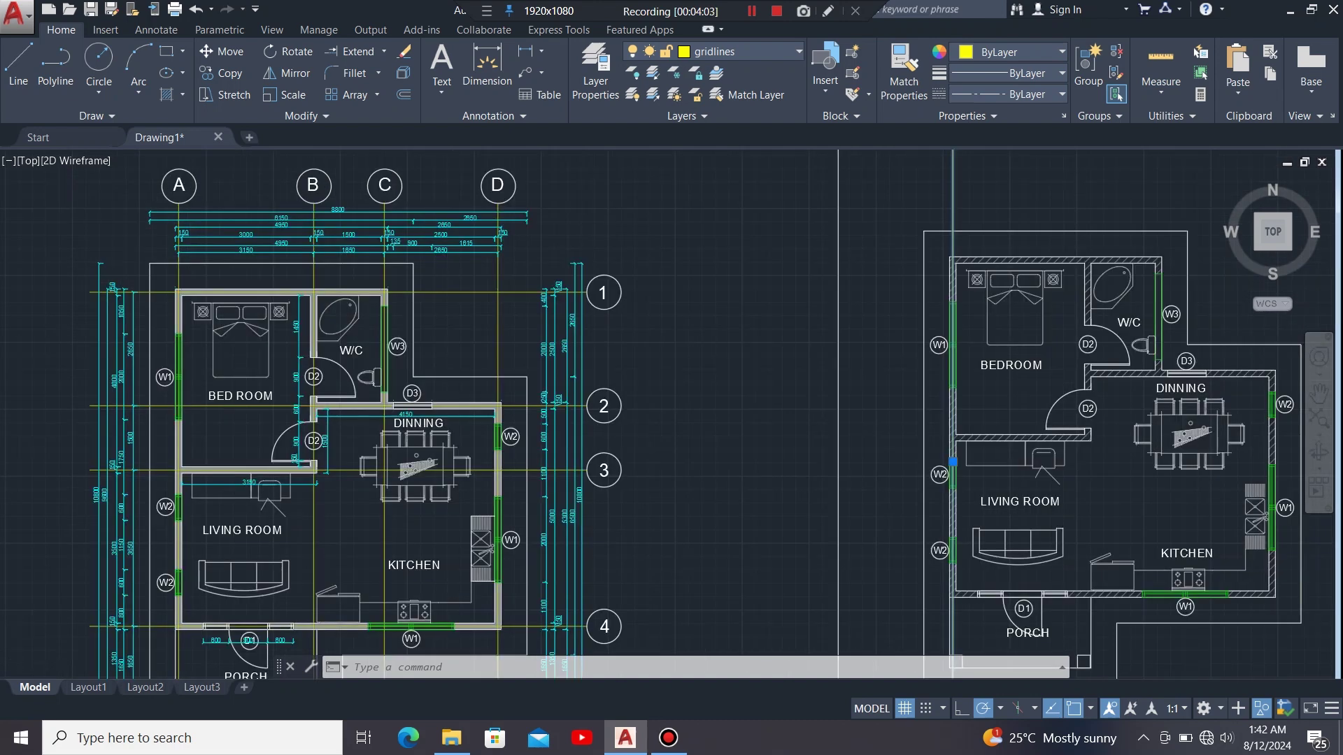
pyautogui.scroll(2, 160, 245)
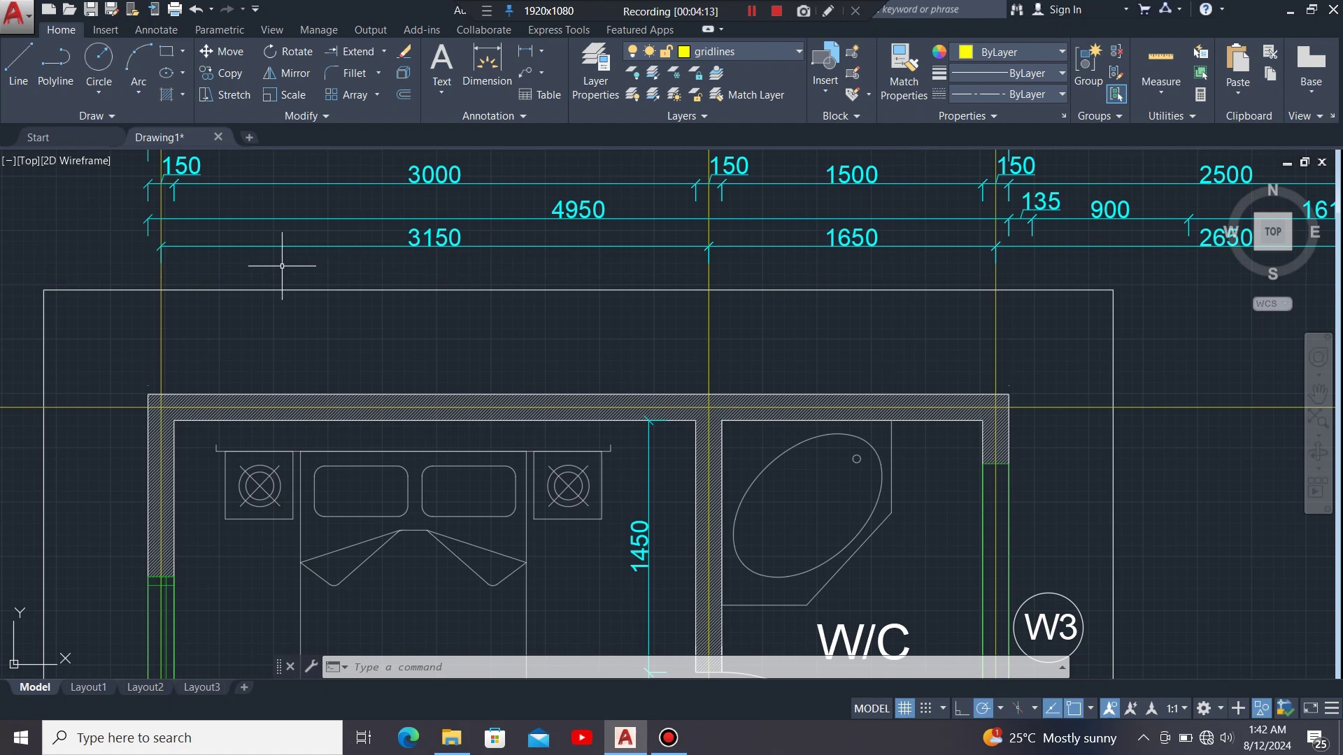
pyautogui.scroll(-5, 282, 266)
pyautogui.moveTo(797, 359); pyautogui.dragTo(609, 351, button='middle')
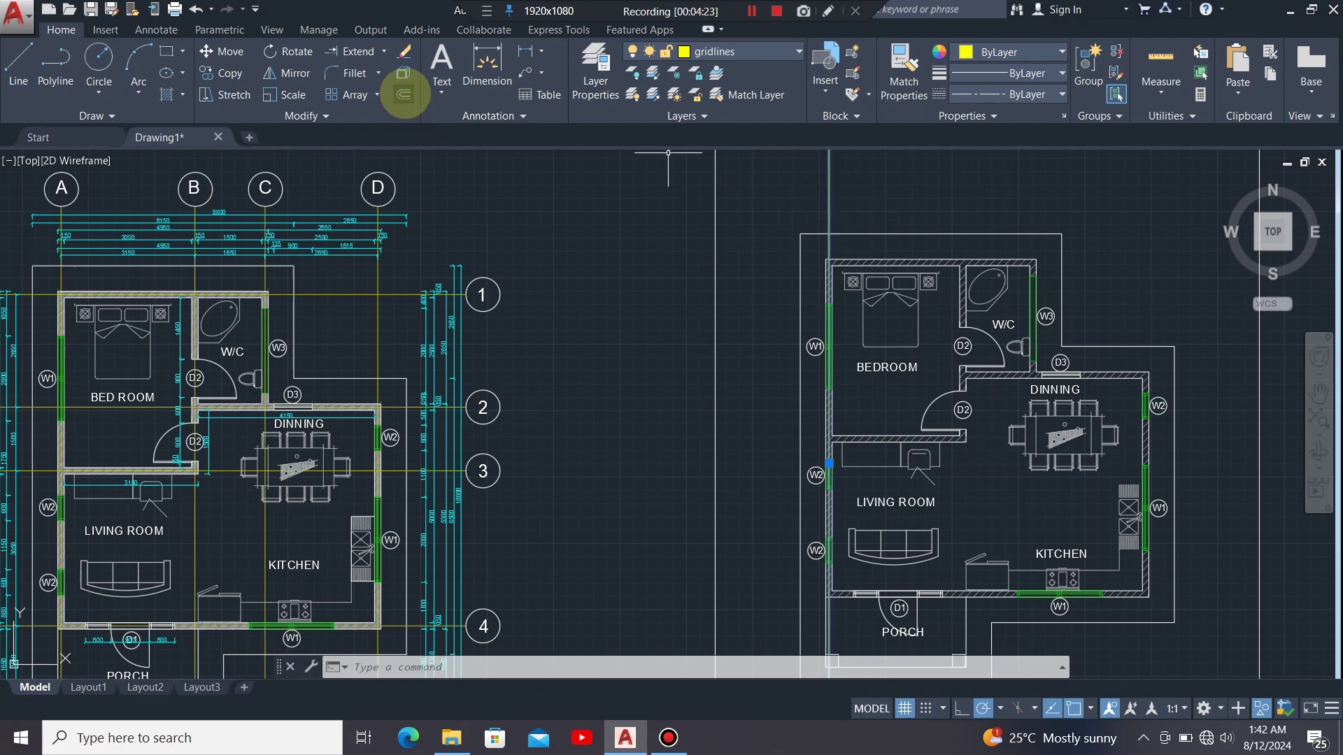
pyautogui.click(404, 93)
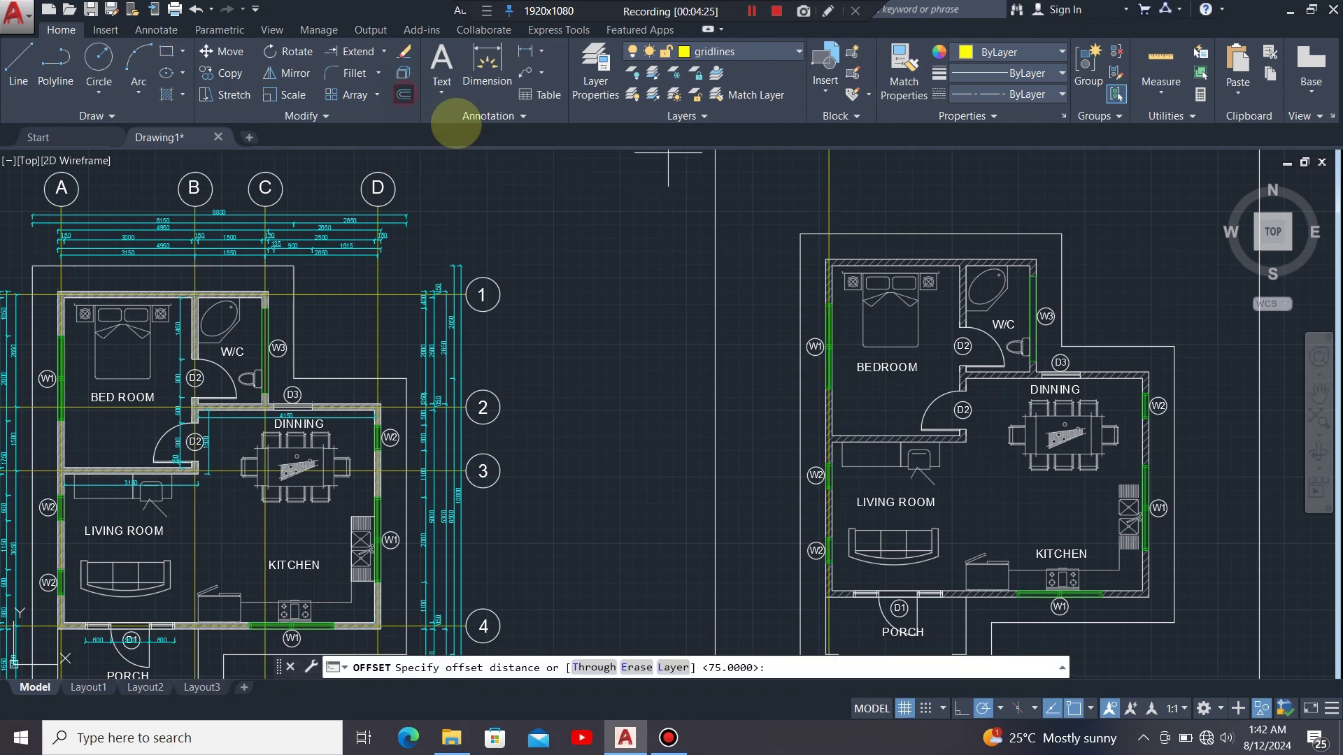
pyautogui.click(828, 206)
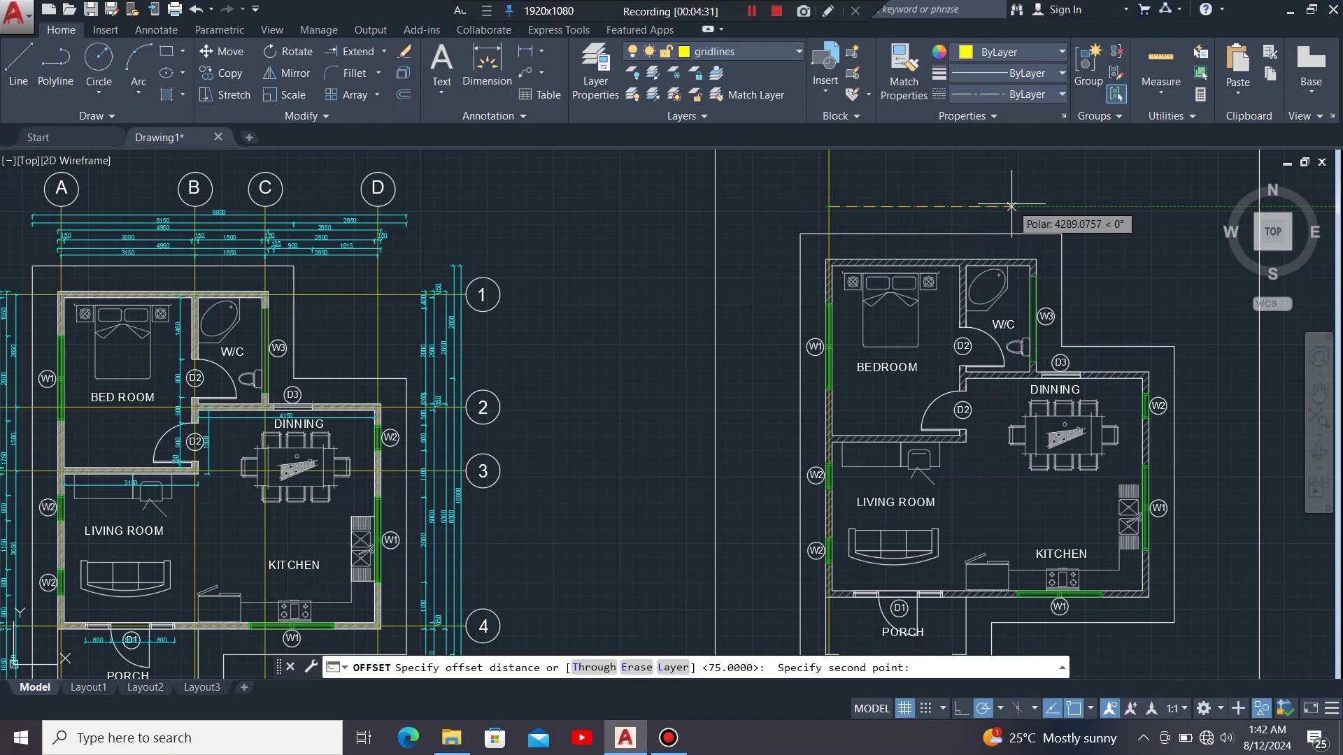
pyautogui.write('3150')
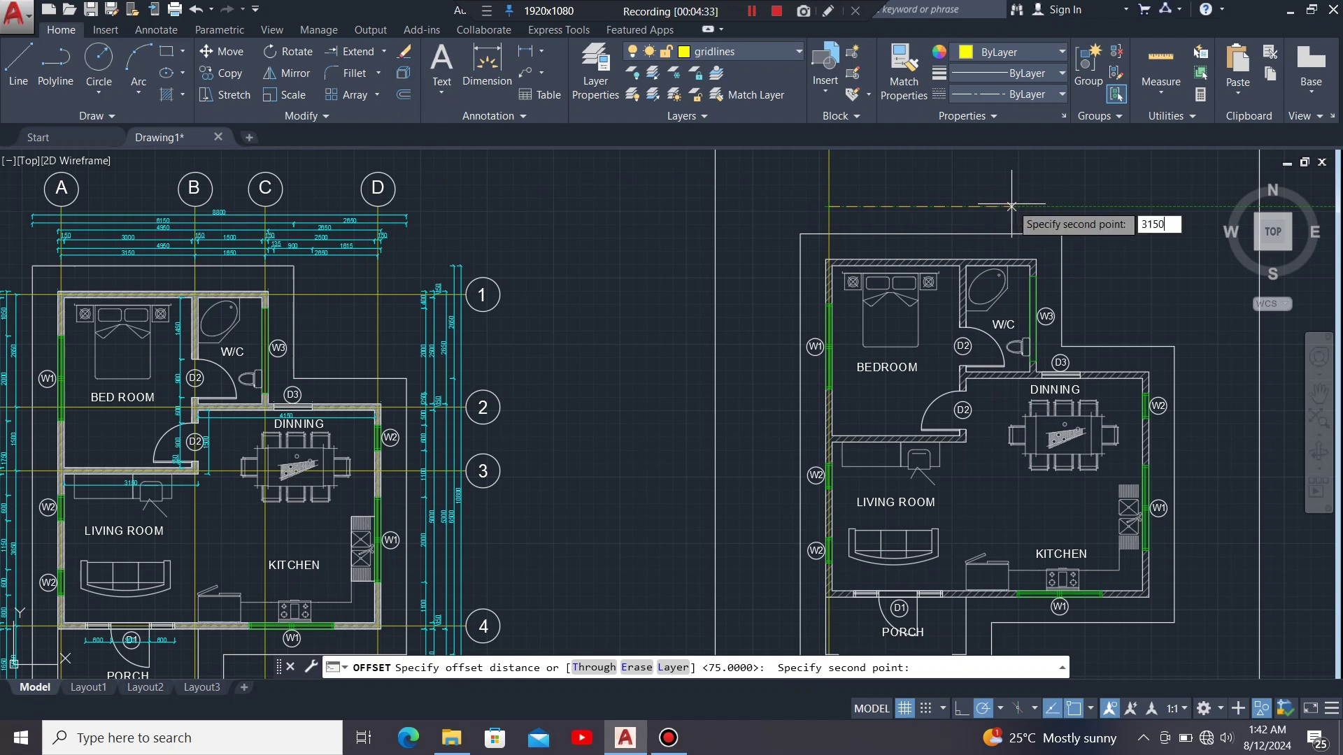
pyautogui.press('Return')
pyautogui.click(1011, 203)
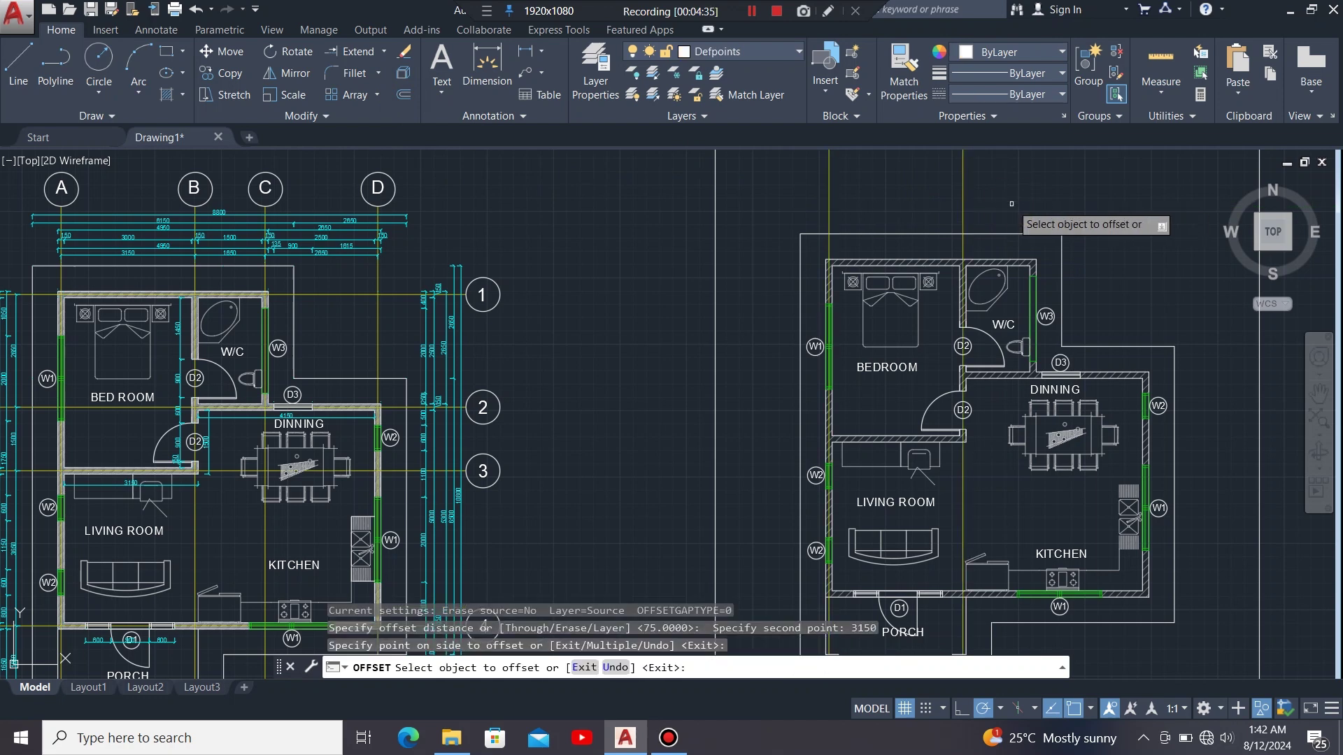
# Offset the grid line between the bedroom and the W/C by 1650 towards the W/C's outer wall, matching the dimensioned plan's B–C spacing.
pyautogui.scroll(-2, 1049, 238)
pyautogui.scroll(6, 1079, 241)
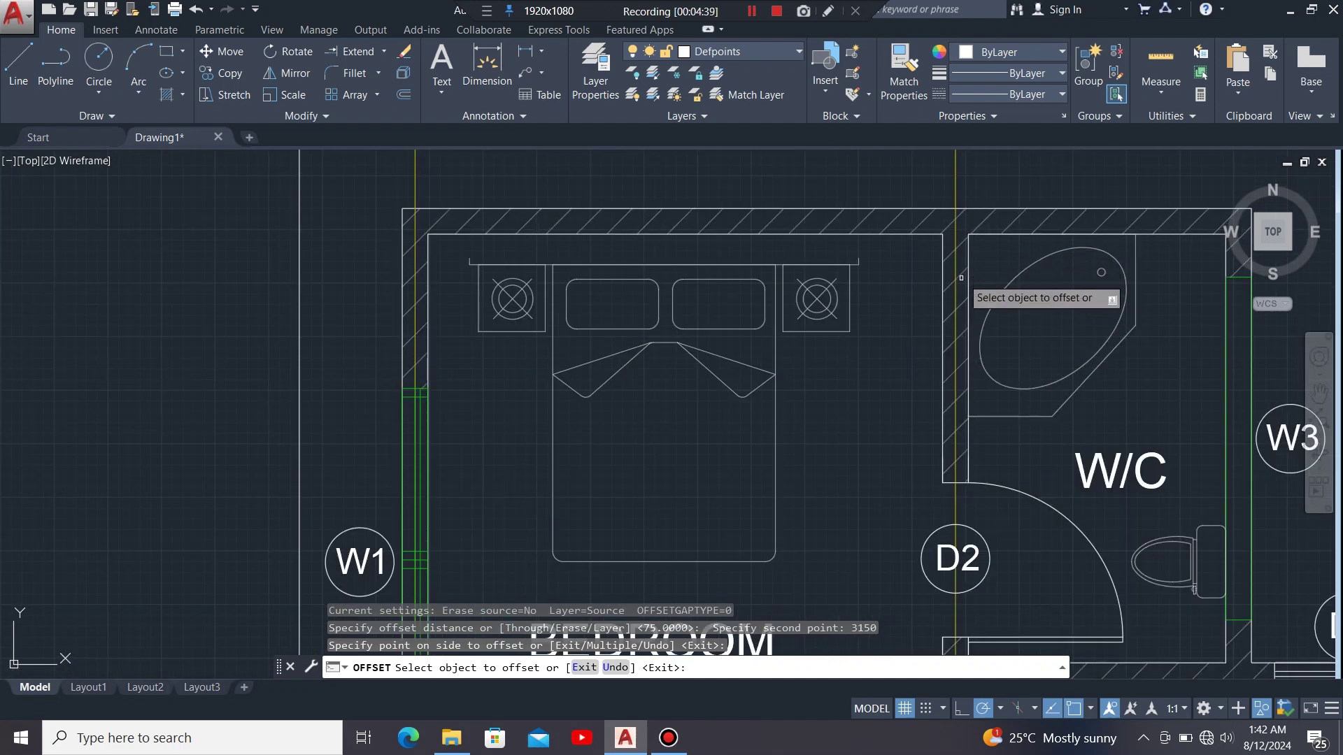
pyautogui.click(969, 229)
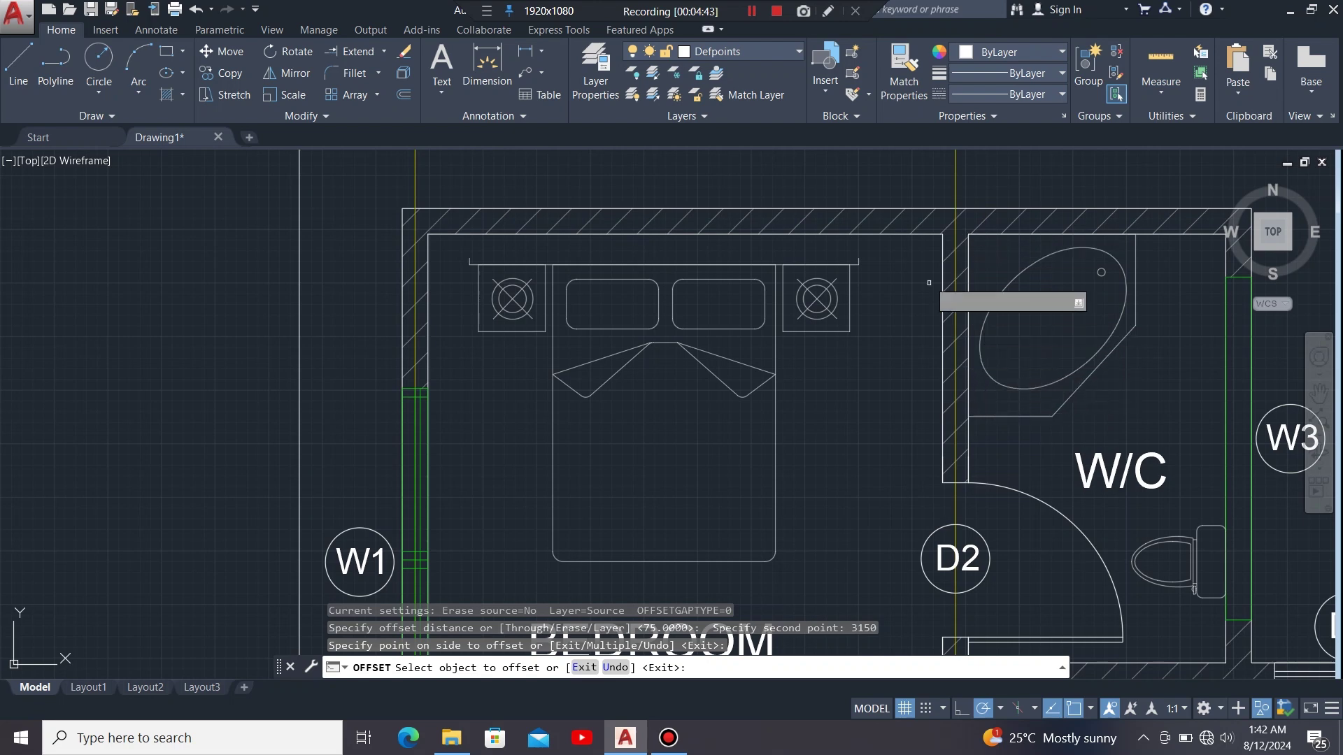
pyautogui.scroll(-6, 993, 273)
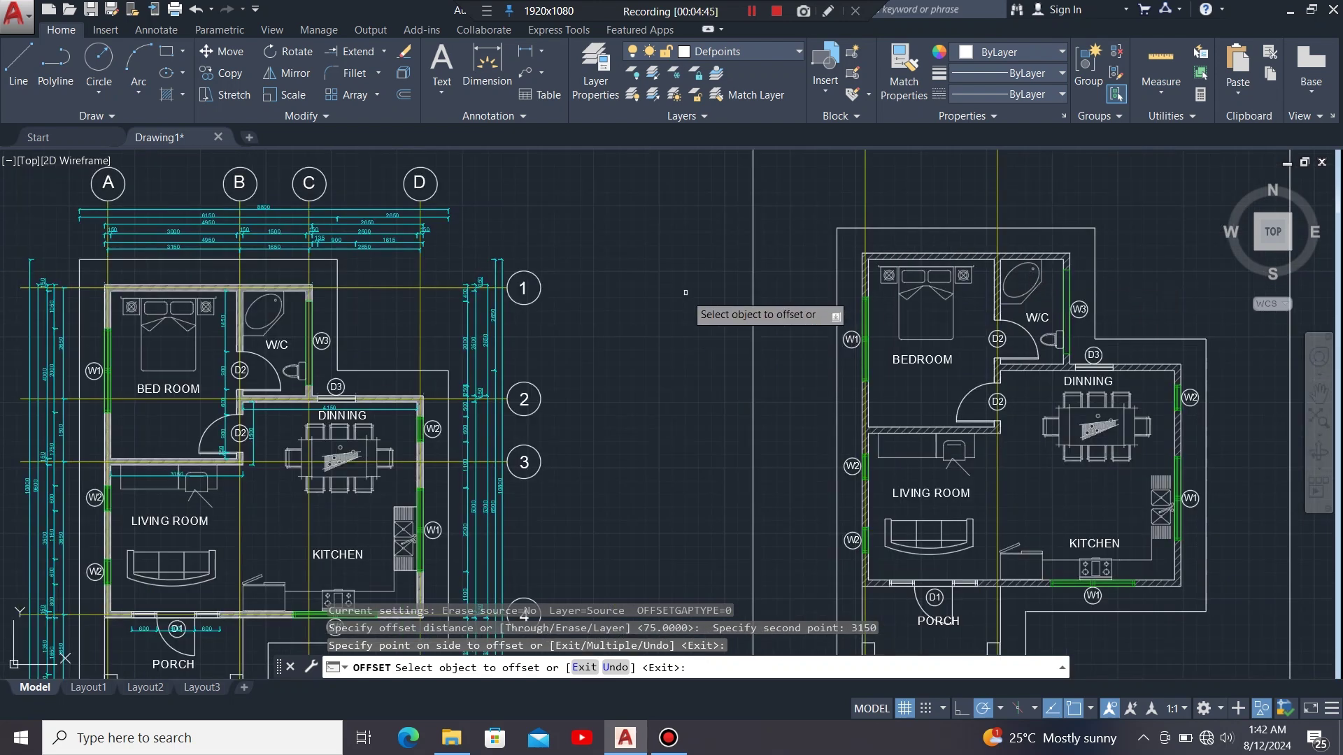
pyautogui.moveTo(700, 280); pyautogui.dragTo(834, 273, button='middle')
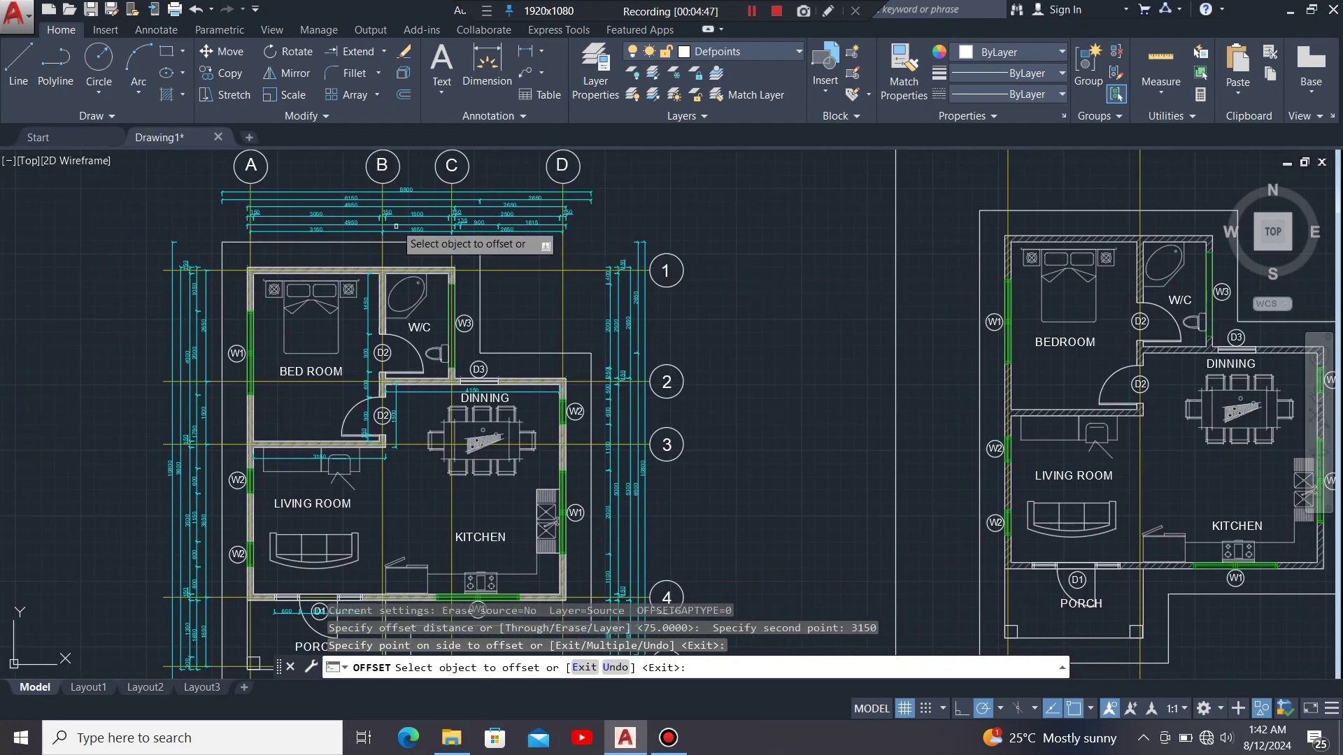
pyautogui.scroll(6, 402, 238)
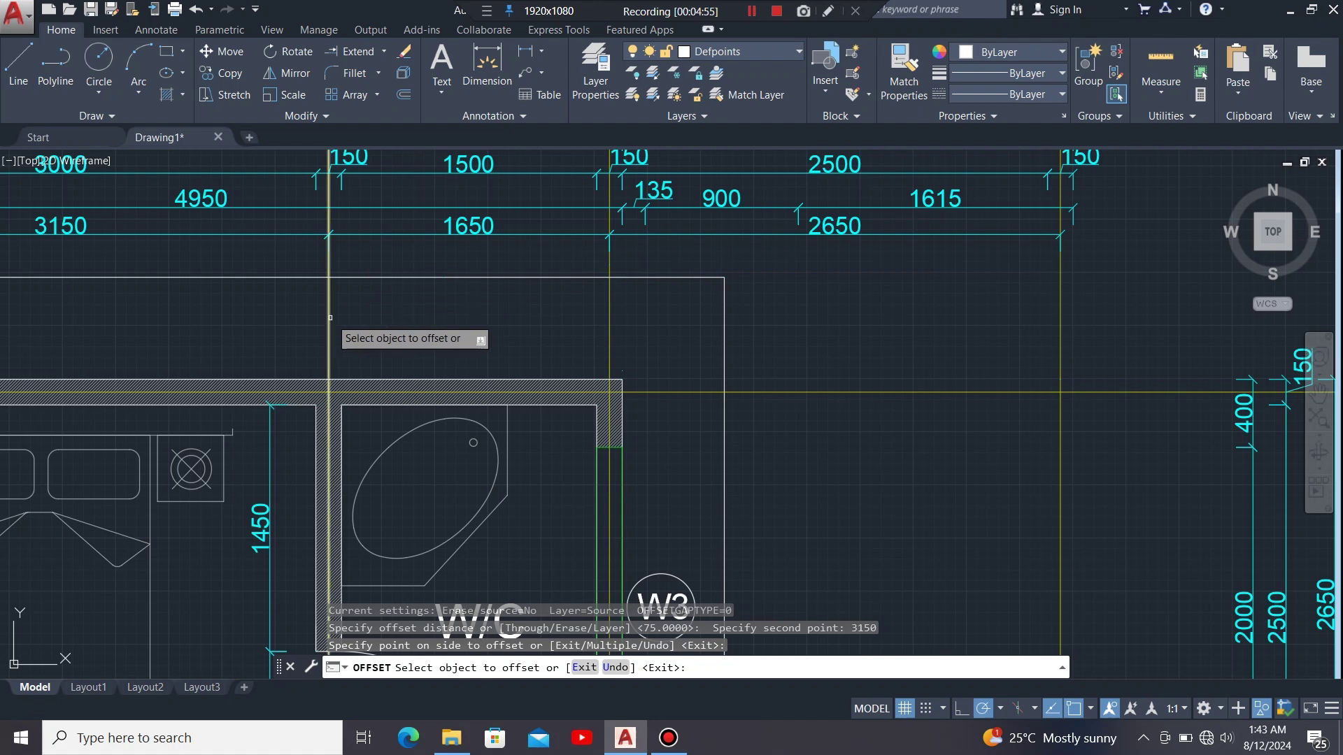
pyautogui.scroll(-6, 269, 311)
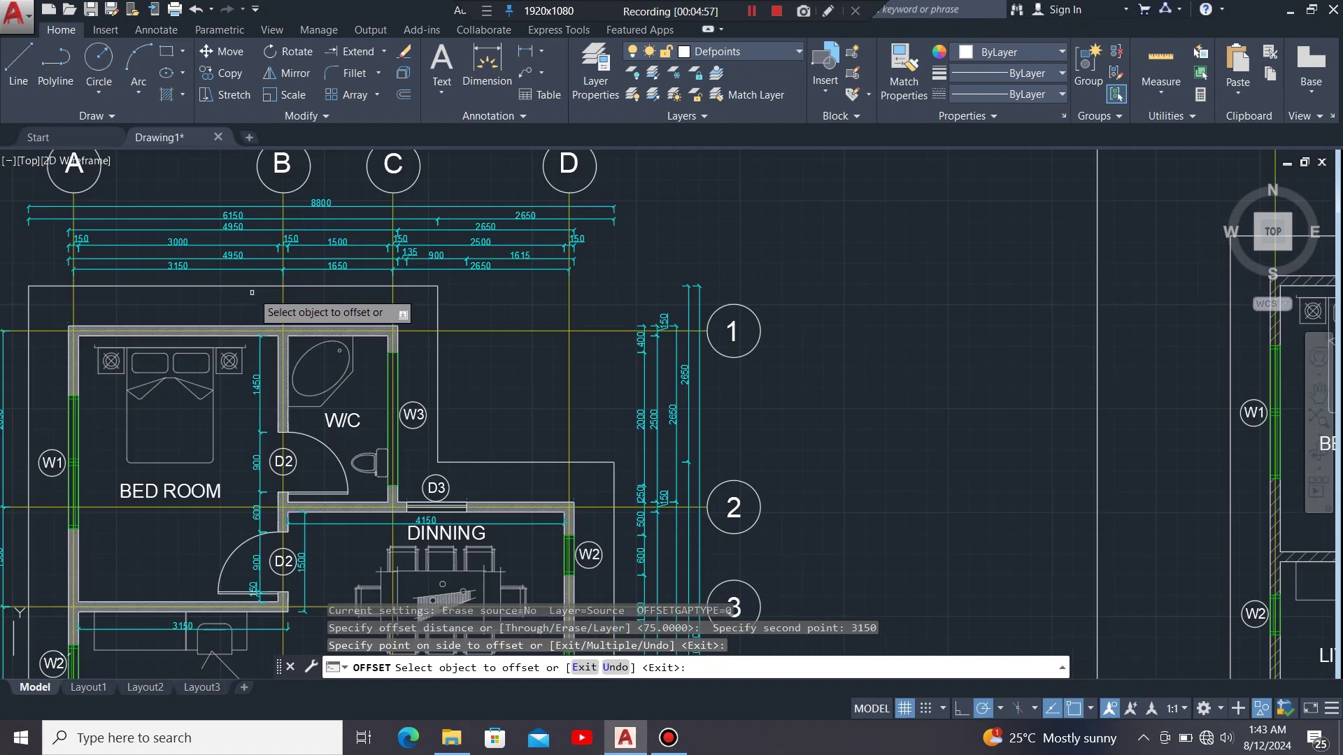
pyautogui.click(1049, 315)
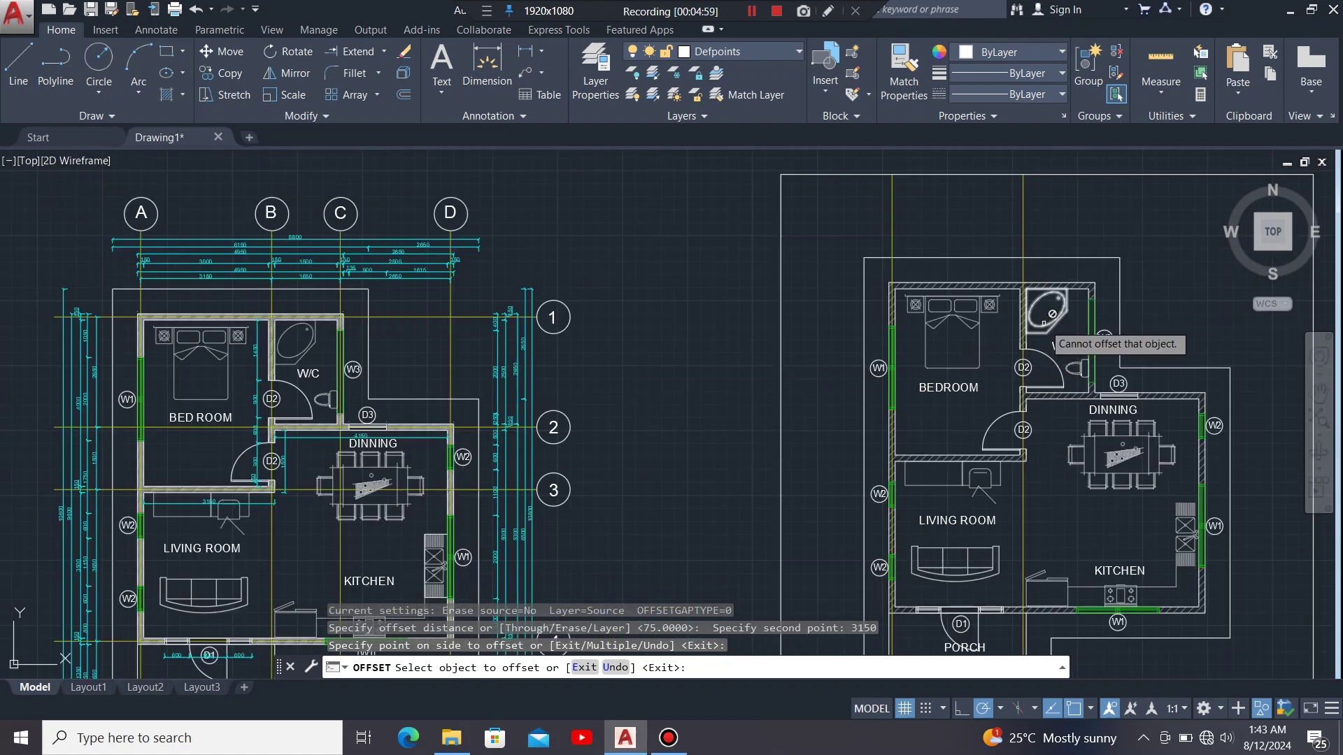
pyautogui.moveTo(1052, 314); pyautogui.dragTo(752, 352, button='middle')
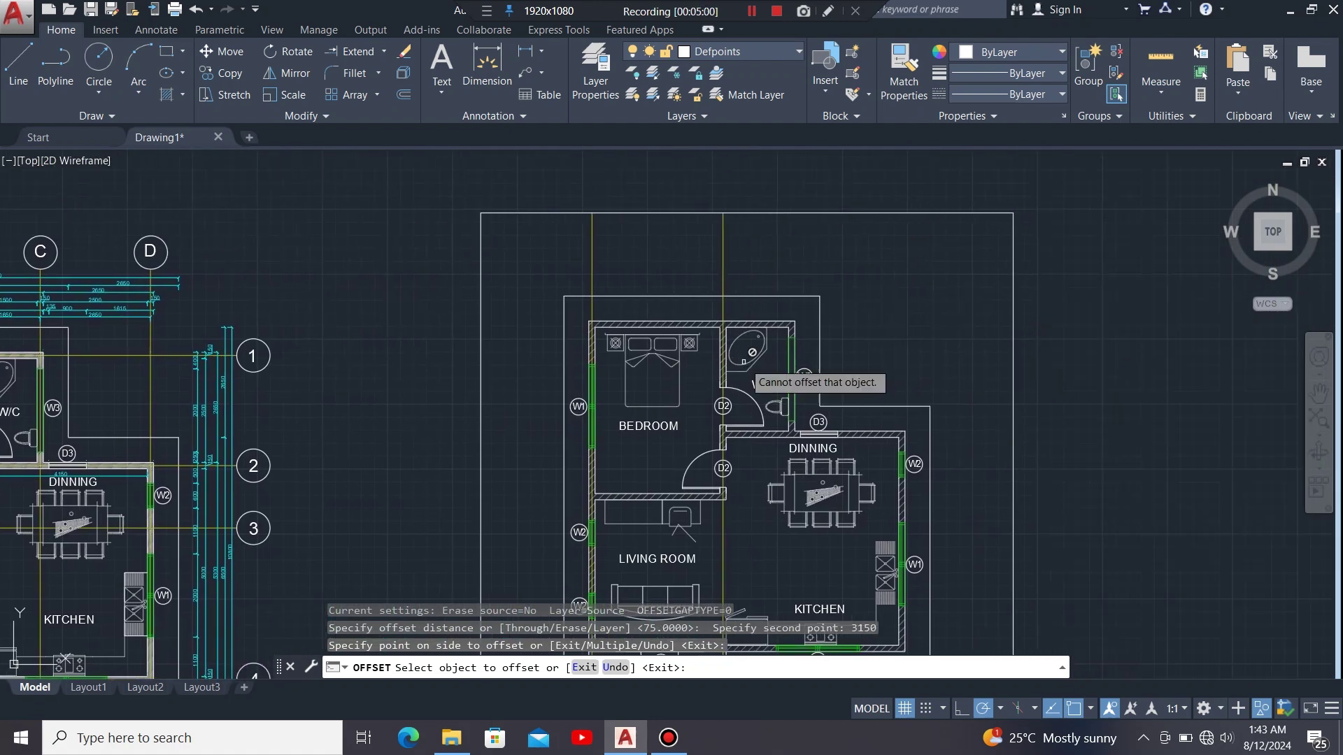
pyautogui.click(723, 275)
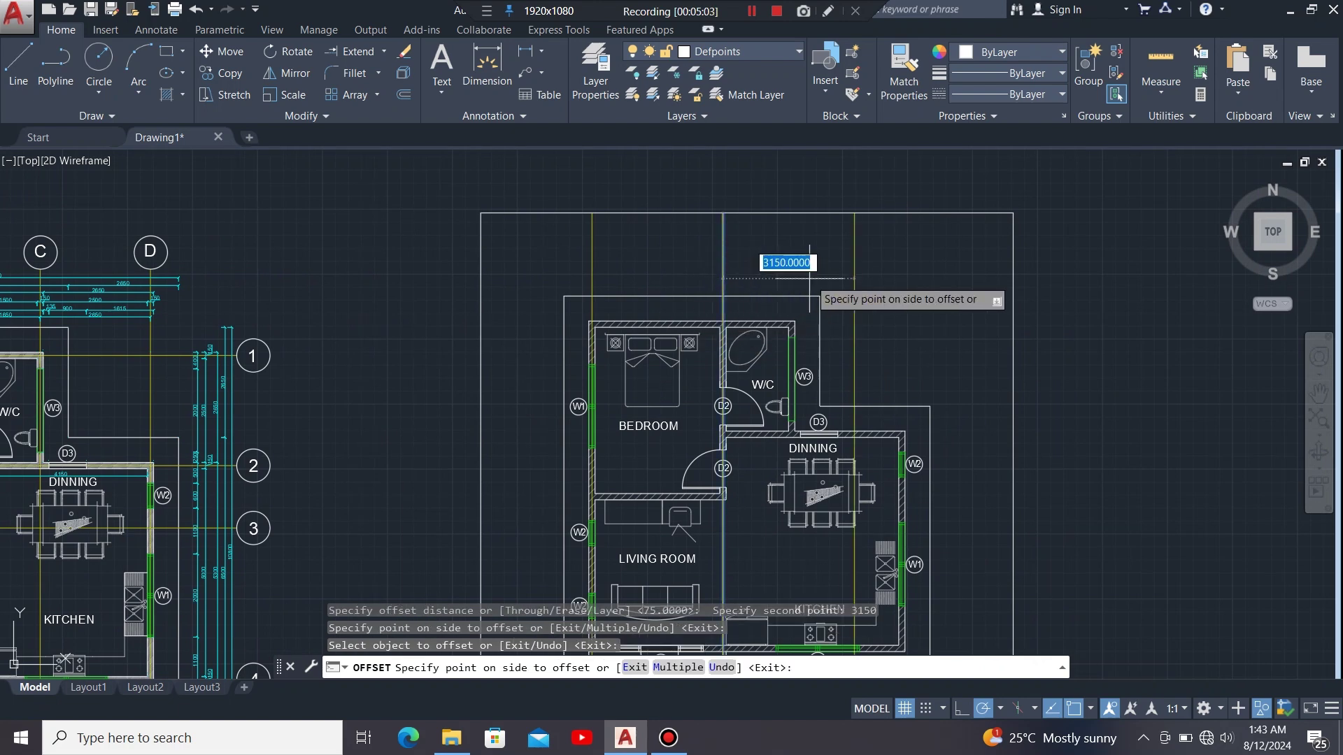
pyautogui.write('1')
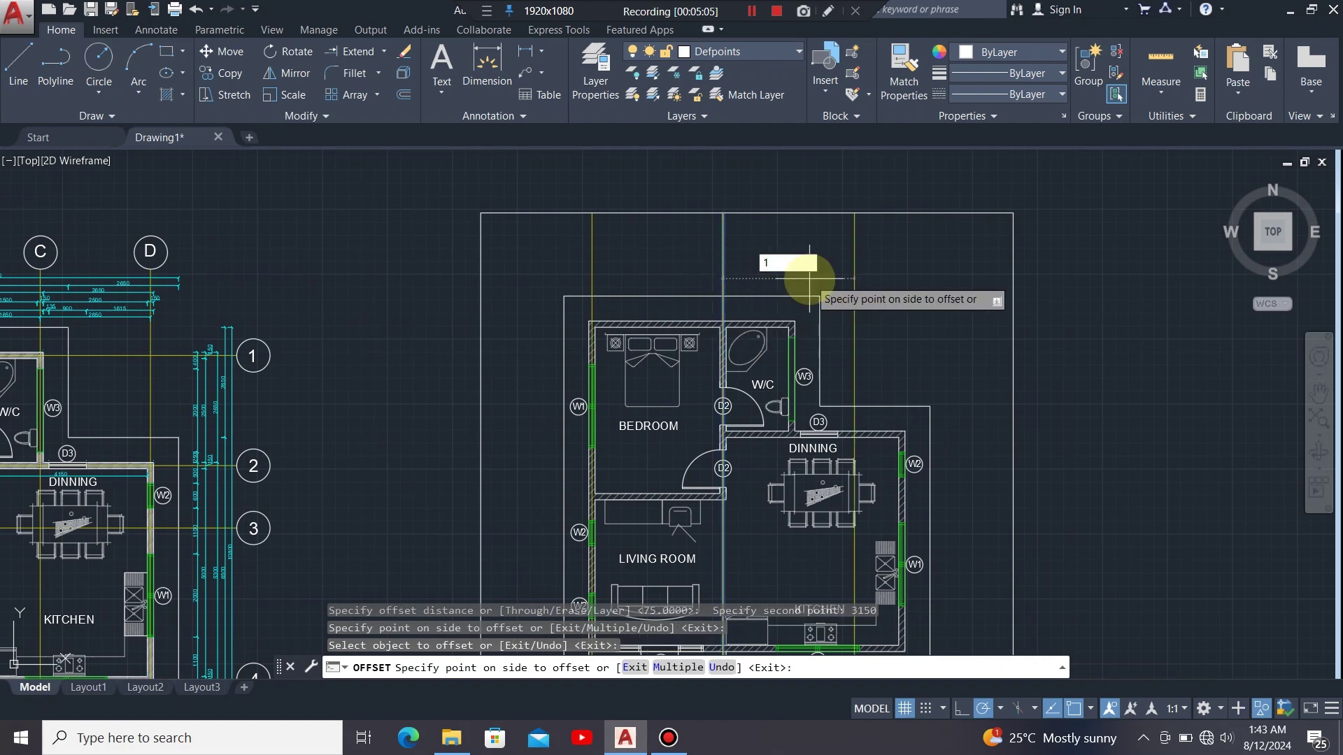
pyautogui.write('650')
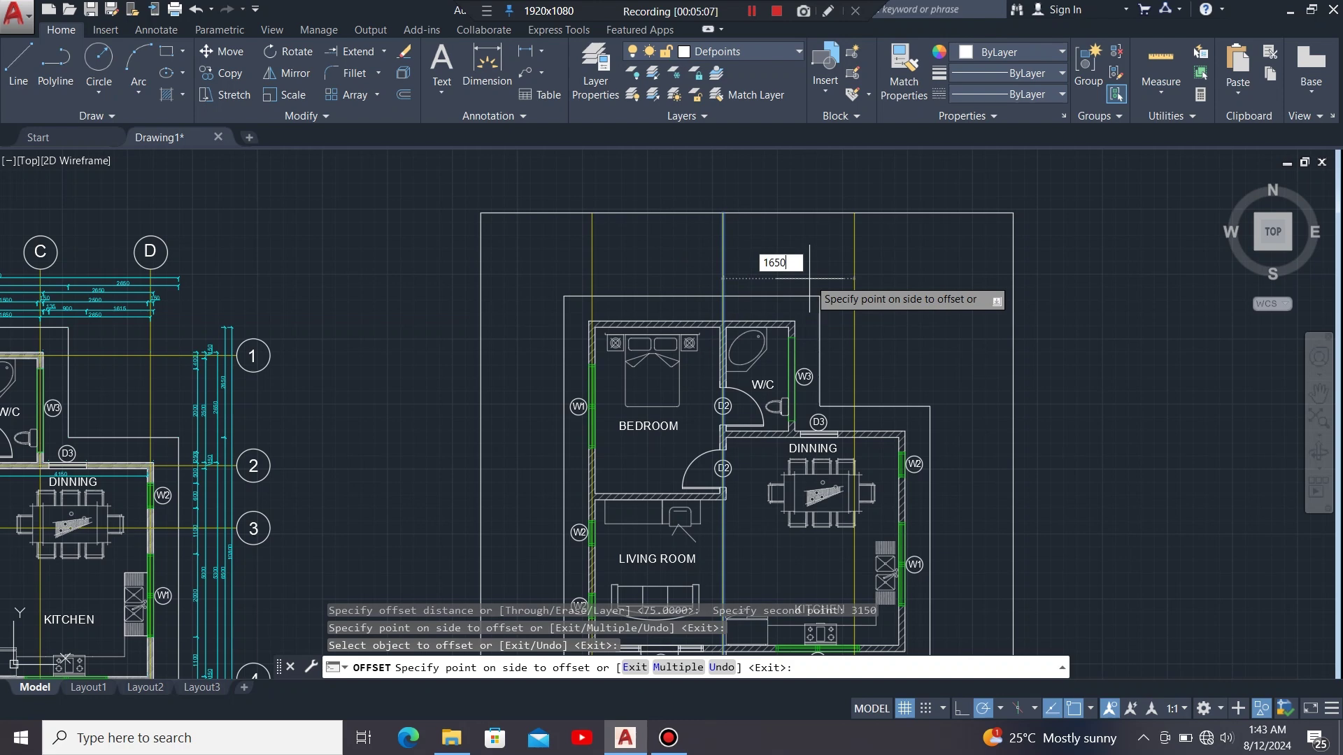
pyautogui.press('Return')
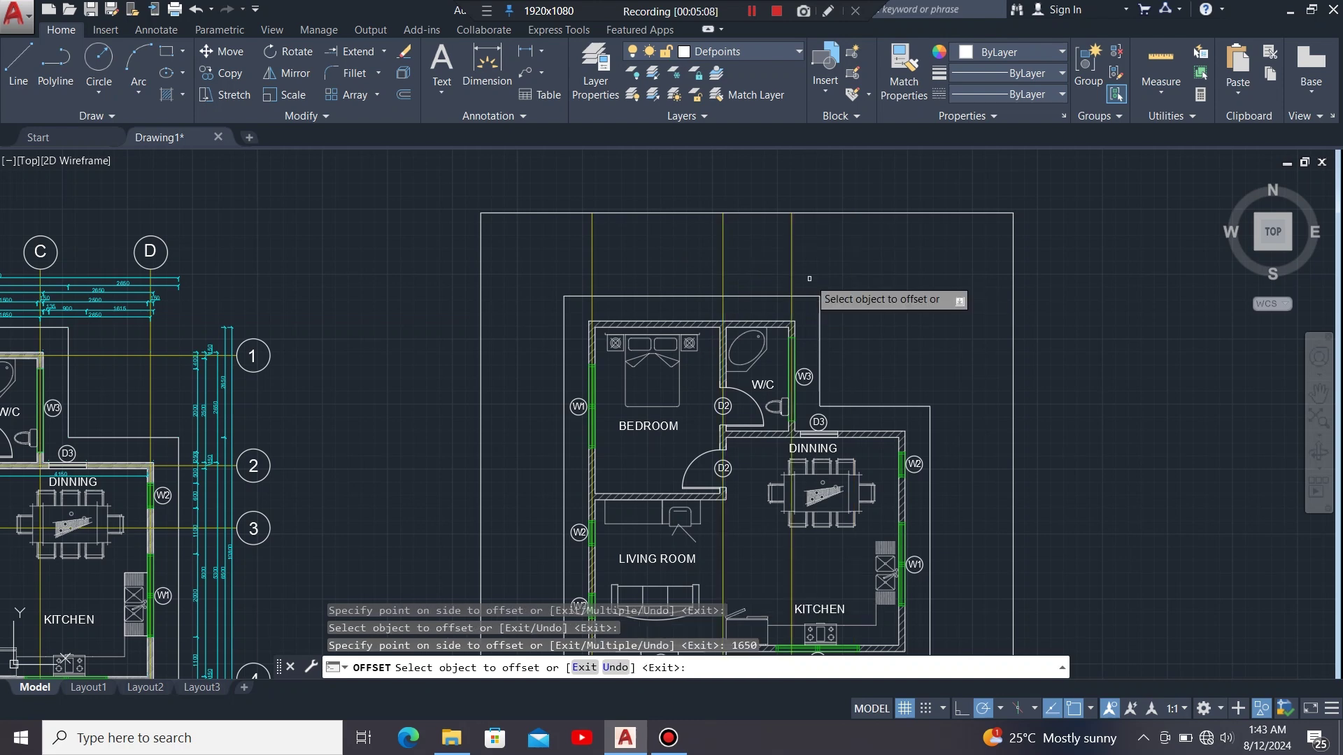
# Offset the grid line of the W/C's outer wall by 2650 towards the dining room's outer wall, matching the dimensioned plan's C–D spacing.
pyautogui.scroll(7, 793, 332)
pyautogui.click(789, 333)
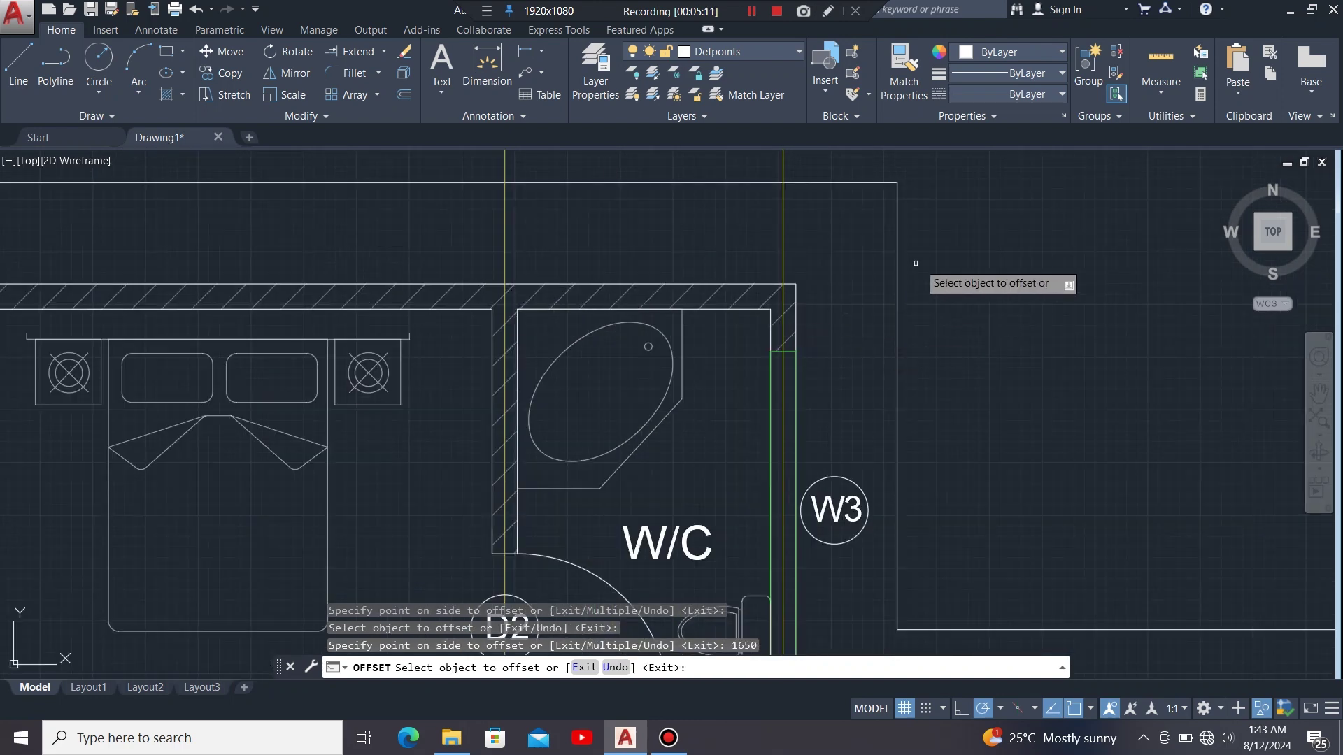
pyautogui.scroll(-6, 1007, 255)
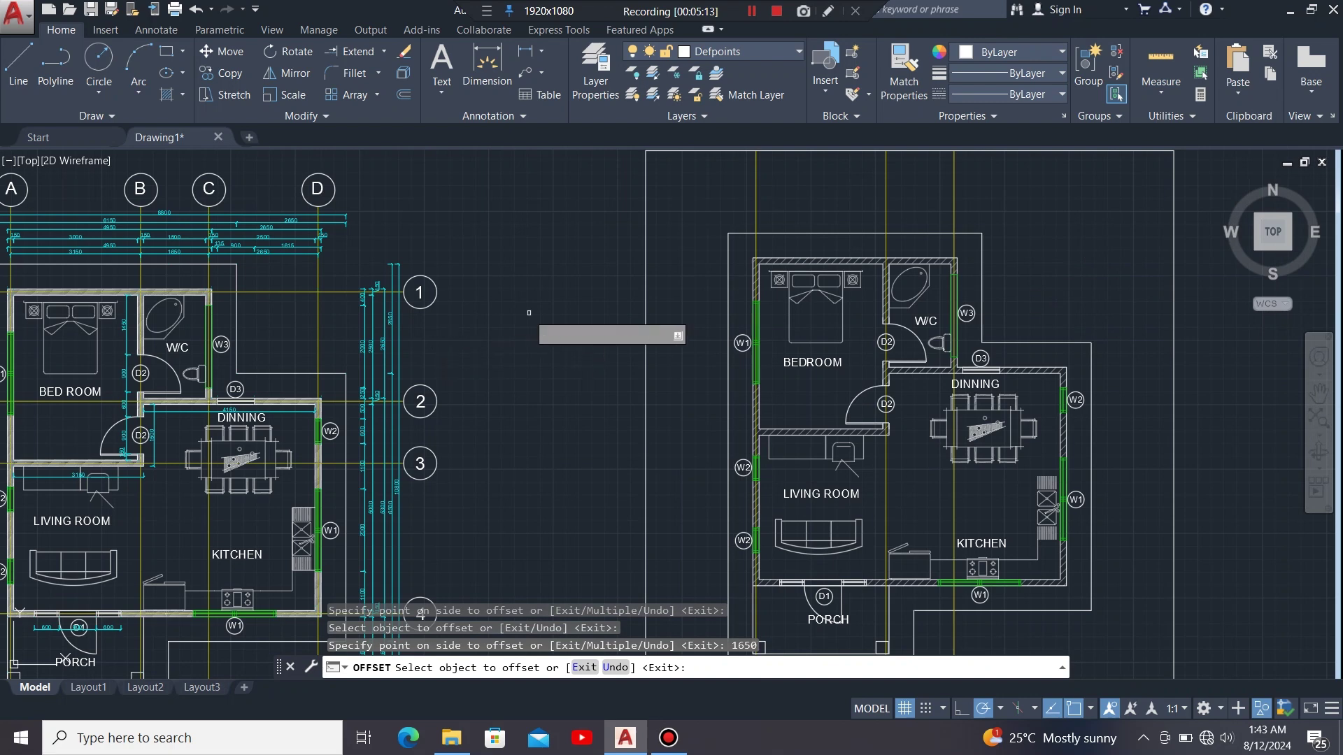
pyautogui.moveTo(528, 288); pyautogui.dragTo(710, 301, button='middle')
pyautogui.scroll(6, 441, 253)
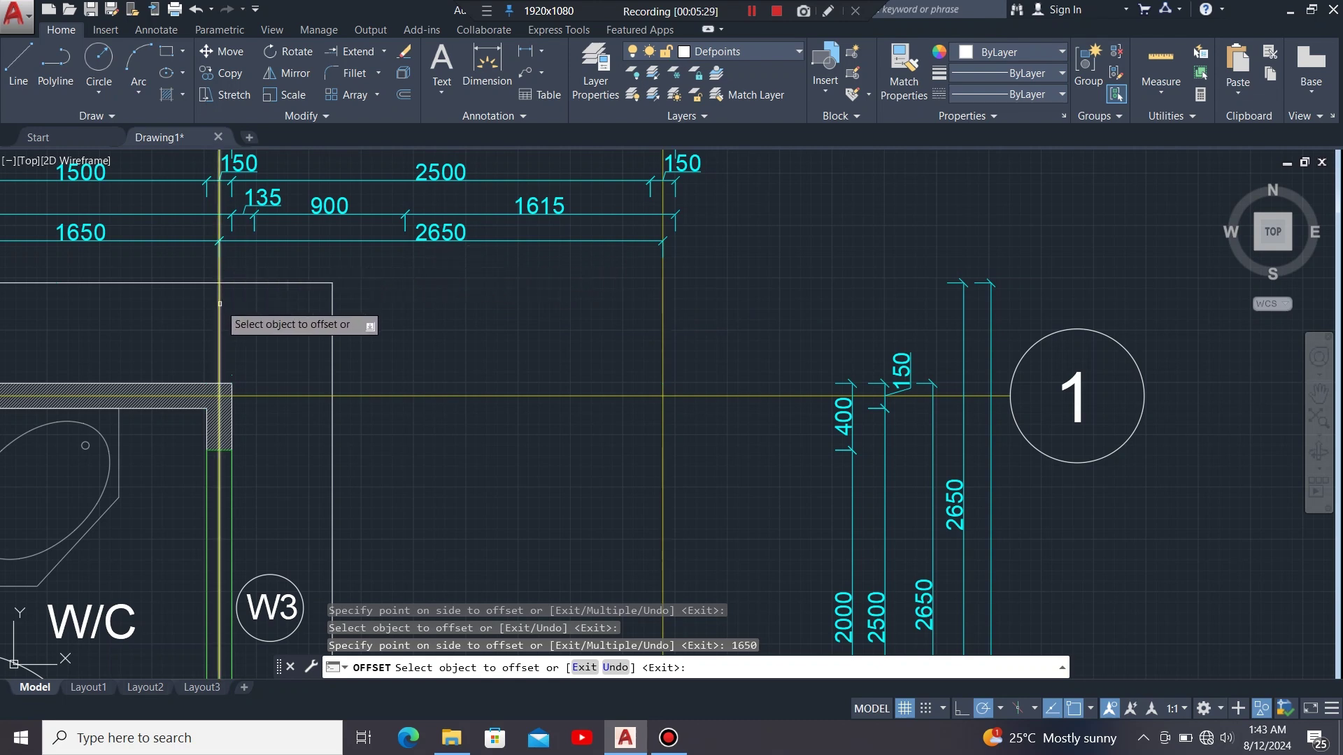
pyautogui.scroll(-3, 199, 330)
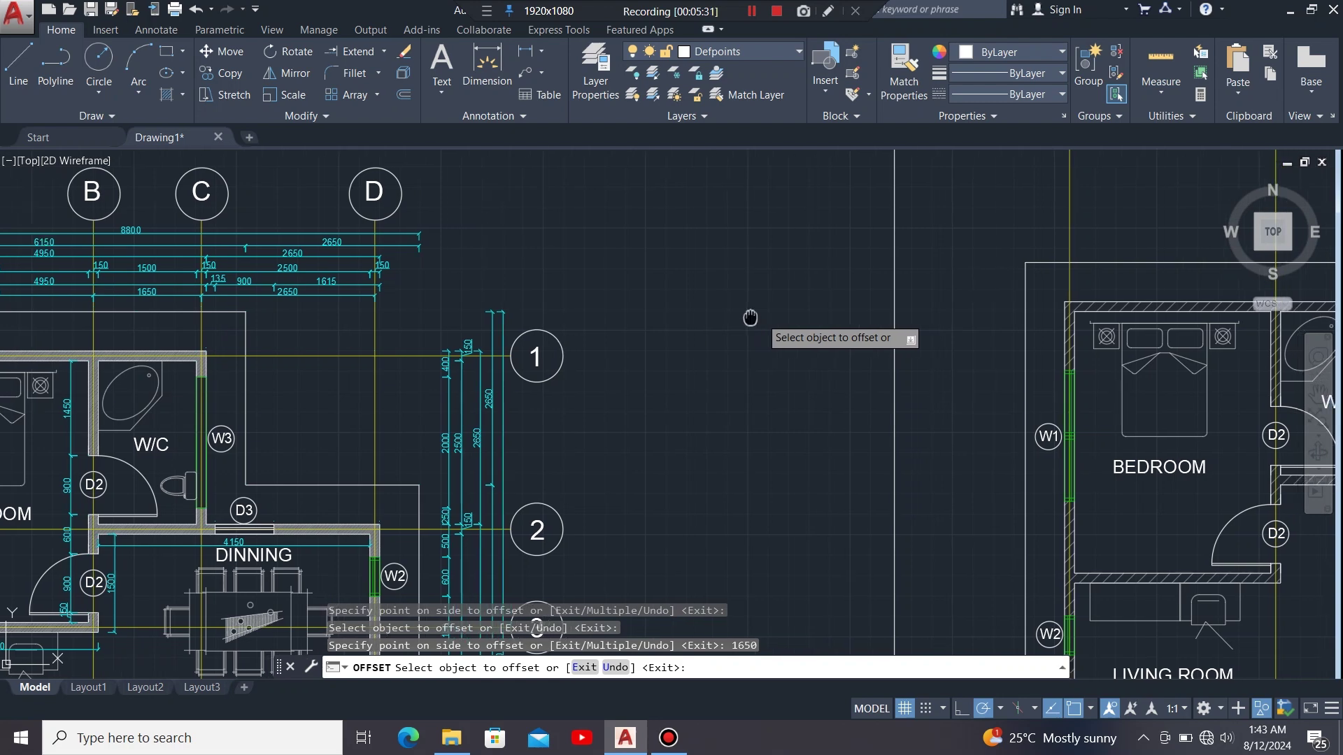
pyautogui.moveTo(749, 324); pyautogui.dragTo(280, 324, button='middle')
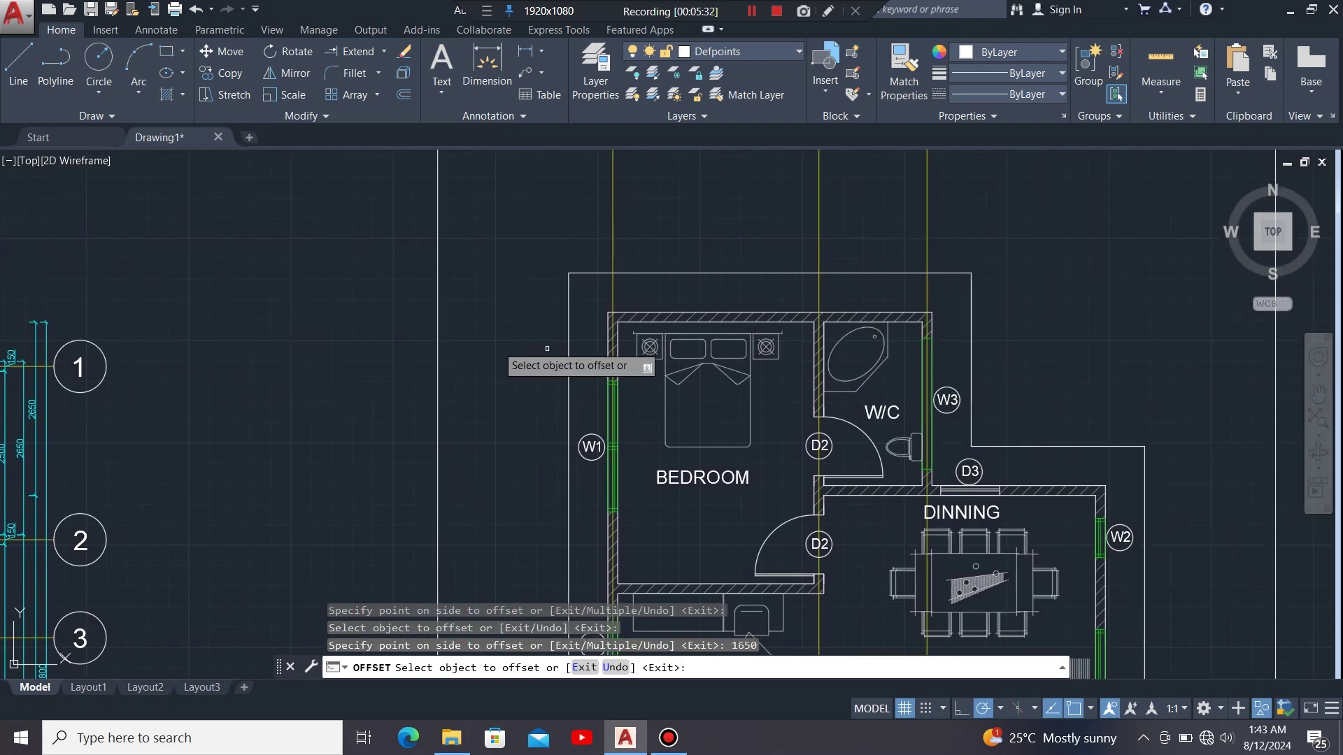
pyautogui.click(927, 246)
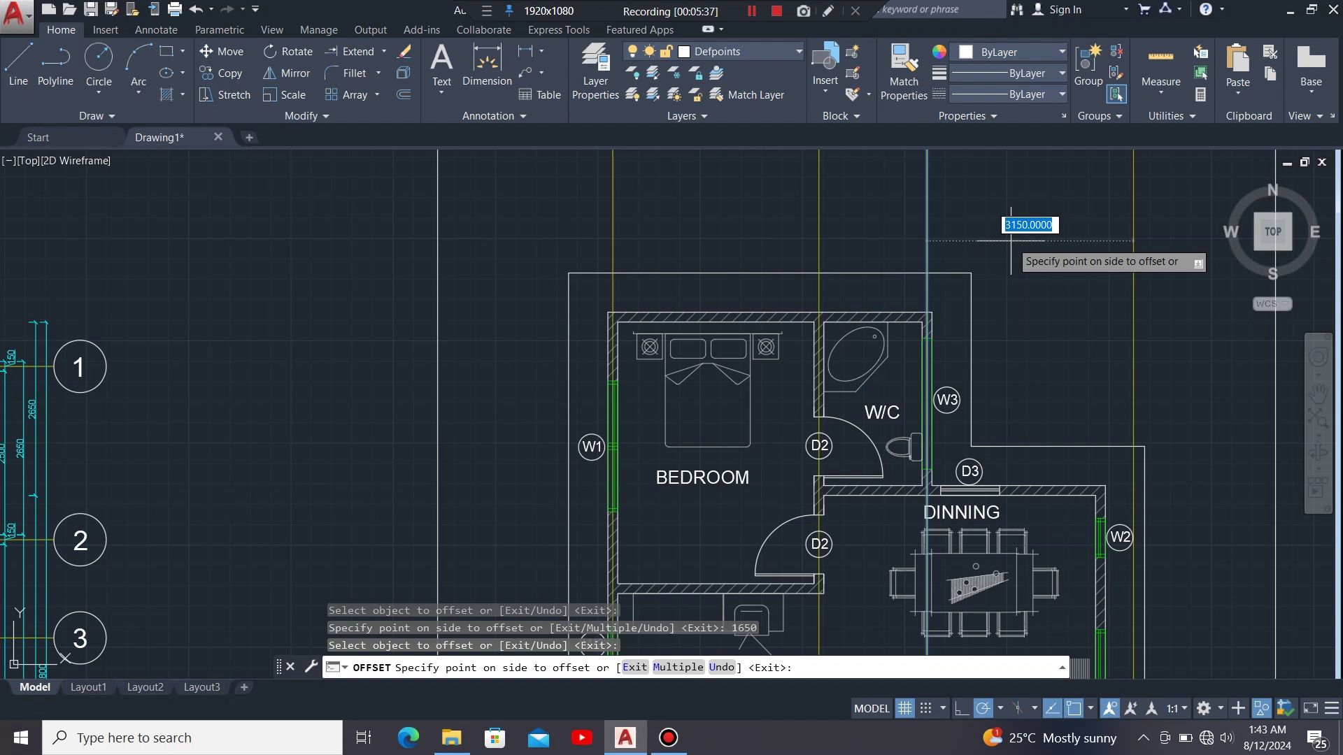
pyautogui.write('2650')
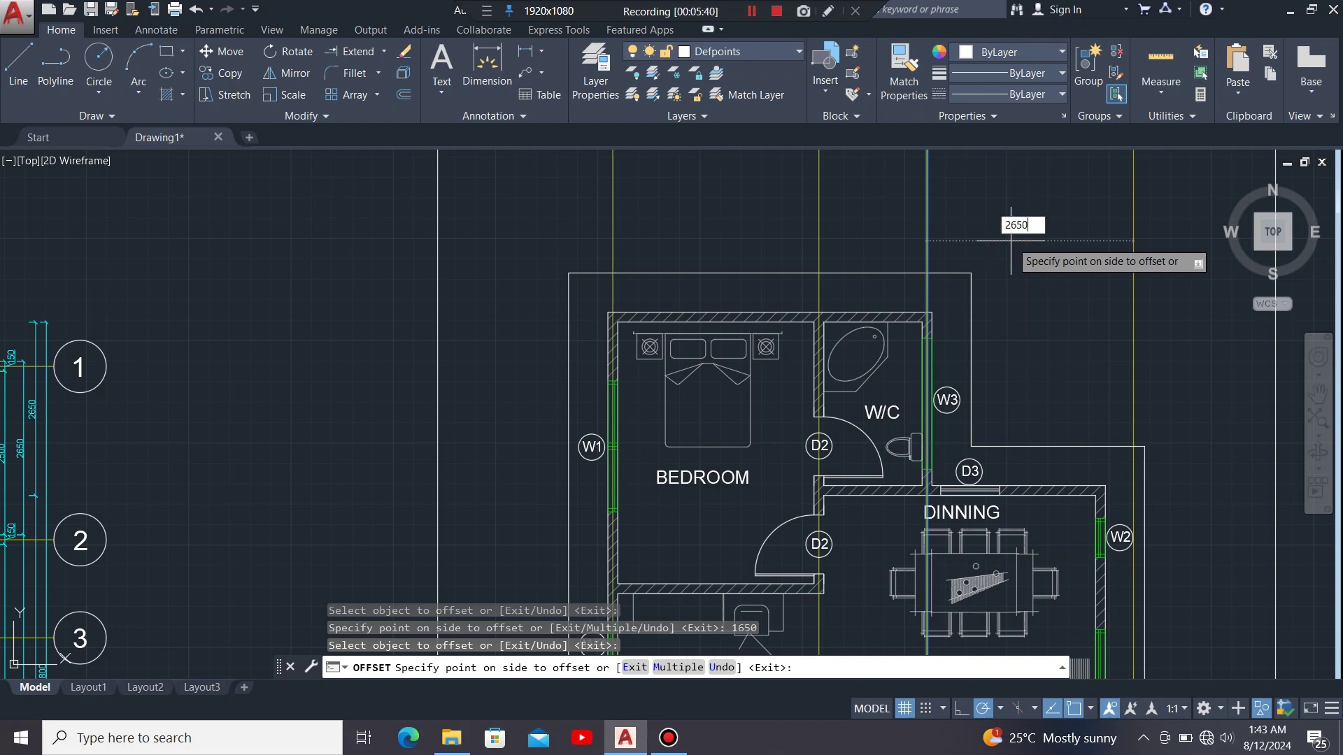
pyautogui.press('Return')
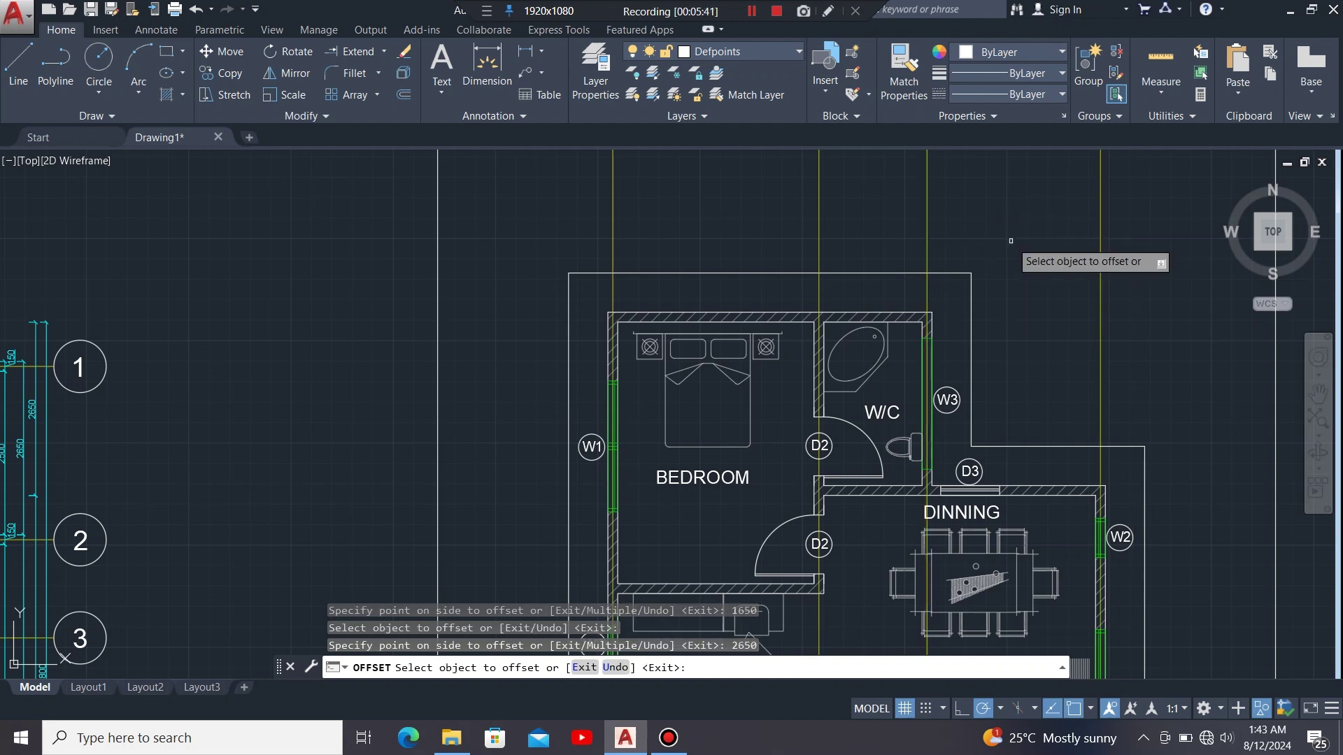
pyautogui.scroll(-4, 1014, 245)
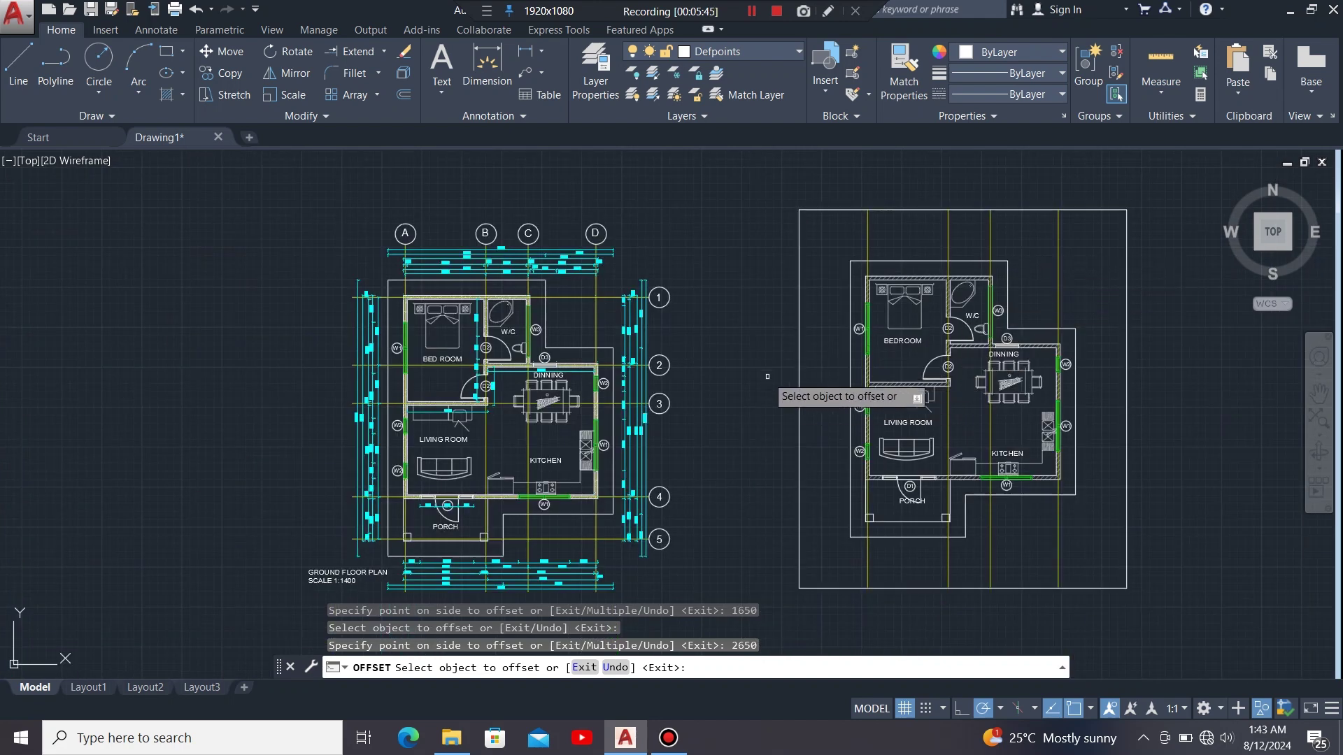
pyautogui.moveTo(764, 375); pyautogui.dragTo(623, 339, button='middle')
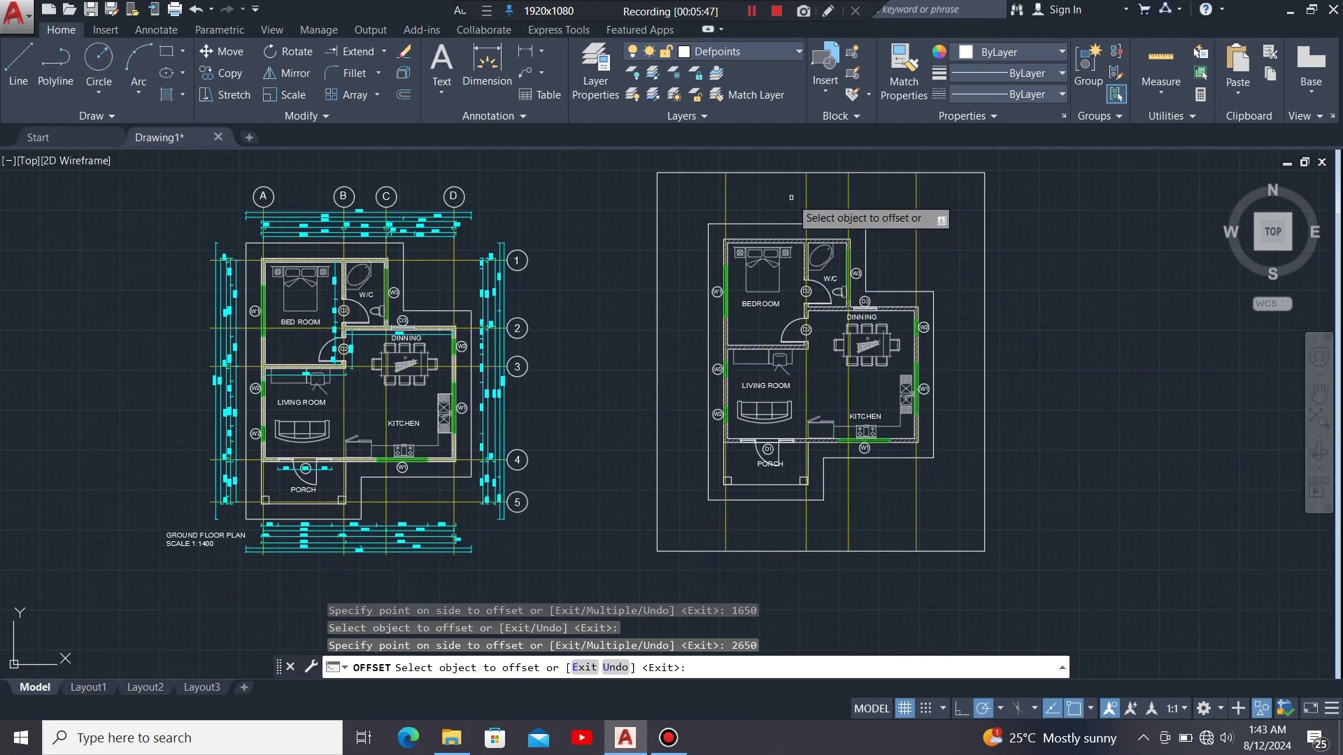
pyautogui.press('Escape')
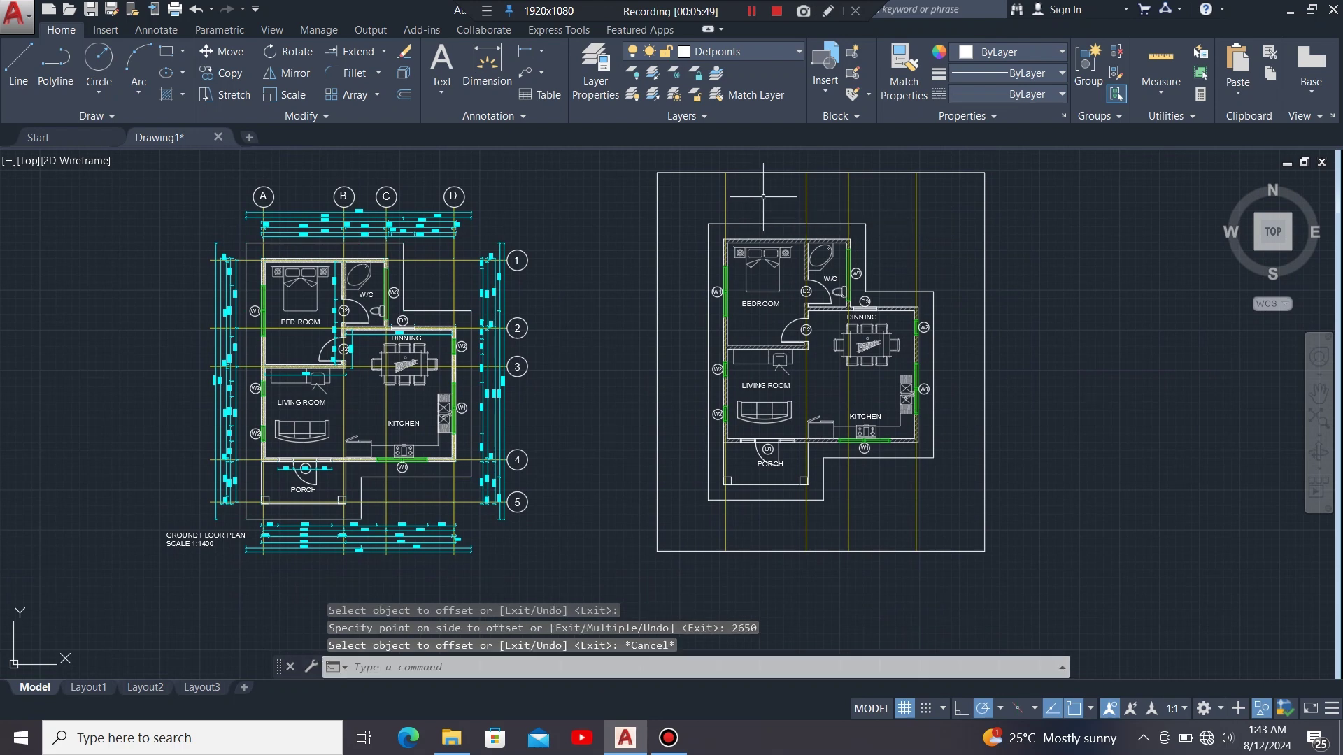
pyautogui.click(997, 249)
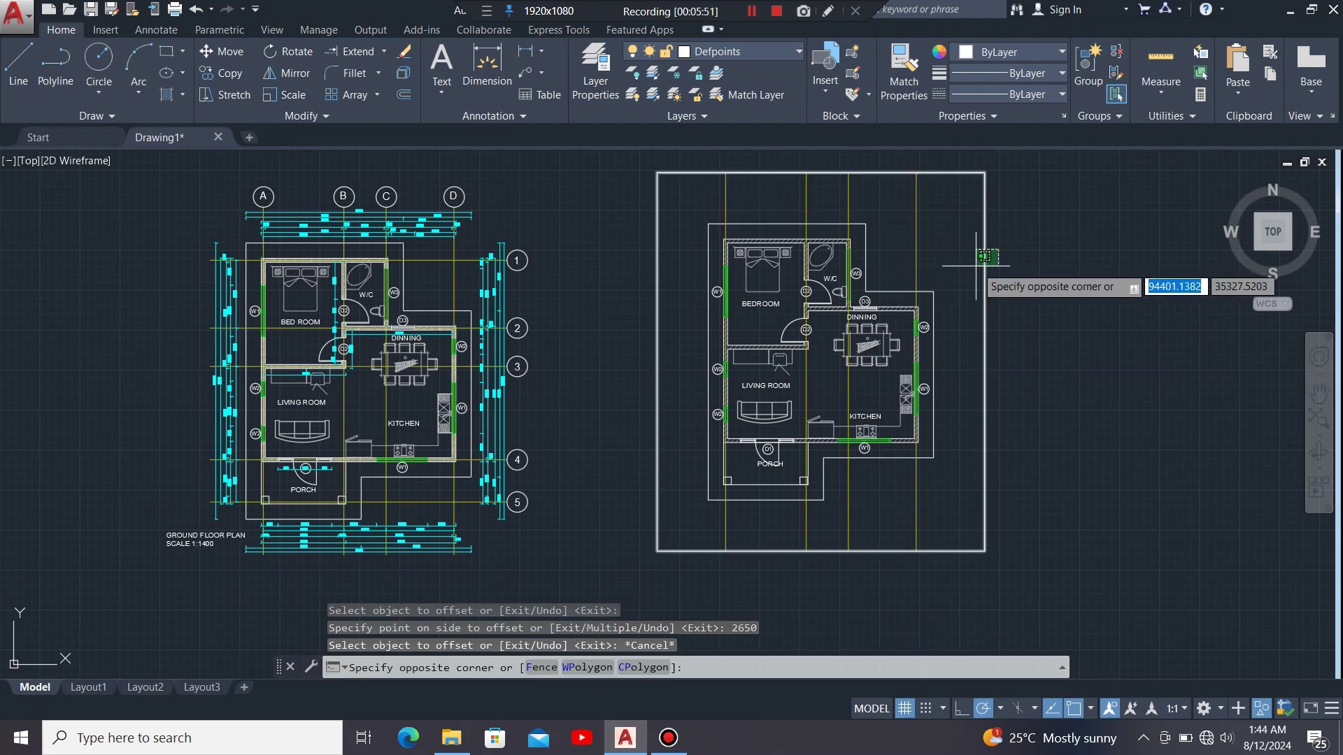
pyautogui.click(971, 268)
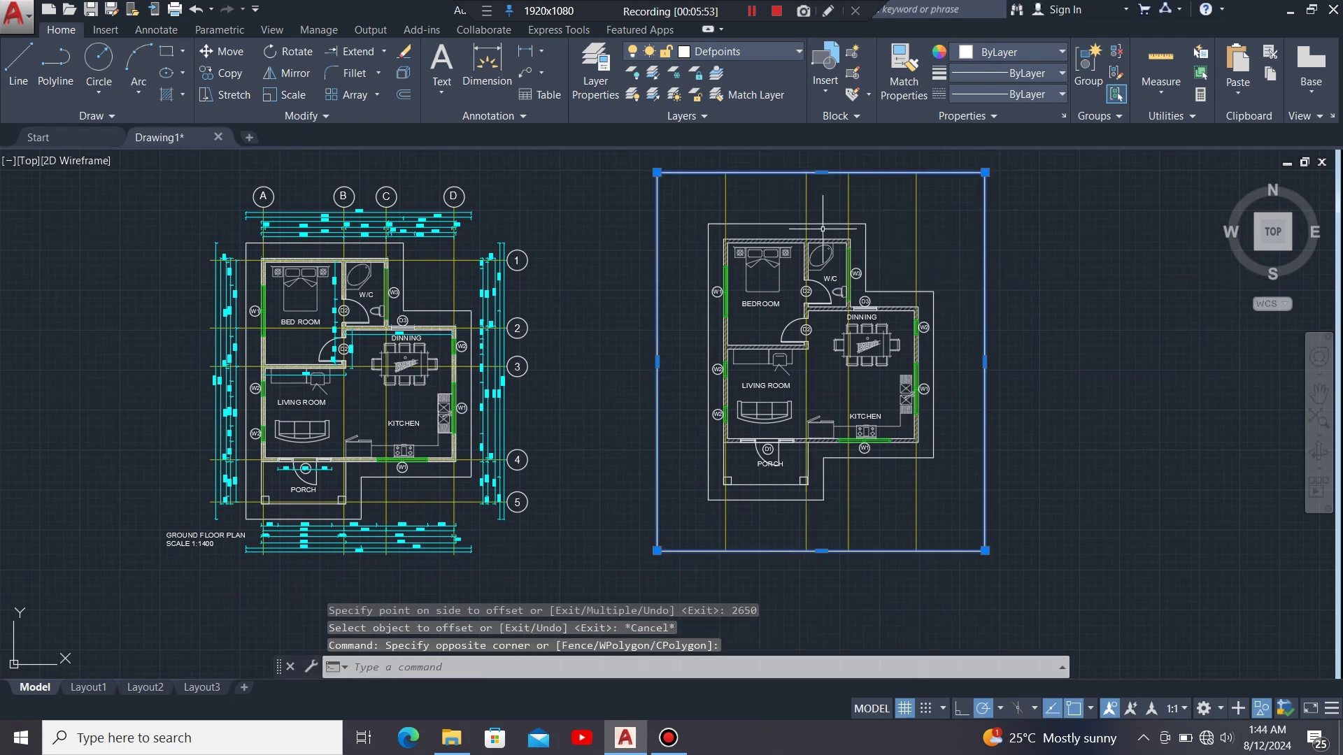
pyautogui.scroll(2, 822, 229)
pyautogui.press('Escape')
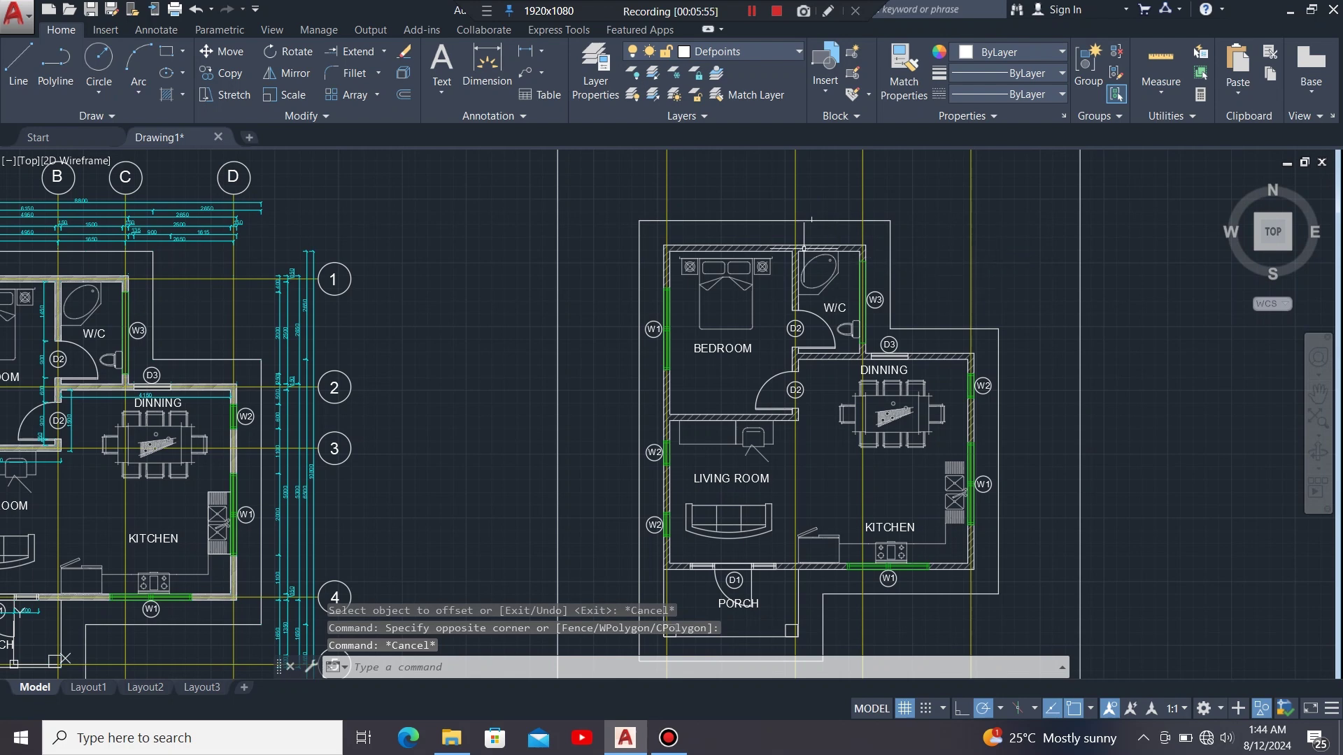
# Offset the outer line of the hatched plan's upper wall by 75 inward to form the wall's centre line.
pyautogui.scroll(5, 804, 248)
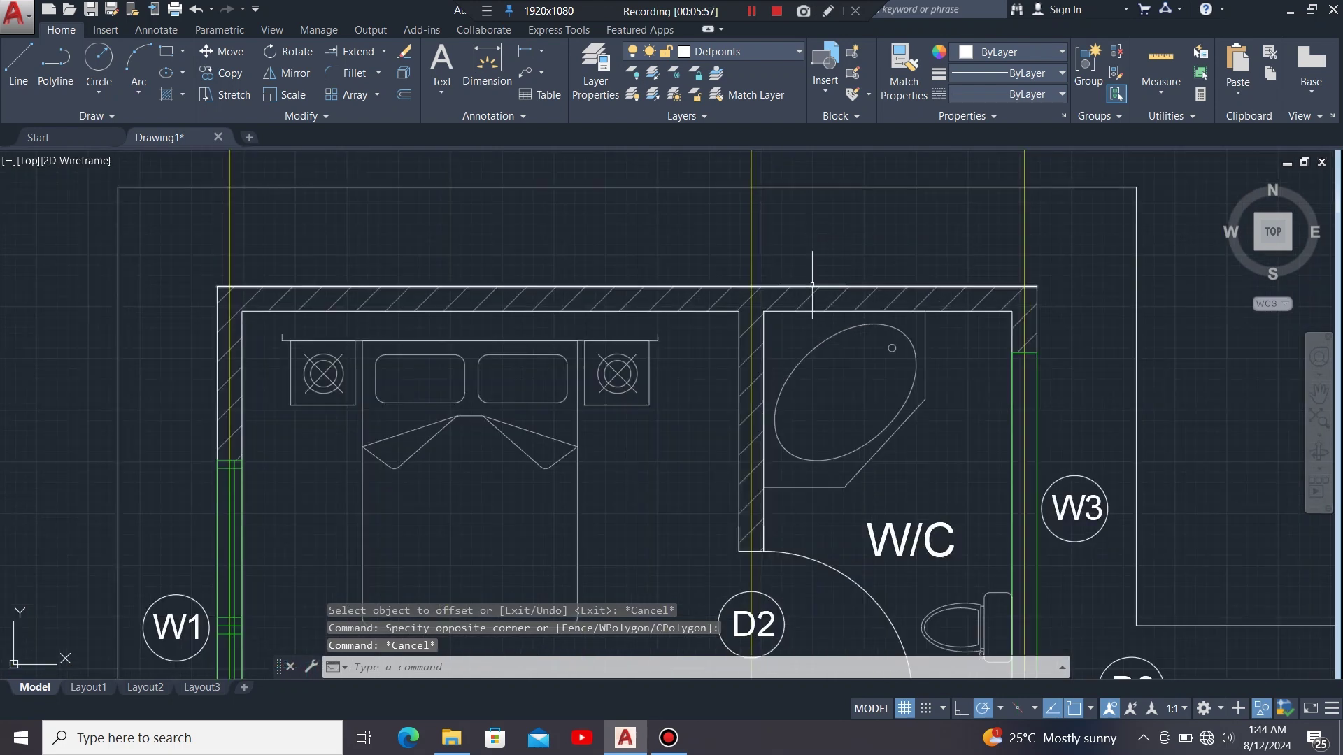
pyautogui.click(812, 285)
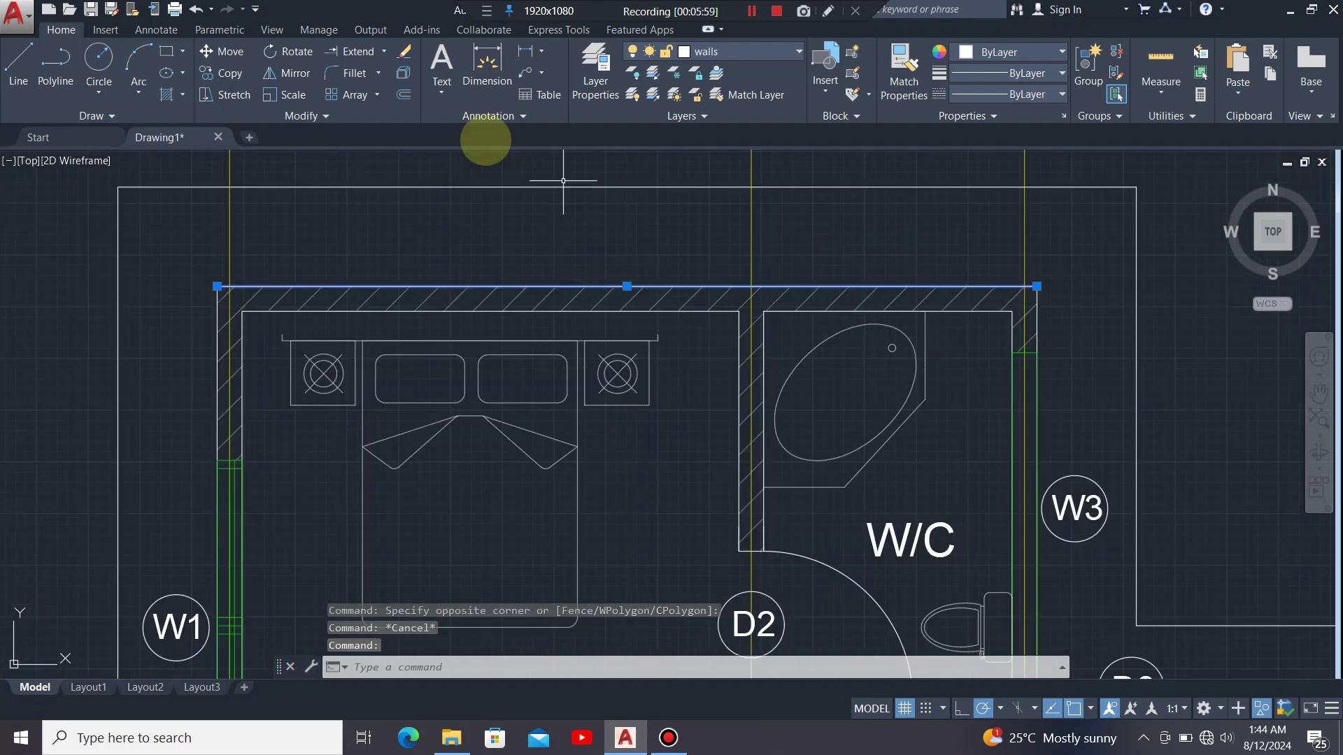
pyautogui.click(404, 93)
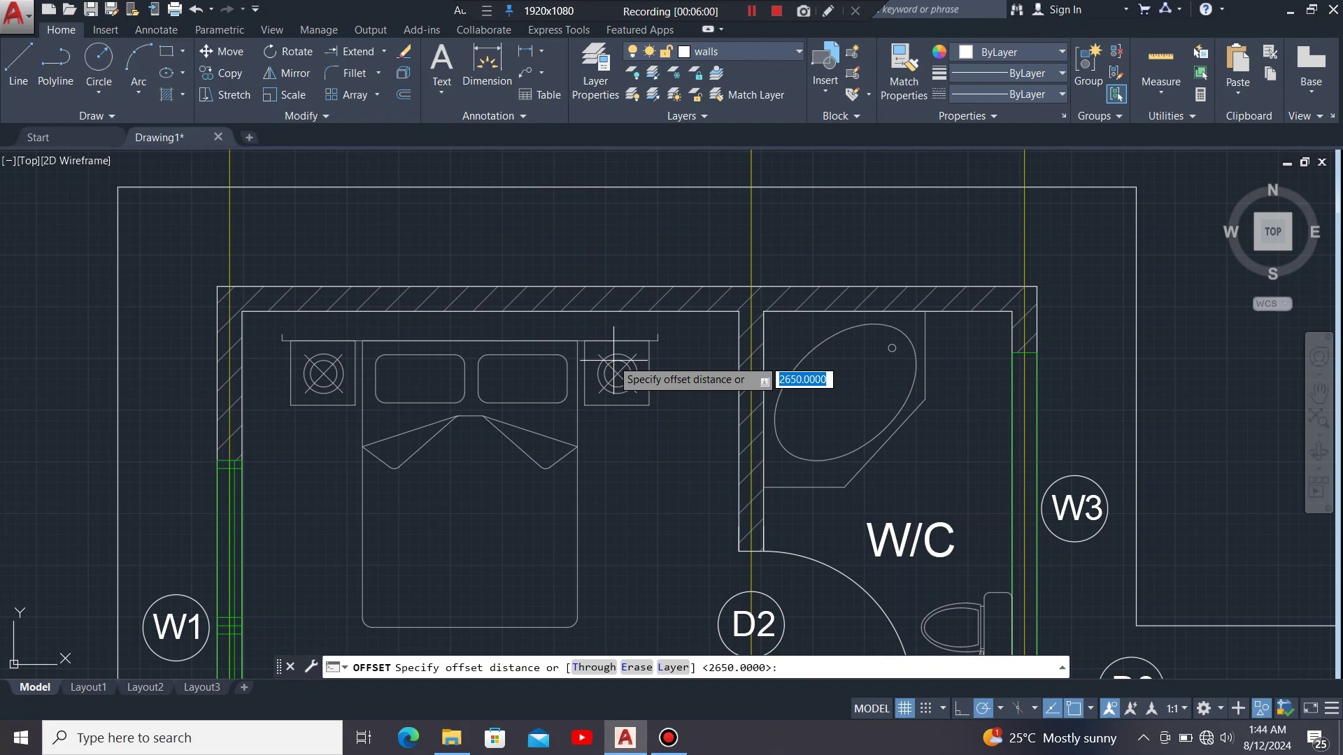
pyautogui.click(627, 286)
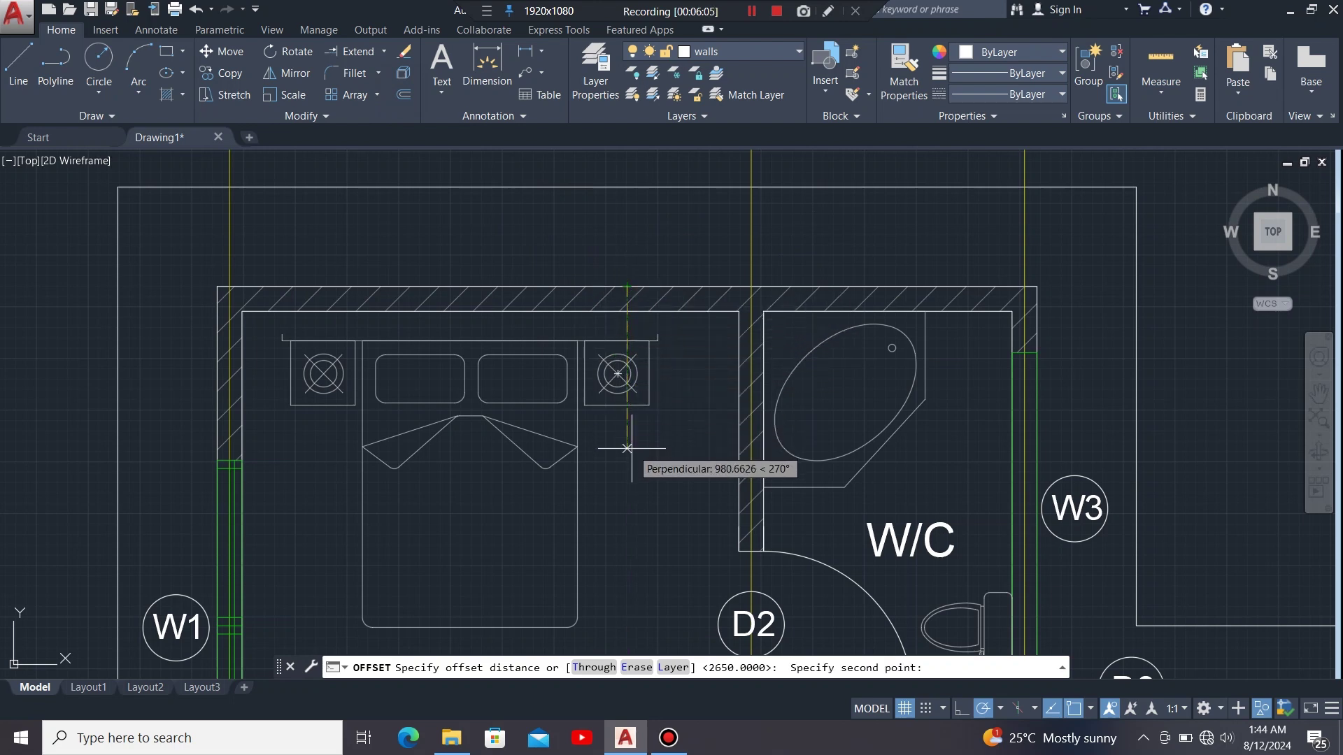
pyautogui.write('75')
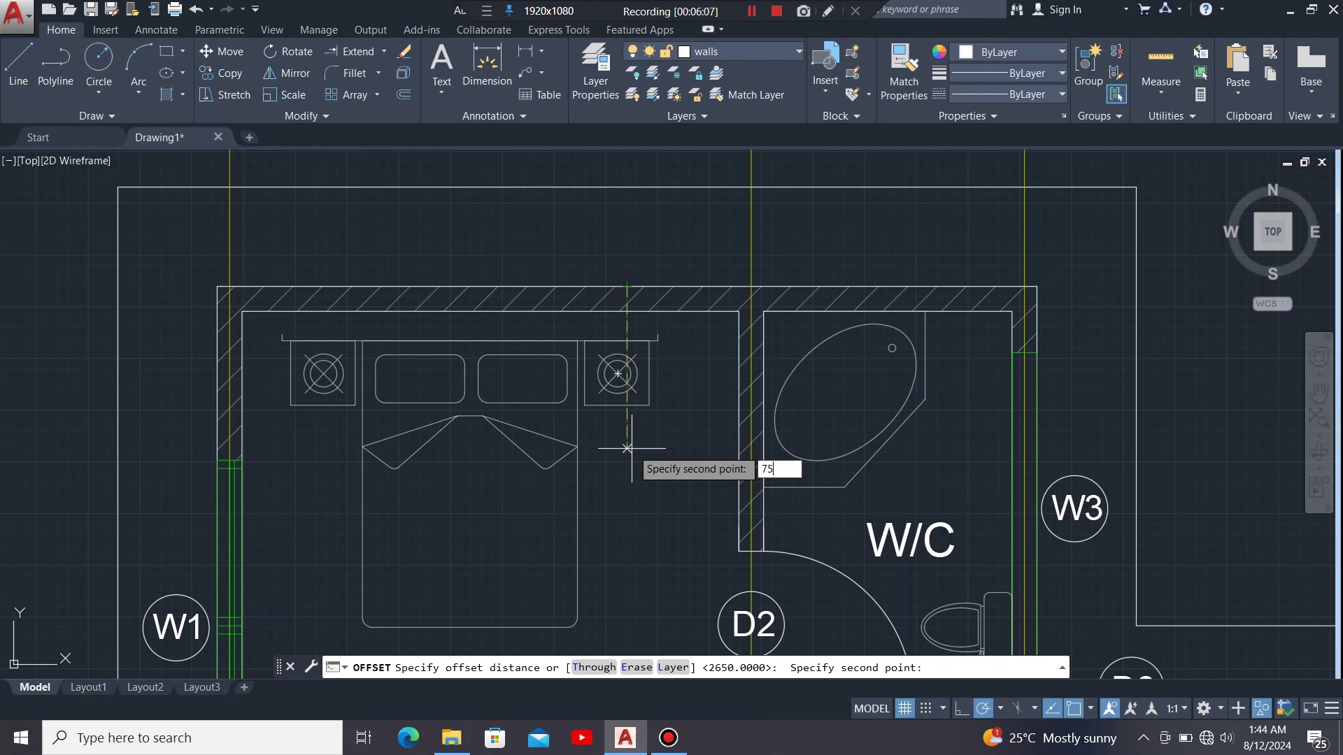
pyautogui.press('Return')
pyautogui.click(630, 448)
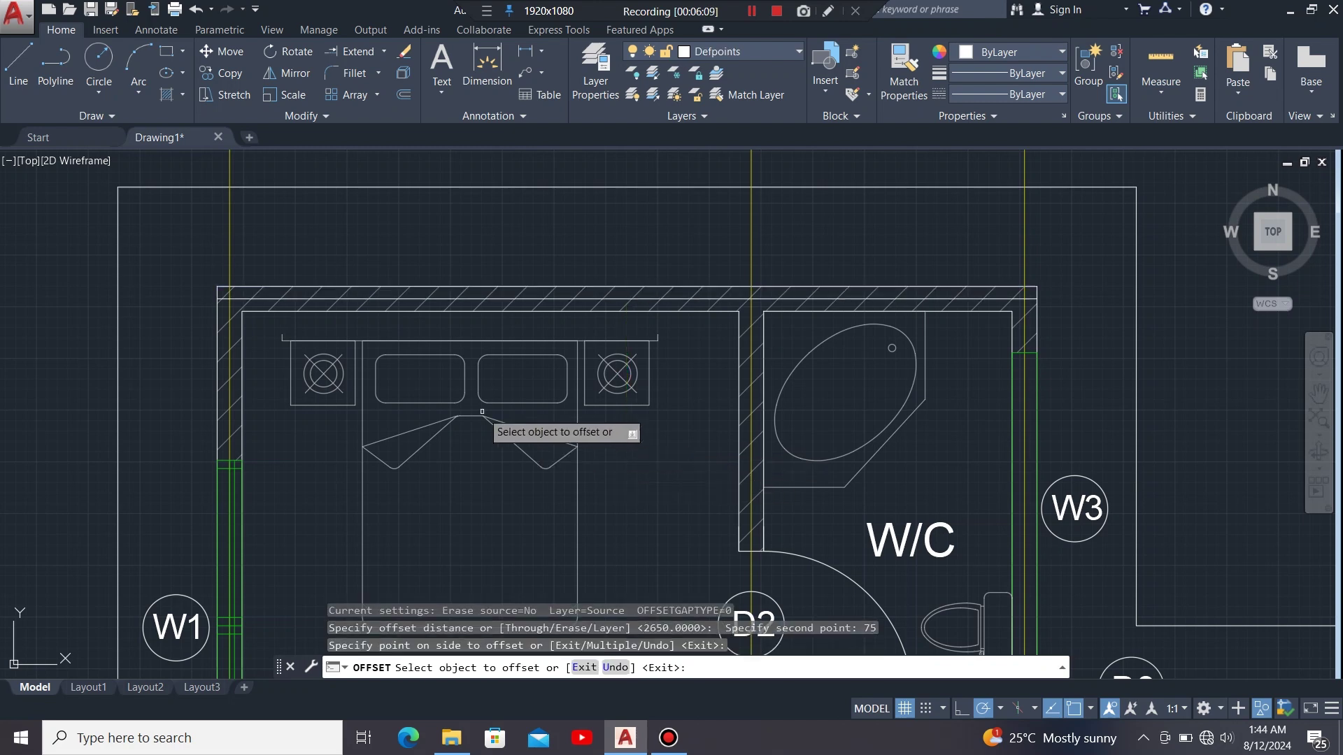
pyautogui.scroll(-3, 483, 412)
pyautogui.press('Escape')
# Extend the upper wall's centre line in both directions to the side edges of the large rectangle around the hatched plan.
pyautogui.click(1095, 304)
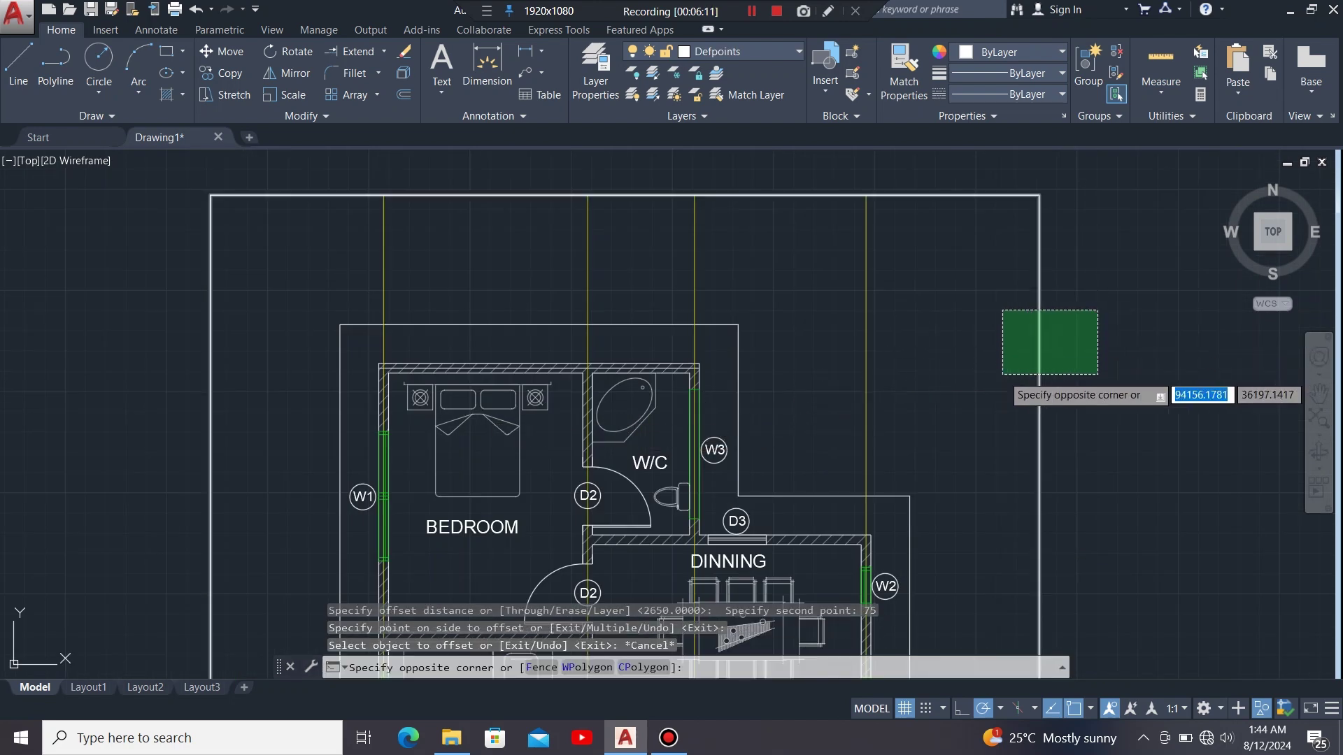
pyautogui.click(1002, 374)
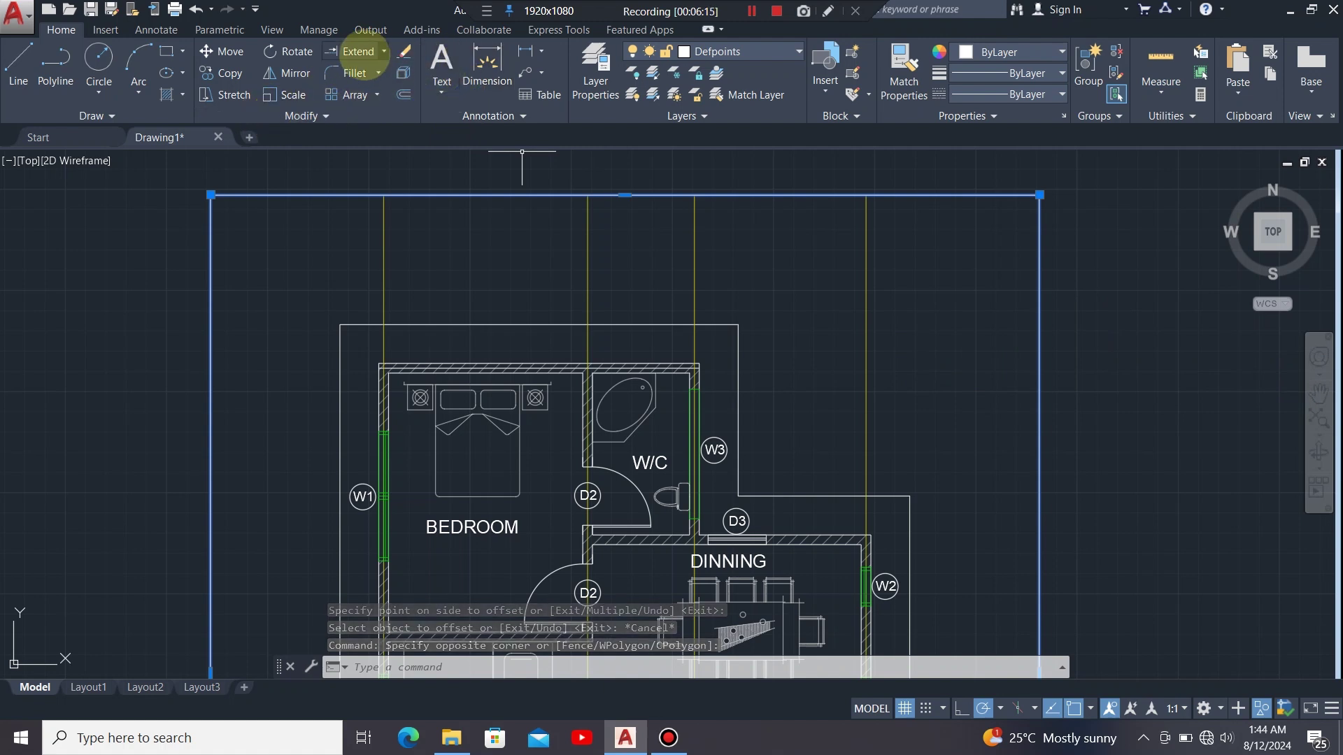
pyautogui.click(384, 51)
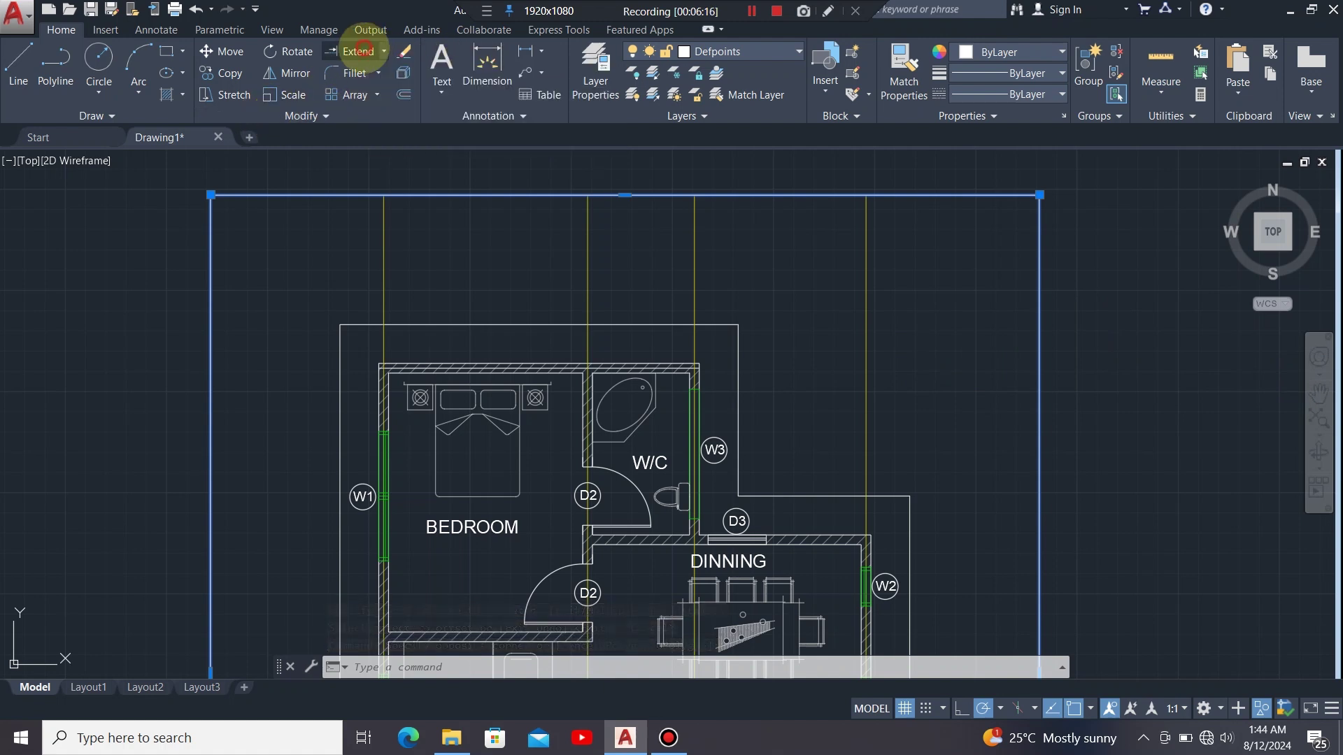
pyautogui.scroll(2, 678, 389)
pyautogui.scroll(4, 694, 369)
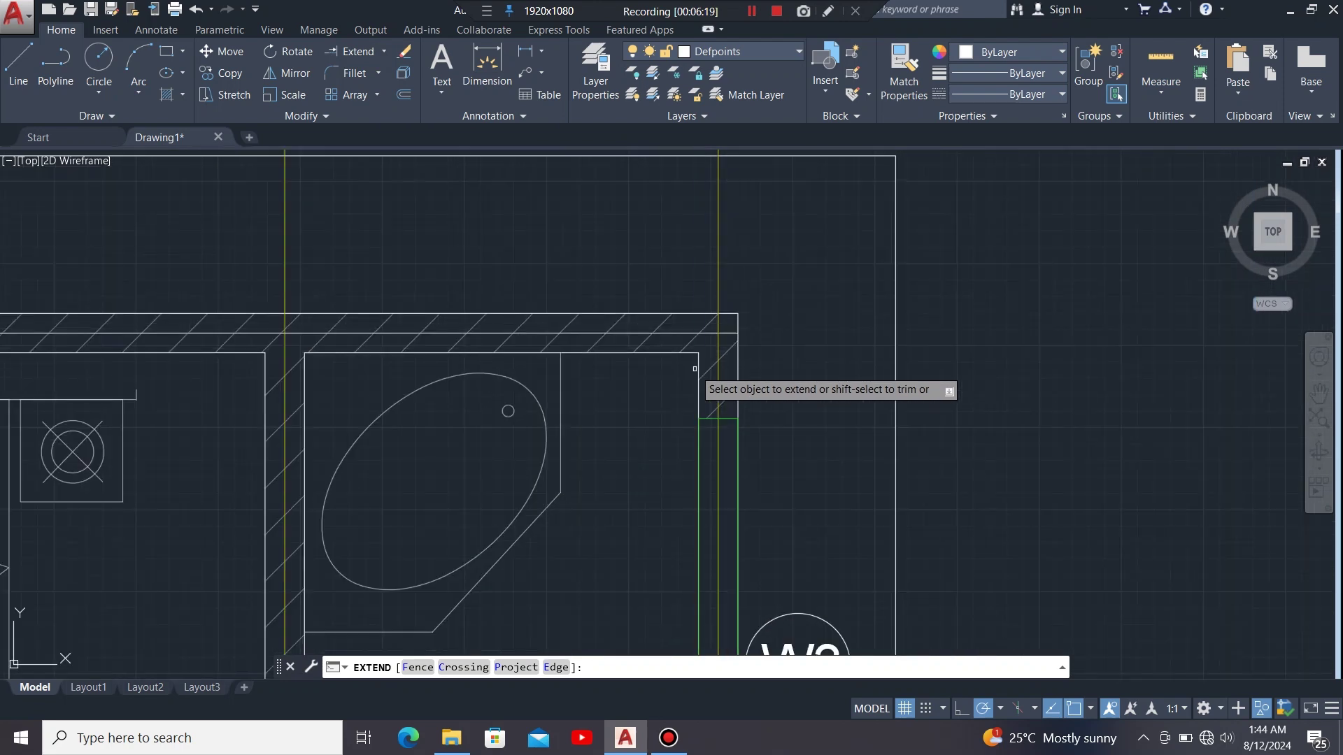
pyautogui.click(730, 333)
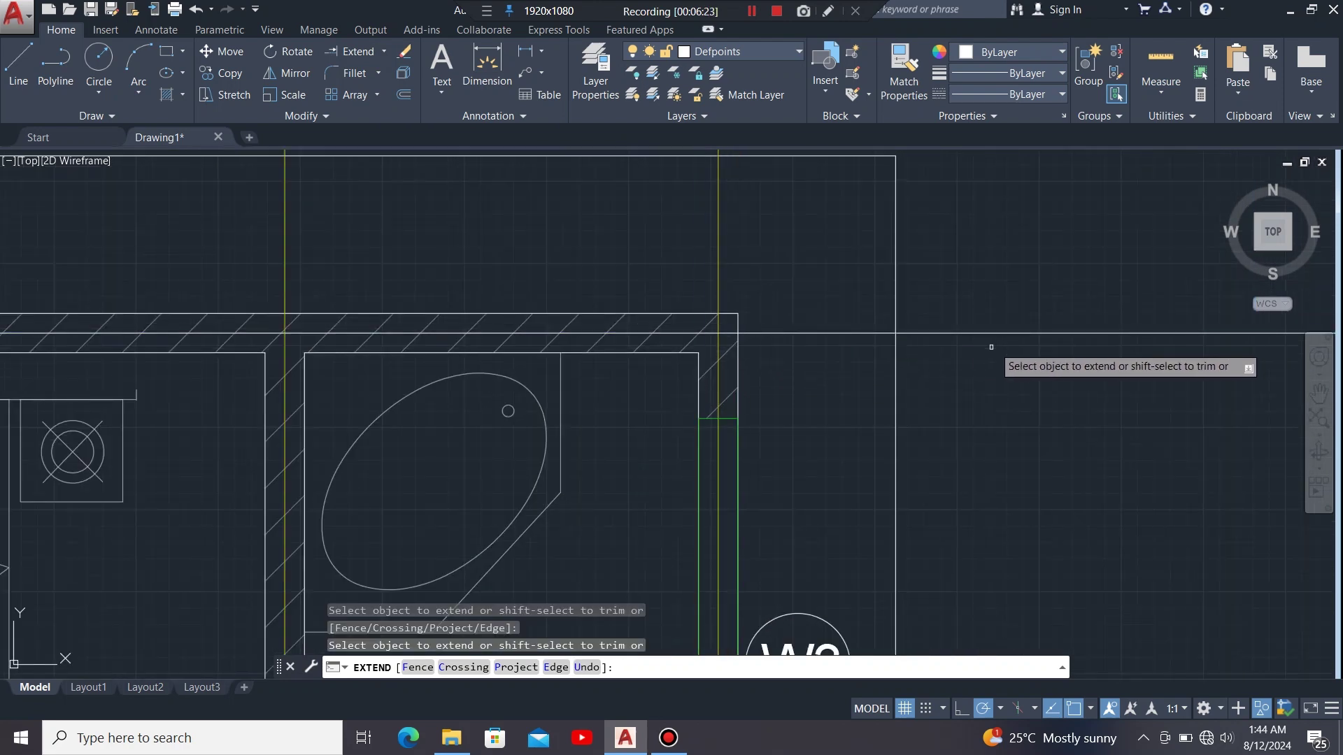
pyautogui.scroll(-4, 979, 350)
pyautogui.scroll(4, 348, 353)
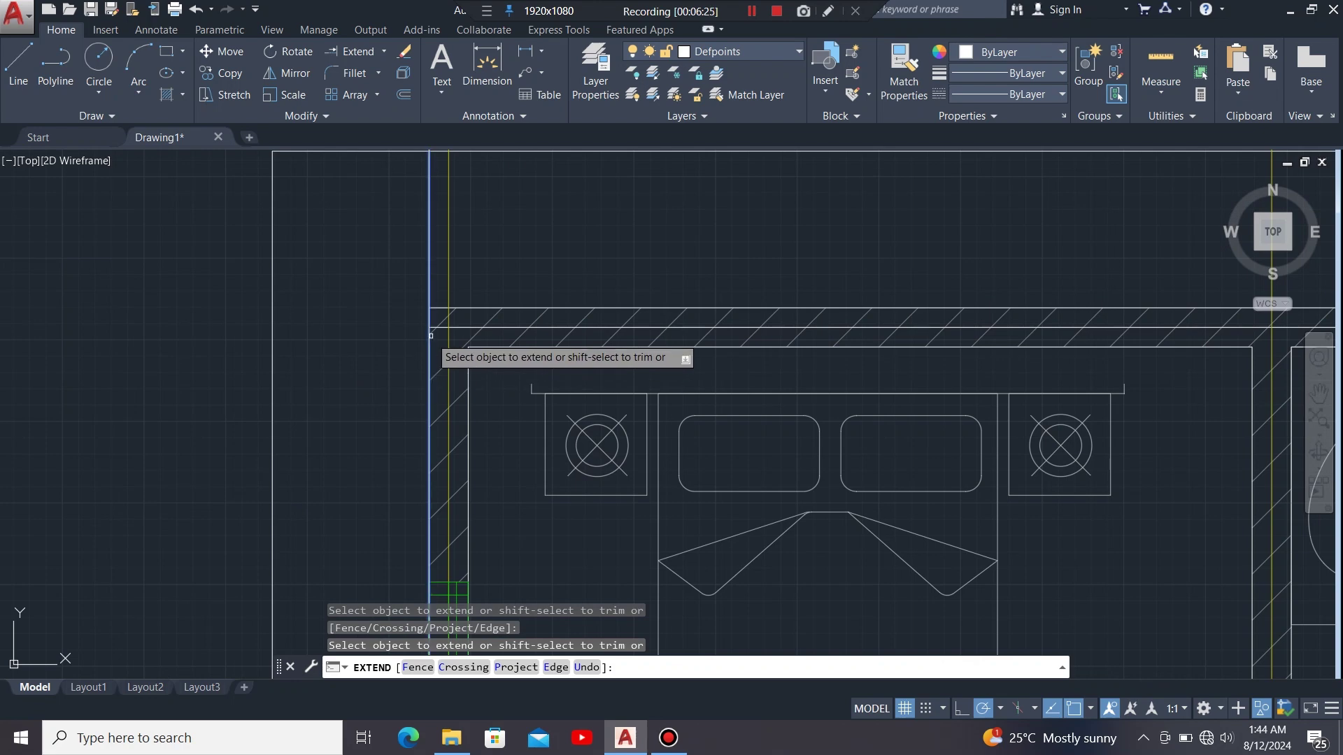
pyautogui.scroll(-5, 227, 363)
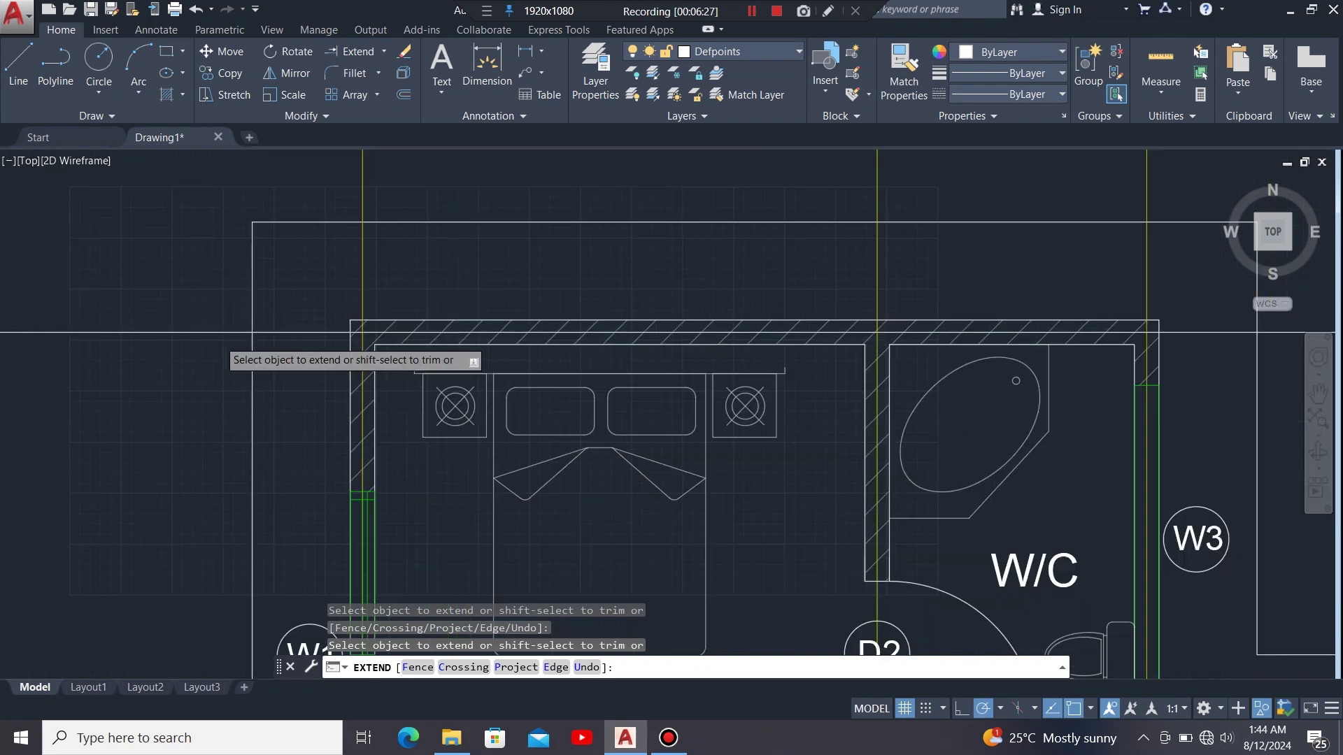
pyautogui.press('Escape')
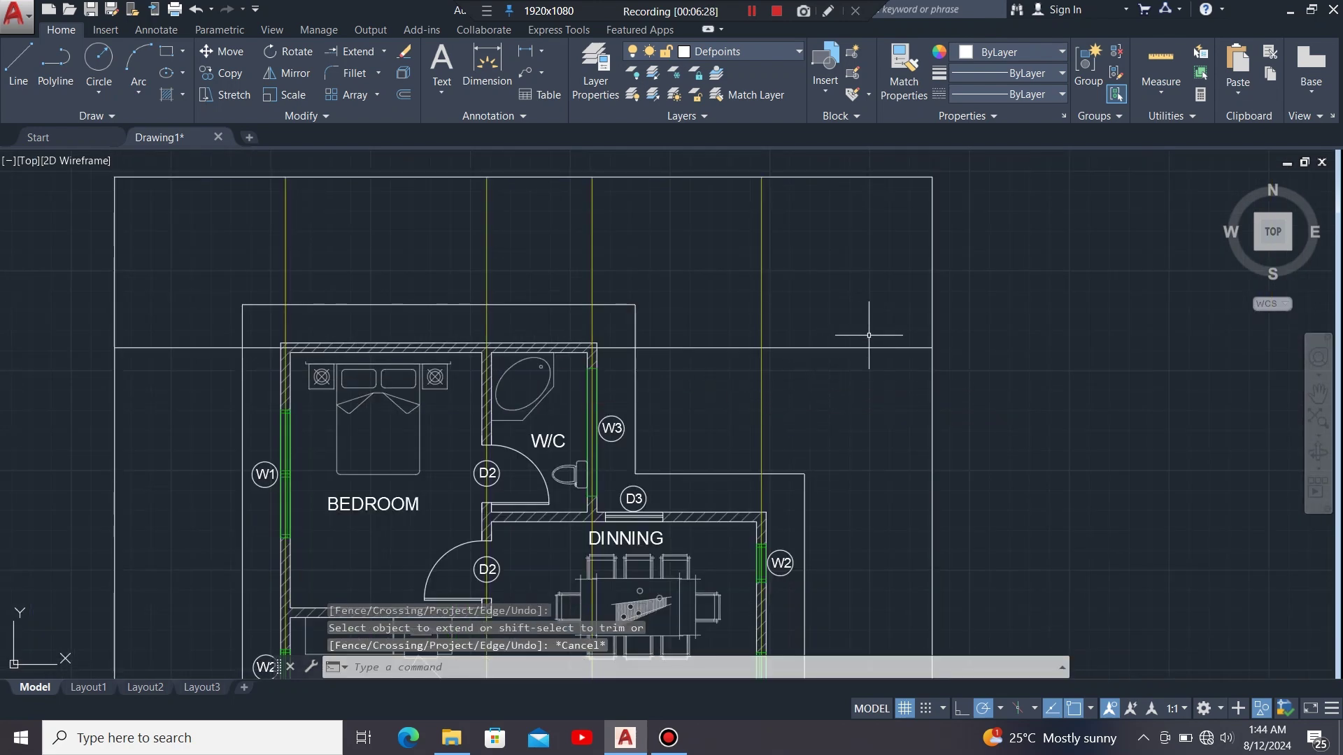
# Move the extended centre line of the hatched plan's upper wall to the gridlines layer.
pyautogui.click(887, 311)
pyautogui.click(860, 388)
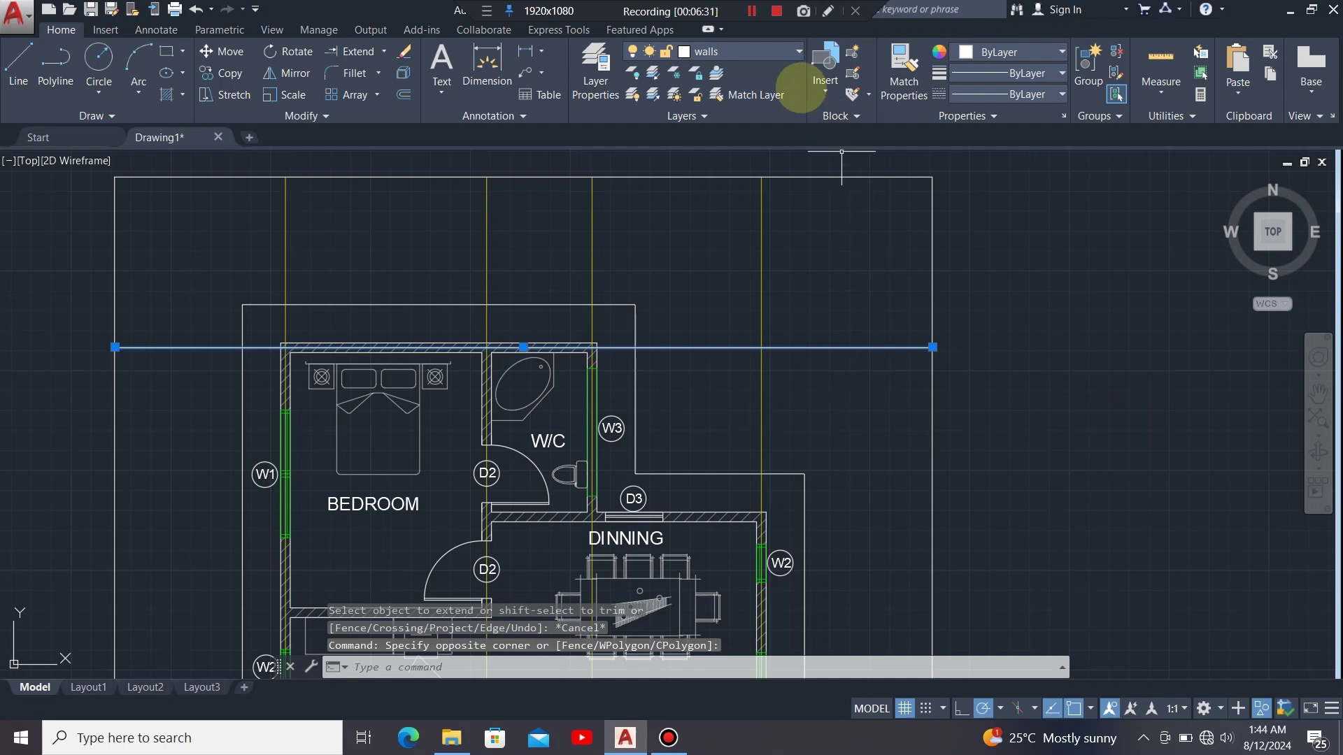
pyautogui.click(776, 51)
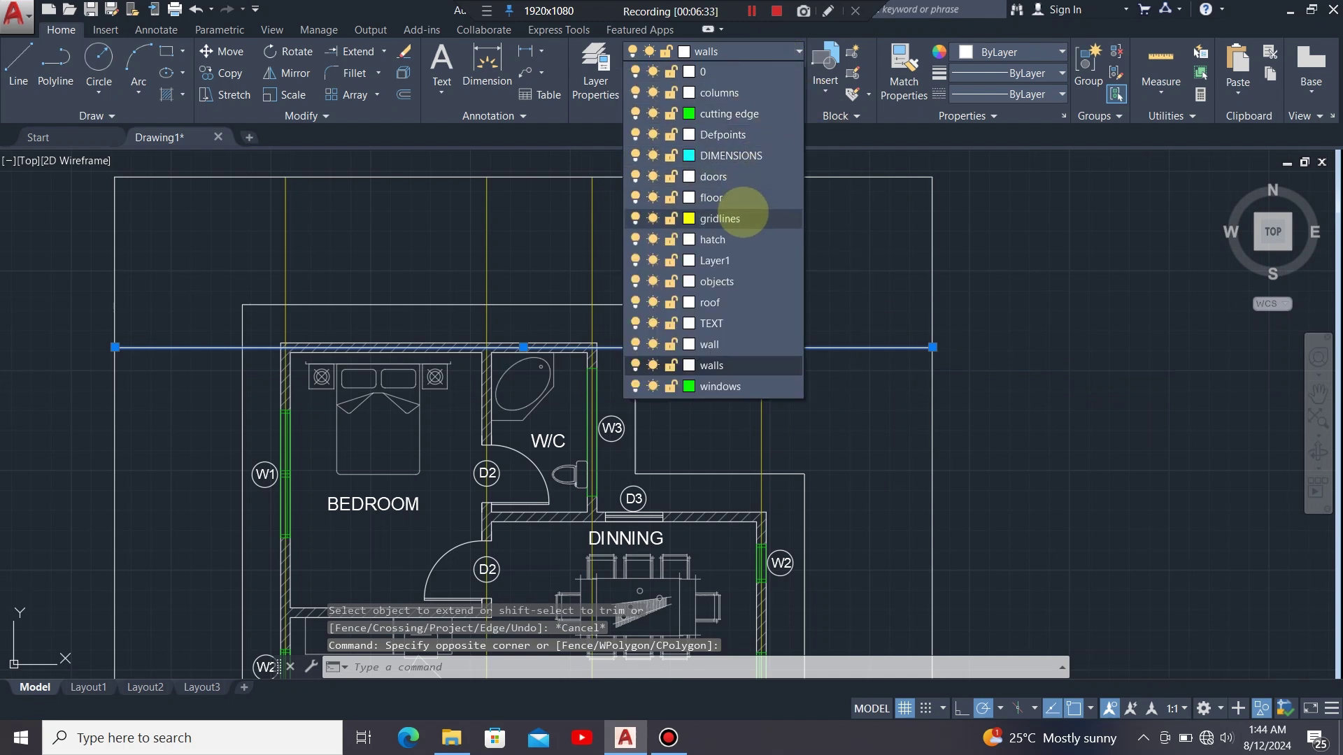
pyautogui.click(742, 218)
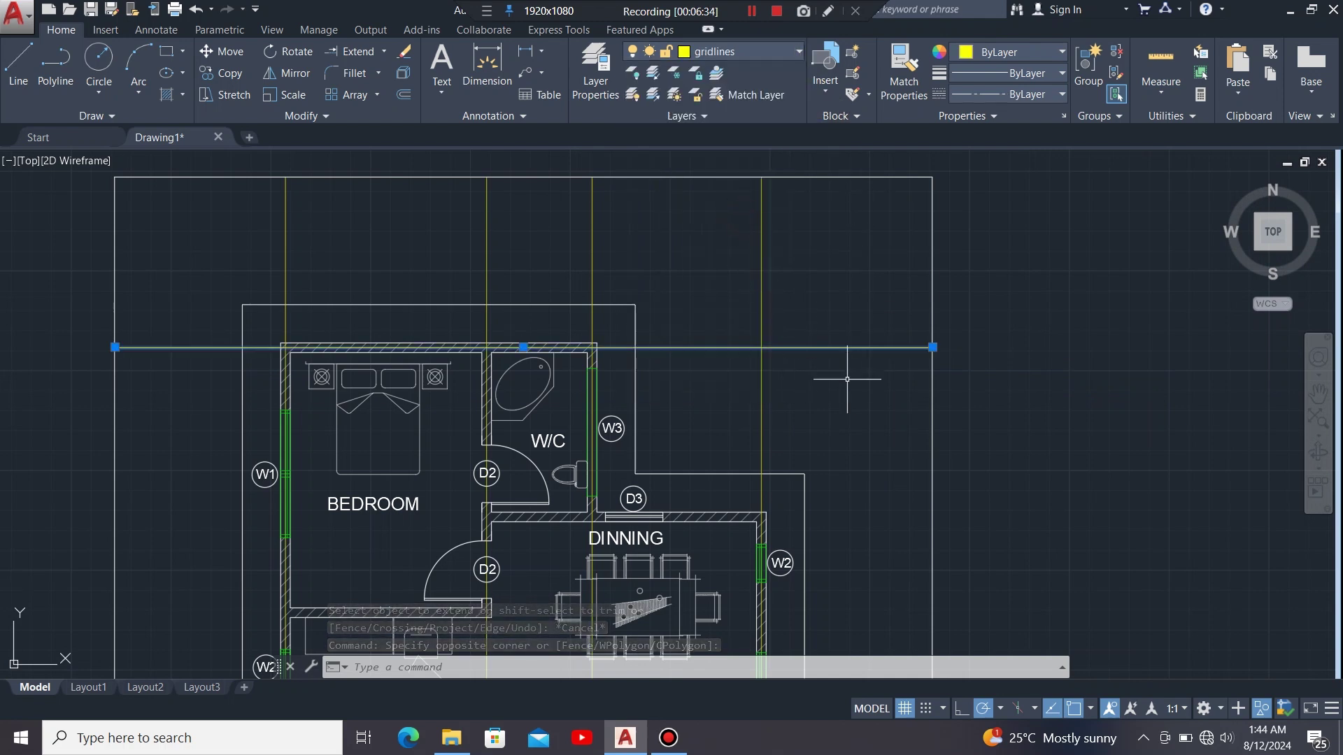
pyautogui.press('Escape')
# Compare the hatched plan's horizontal walls, from the bedroom down to the porch, with horizontal grid lines 1 to 5 on the dimensioned plan.
pyautogui.scroll(-4, 1062, 234)
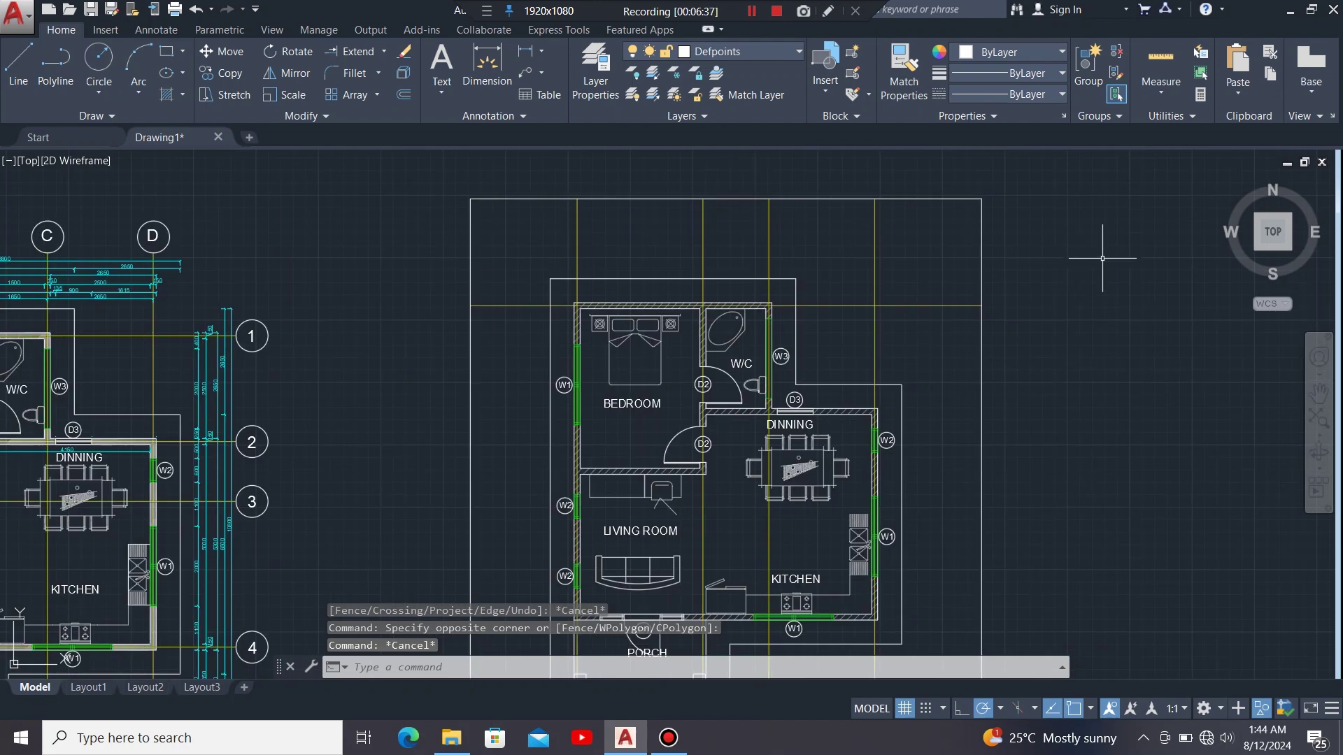
pyautogui.scroll(2, 853, 264)
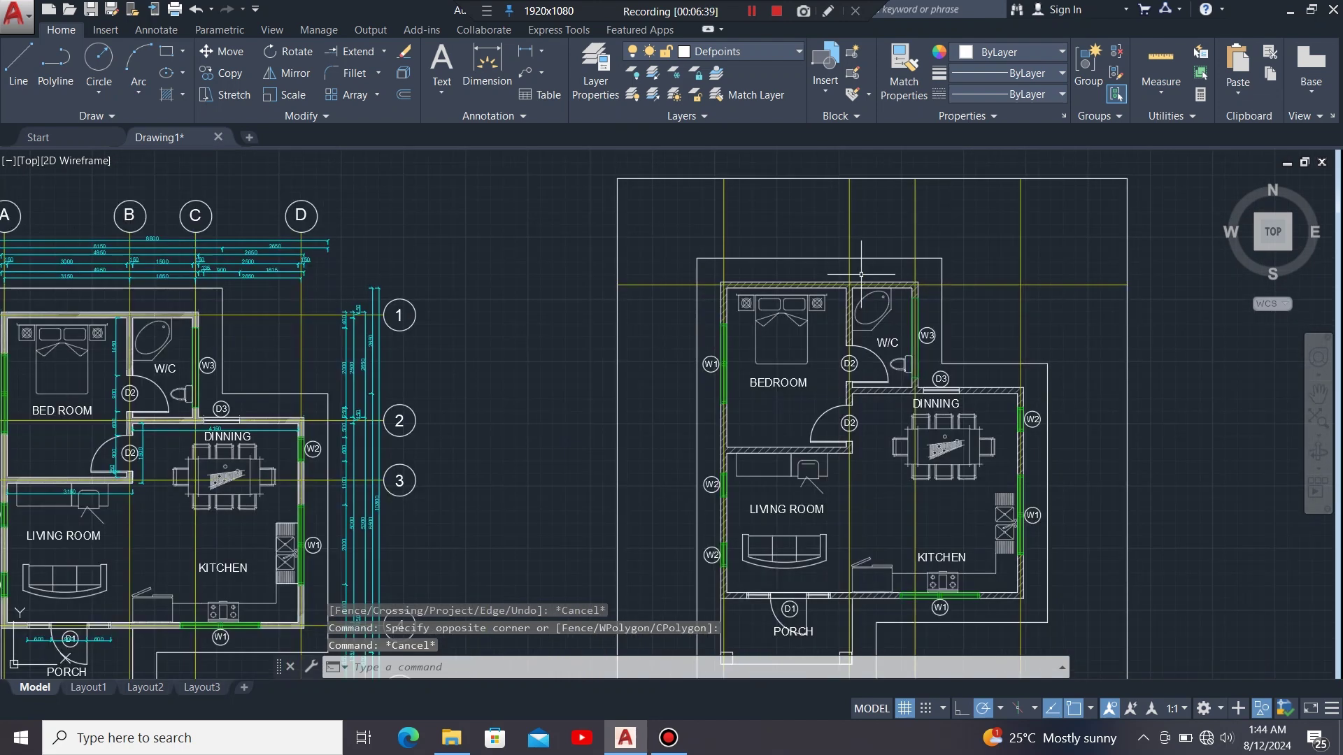
pyautogui.scroll(-2, 867, 273)
pyautogui.scroll(3, 507, 303)
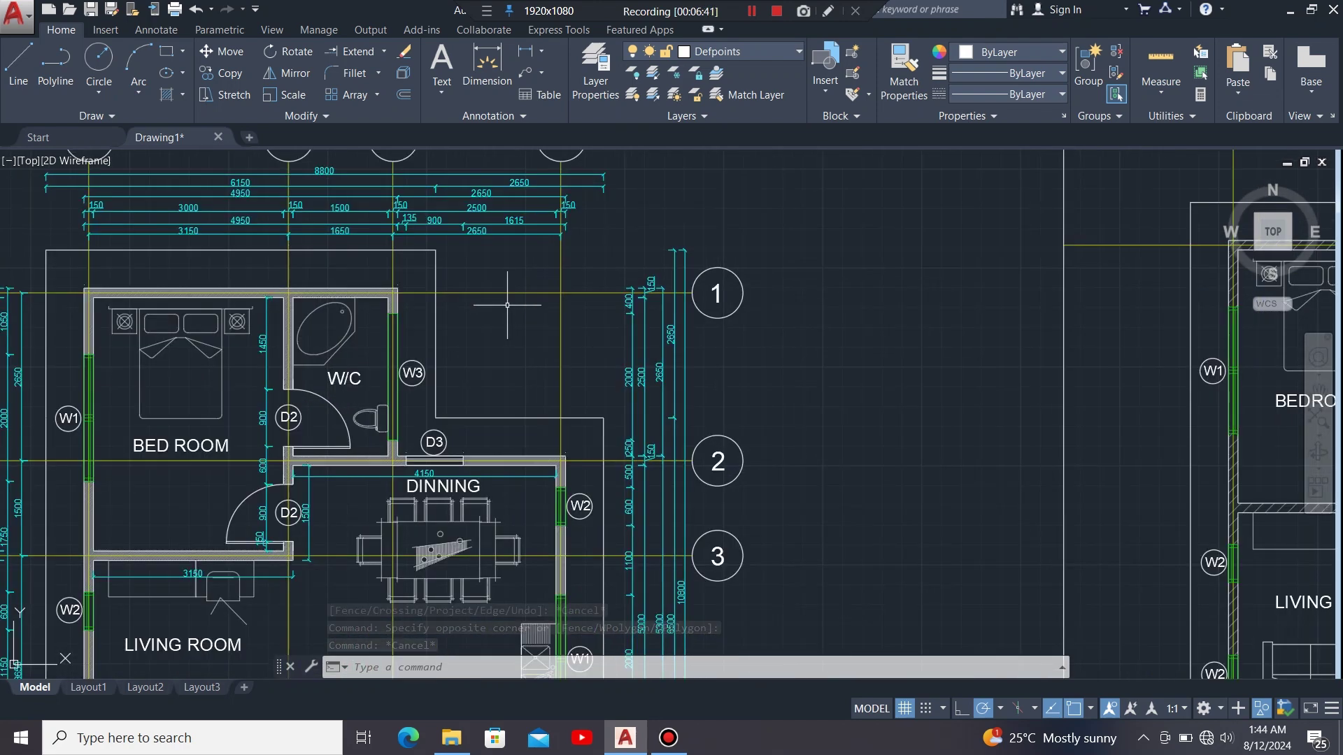
pyautogui.scroll(-4, 437, 305)
pyautogui.scroll(2, 1068, 299)
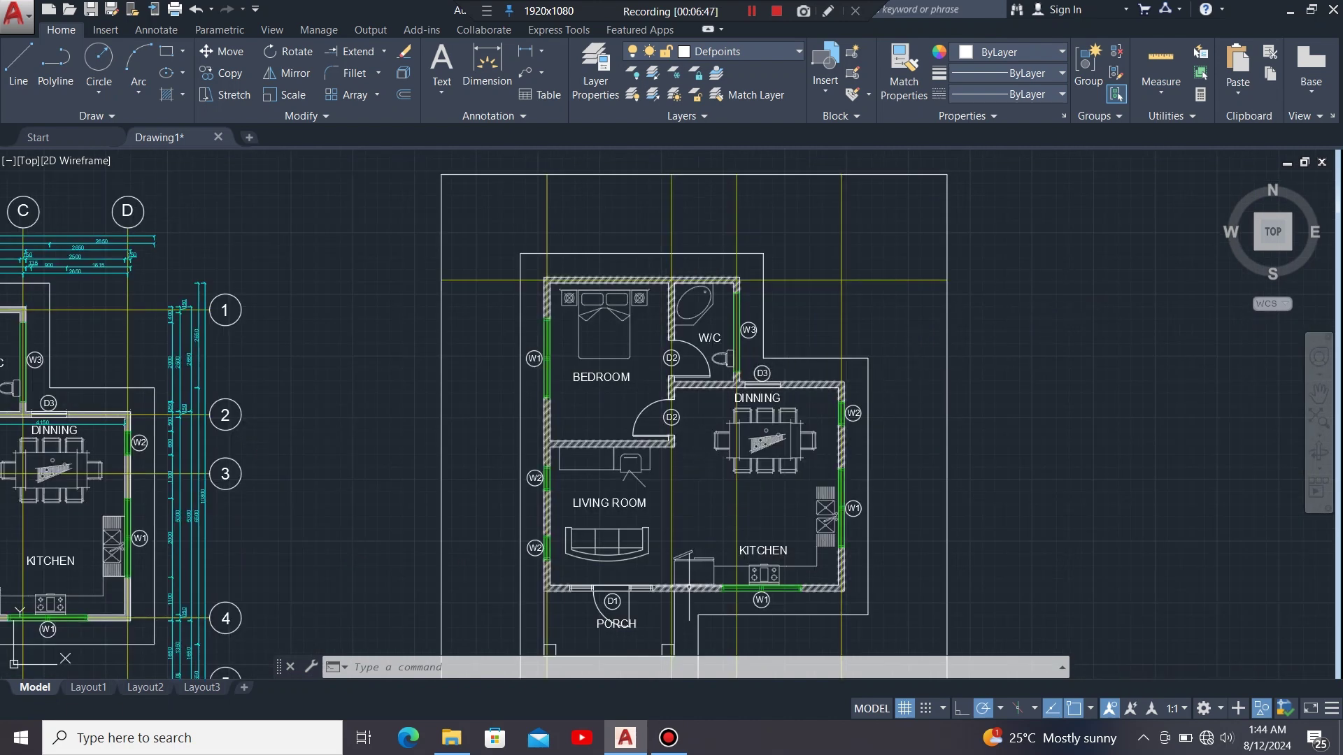
pyautogui.scroll(-2, 726, 485)
pyautogui.scroll(4, 695, 555)
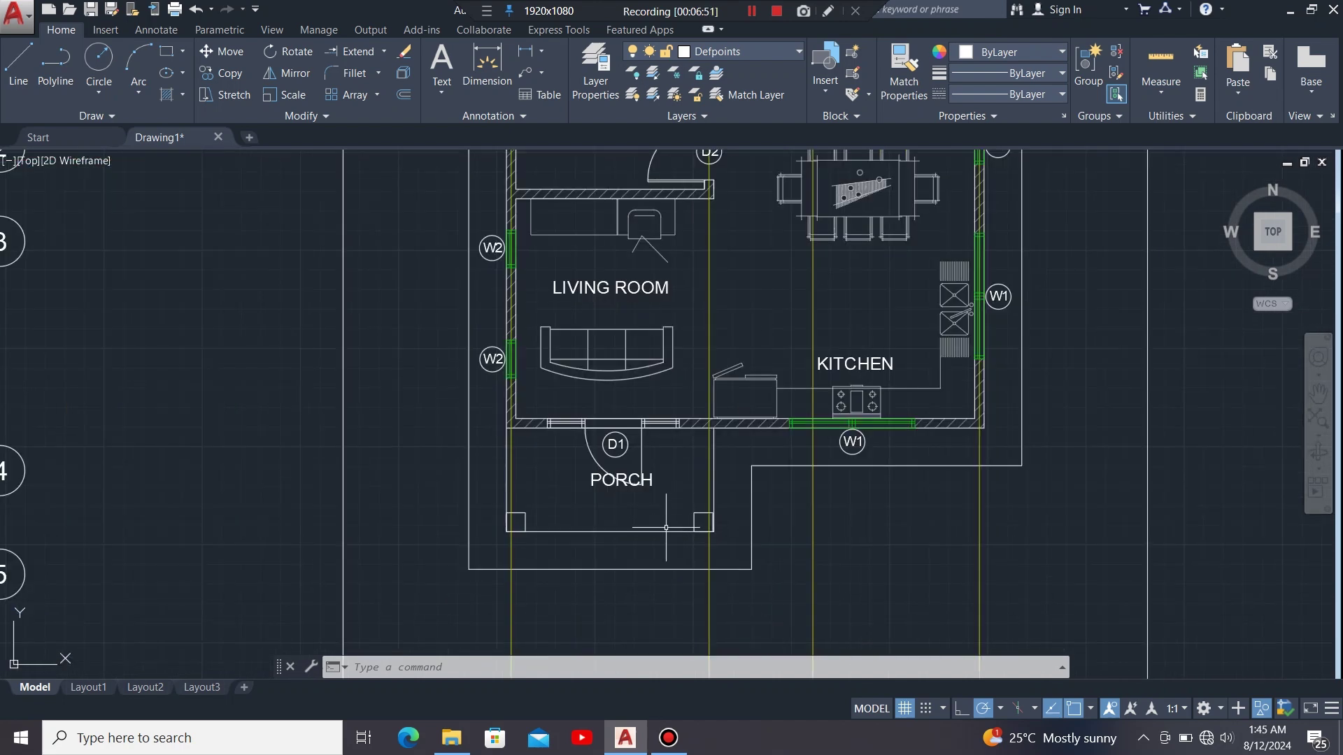
pyautogui.scroll(-4, 766, 541)
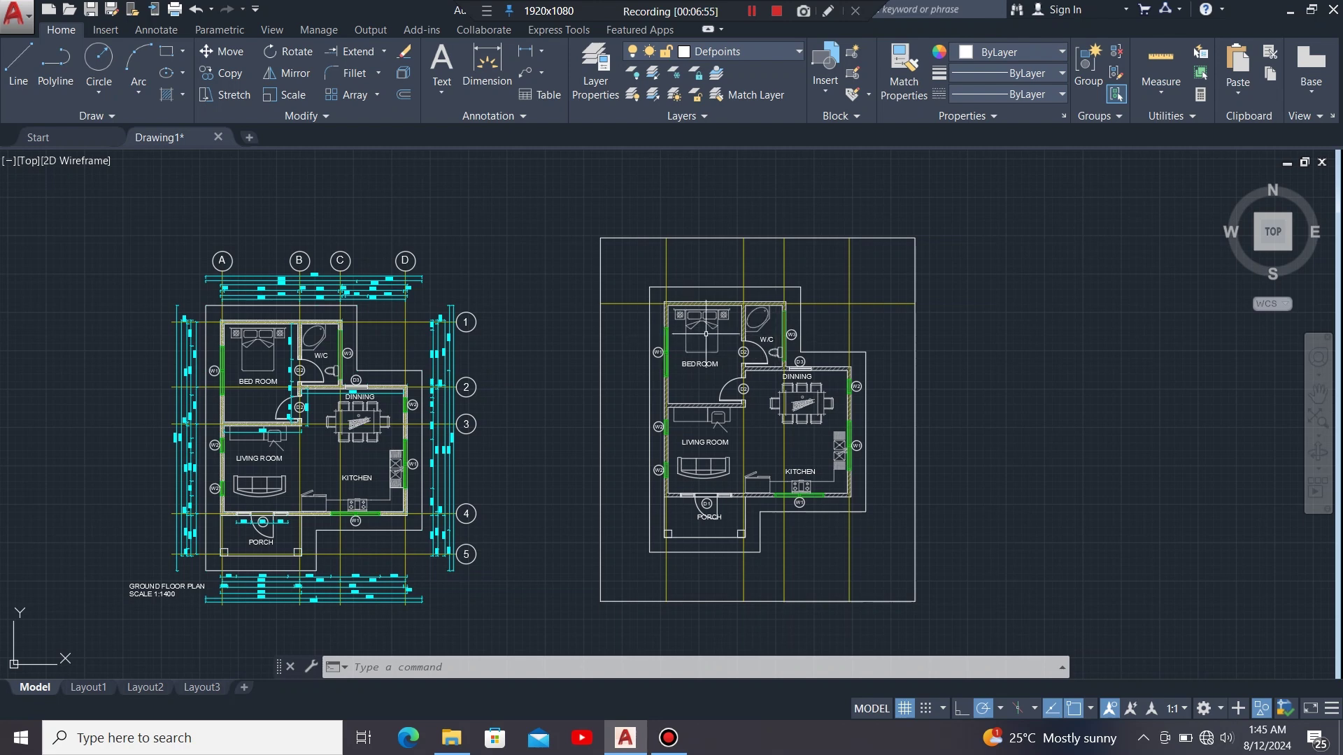
# Examine the vertical dimension chains on both sides of the dimensioned ground floor plan for the spacing between grid lines 1 and 2.
pyautogui.moveTo(439, 385)
pyautogui.mouseDown(button='middle')
pyautogui.moveTo(777, 353)
pyautogui.moveTo(708, 407)
pyautogui.moveTo(623, 409)
pyautogui.mouseUp(button='middle')
pyautogui.scroll(2, 622, 441)
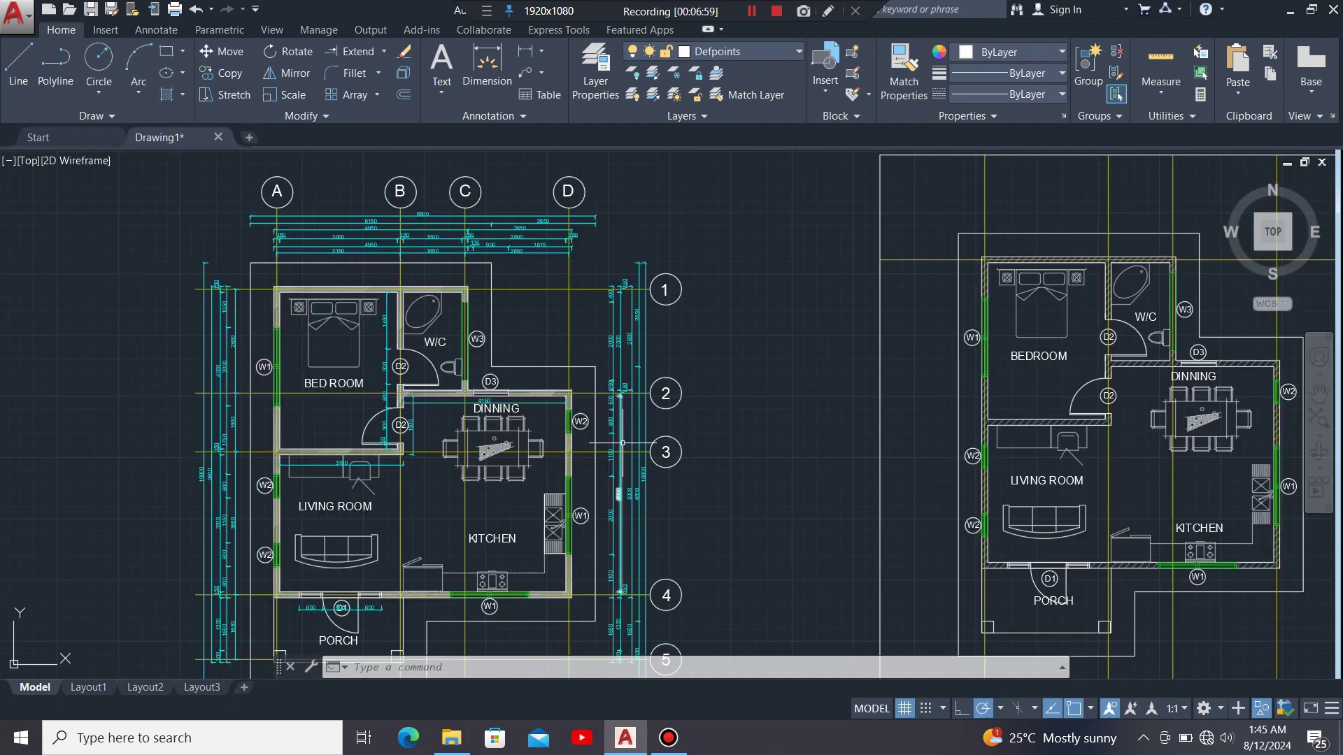
pyautogui.scroll(2, 624, 444)
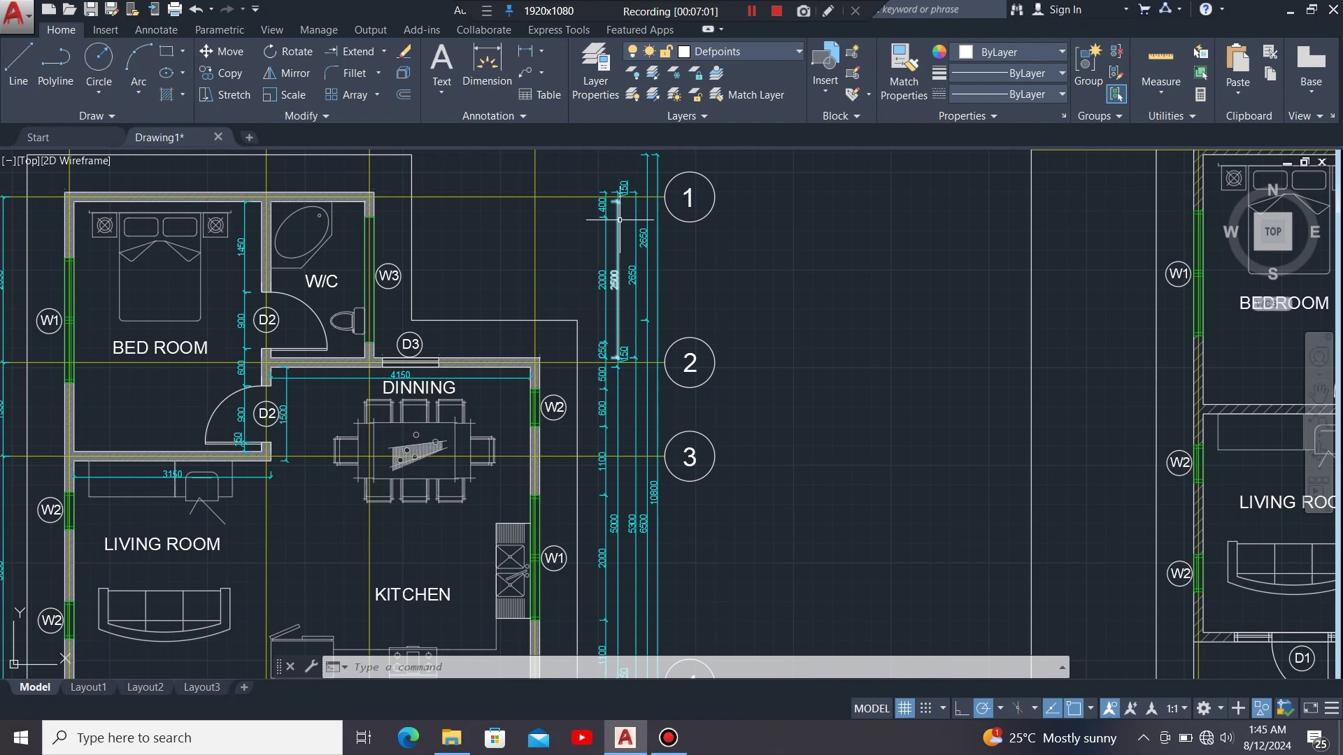
pyautogui.scroll(2, 638, 194)
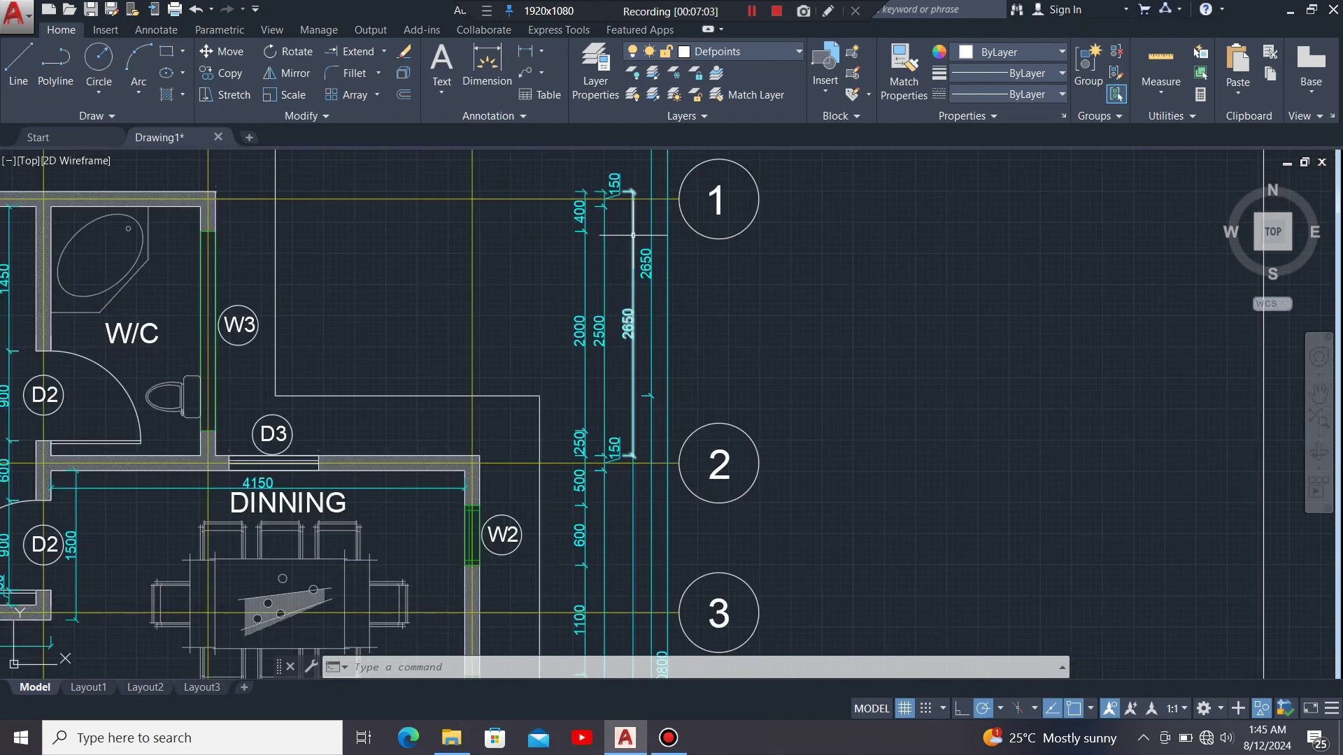
pyautogui.scroll(-4, 783, 226)
pyautogui.scroll(6, 422, 316)
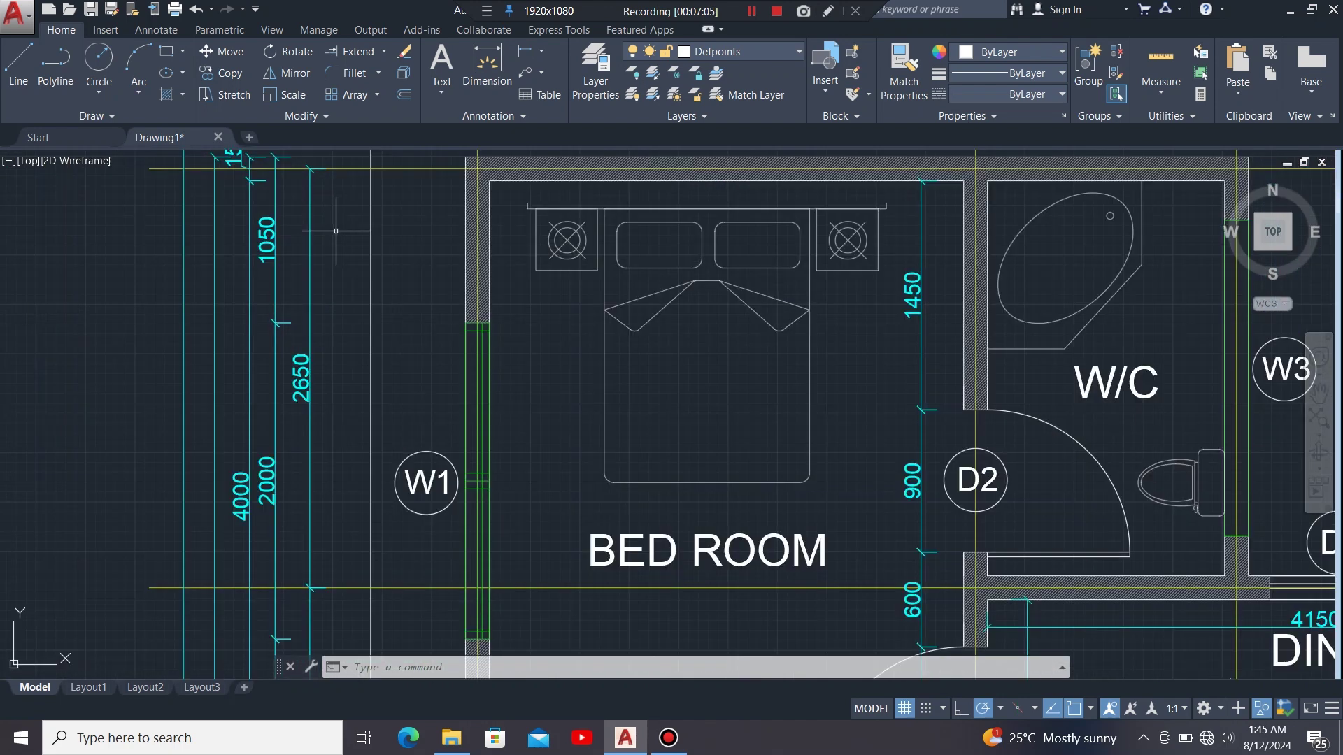
pyautogui.scroll(-2, 360, 217)
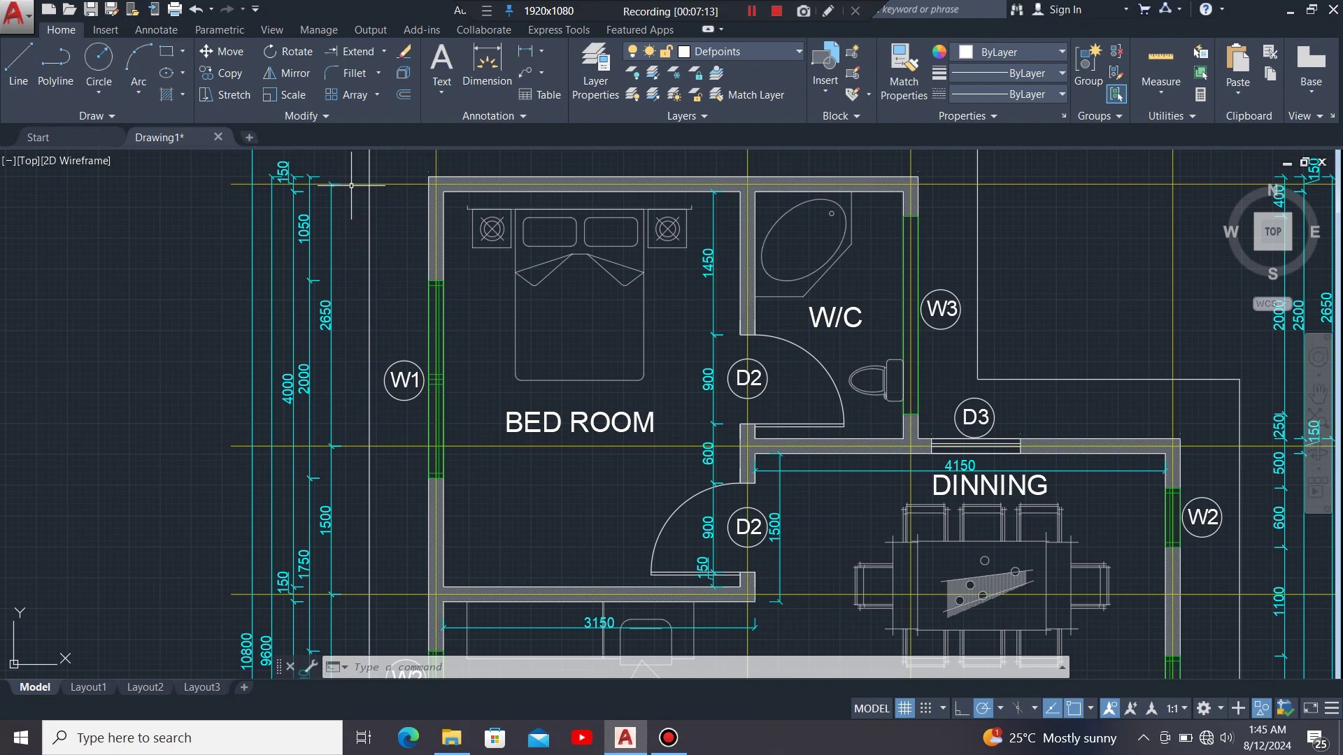
pyautogui.scroll(5, 330, 355)
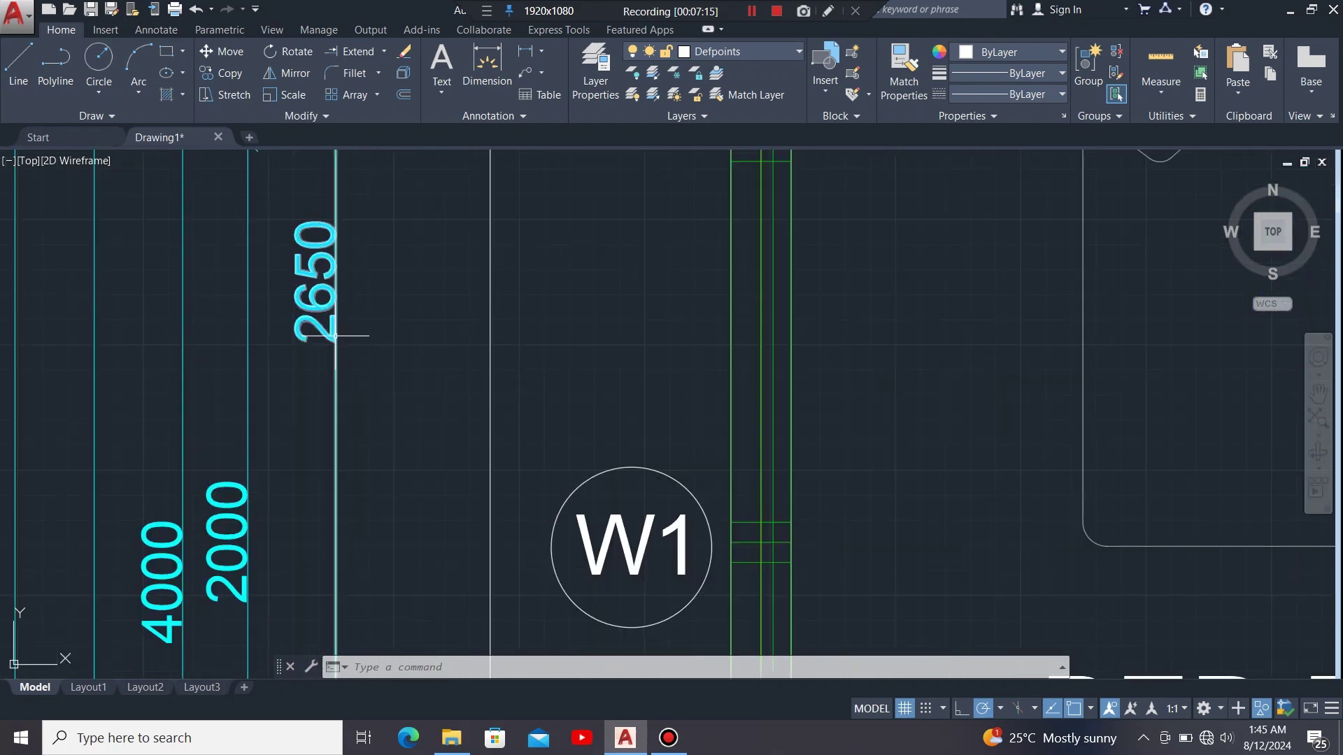
pyautogui.scroll(-4, 265, 298)
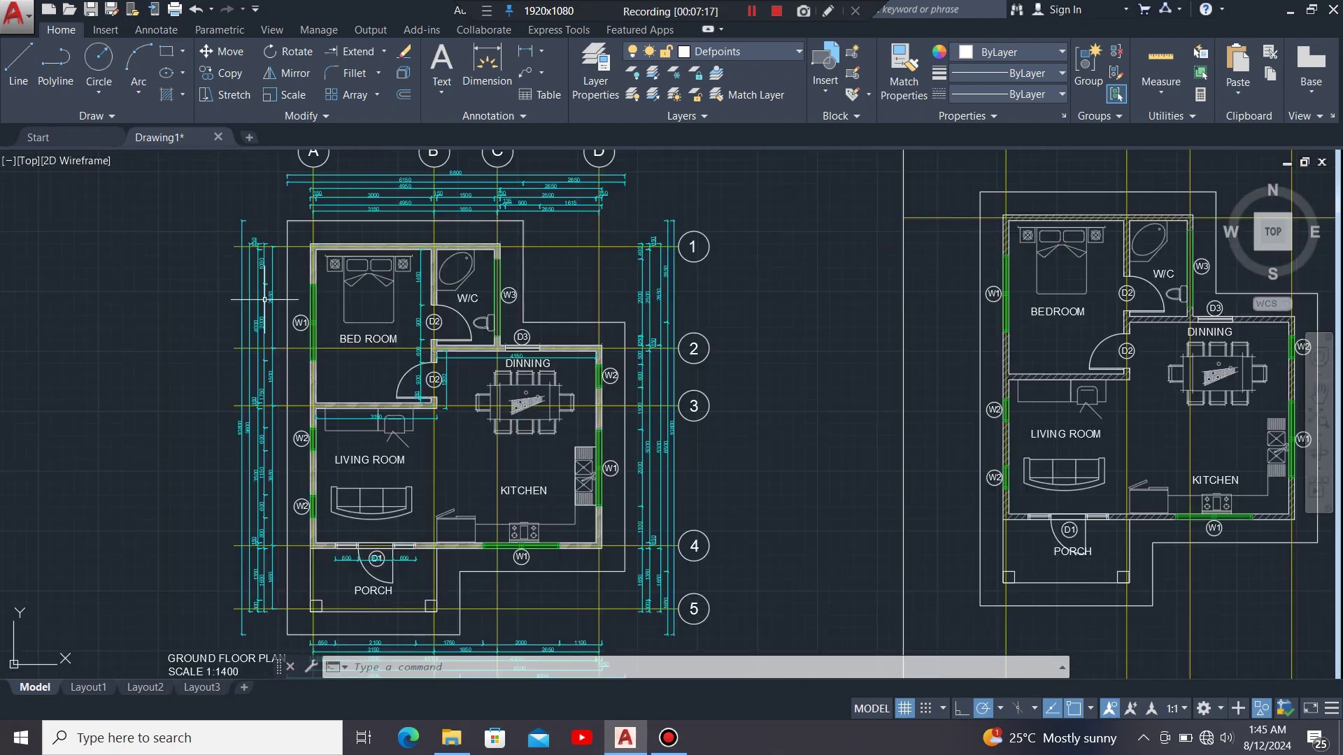
pyautogui.scroll(2, 234, 308)
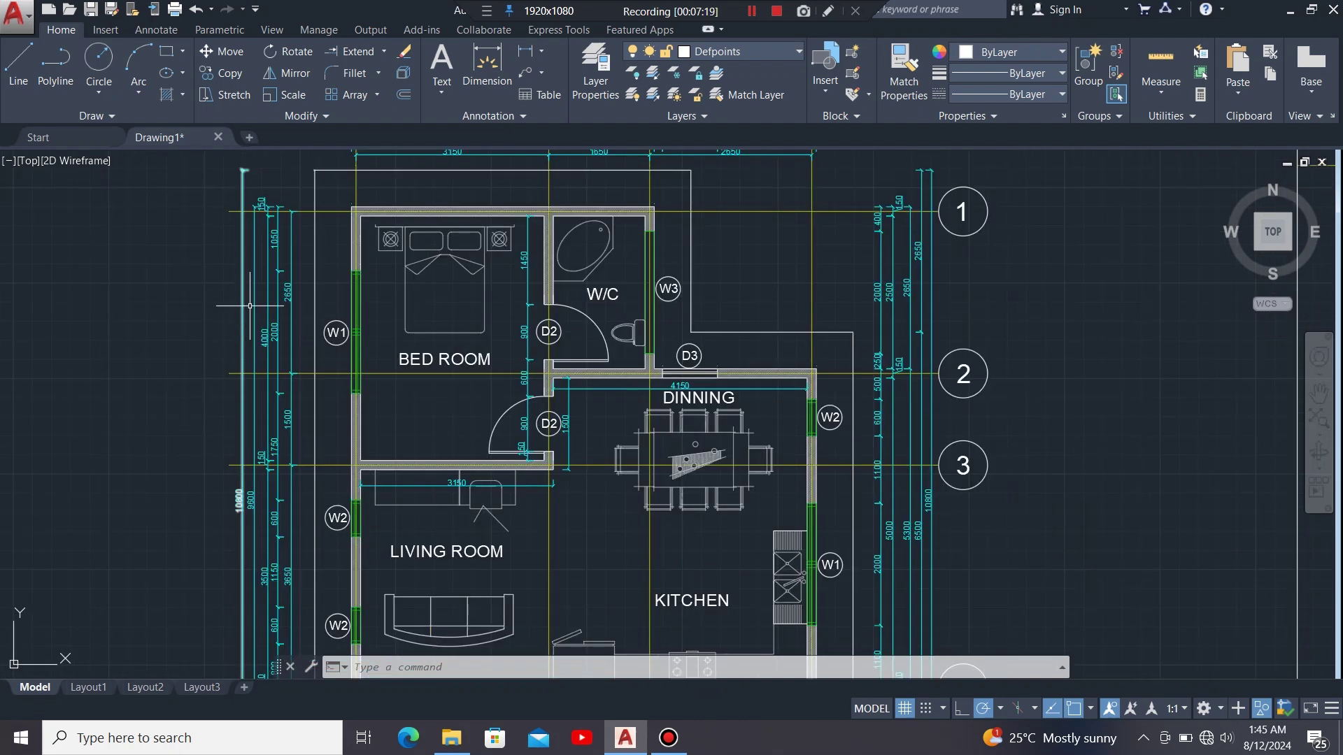
pyautogui.scroll(4, 1045, 365)
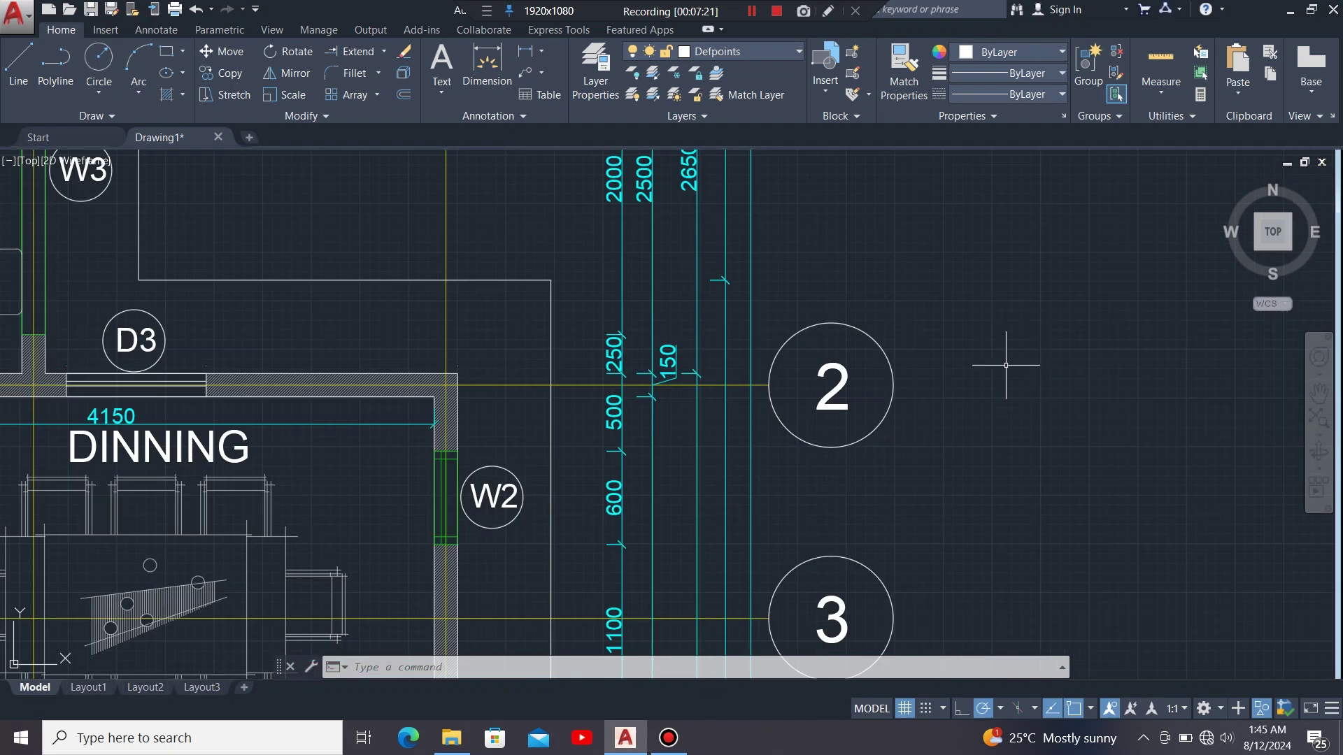
pyautogui.scroll(-4, 614, 345)
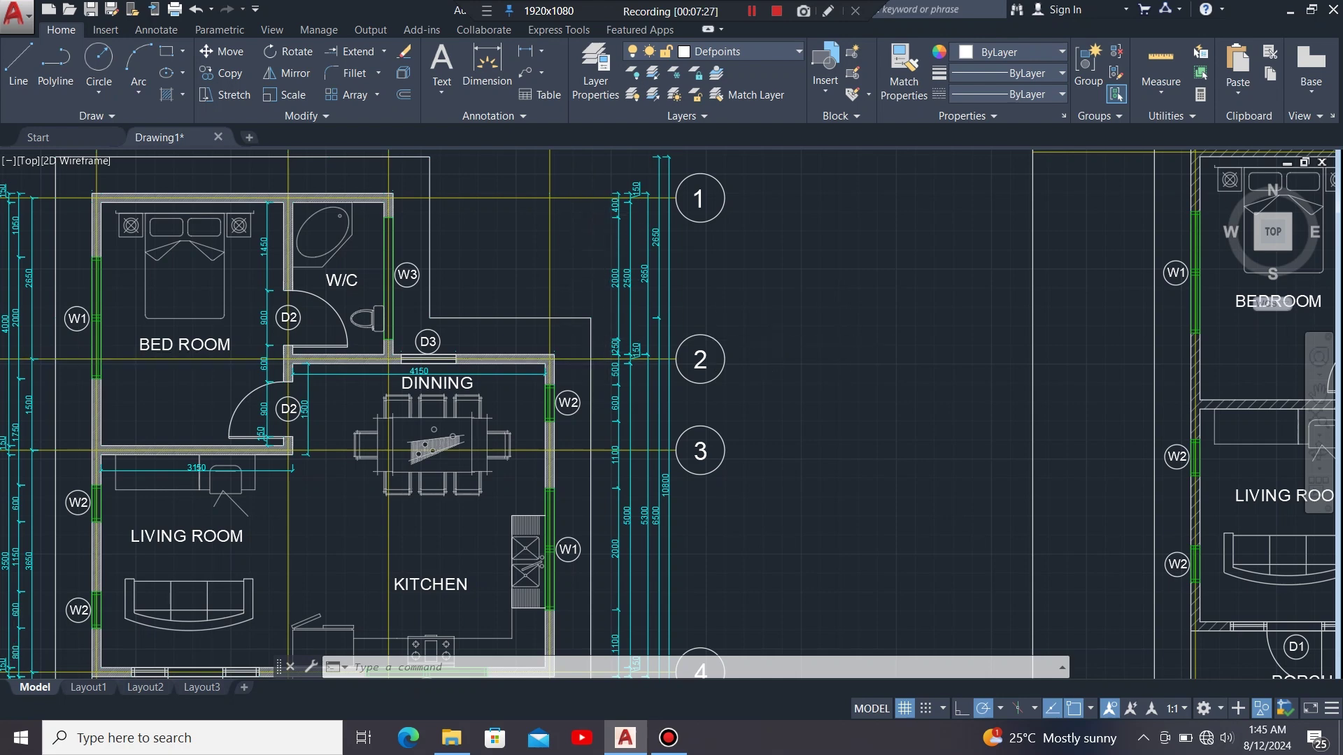
pyautogui.scroll(-2, 857, 342)
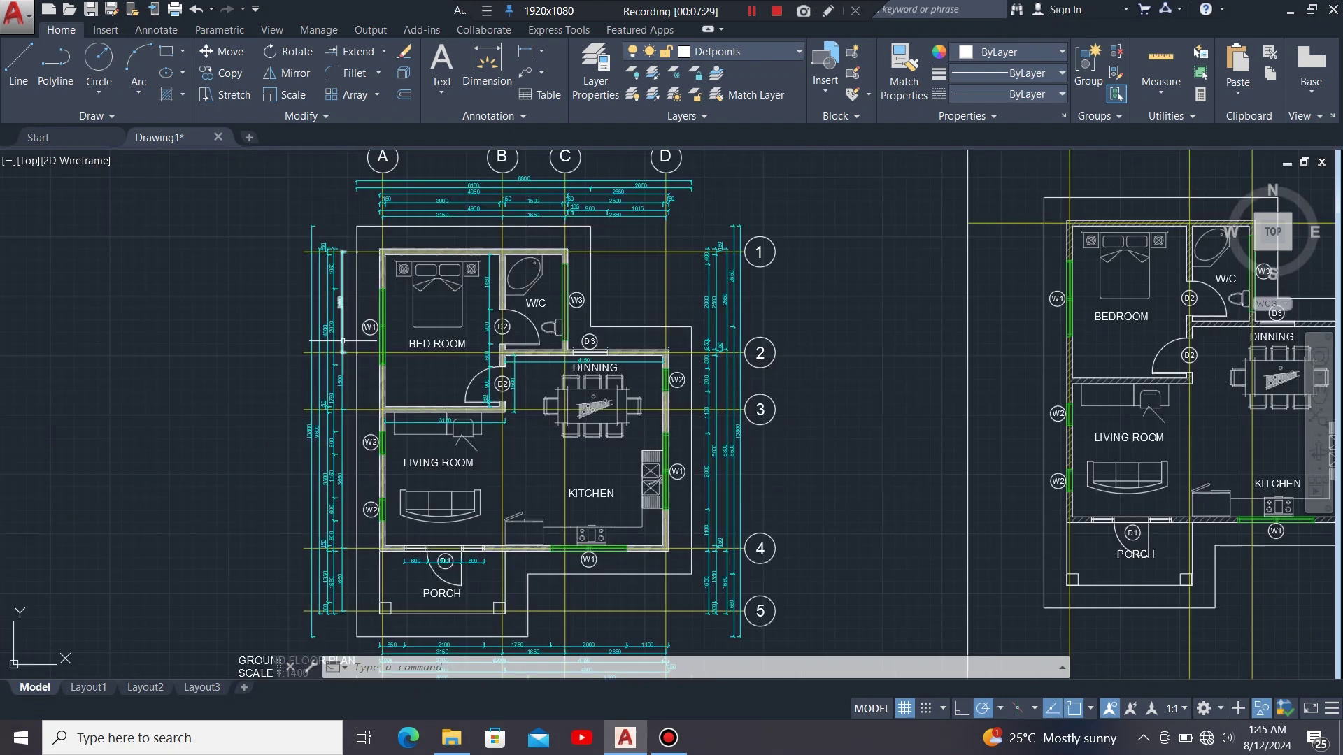
pyautogui.scroll(4, 342, 341)
pyautogui.scroll(-5, 324, 357)
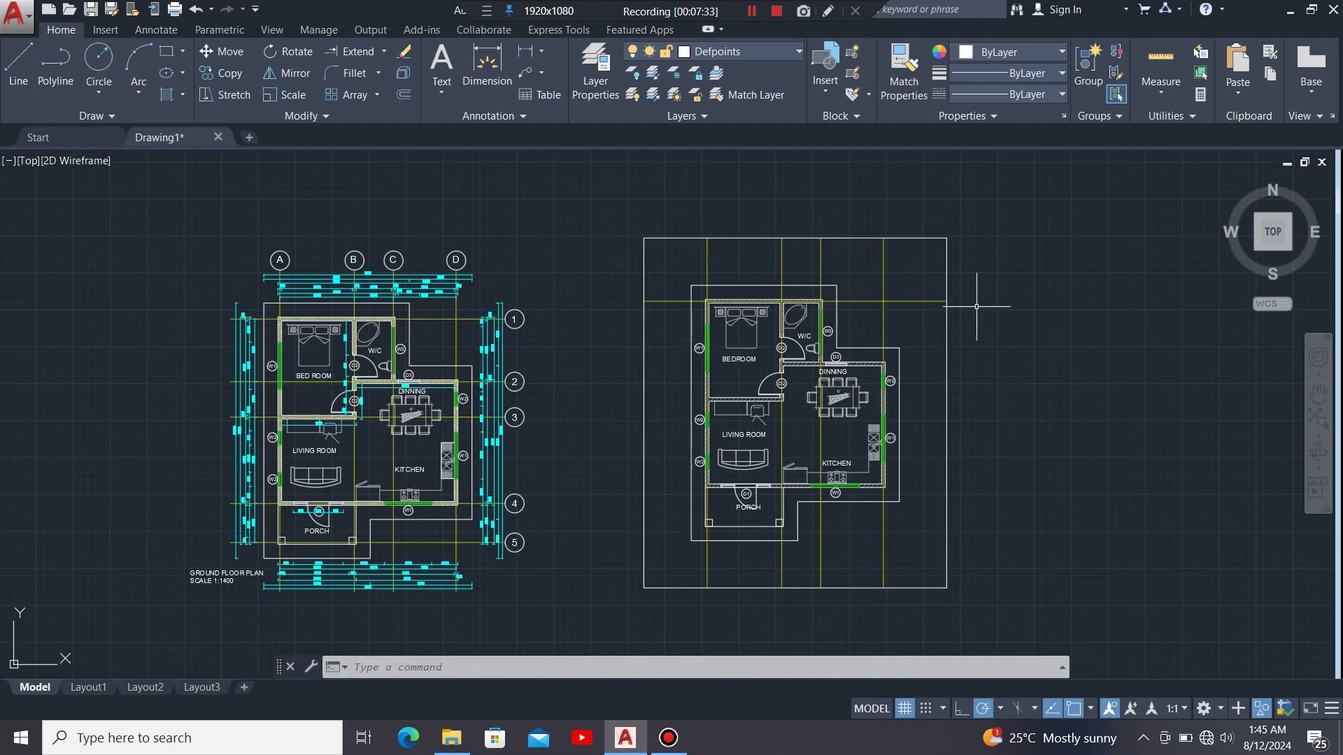
# Offset the grid line of the hatched plan's upper wall by 2650 downward to the wall between the W/C and dining room.
pyautogui.scroll(4, 976, 307)
pyautogui.click(862, 268)
pyautogui.click(810, 334)
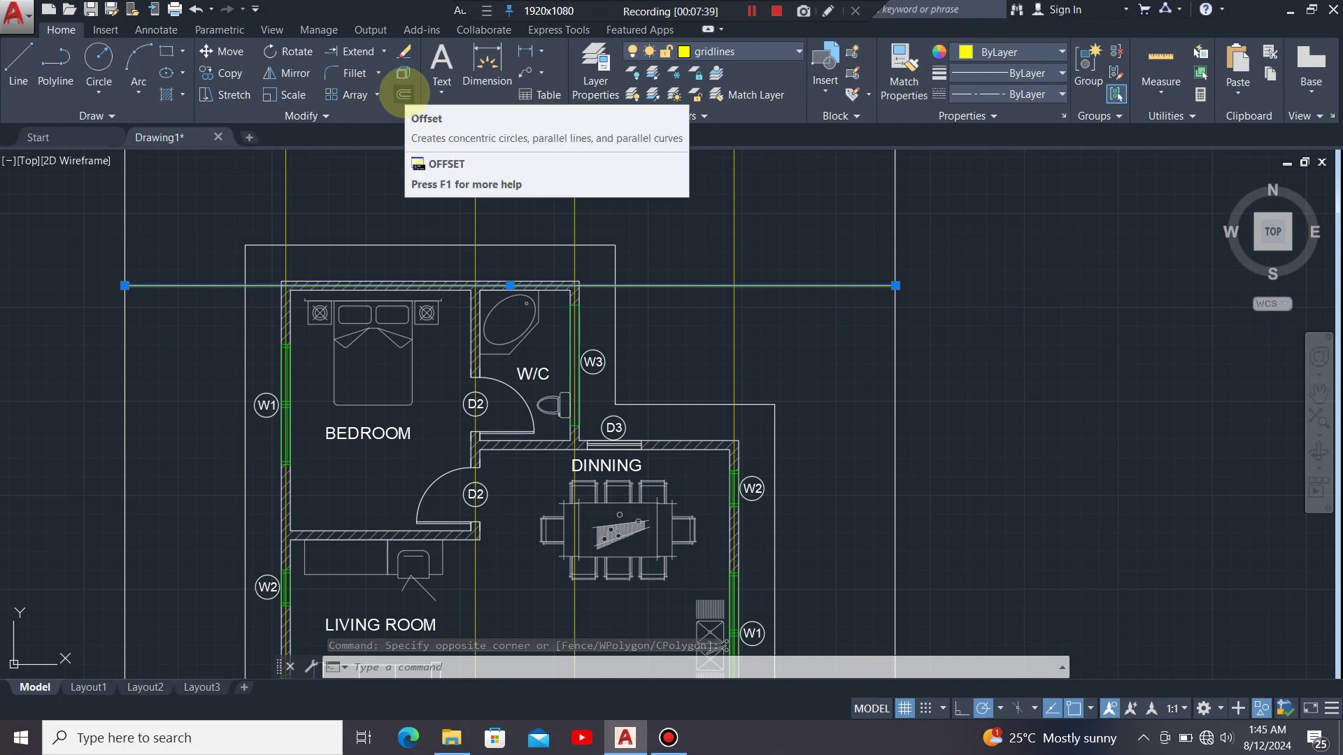
pyautogui.click(403, 94)
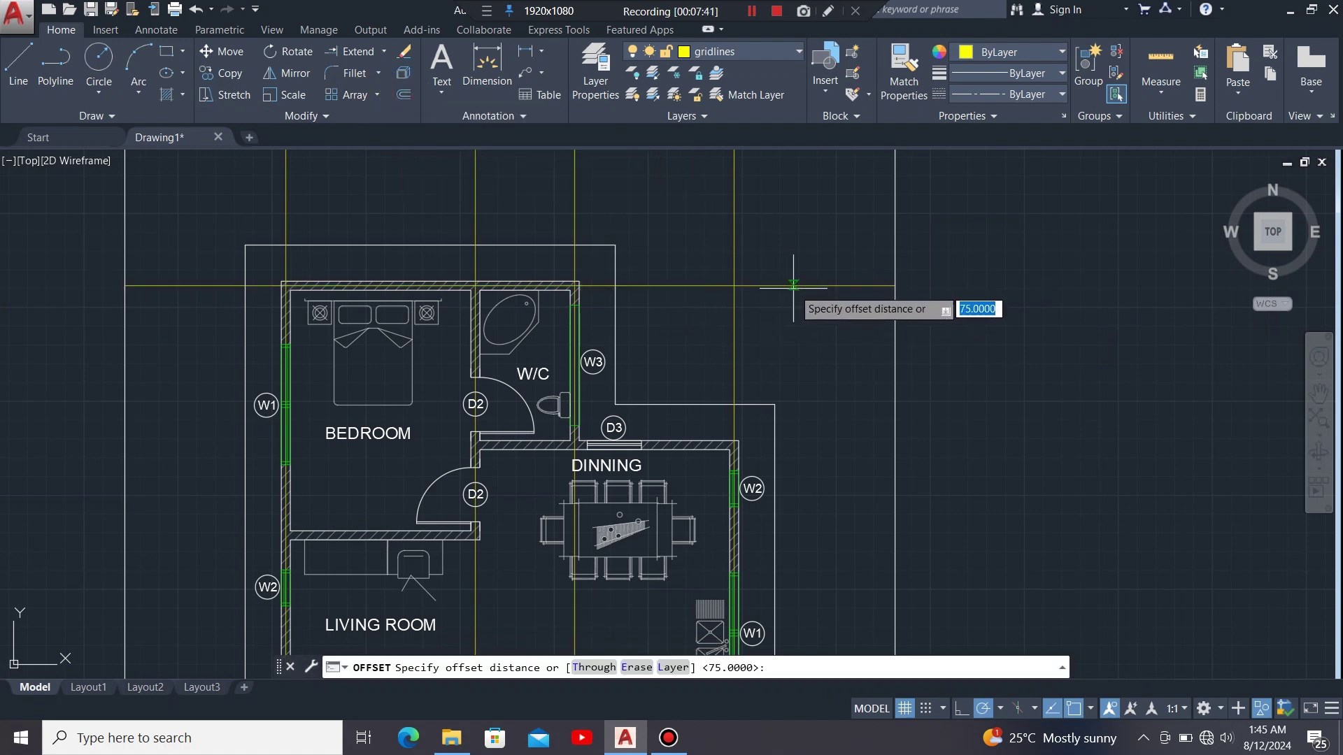
pyautogui.click(799, 285)
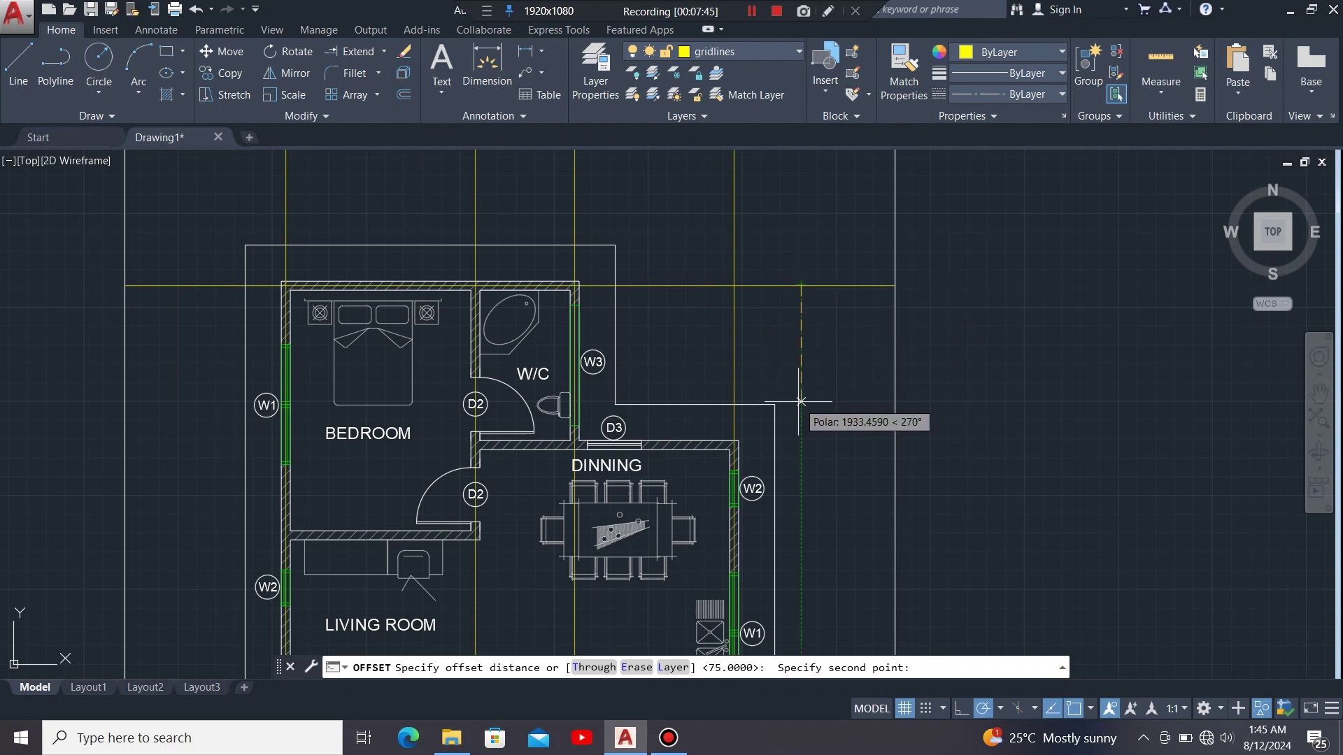
pyautogui.write('2650')
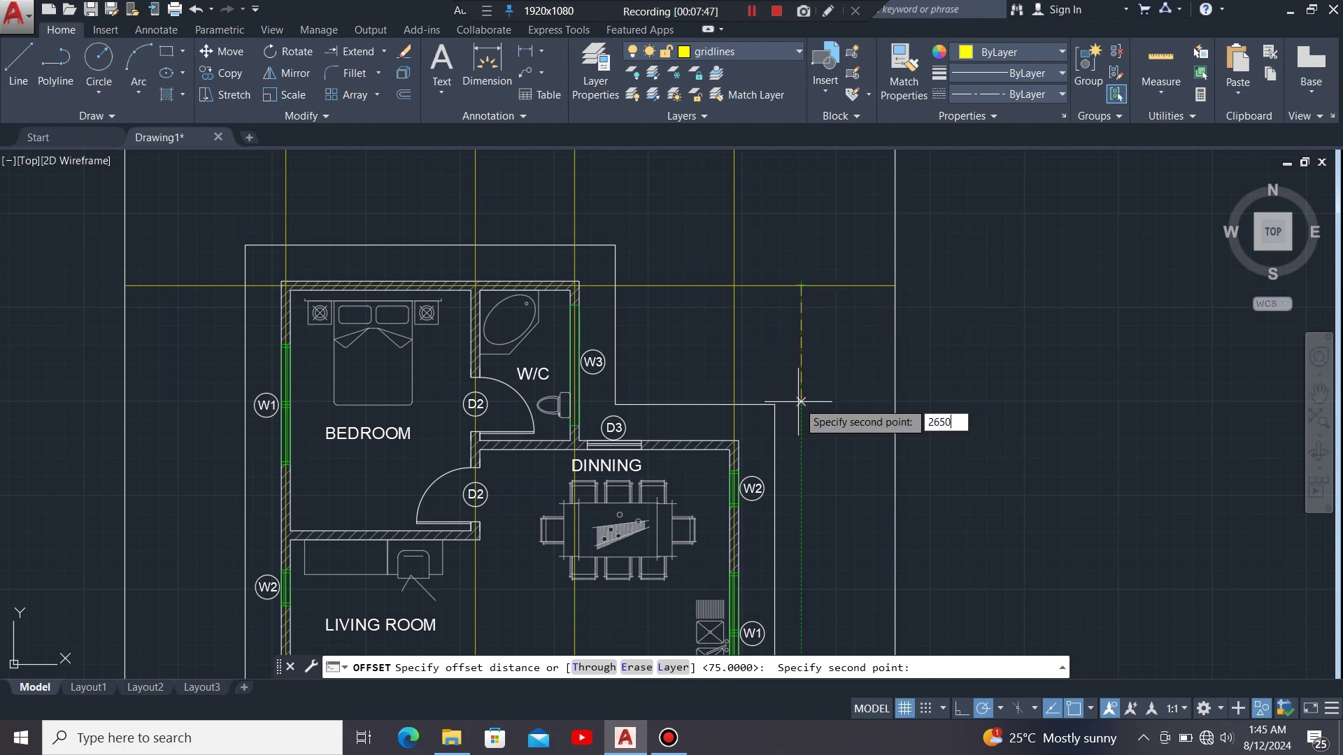
pyautogui.press('Return')
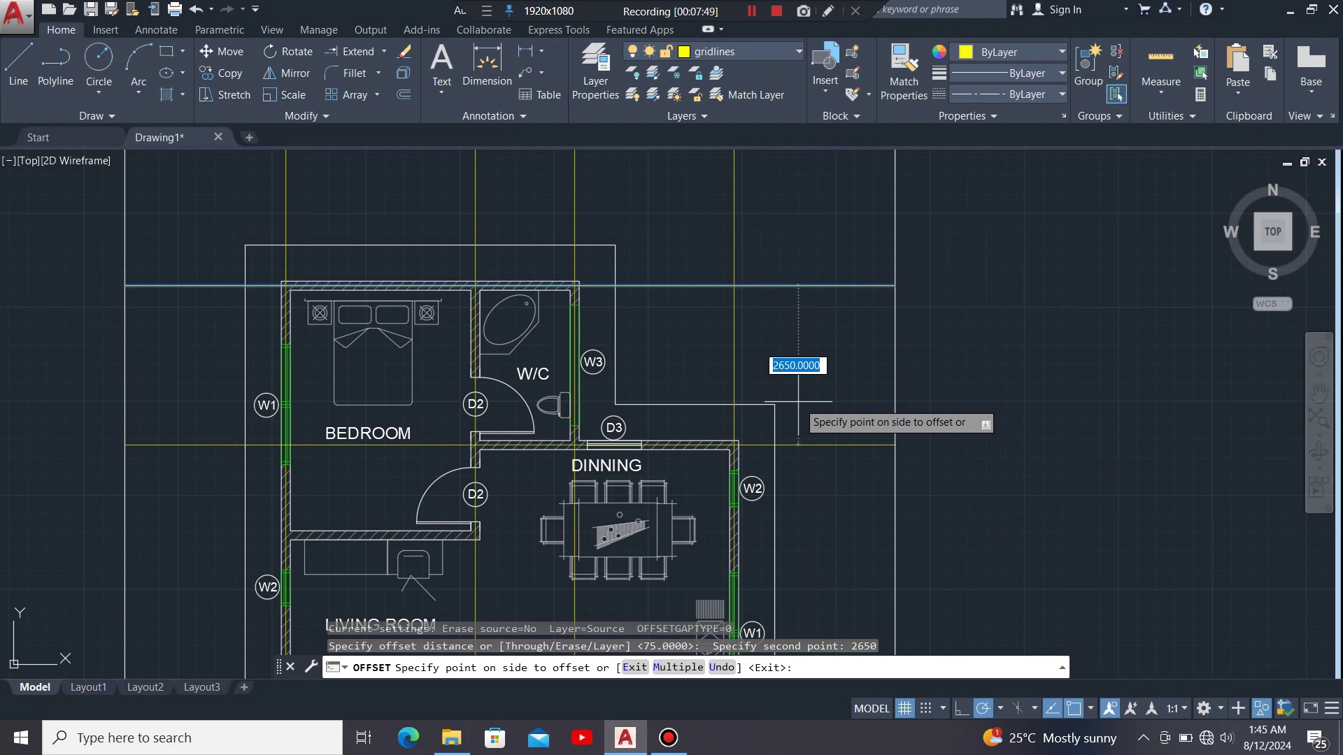
pyautogui.click(798, 402)
# Offset the grid line of the dining room's upper wall by 1500 downward, matching the dimensioned plan's 2–3 spacing.
pyautogui.scroll(-4, 902, 335)
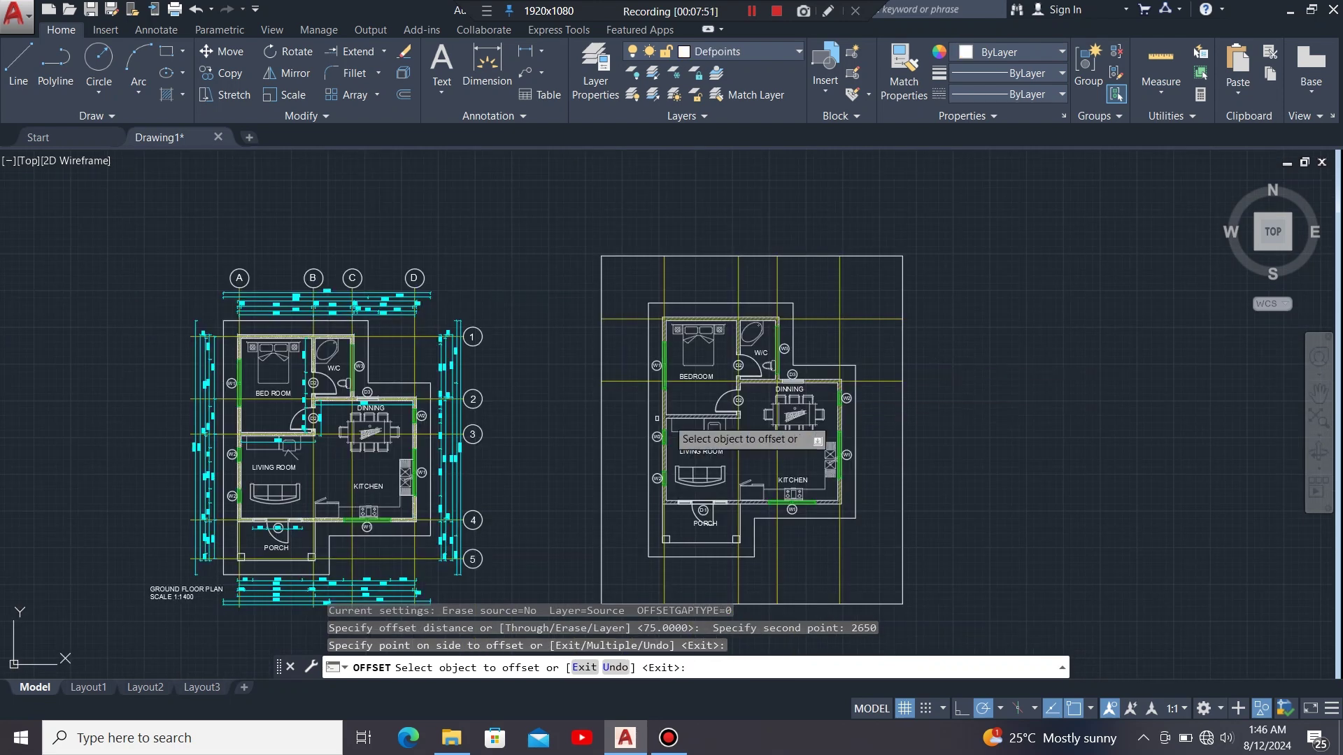
pyautogui.scroll(6, 222, 435)
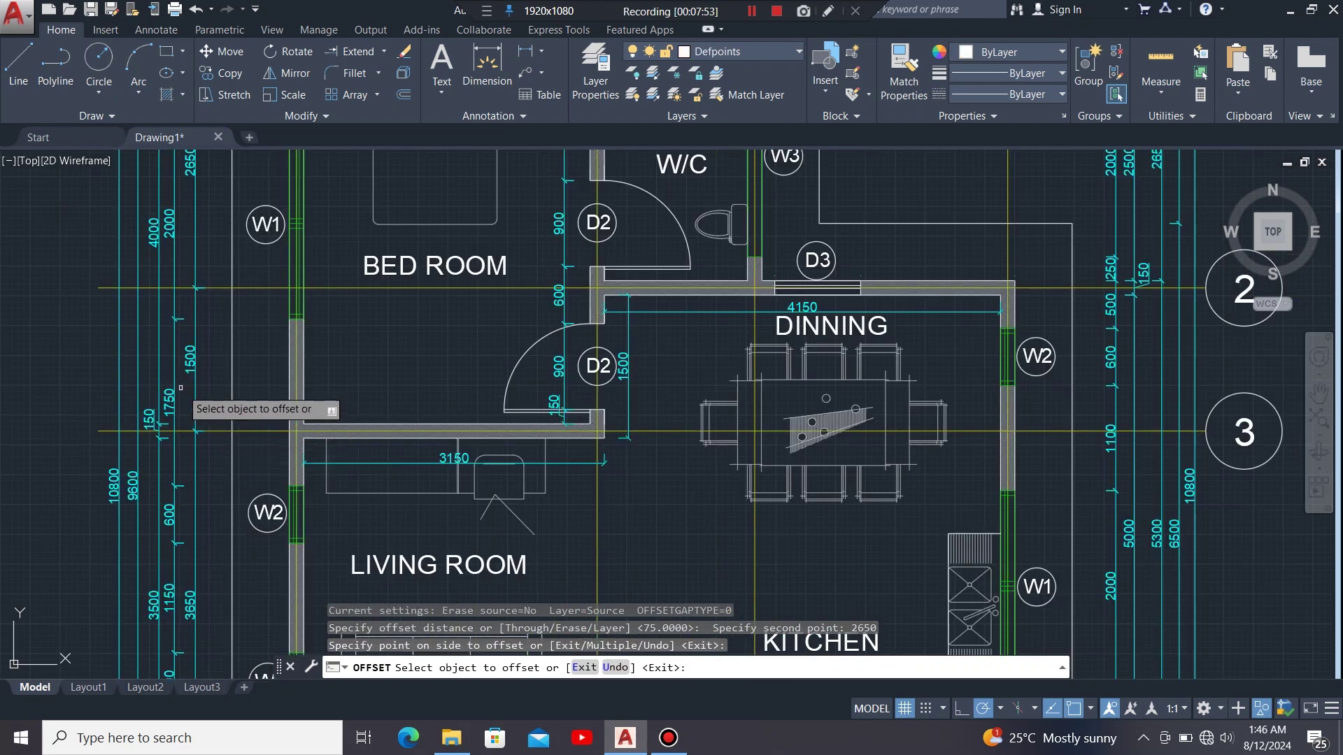
pyautogui.scroll(2, 181, 388)
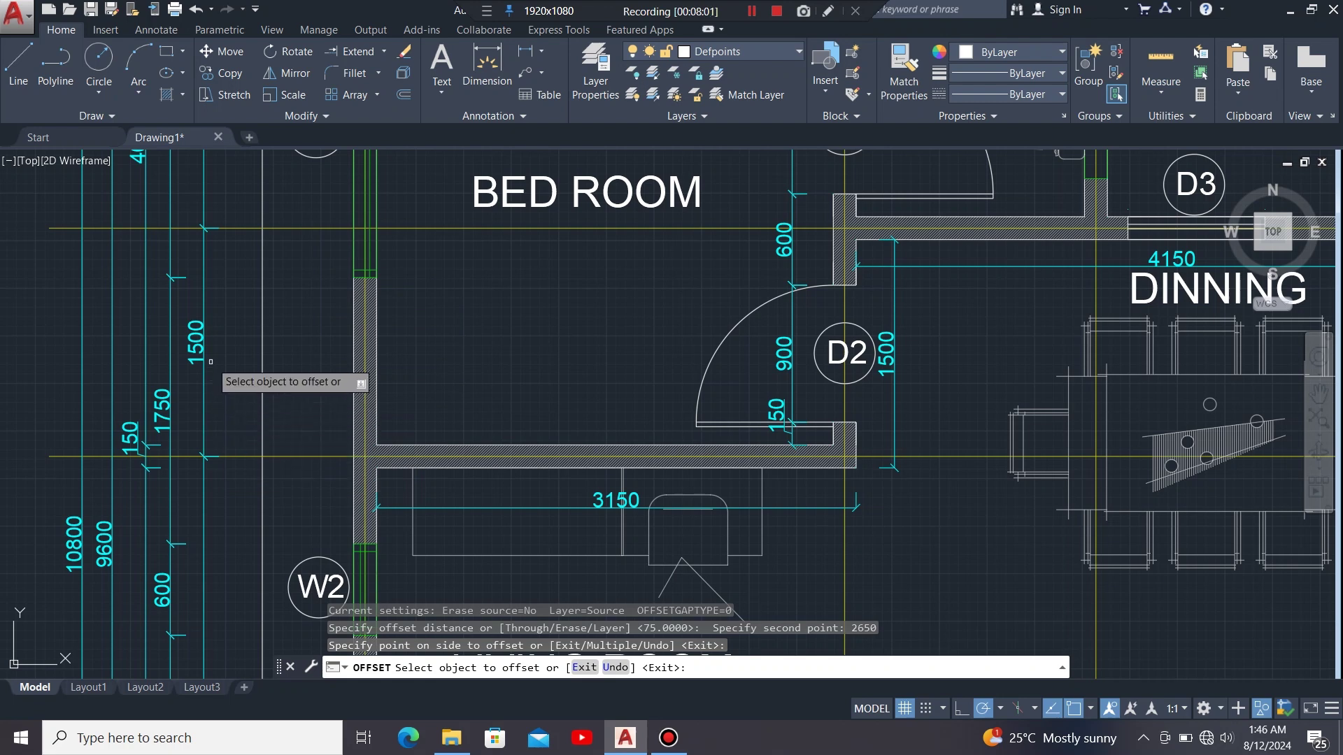
pyautogui.scroll(-8, 189, 350)
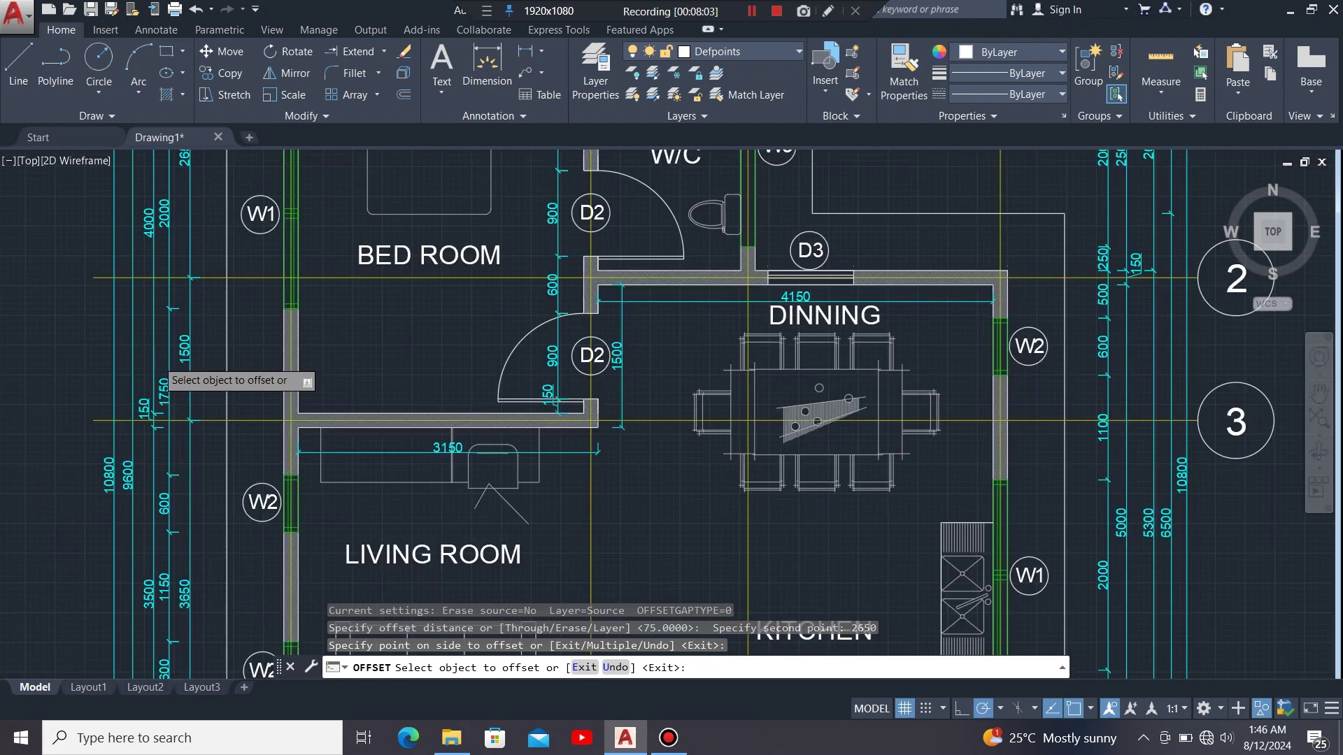
pyautogui.scroll(2, 811, 334)
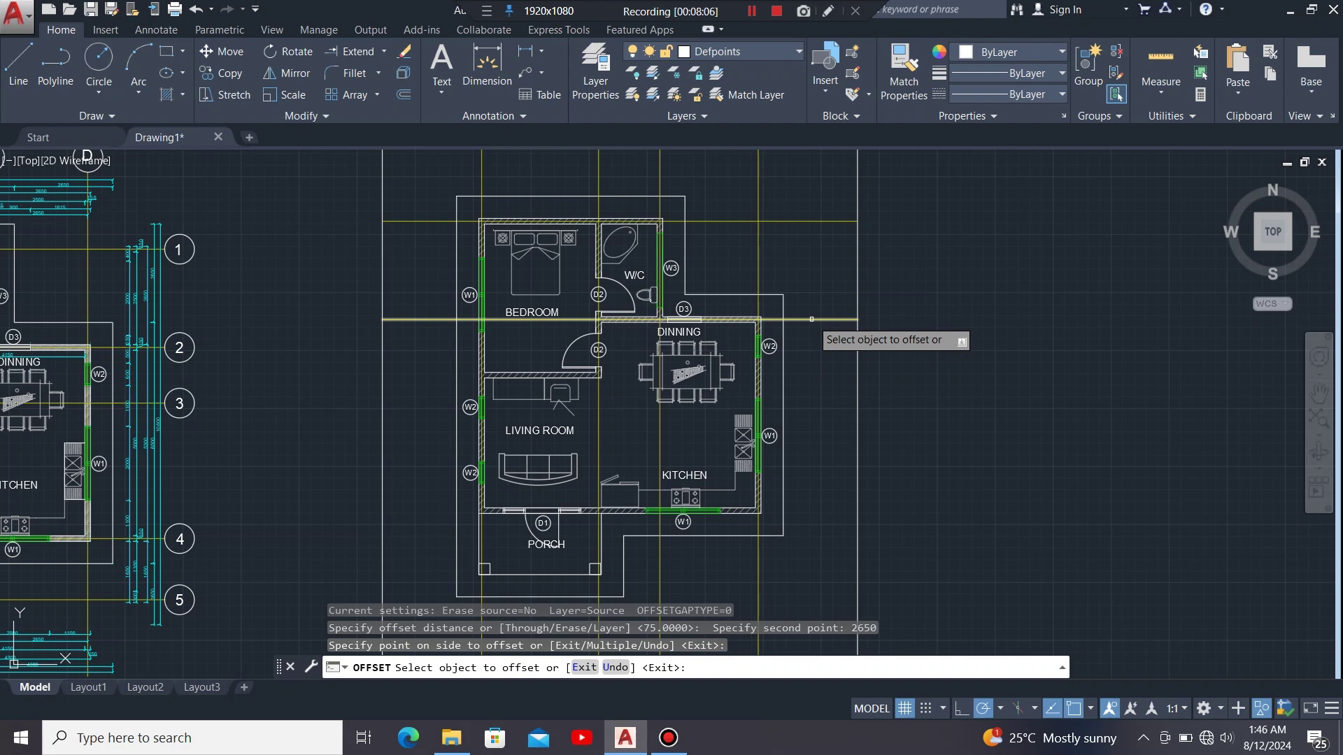
pyautogui.click(811, 319)
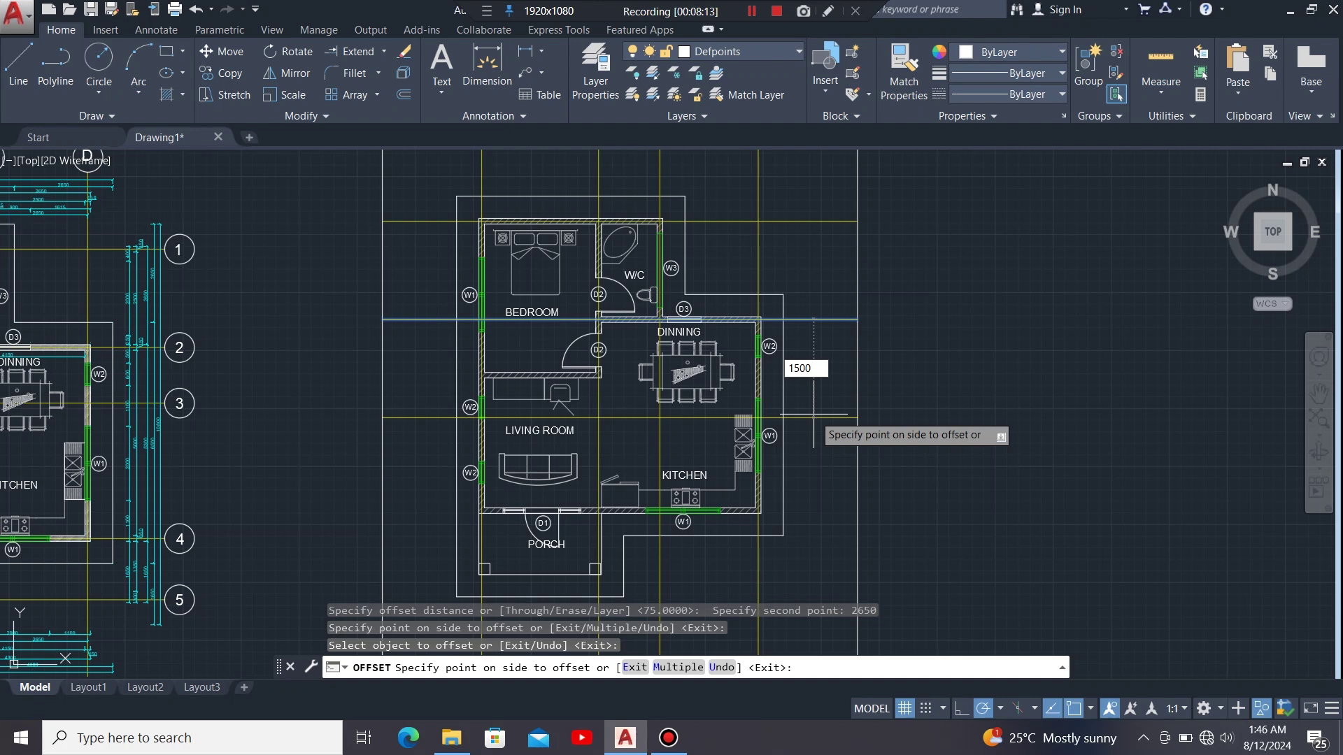
pyautogui.write('1500')
pyautogui.press('Return')
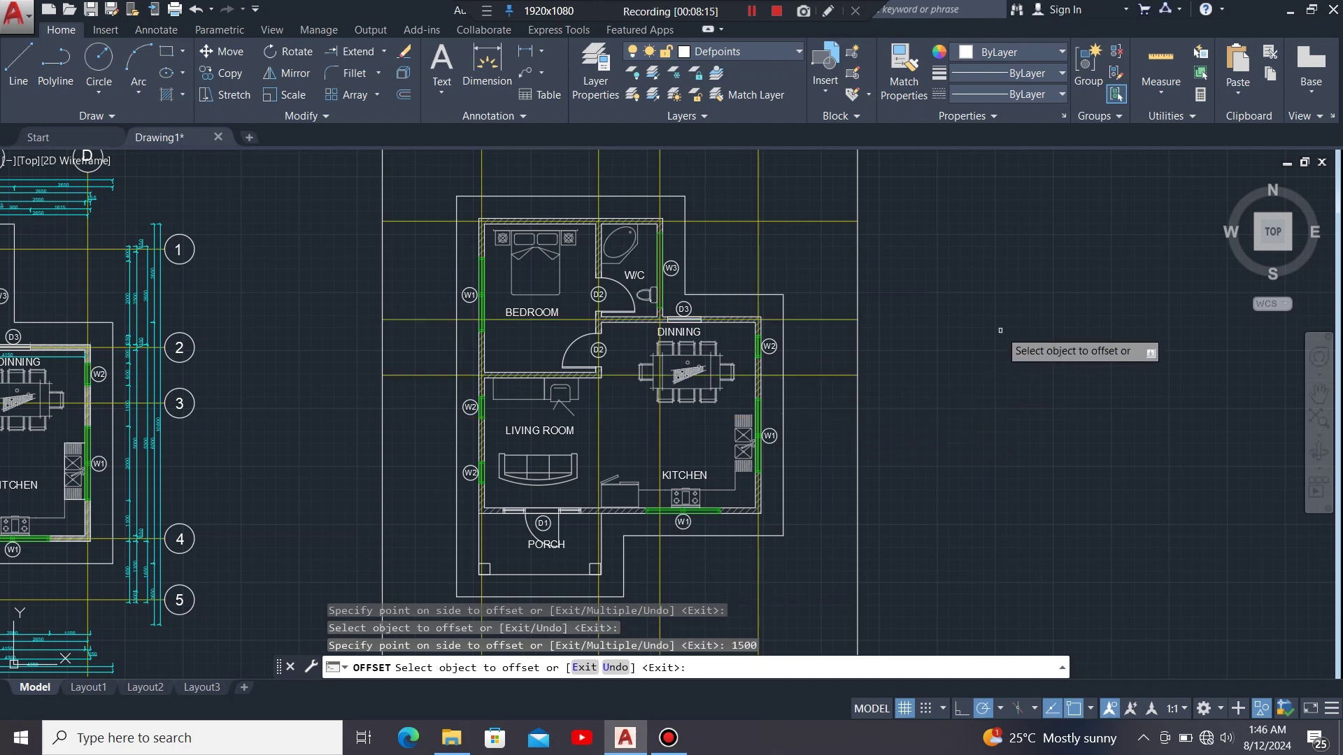
# Offset the grid line of the wall between bedroom and living room by 3650 downward, matching the dimensioned plan's 3–4 spacing.
pyautogui.scroll(-1, 997, 328)
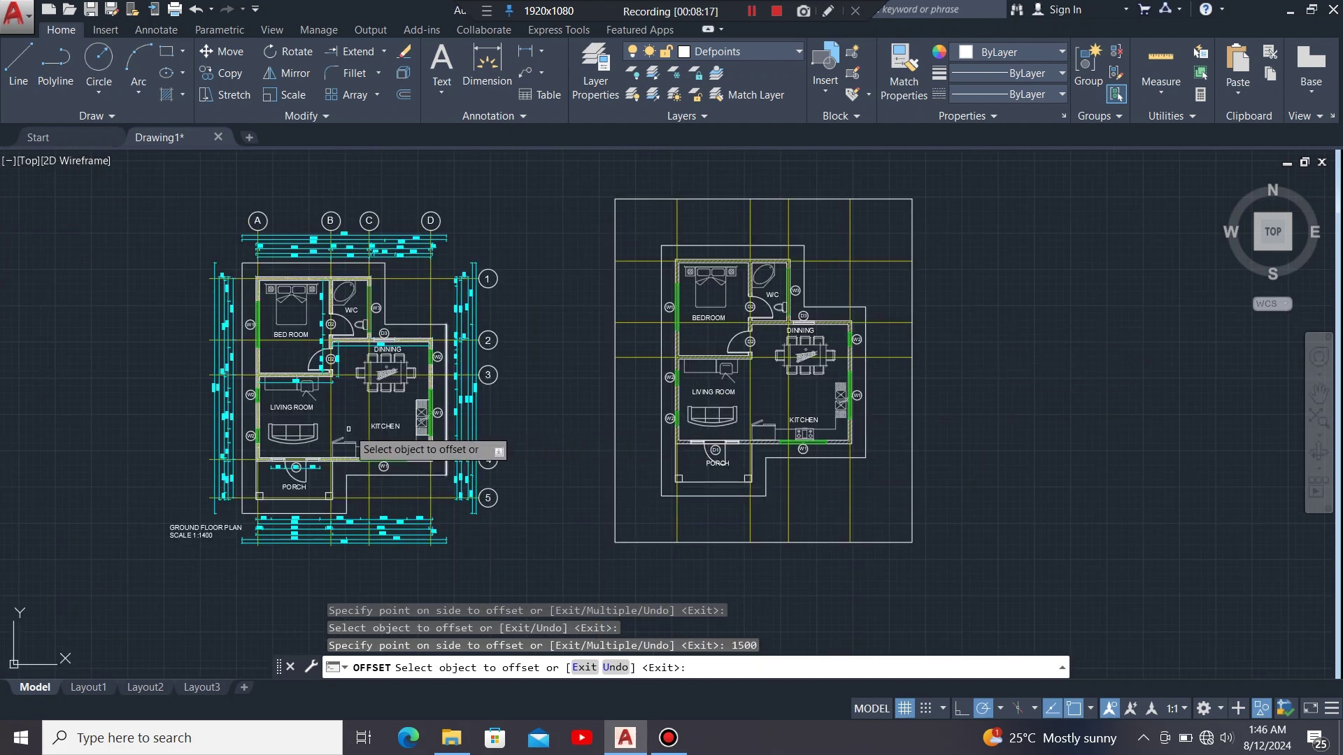
pyautogui.scroll(4, 280, 427)
pyautogui.scroll(3, 161, 373)
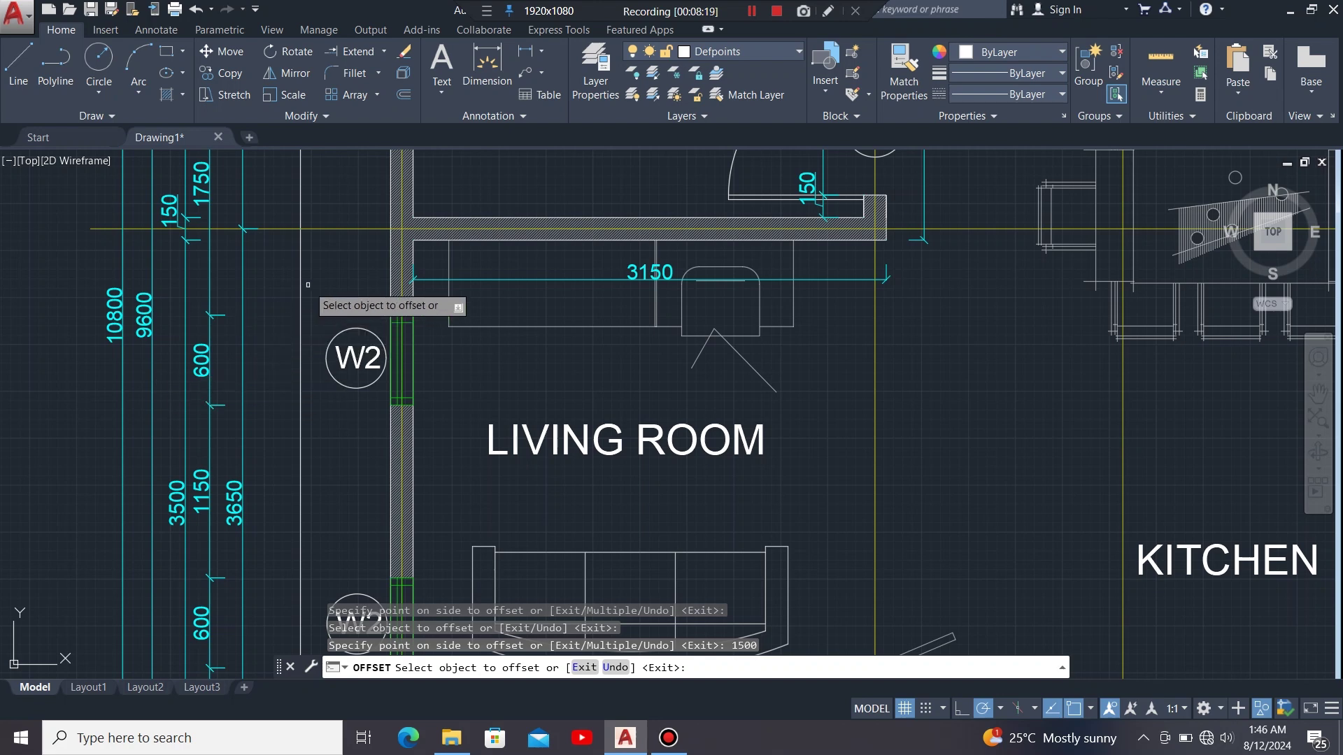
pyautogui.scroll(-2, 311, 280)
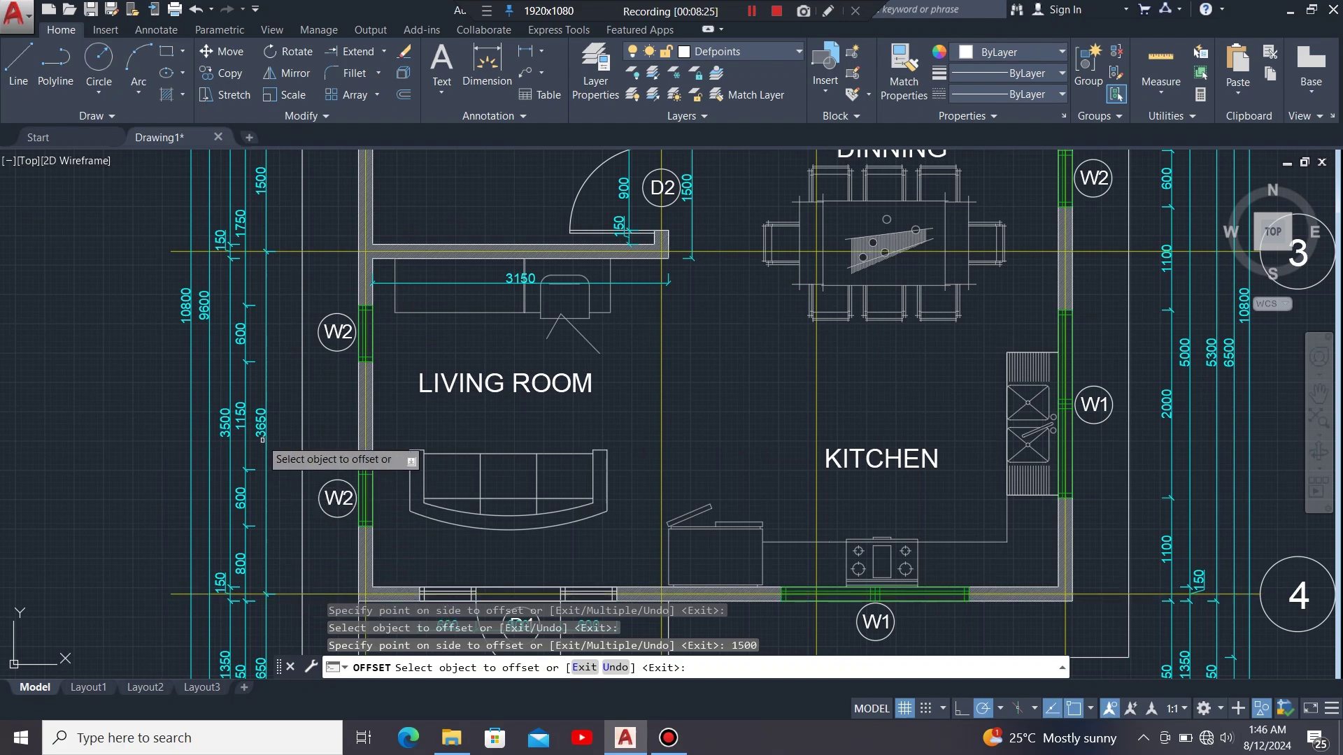
pyautogui.scroll(5, 280, 434)
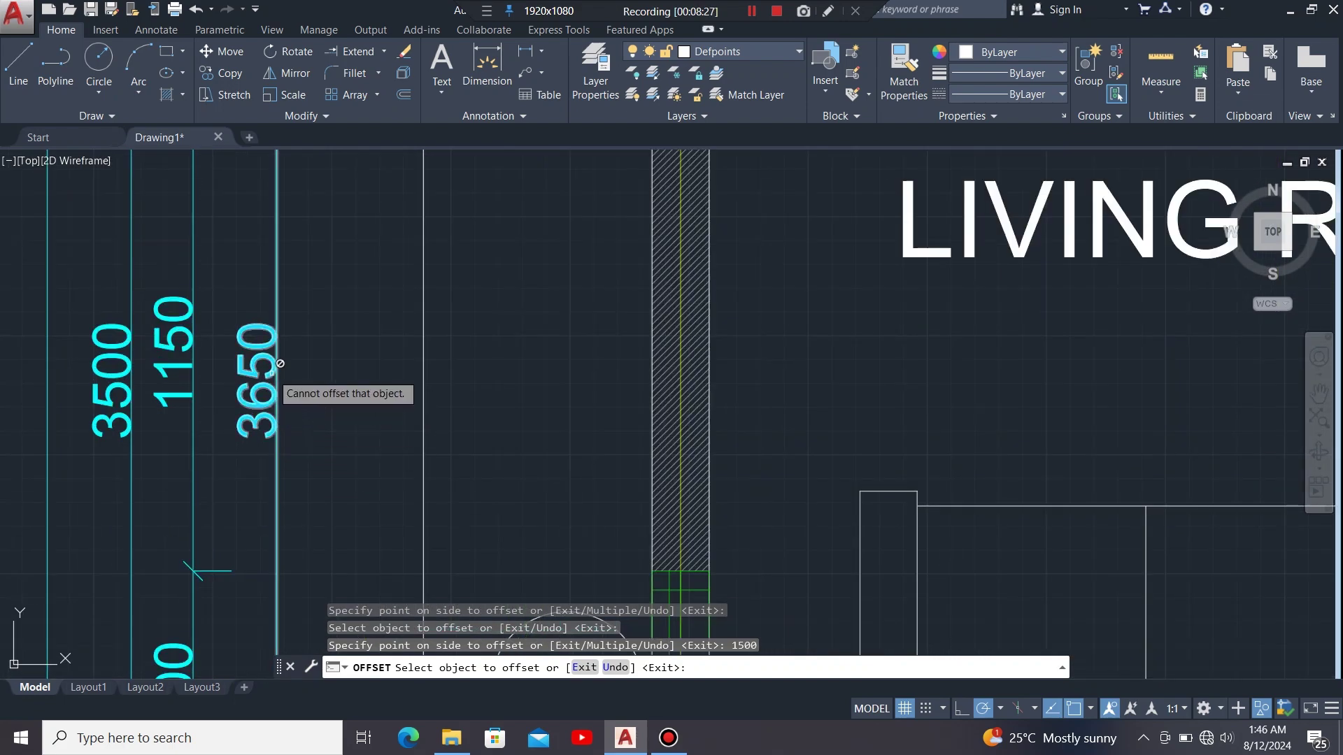
pyautogui.scroll(-8, 197, 428)
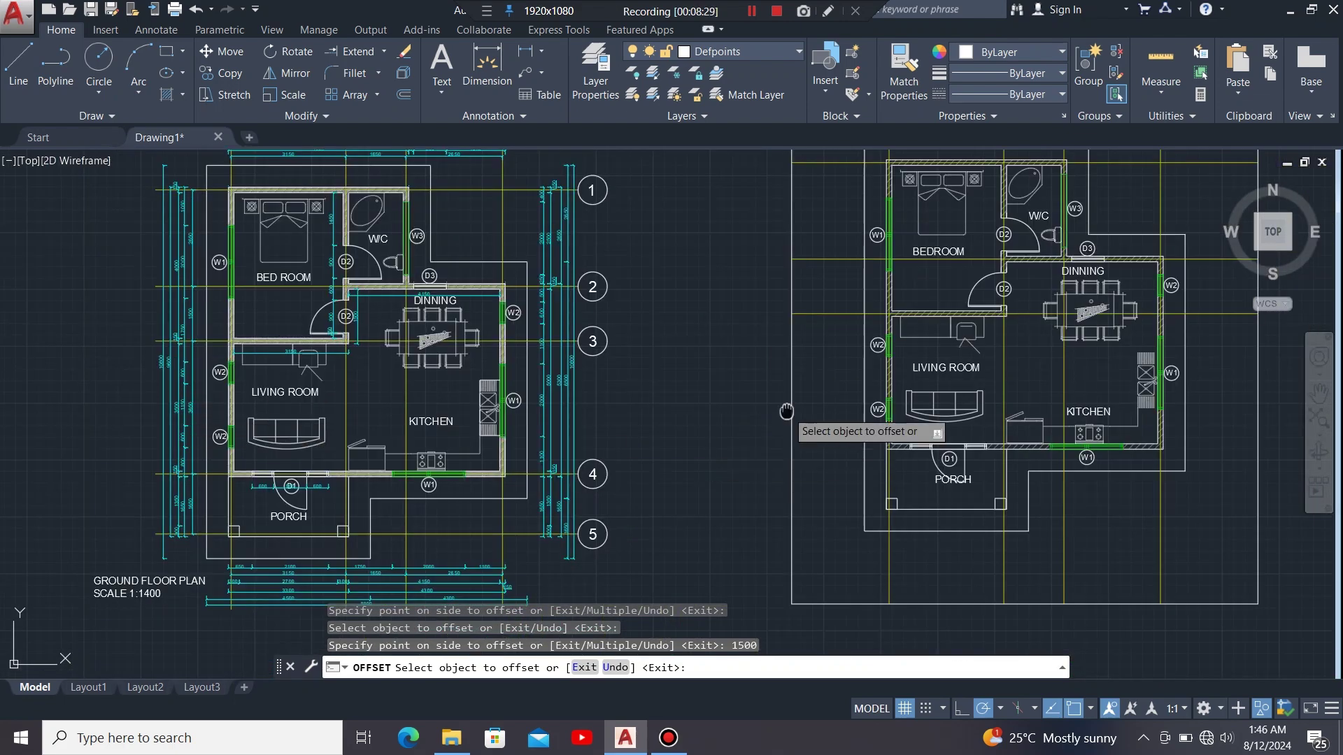
pyautogui.moveTo(784, 408); pyautogui.dragTo(471, 426, button='middle')
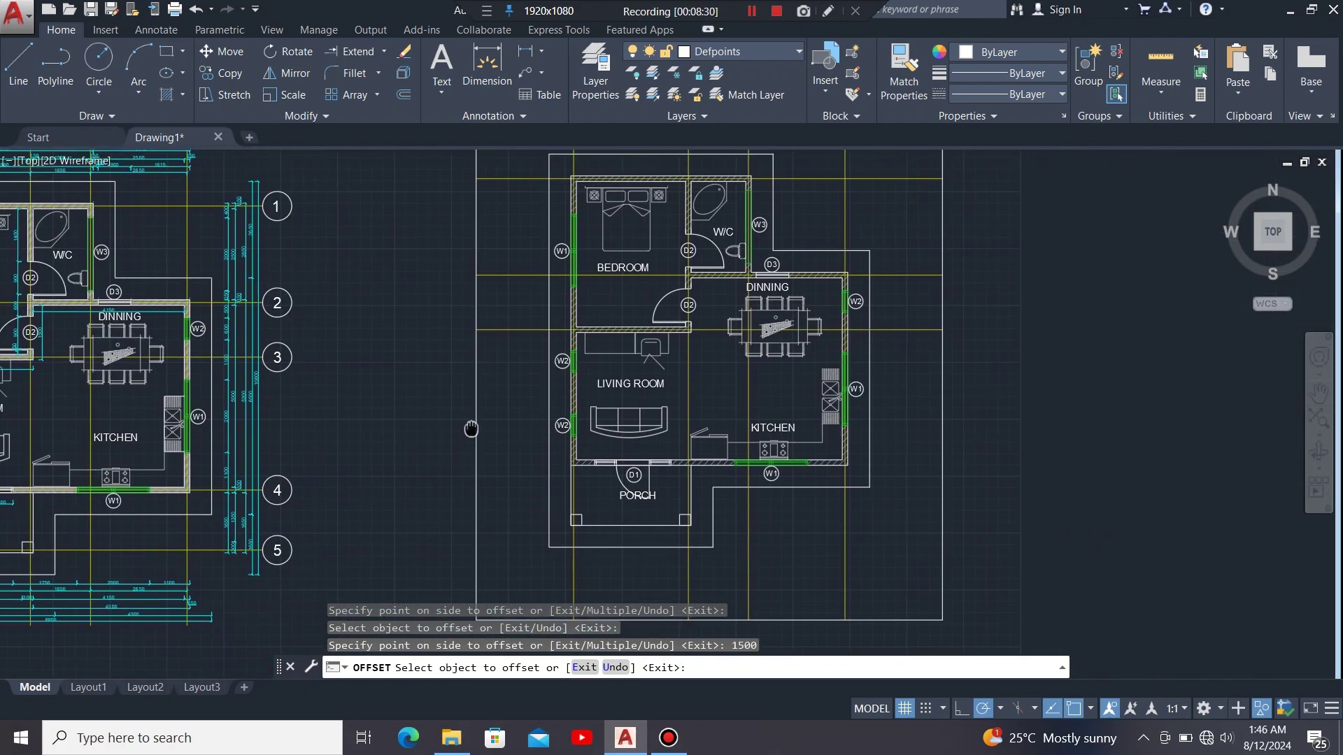
pyautogui.click(911, 330)
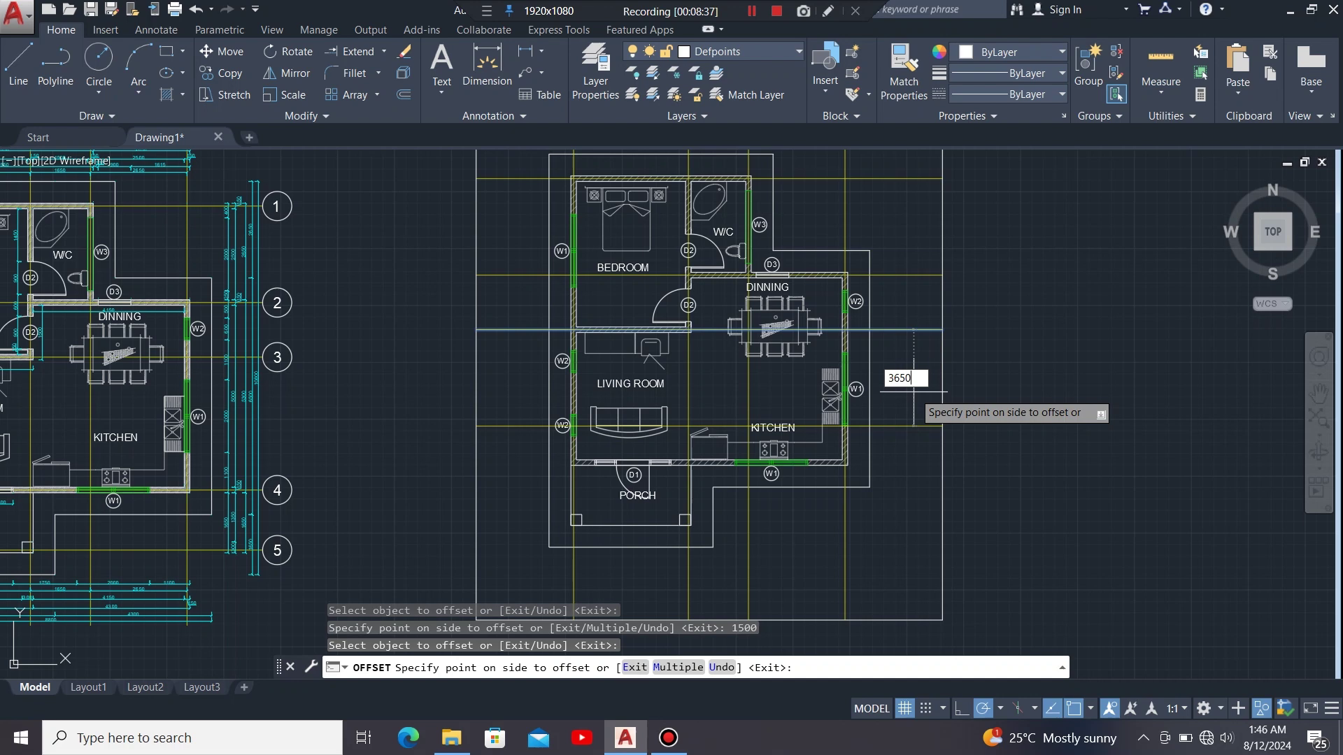
pyautogui.press('Return')
# Offset the grid line of the hatched plan's lower kitchen wall by 1650 downward to the porch columns, matching the dimensioned plan's 4–5 spacing.
pyautogui.scroll(-2, 1182, 376)
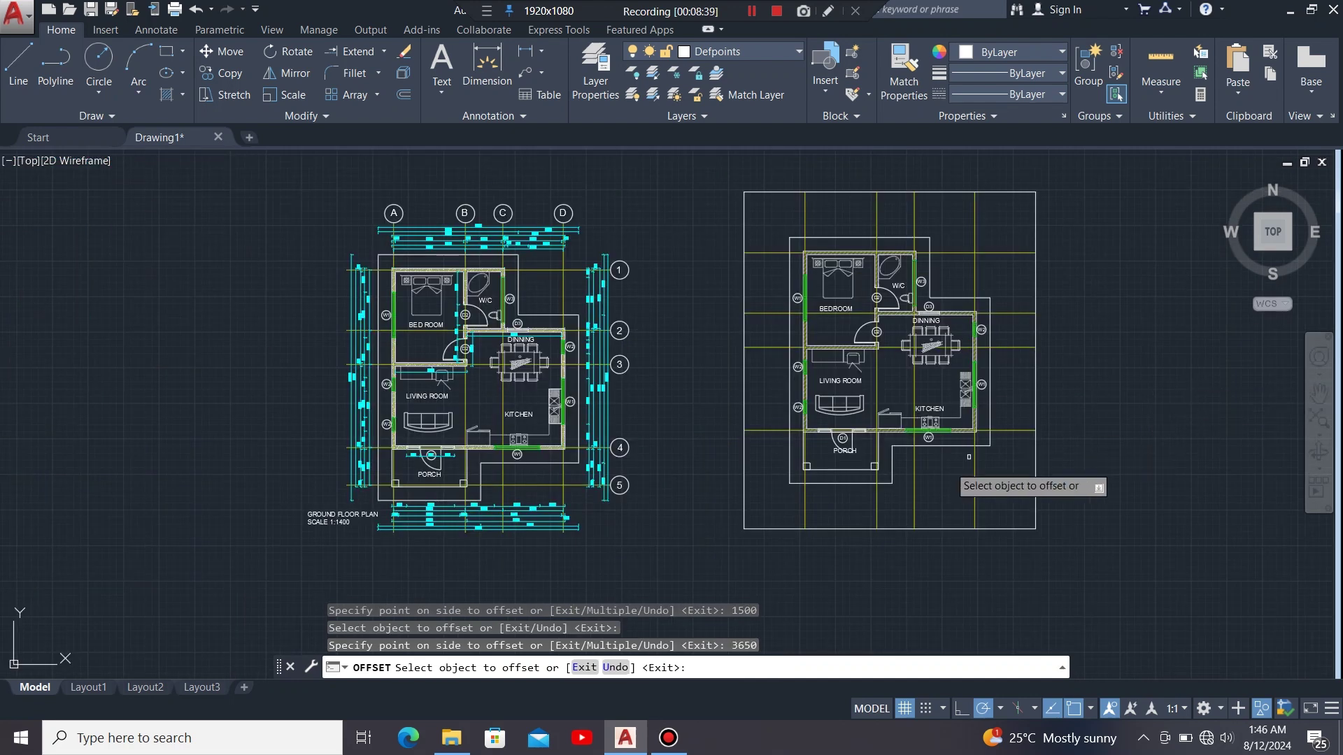
pyautogui.scroll(3, 353, 487)
pyautogui.scroll(5, 347, 484)
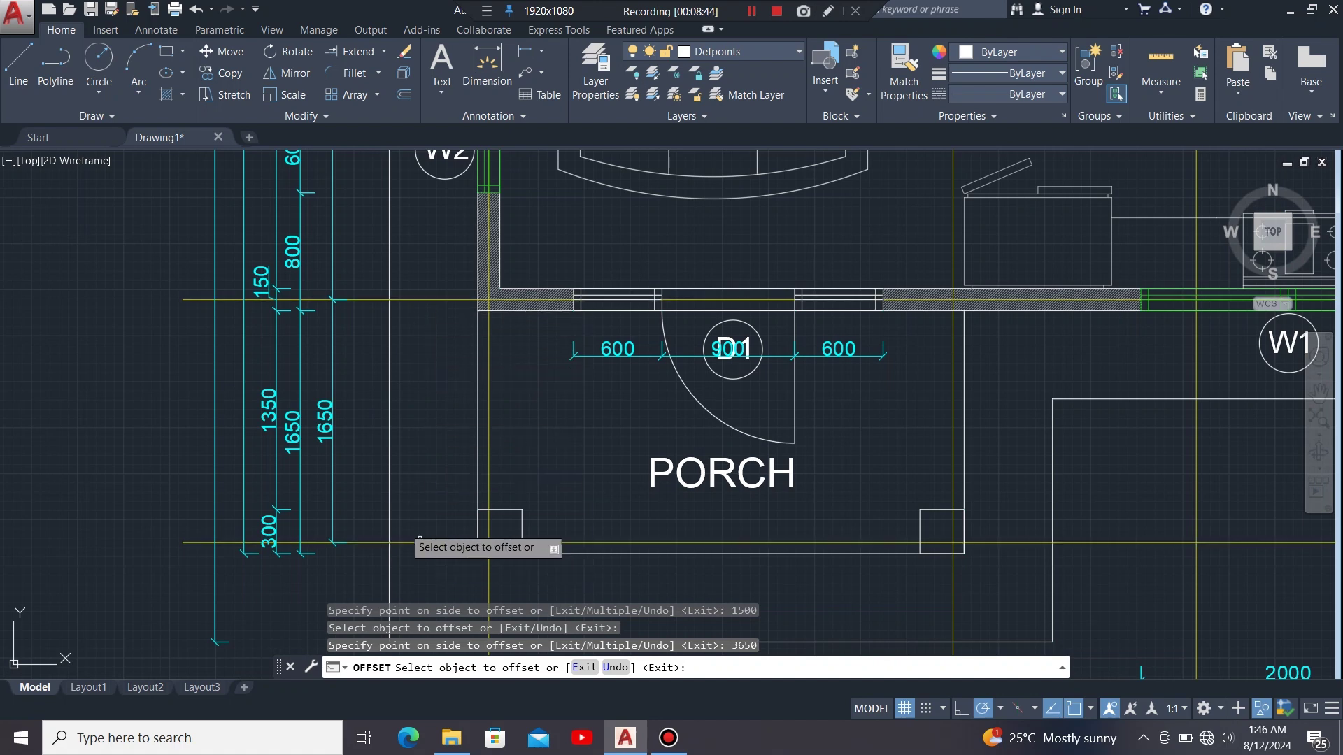
pyautogui.scroll(2, 327, 442)
pyautogui.scroll(2, 327, 442)
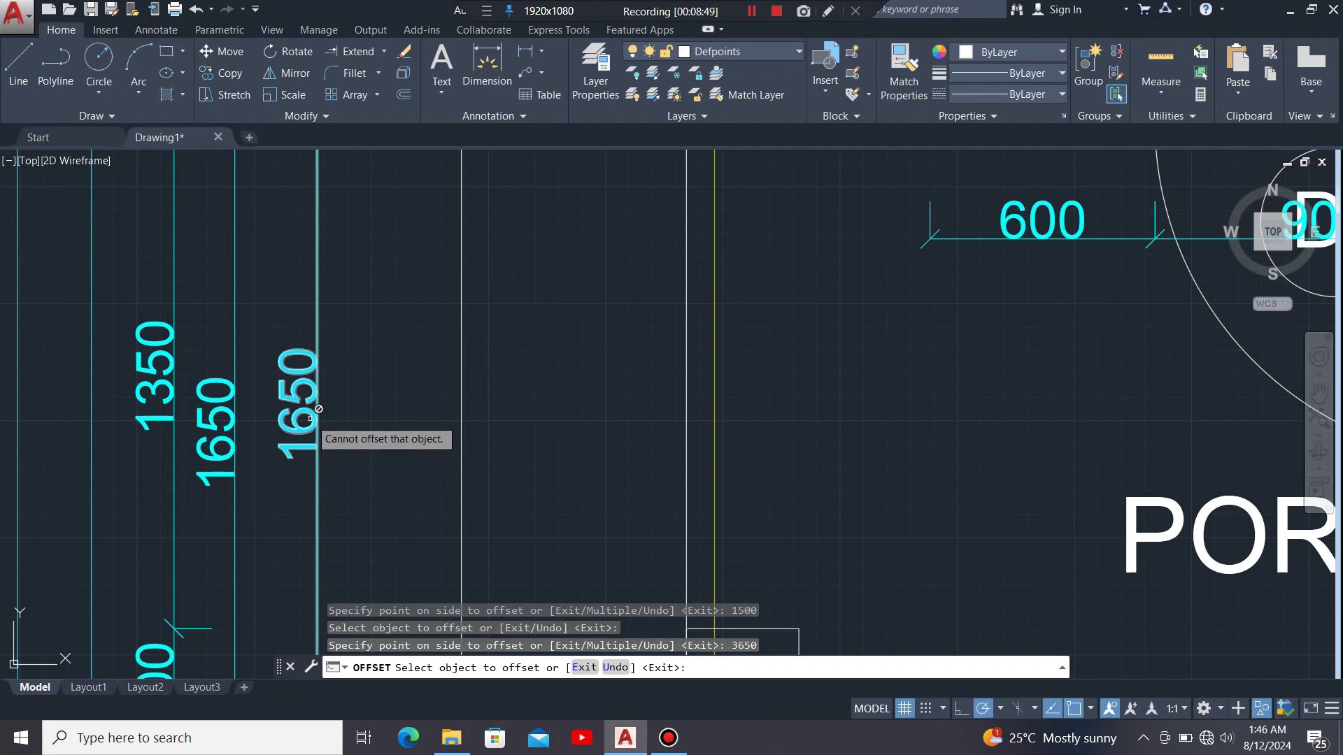
pyautogui.scroll(-2, 216, 385)
pyautogui.scroll(-5, 215, 376)
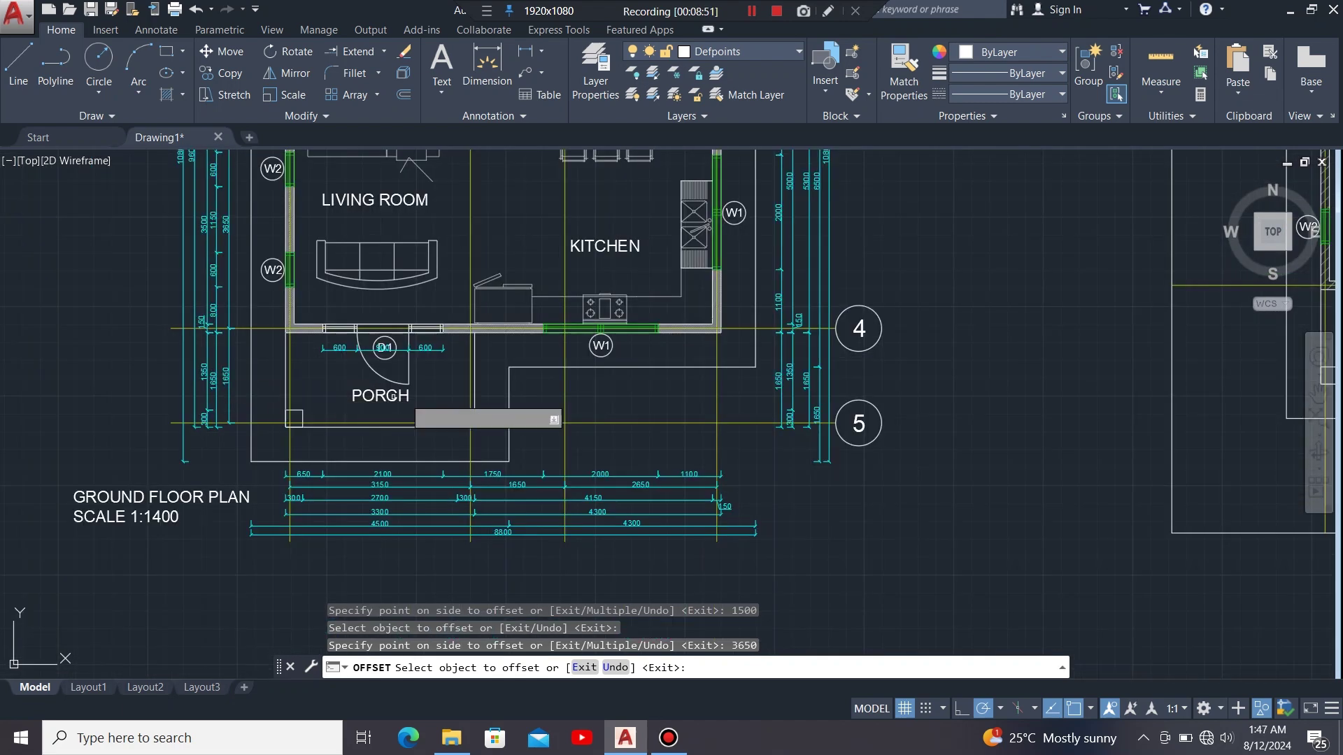
pyautogui.moveTo(714, 448); pyautogui.dragTo(308, 451, button='middle')
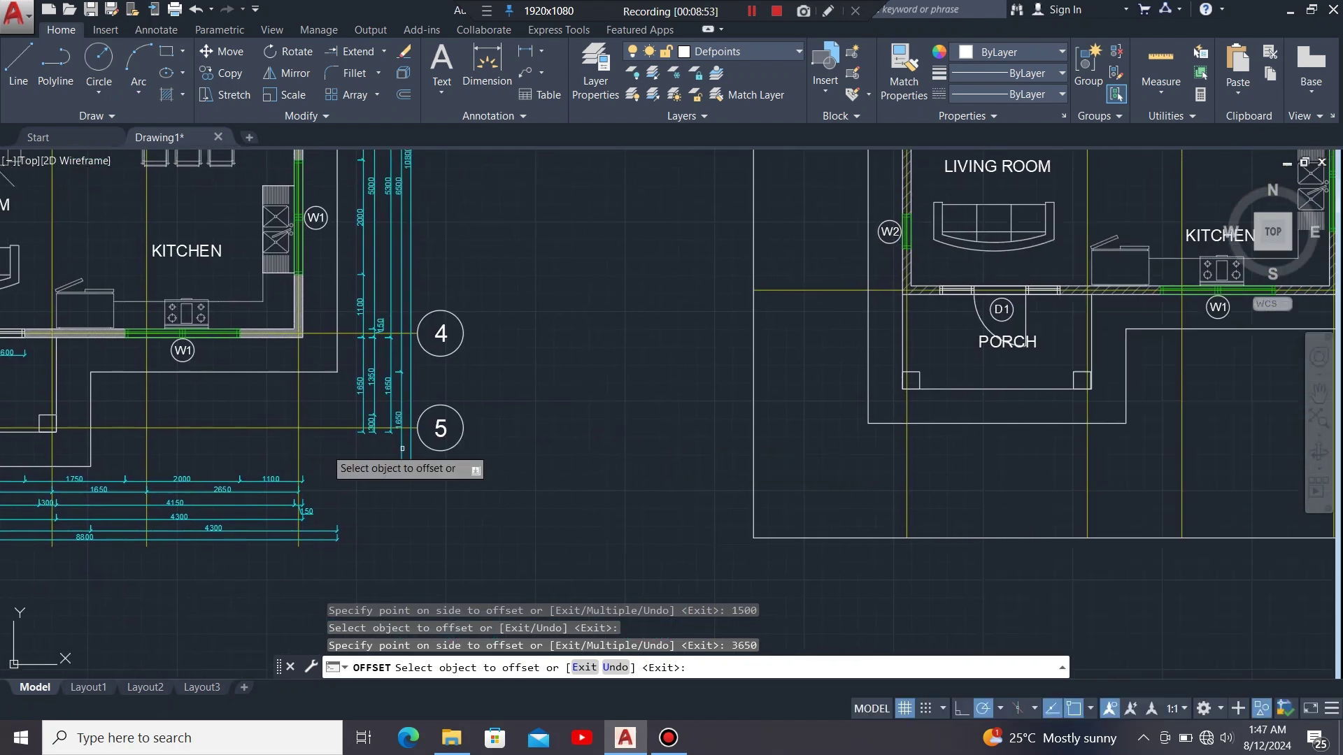
pyautogui.moveTo(1022, 477); pyautogui.dragTo(617, 496, button='middle')
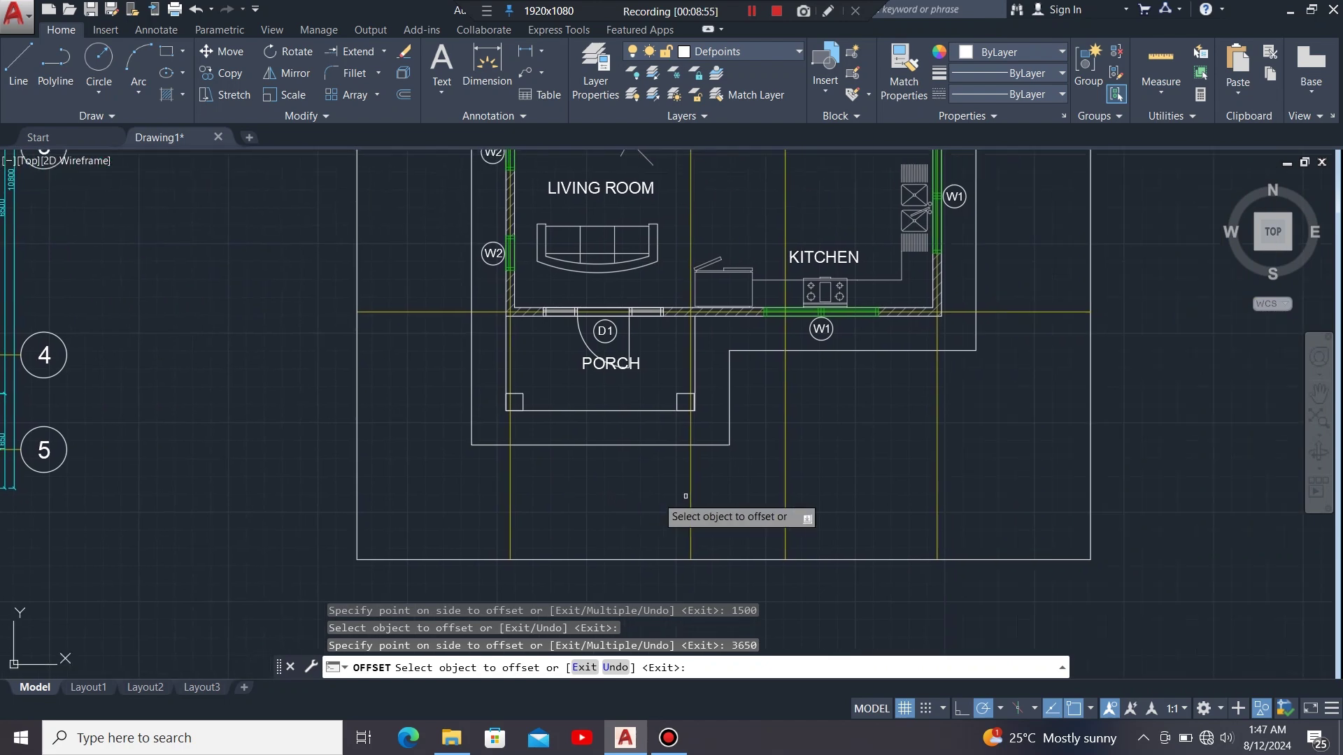
pyautogui.click(1031, 312)
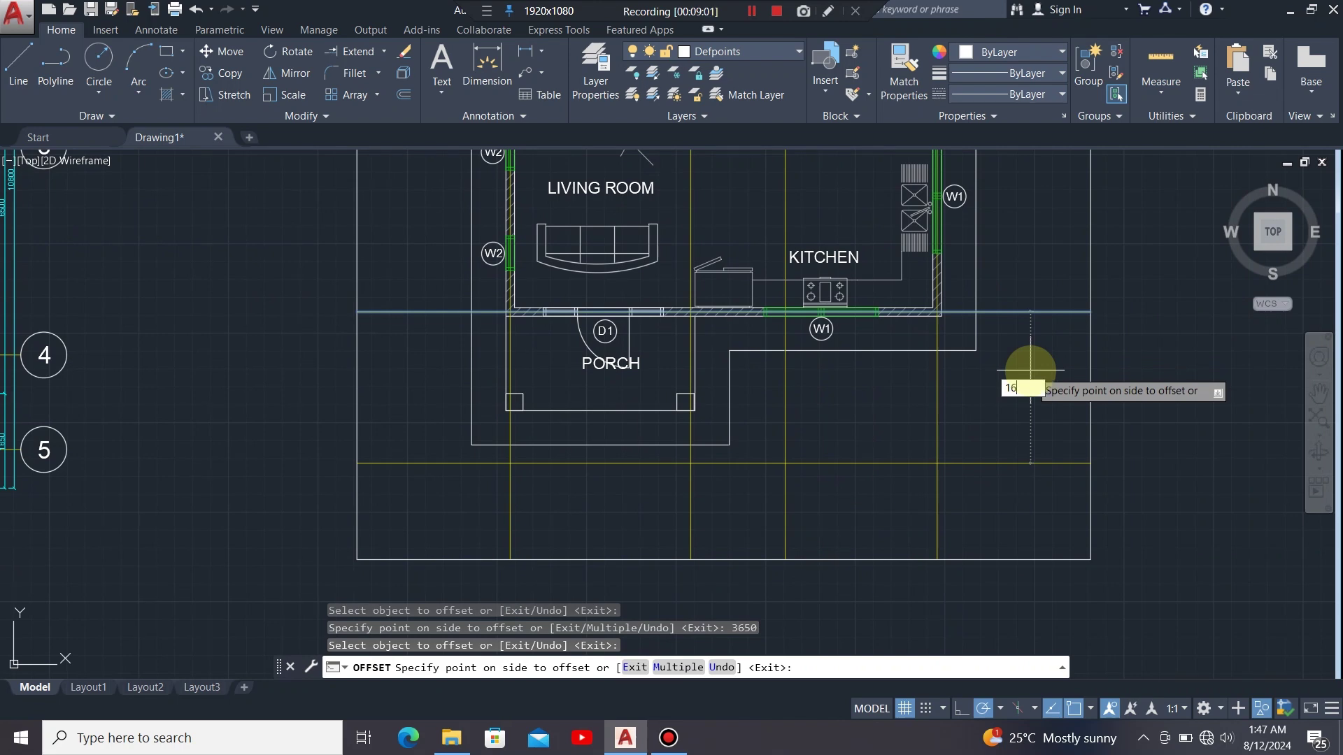
pyautogui.press('Return')
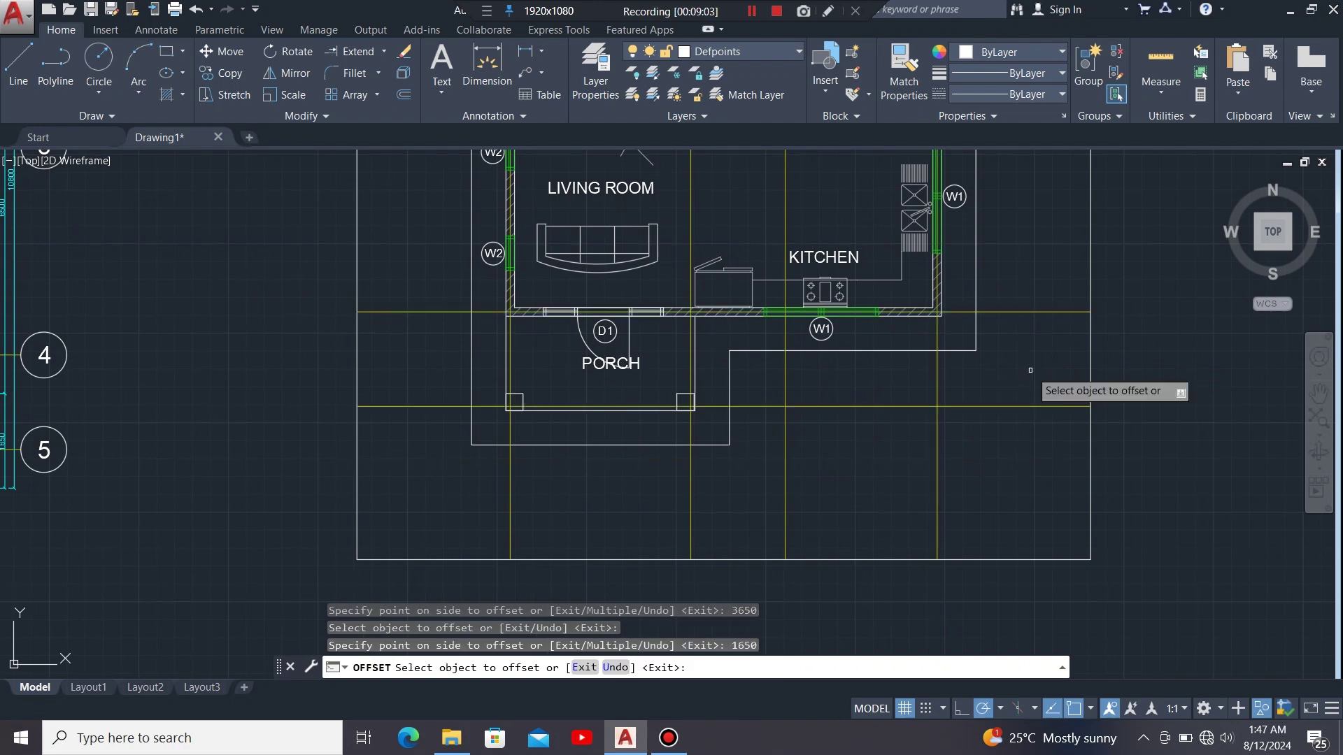
# Compare the hatched plan's grid lines with the dimensioned plan's lettered and numbered grid, and end the Offset command.
pyautogui.scroll(-2, 1106, 518)
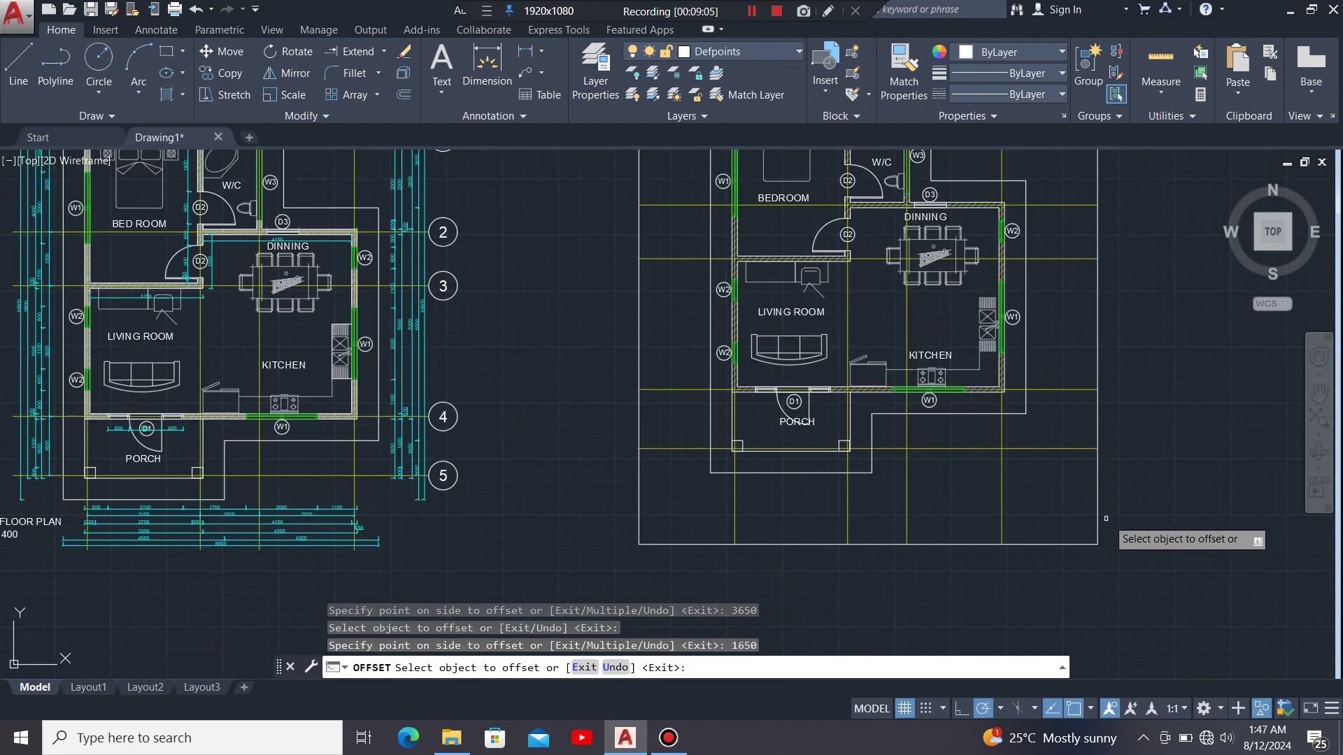
pyautogui.moveTo(854, 330); pyautogui.dragTo(911, 413, button='middle')
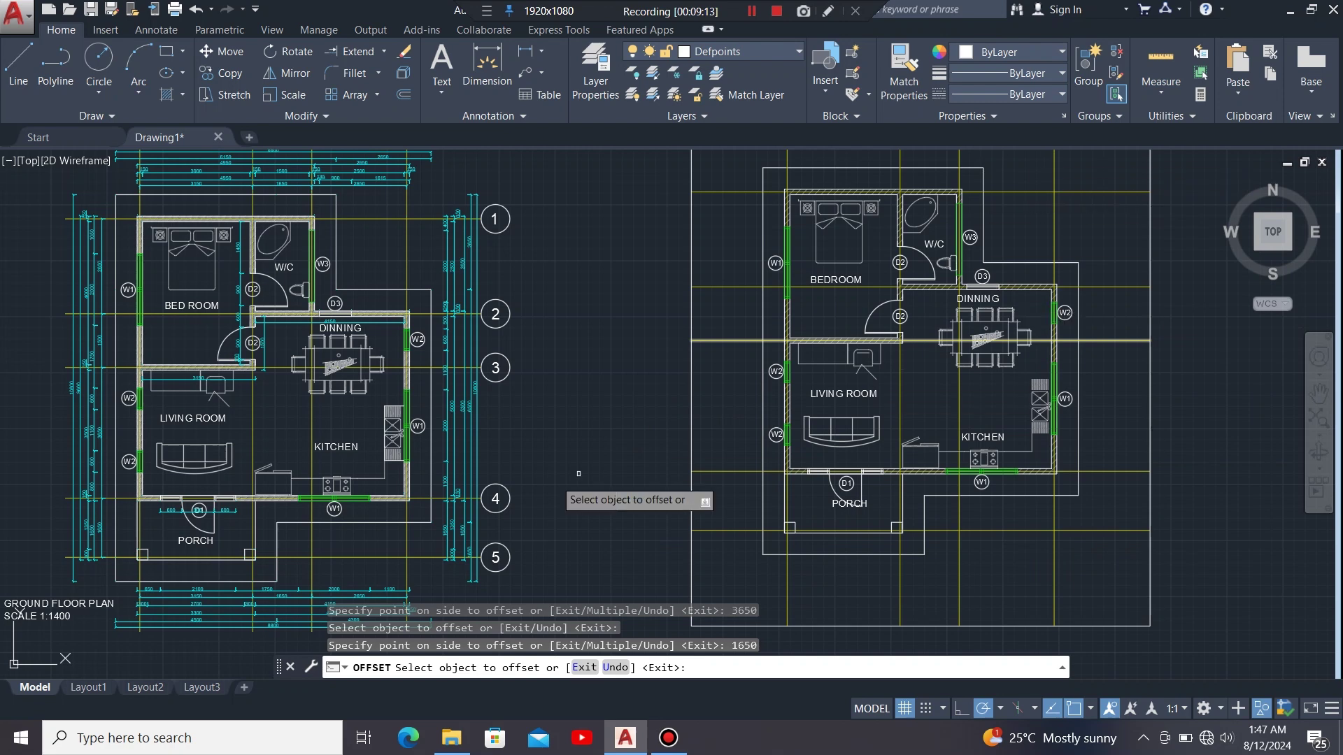
pyautogui.click(273, 245)
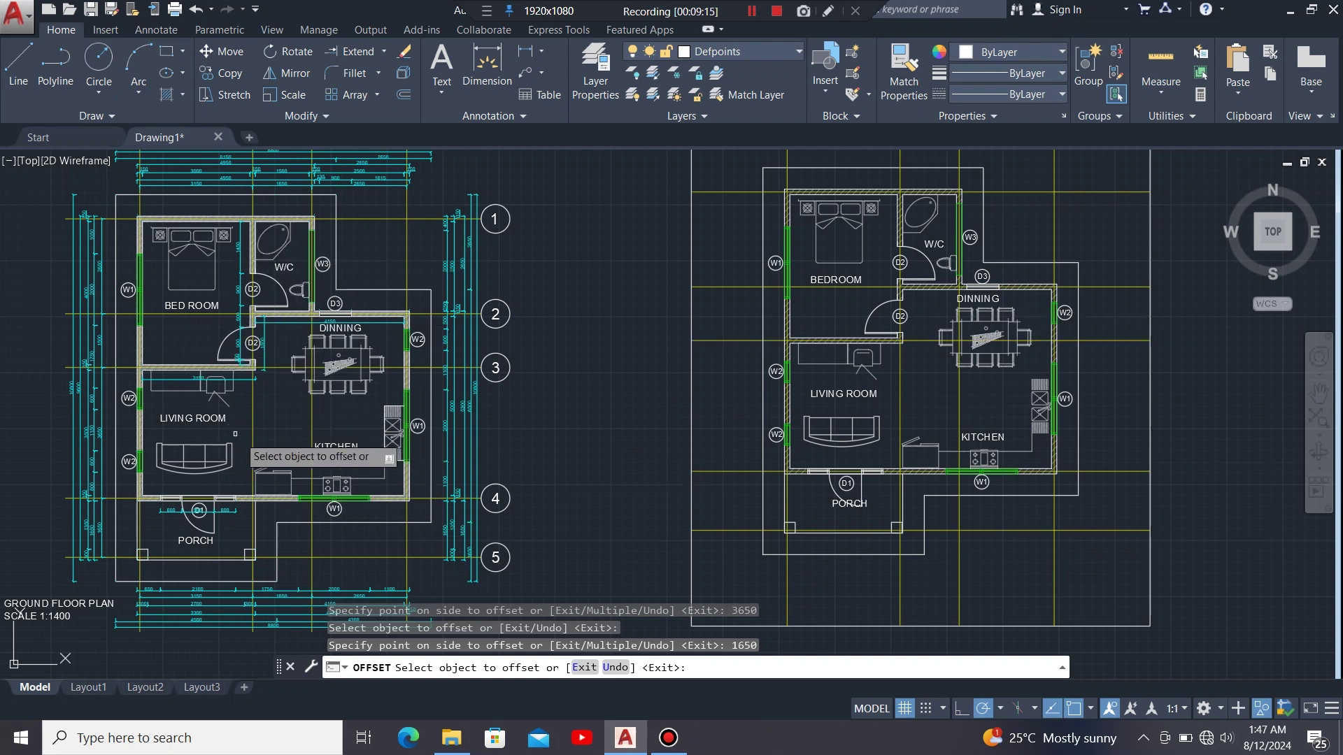
pyautogui.scroll(-2, 241, 468)
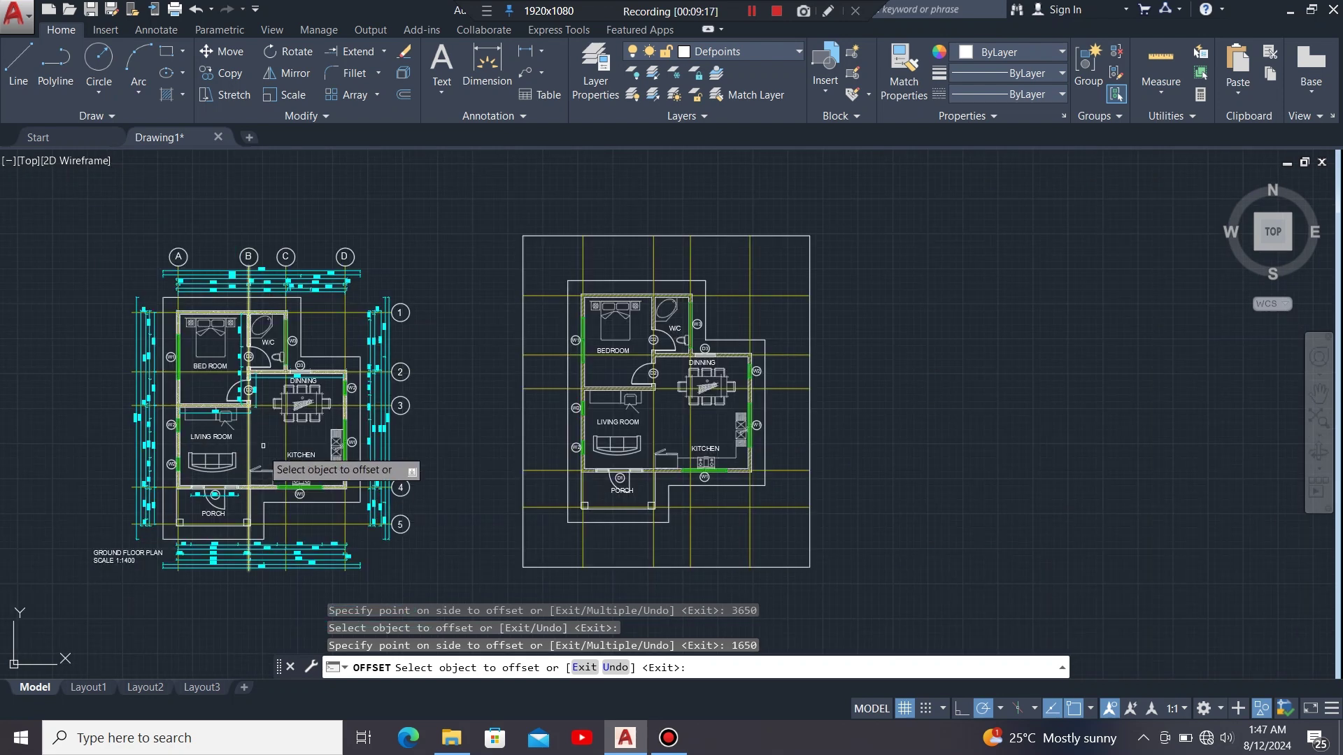
pyautogui.scroll(2, 224, 328)
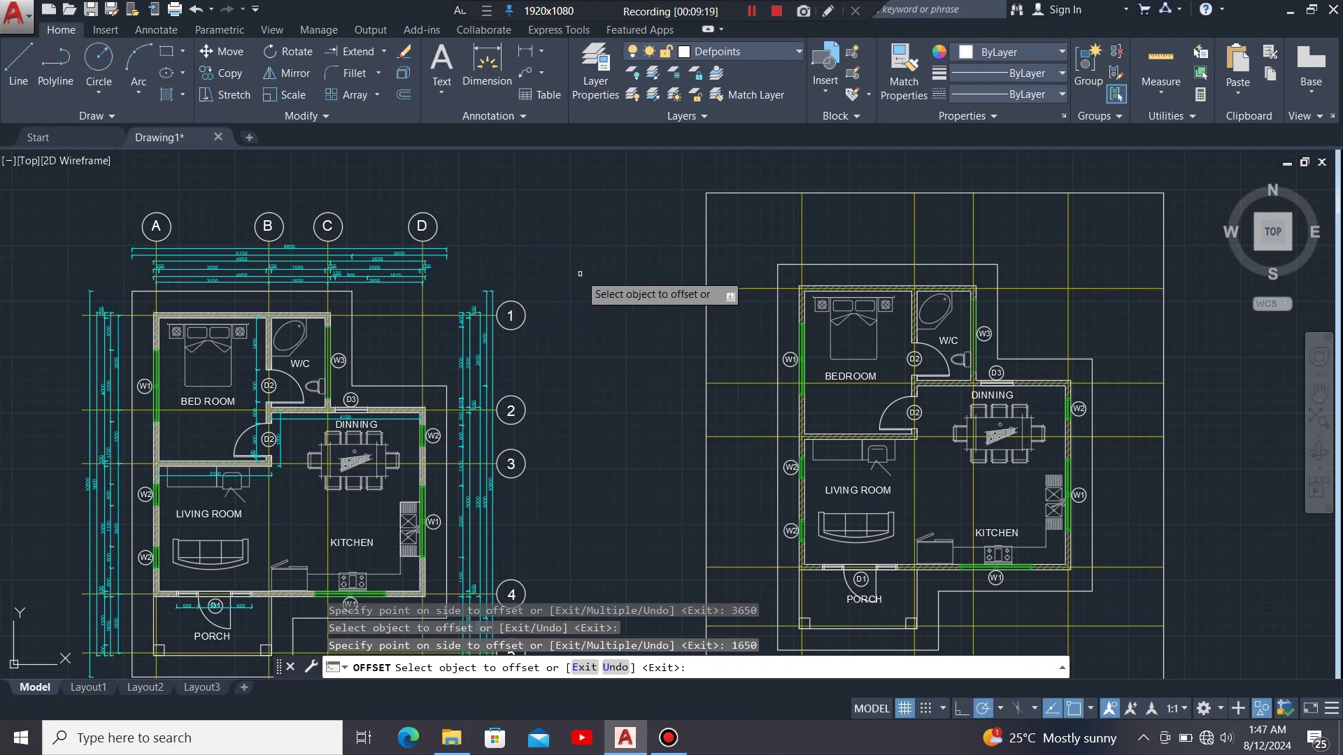
pyautogui.press('Escape')
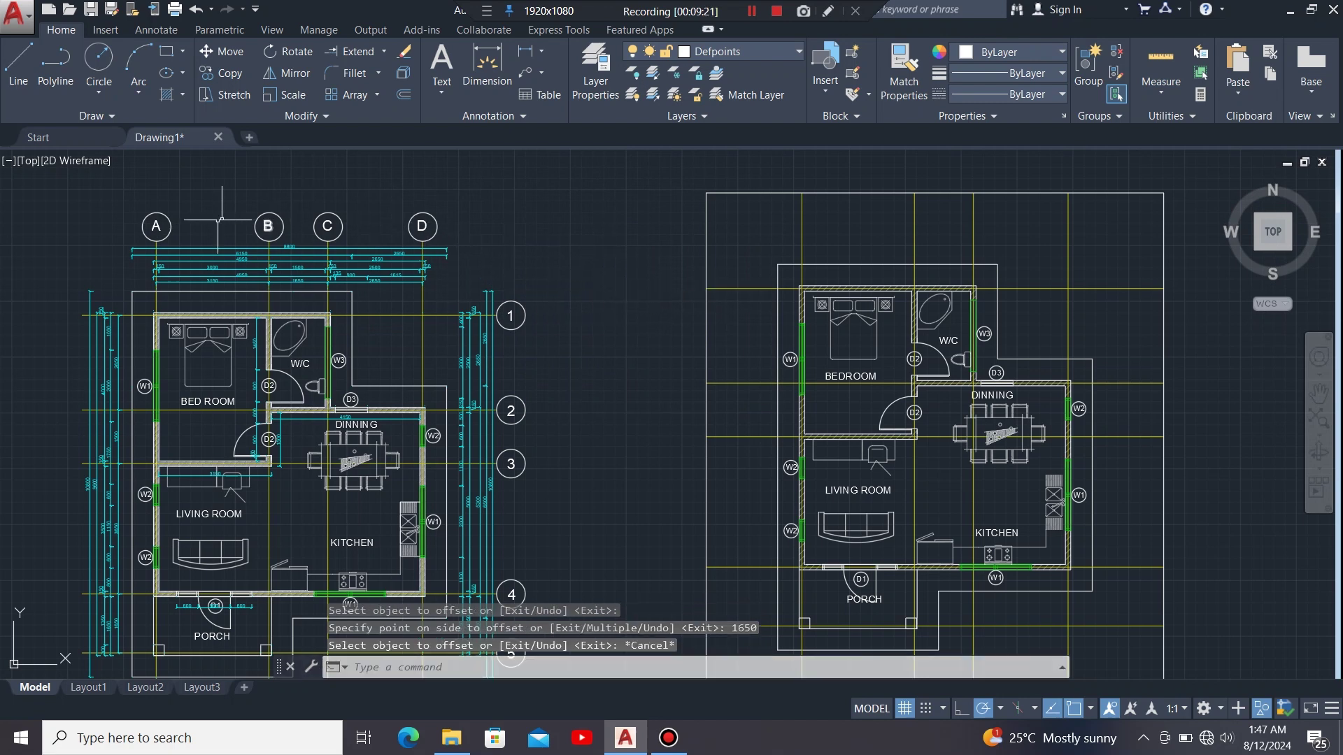
# Copy grid bubbles A to D from the dimensioned plan onto the upper ends of the hatched plan's vertical grid lines, at the rectangle's edge.
pyautogui.click(475, 187)
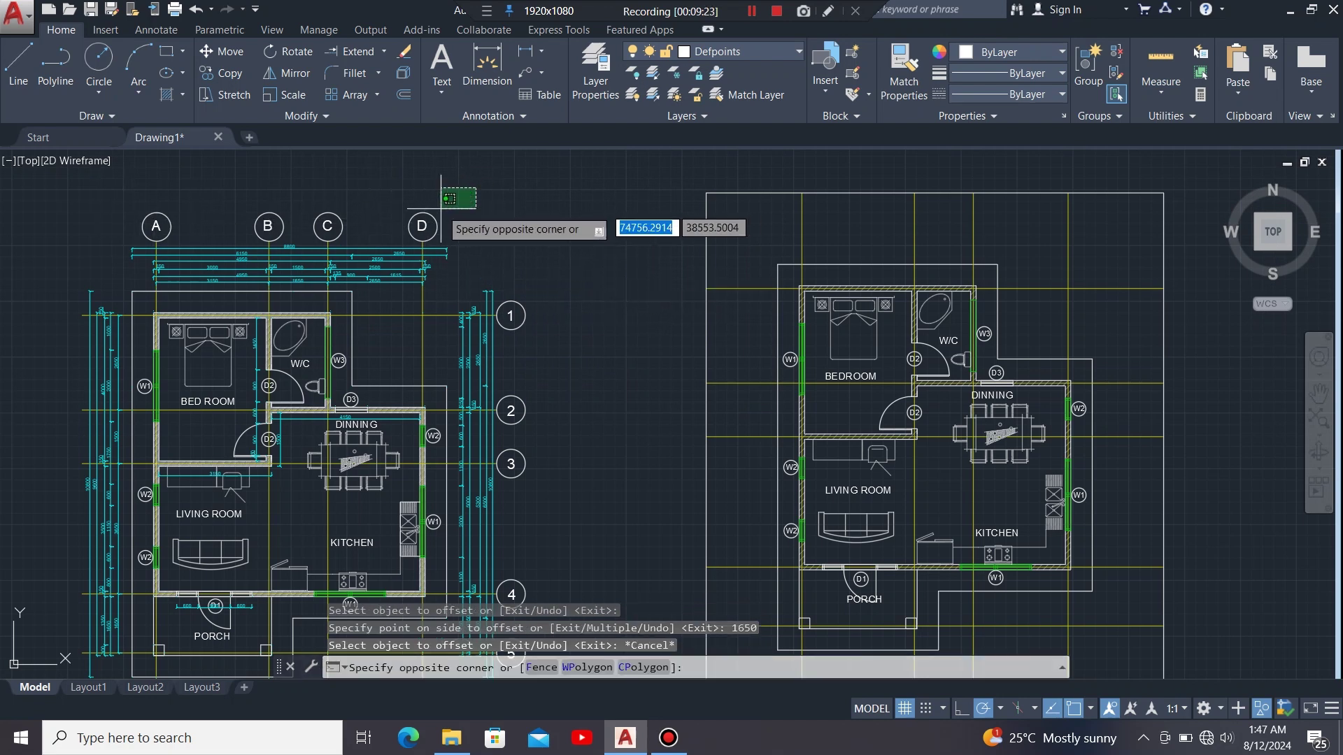
pyautogui.click(134, 227)
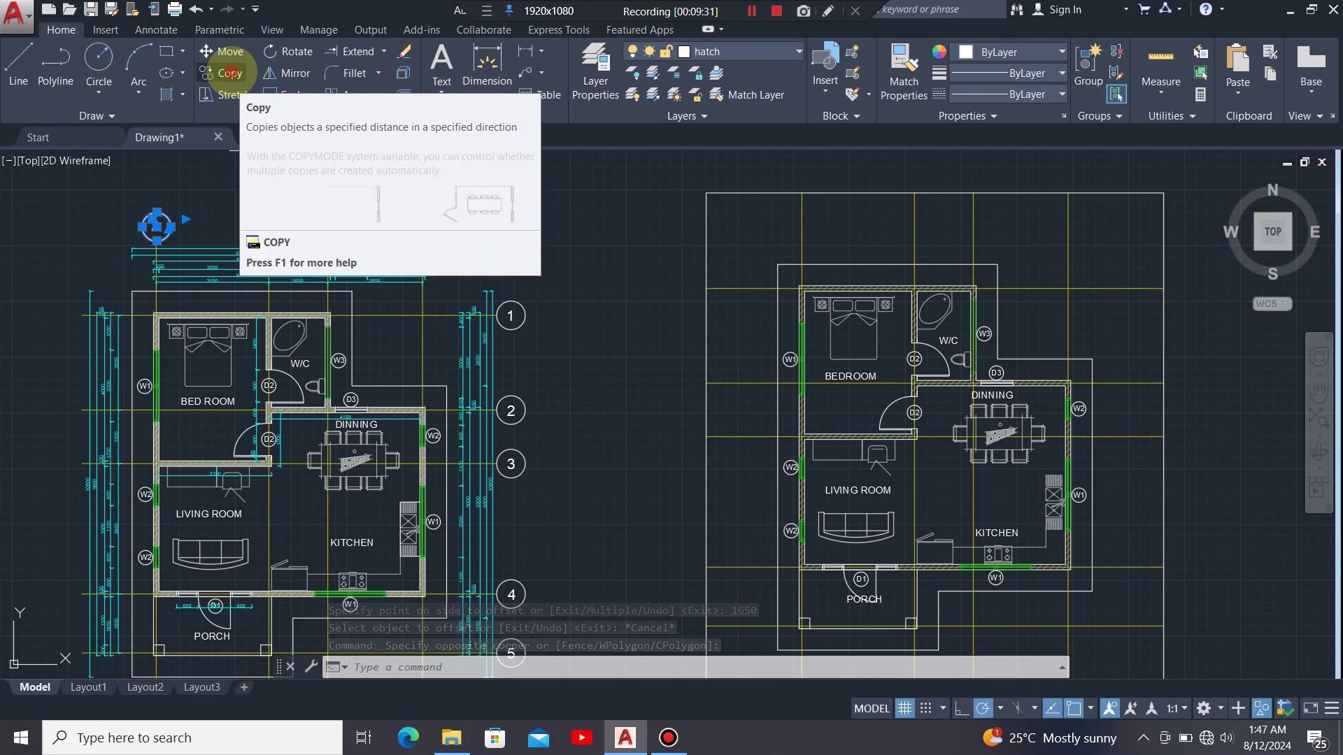
pyautogui.click(229, 73)
pyautogui.scroll(6, 161, 237)
pyautogui.scroll(4, 161, 237)
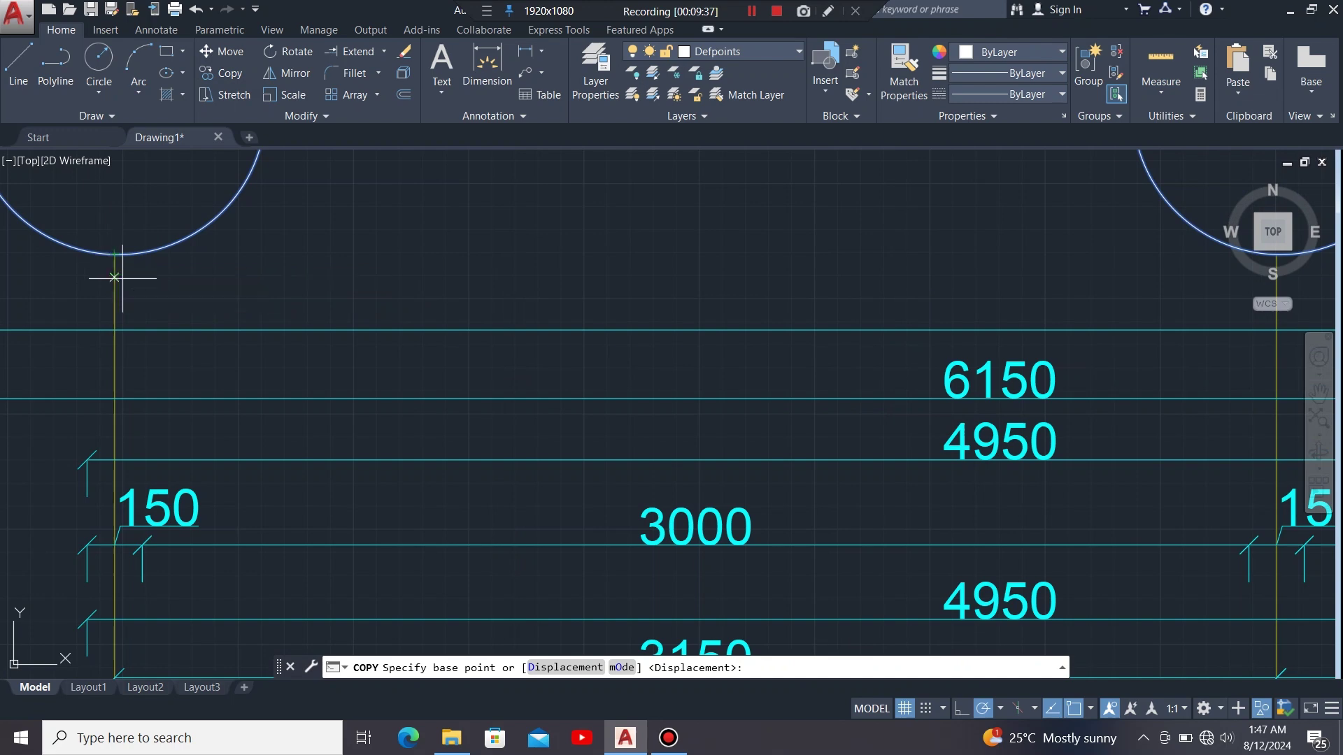
pyautogui.click(115, 254)
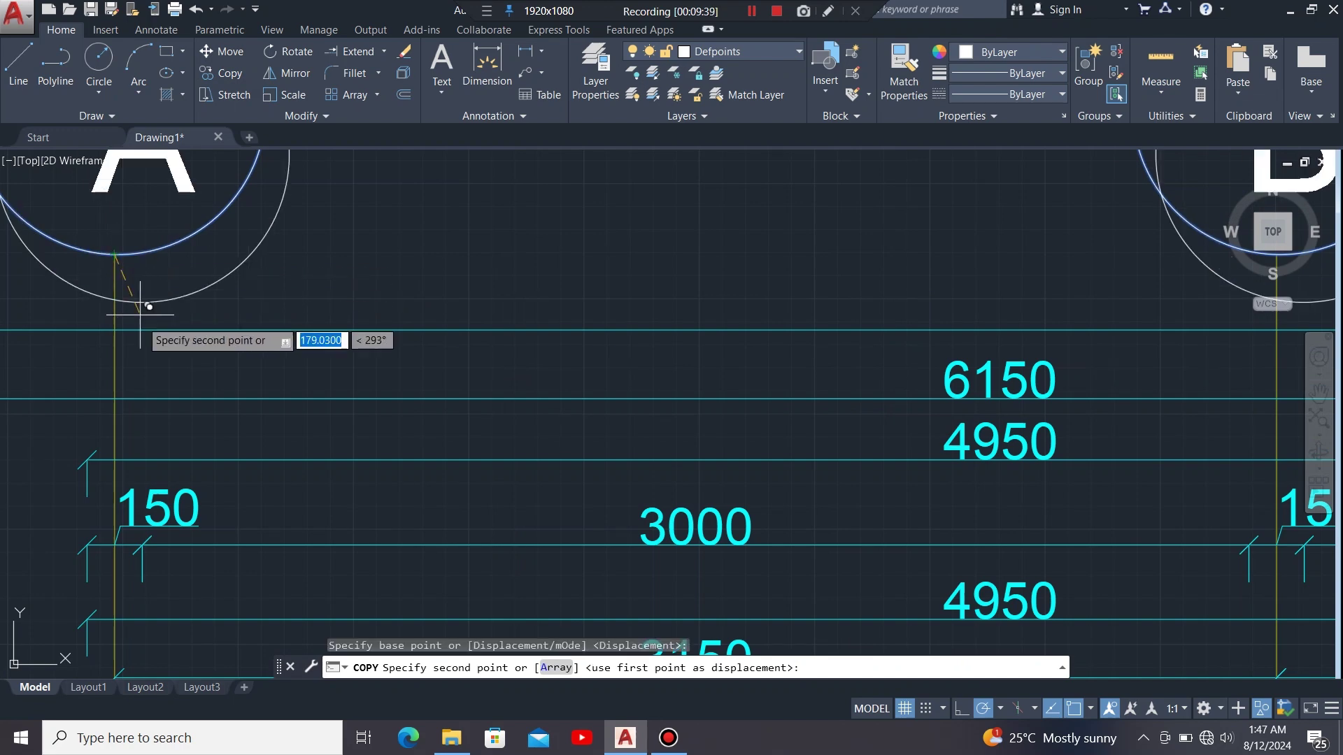
pyautogui.scroll(-5, 133, 266)
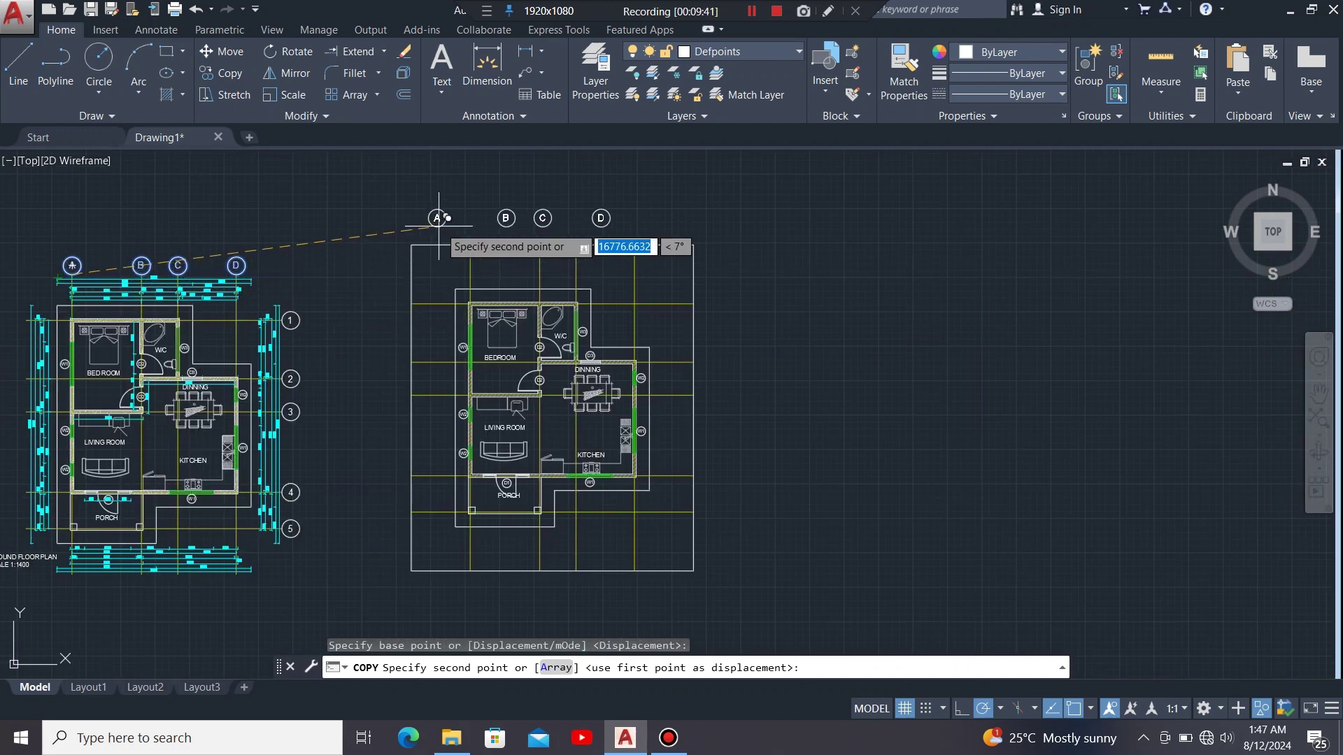
pyautogui.scroll(6, 451, 252)
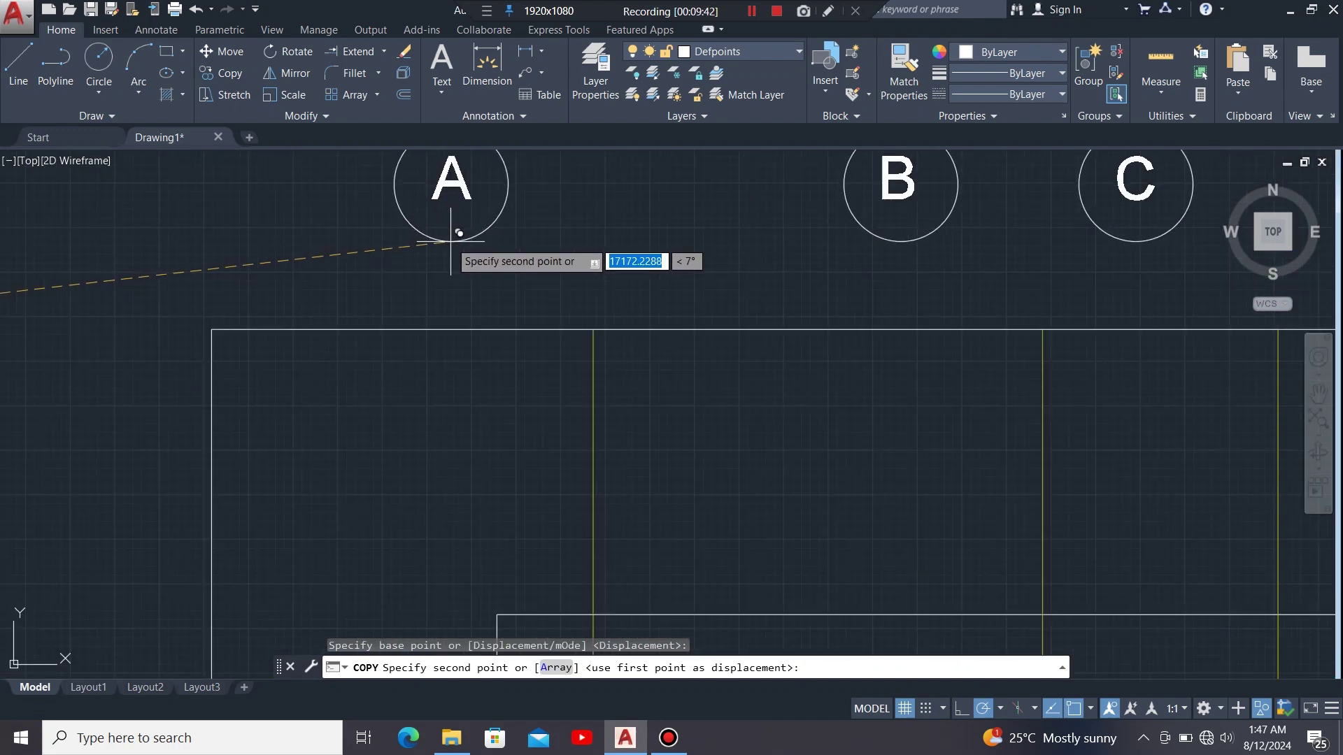
pyautogui.click(593, 328)
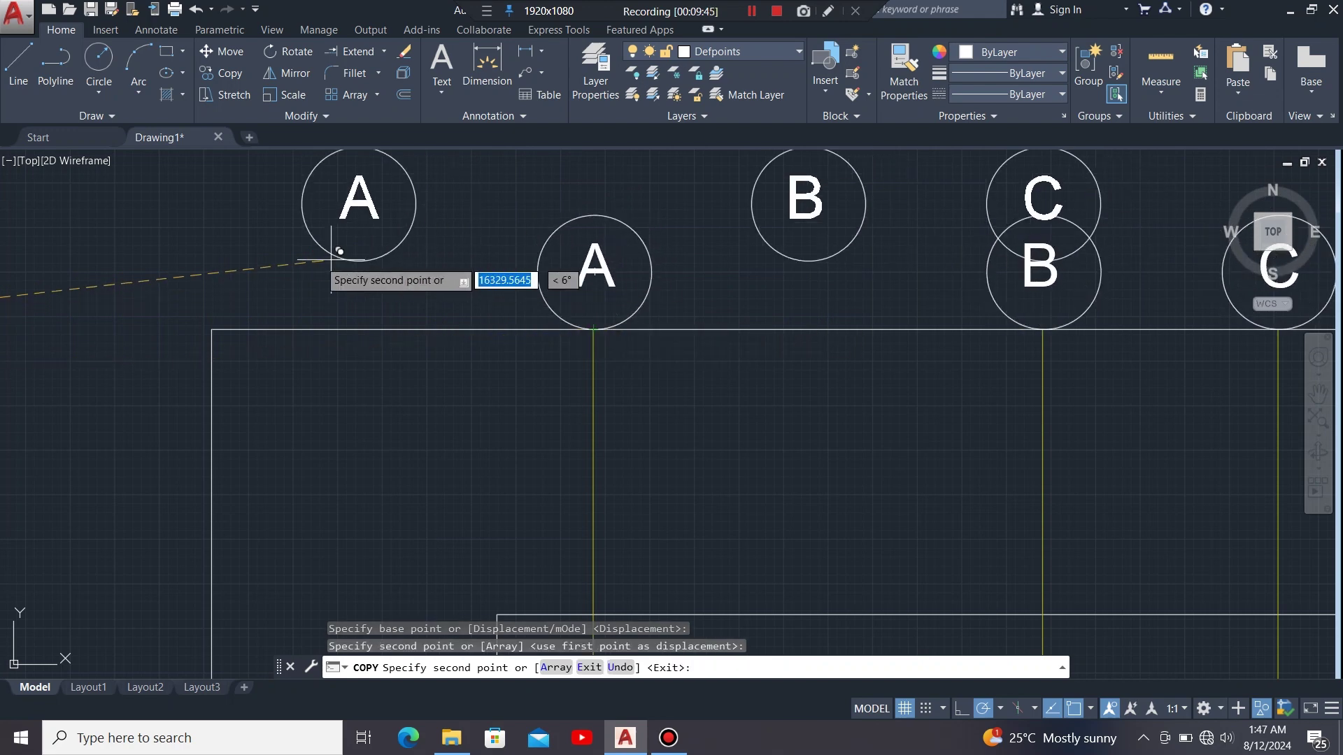
pyautogui.scroll(-5, 328, 255)
pyautogui.press('Escape')
pyautogui.scroll(-4, 954, 223)
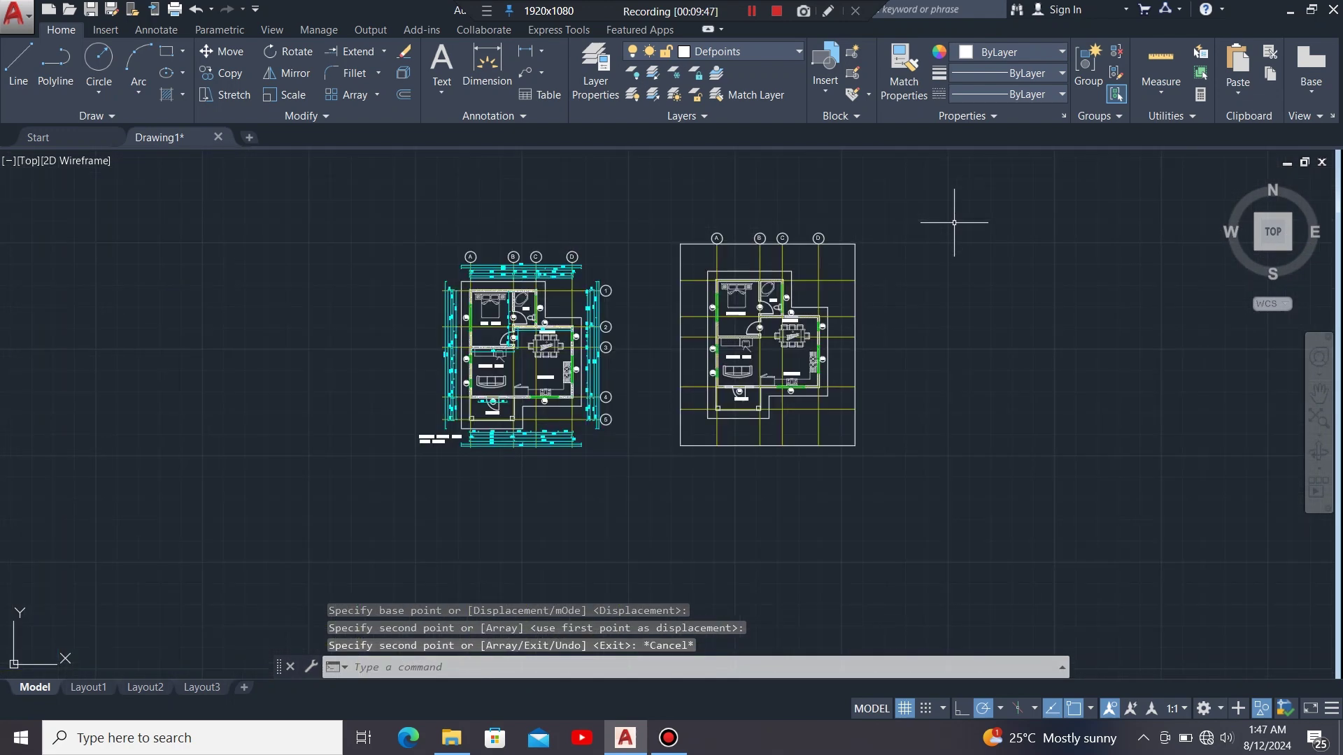
# Copy grid bubbles 1 to 5 from the dimensioned plan onto the right ends of the hatched plan's horizontal grid lines, at the rectangle's edge.
pyautogui.scroll(4, 623, 306)
pyautogui.scroll(2, 565, 369)
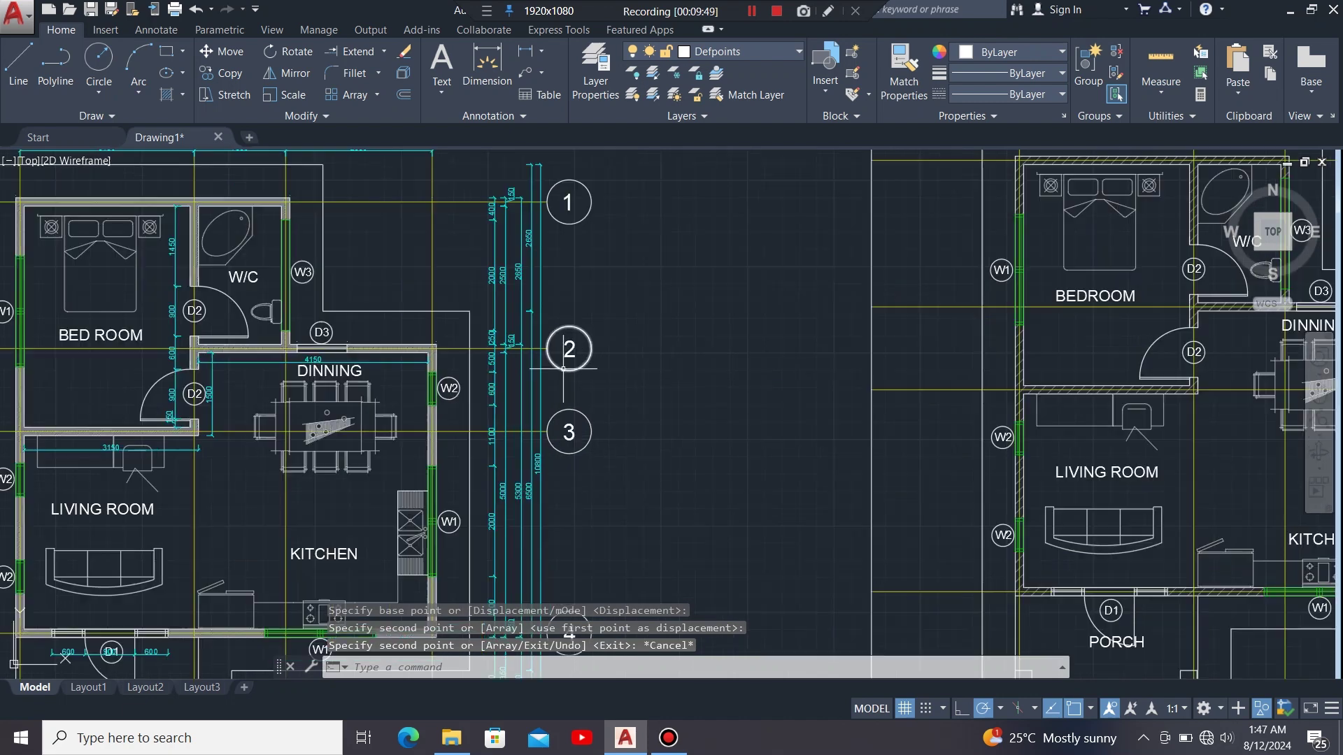
pyautogui.click(608, 189)
pyautogui.scroll(-5, 604, 310)
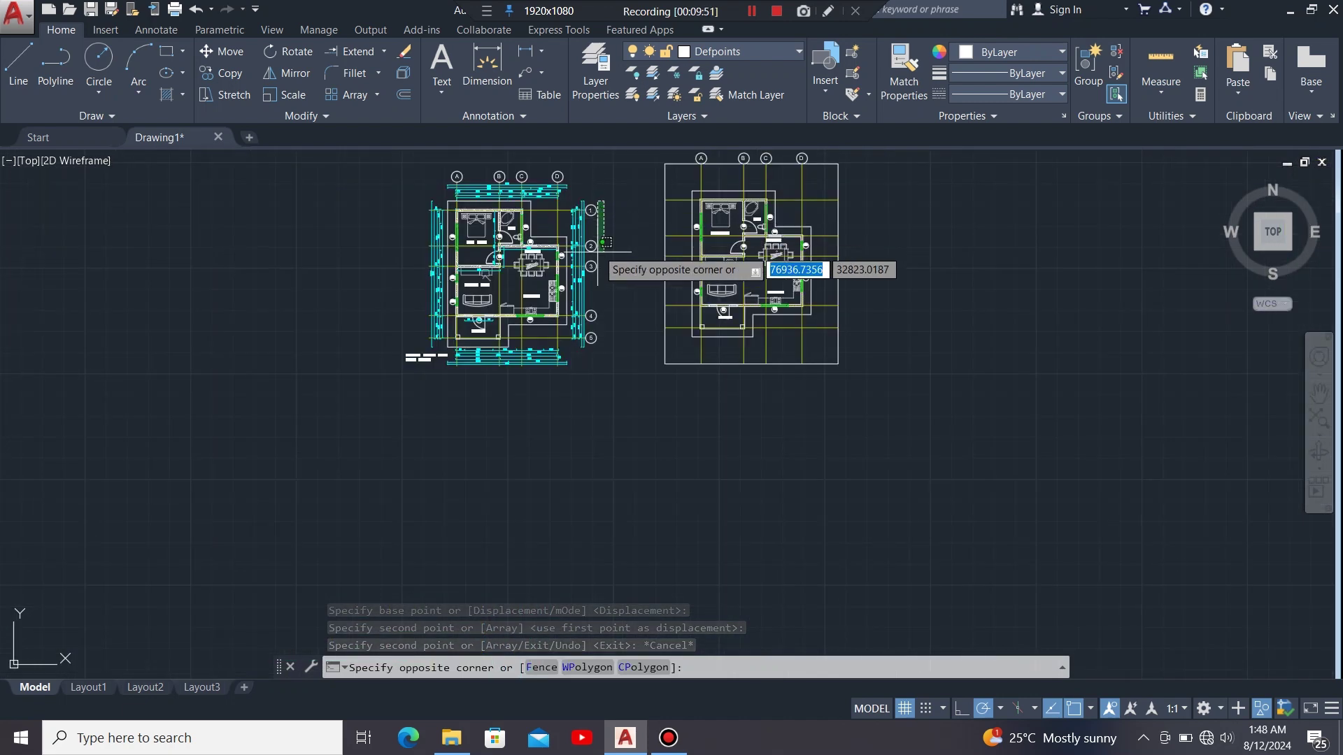
pyautogui.scroll(8, 604, 310)
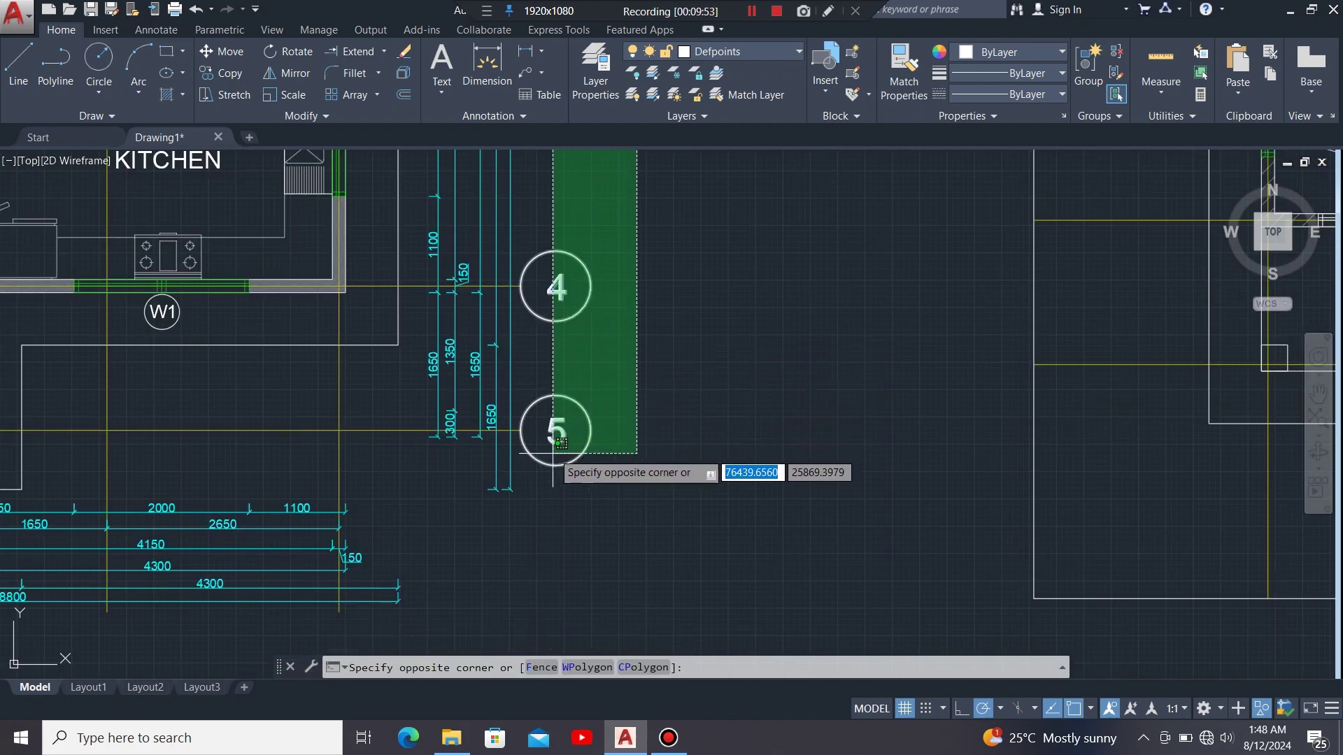
pyautogui.click(543, 485)
pyautogui.scroll(-4, 553, 539)
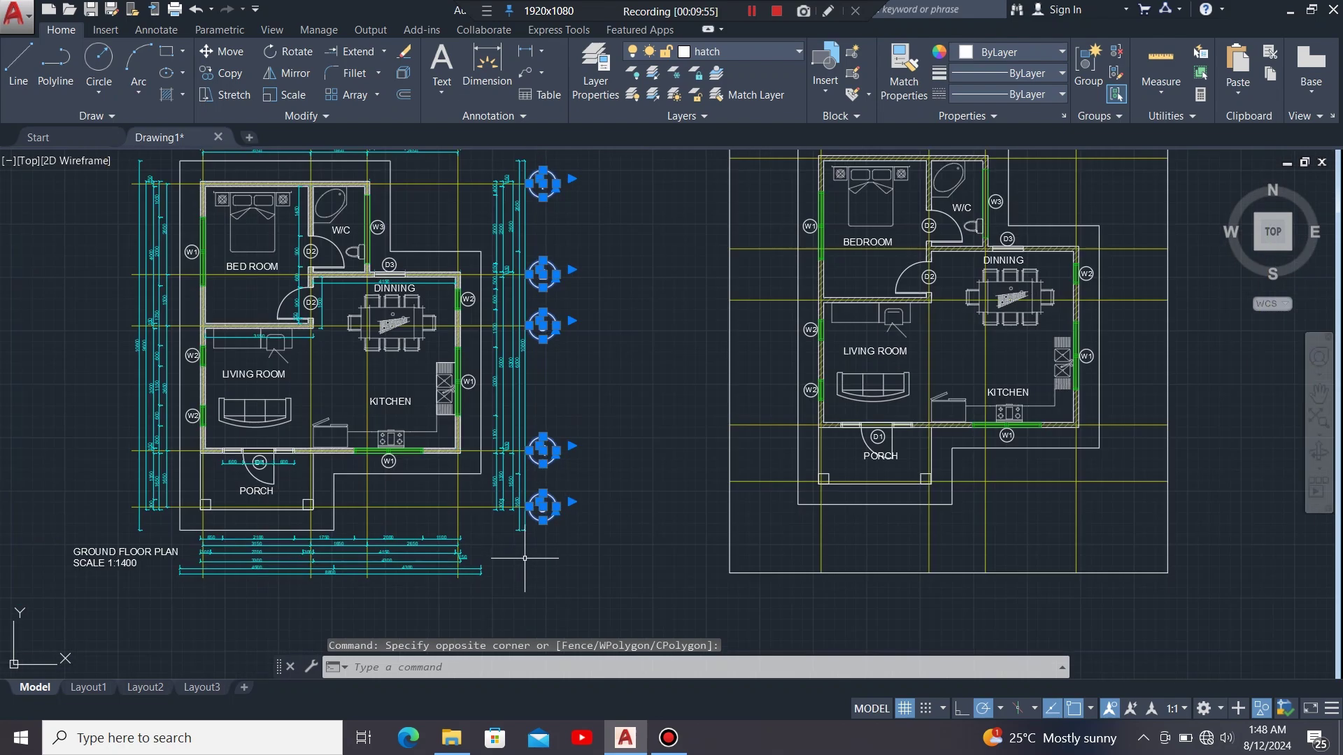
pyautogui.scroll(1, 518, 298)
pyautogui.scroll(4, 519, 298)
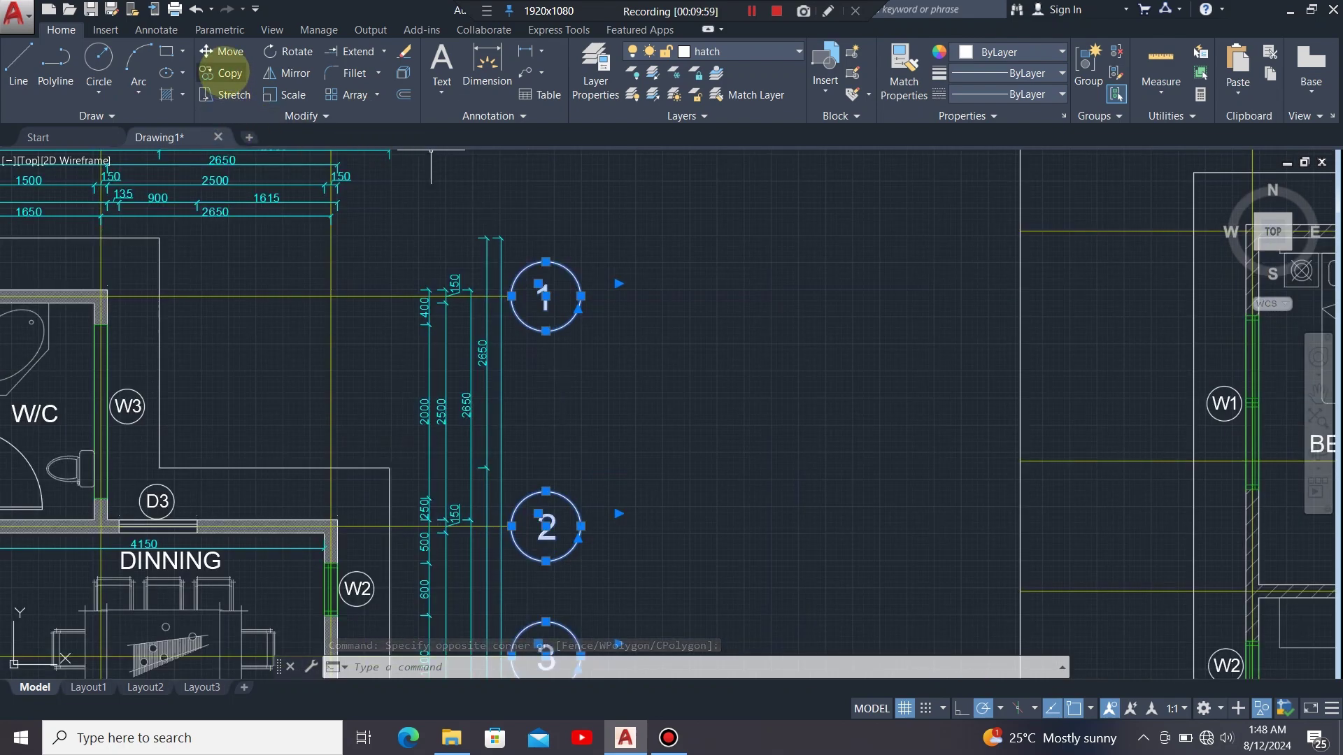
pyautogui.click(224, 73)
pyautogui.scroll(5, 530, 289)
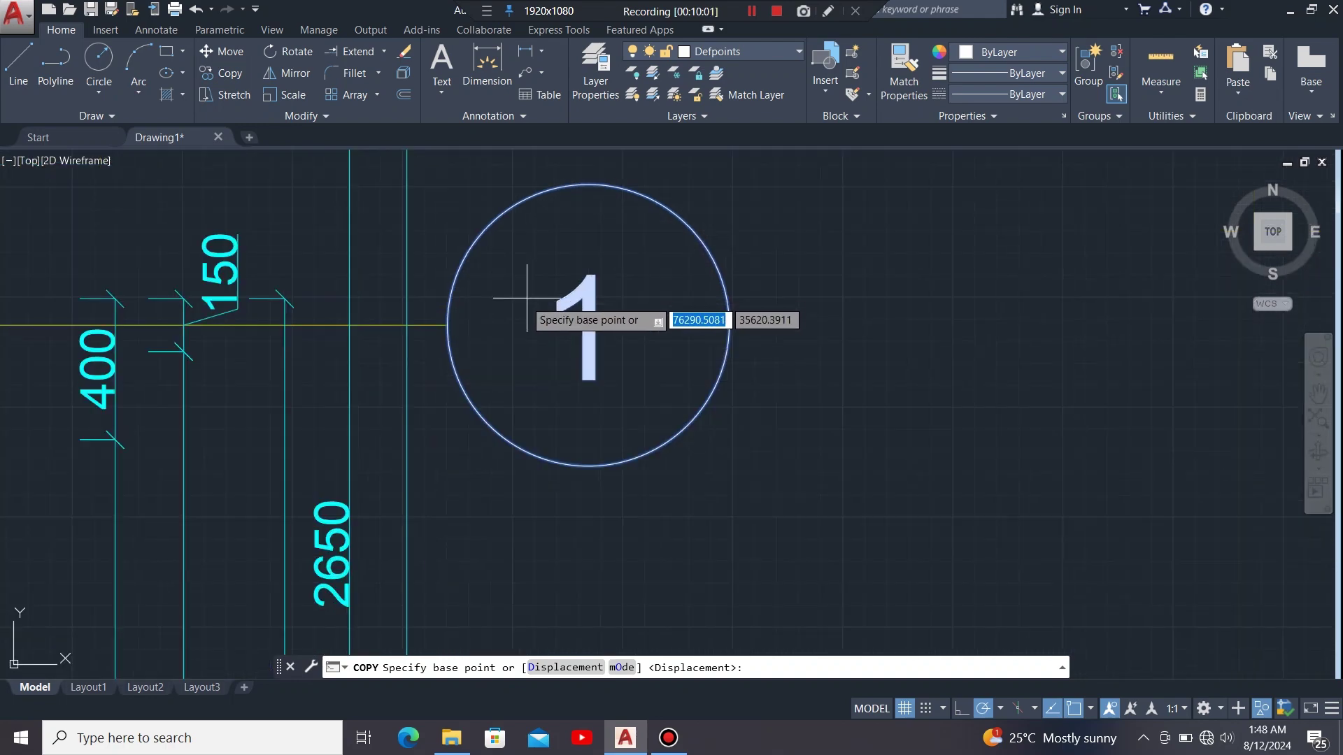
pyautogui.click(446, 325)
pyautogui.scroll(-2, 297, 255)
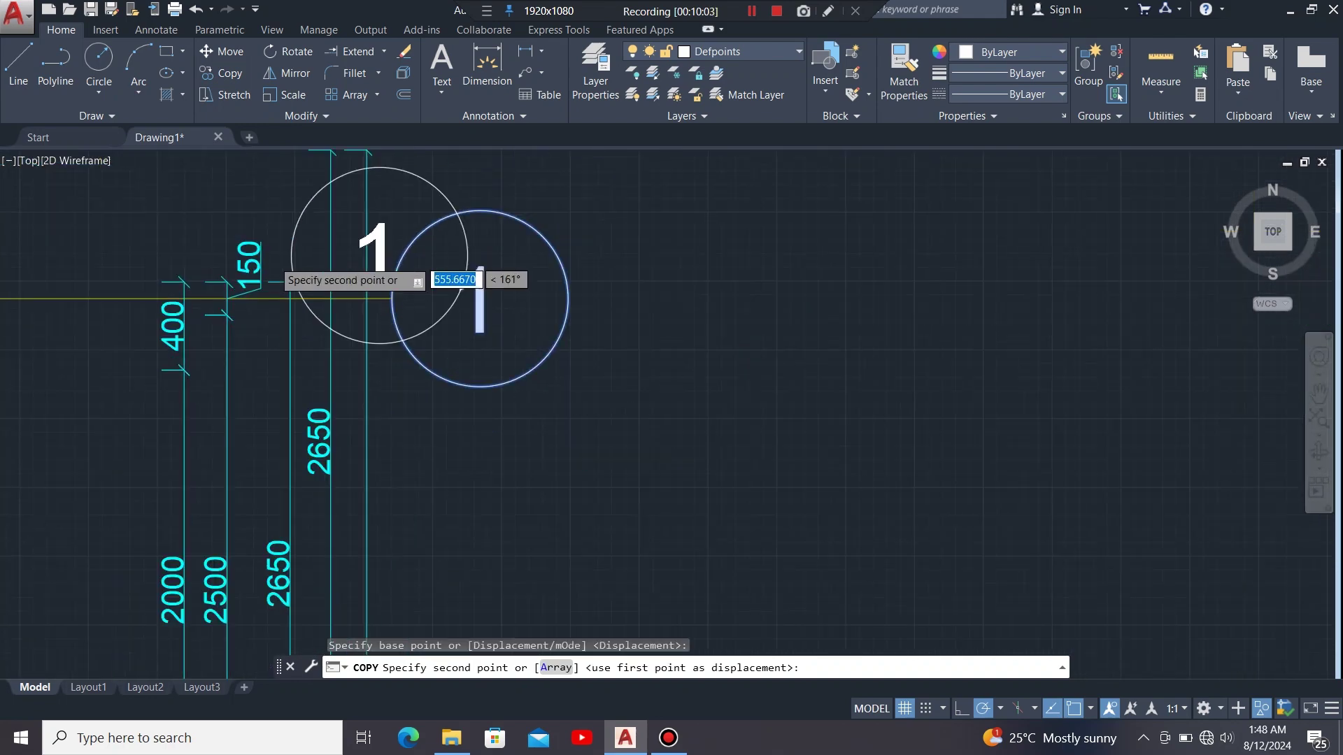
pyautogui.scroll(-4, 480, 299)
pyautogui.scroll(2, 943, 230)
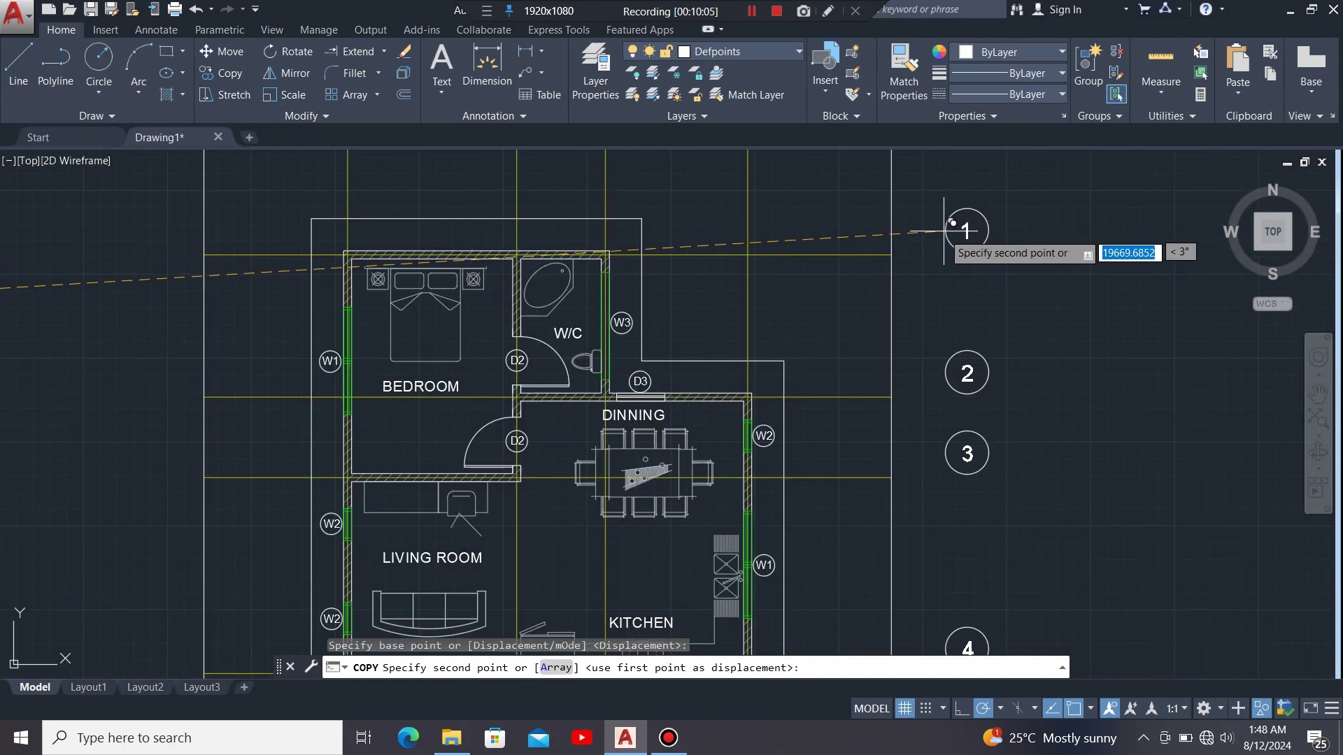
pyautogui.scroll(2, 944, 231)
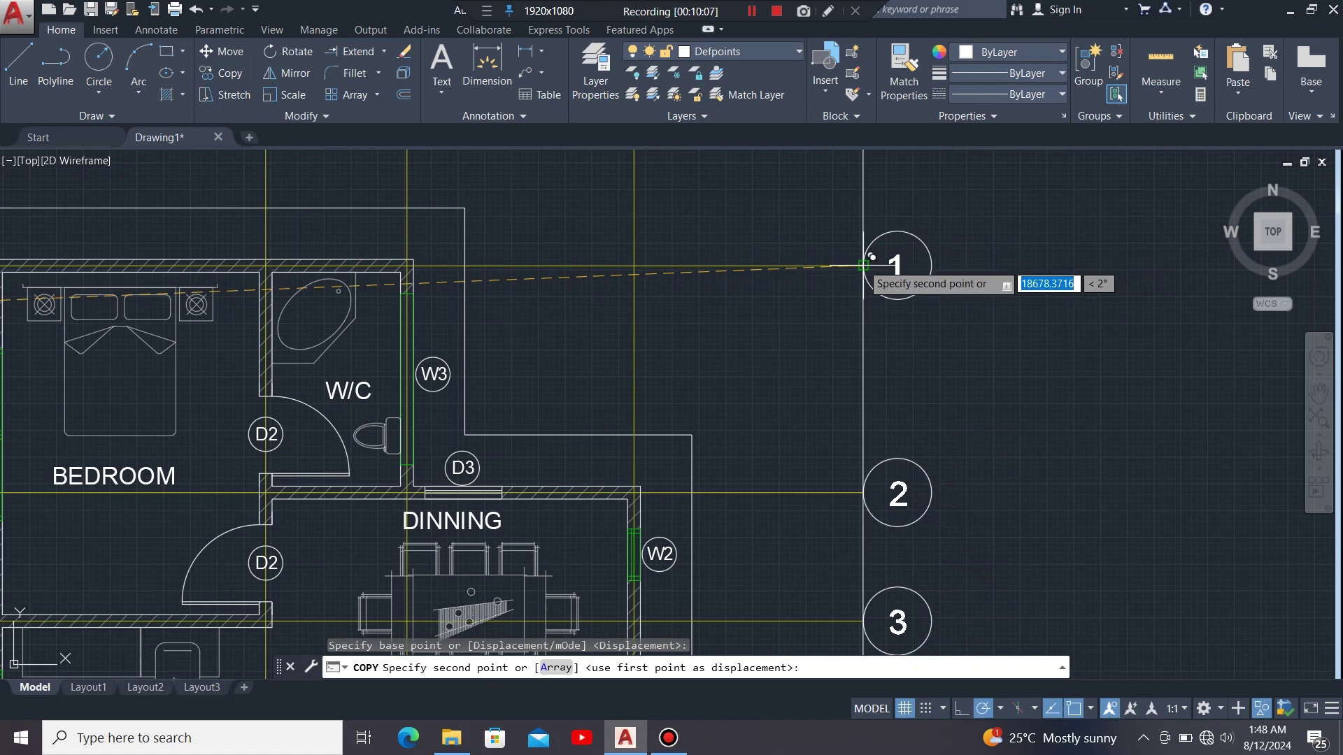
pyautogui.click(872, 257)
pyautogui.scroll(-4, 871, 241)
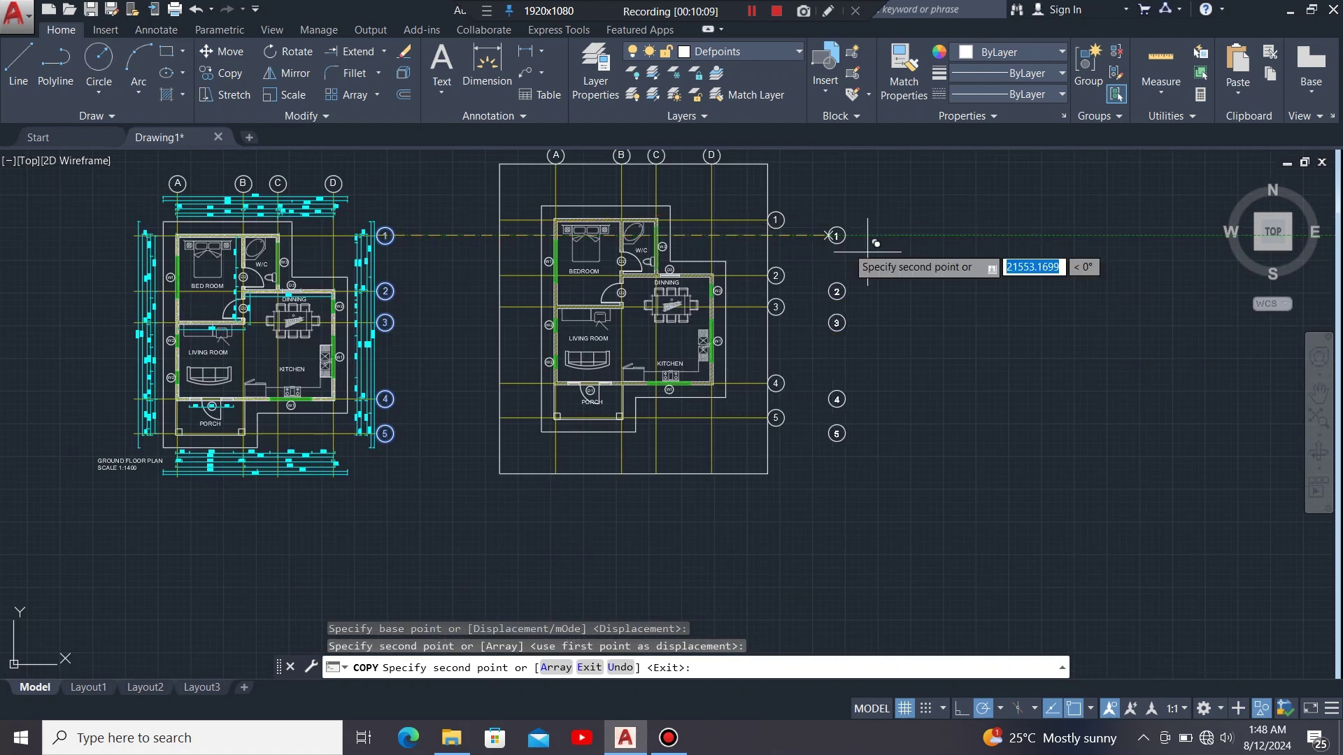
pyautogui.press('Escape')
# Compare the hatched plan's labelled grid with the dimensioned plan and its surrounding dimension strings.
pyautogui.scroll(2, 590, 185)
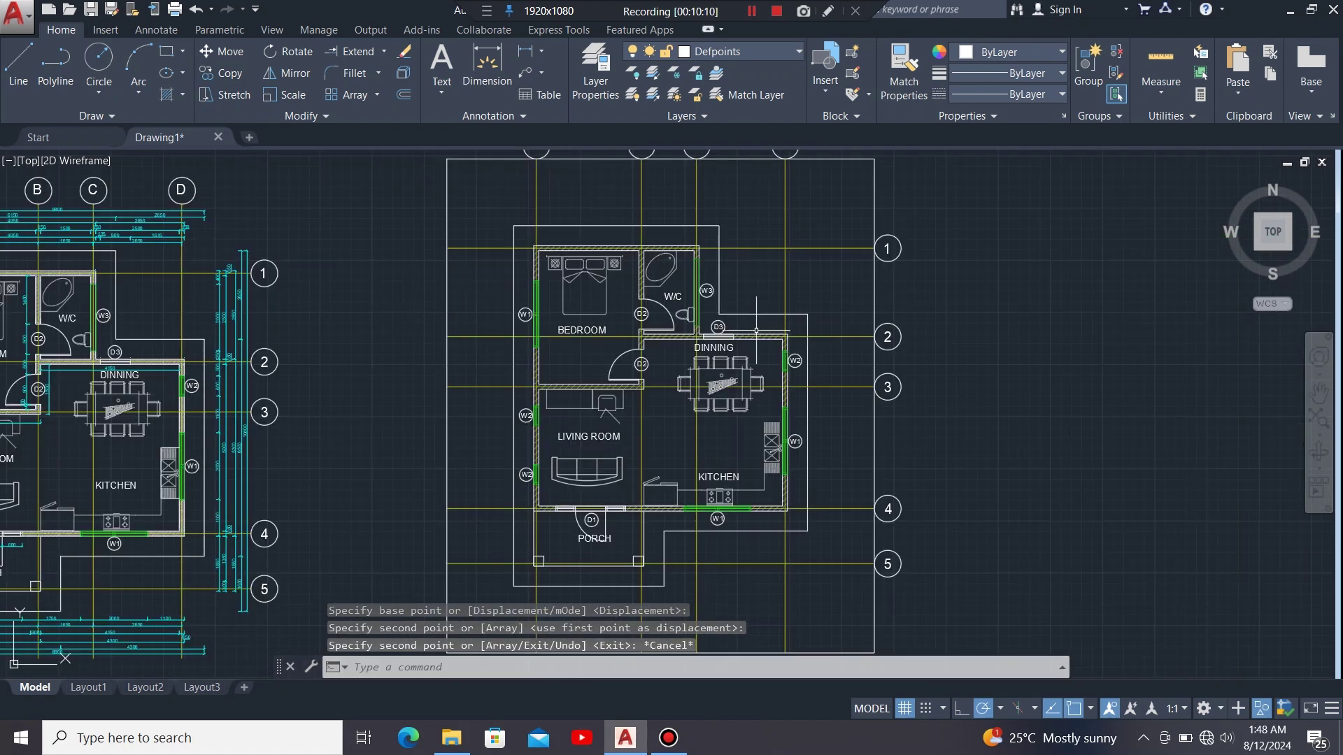
pyautogui.scroll(-2, 779, 422)
pyautogui.scroll(2, 734, 311)
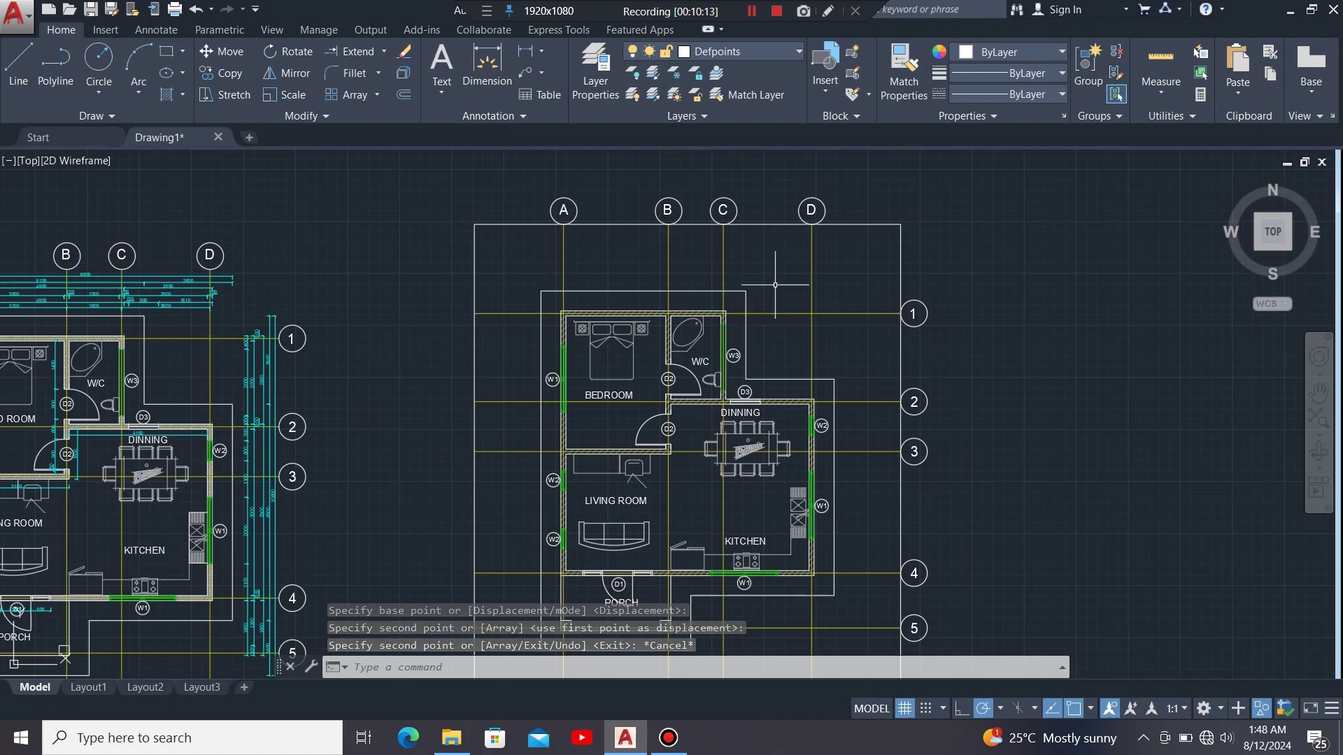
pyautogui.scroll(-1, 912, 280)
pyautogui.scroll(1, 910, 351)
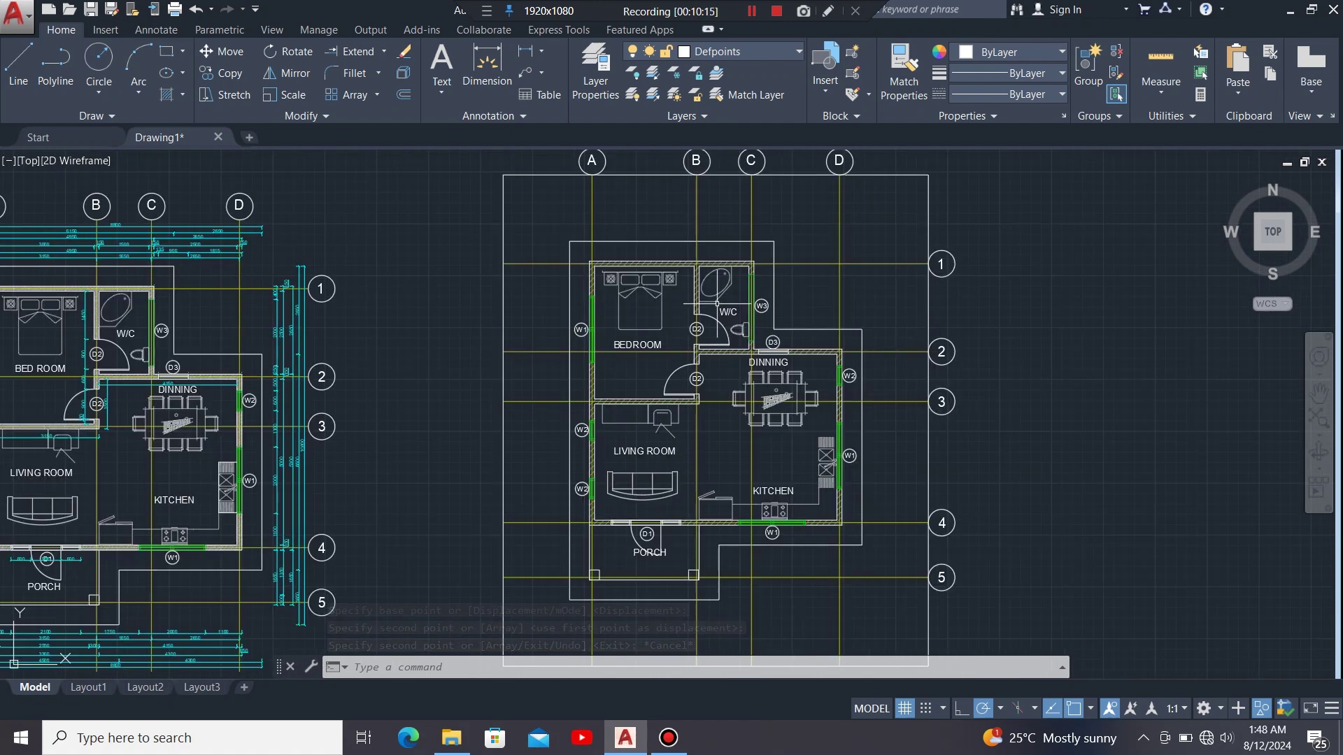
pyautogui.scroll(-2, 666, 284)
pyautogui.scroll(2, 711, 249)
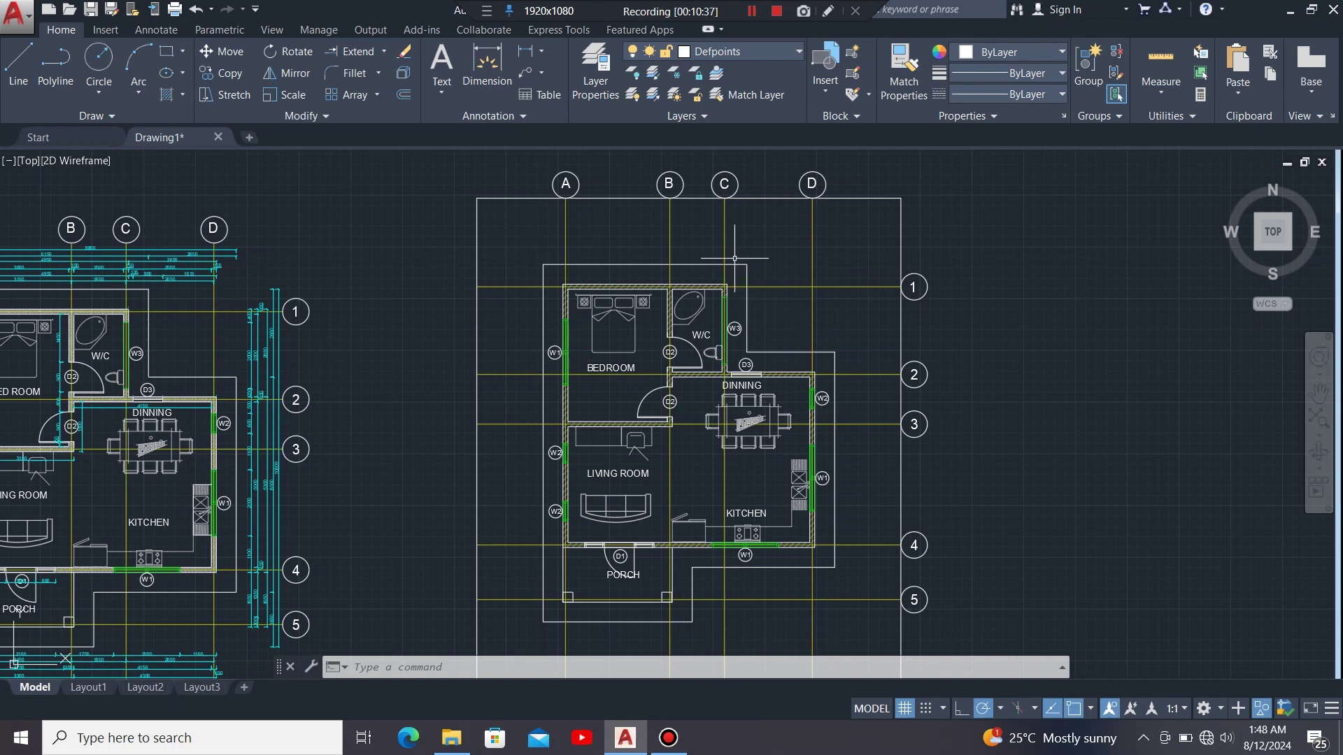
pyautogui.moveTo(790, 323)
pyautogui.mouseDown(button='middle')
pyautogui.moveTo(849, 283)
pyautogui.moveTo(925, 282)
pyautogui.mouseUp(button='middle')
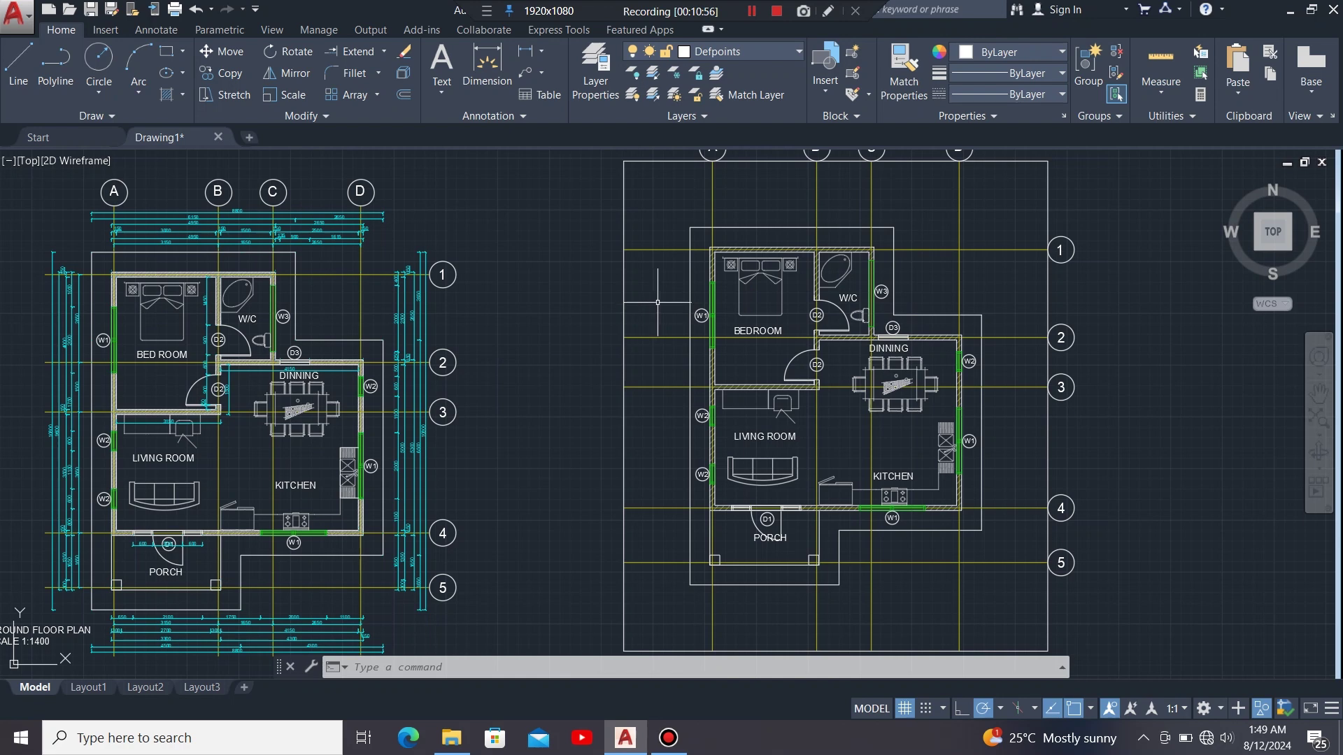
pyautogui.moveTo(667, 302); pyautogui.dragTo(609, 315, button='middle')
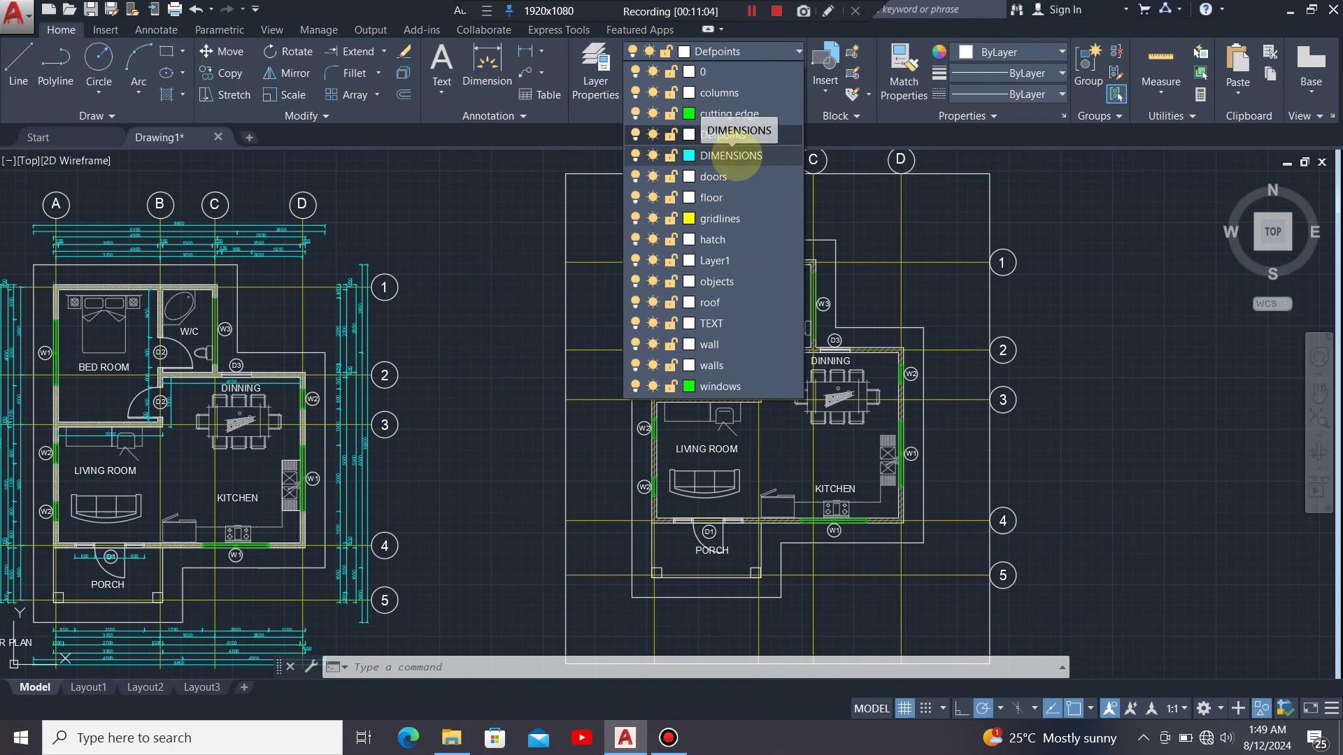
# On the DIMENSIONS layer, dimension the overall width of the hatched plan's outer outline, placing the dimension line just below grid bubbles A to D.
pyautogui.click(731, 155)
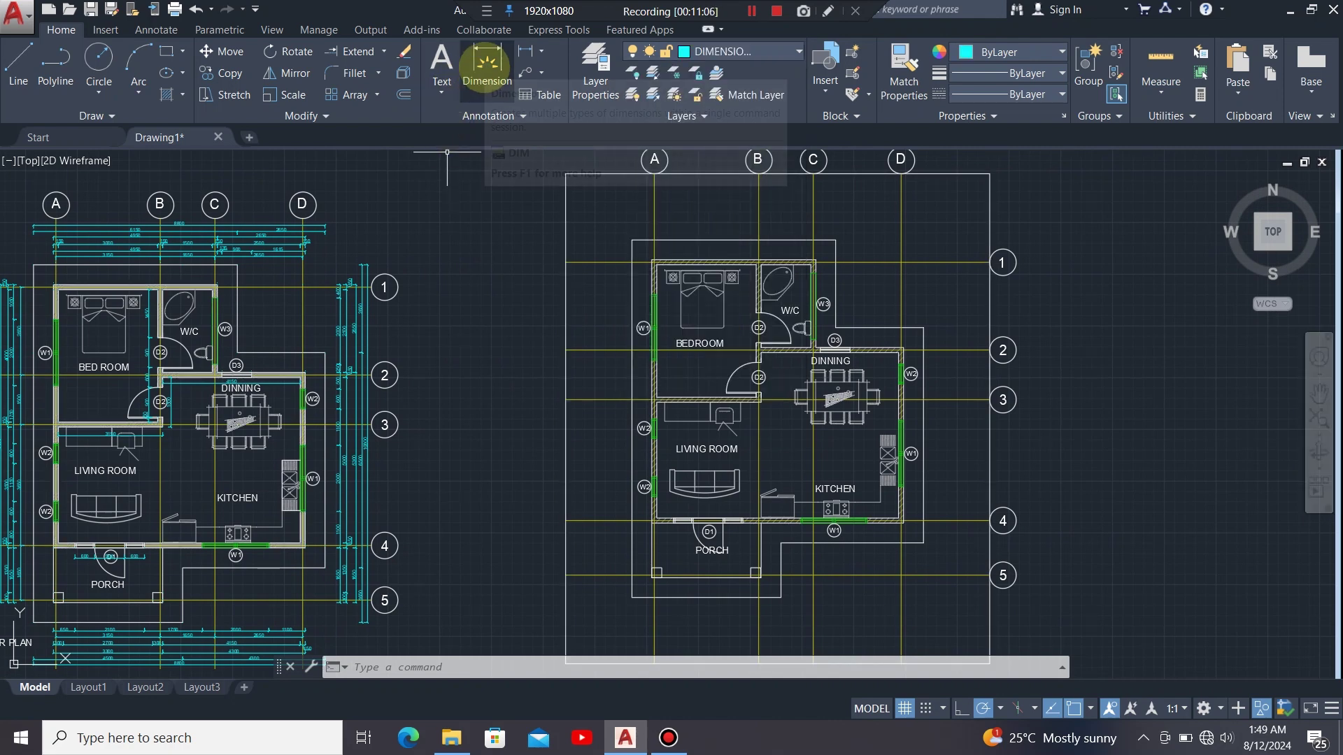
pyautogui.click(487, 65)
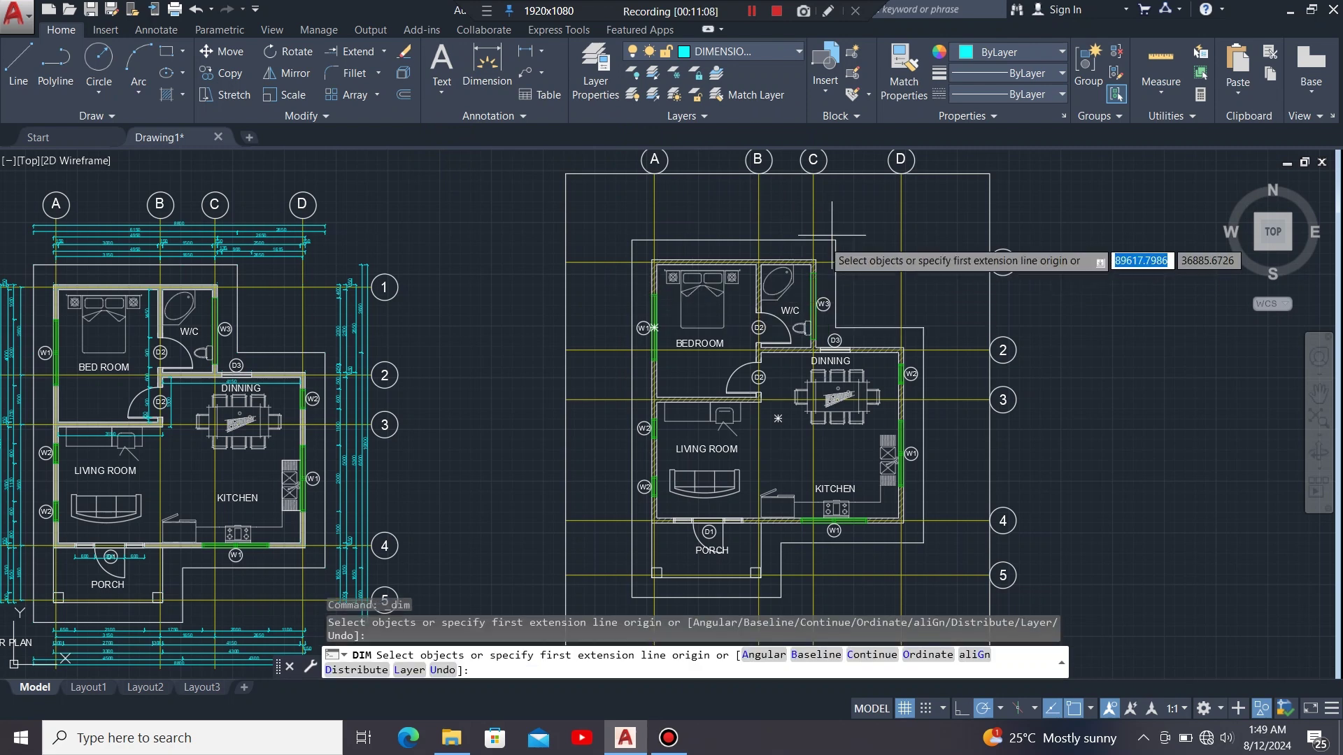
pyautogui.scroll(4, 944, 330)
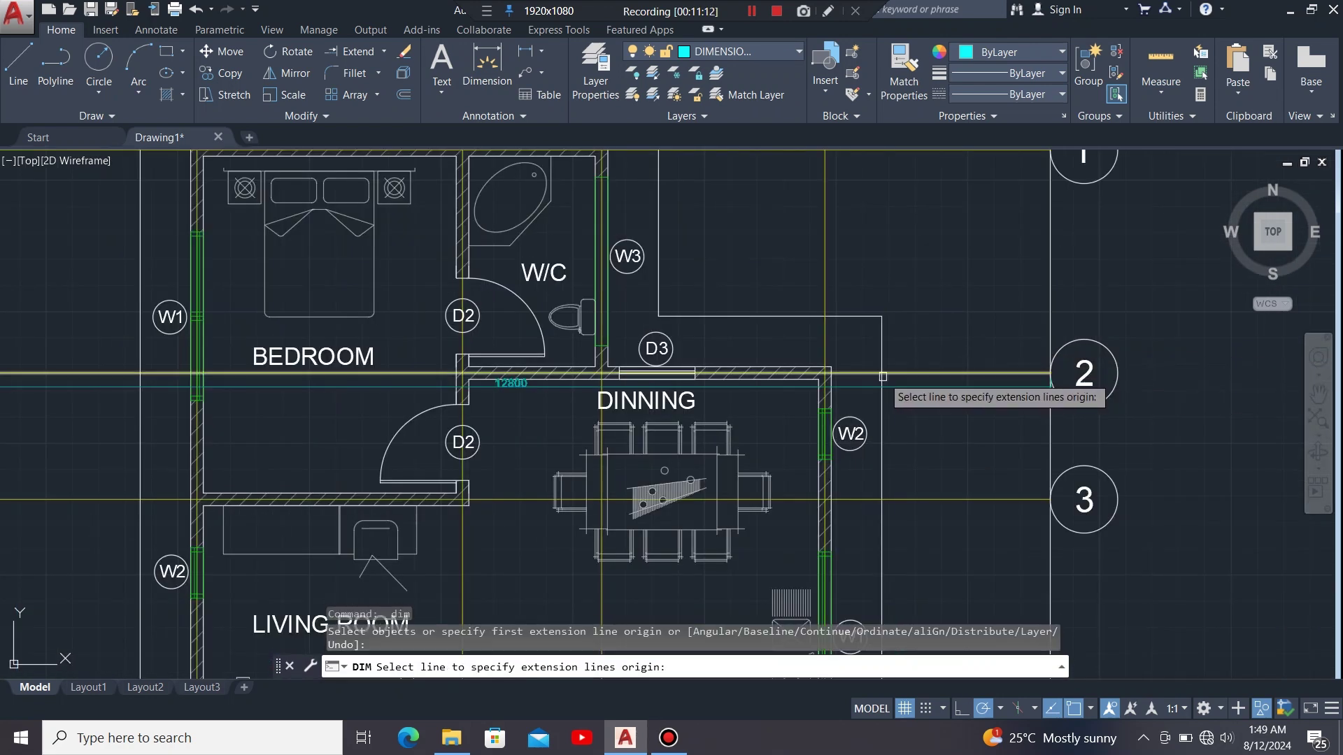
pyautogui.click(882, 372)
pyautogui.scroll(-3, 882, 372)
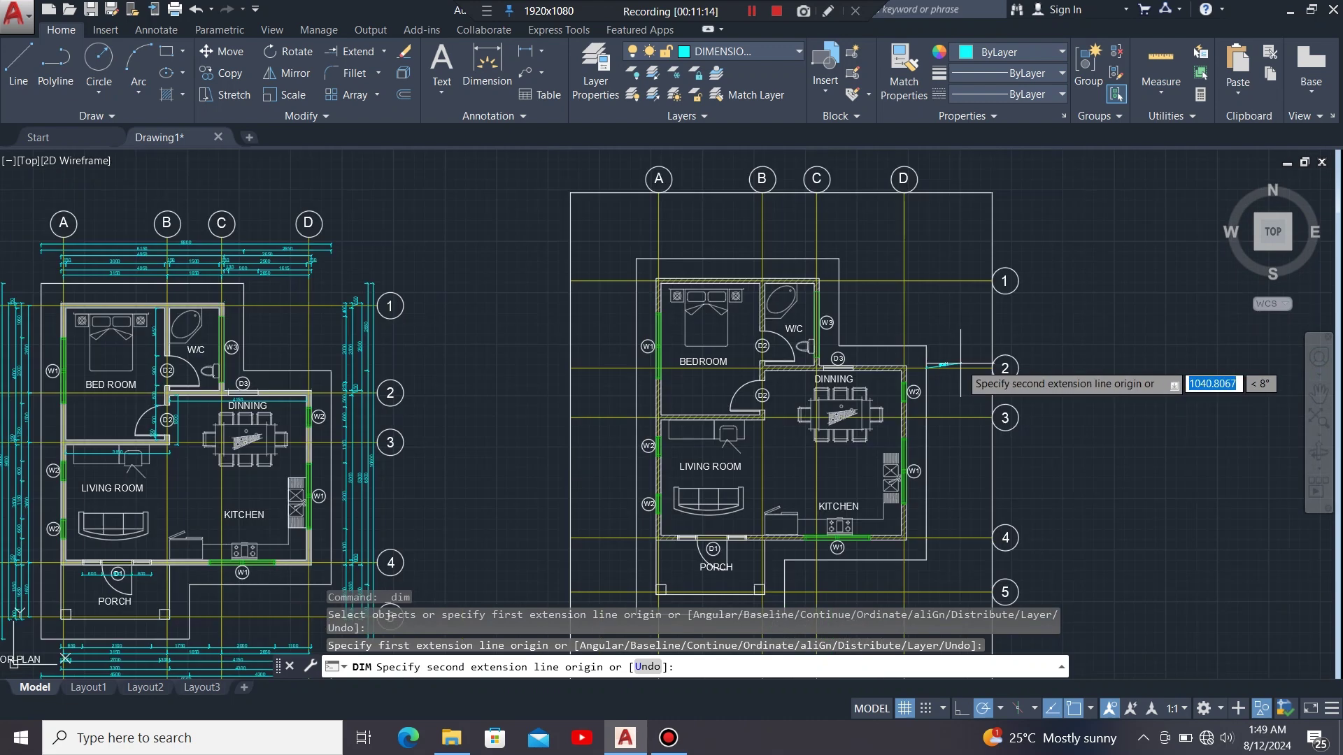
pyautogui.scroll(3, 615, 367)
pyautogui.scroll(2, 607, 364)
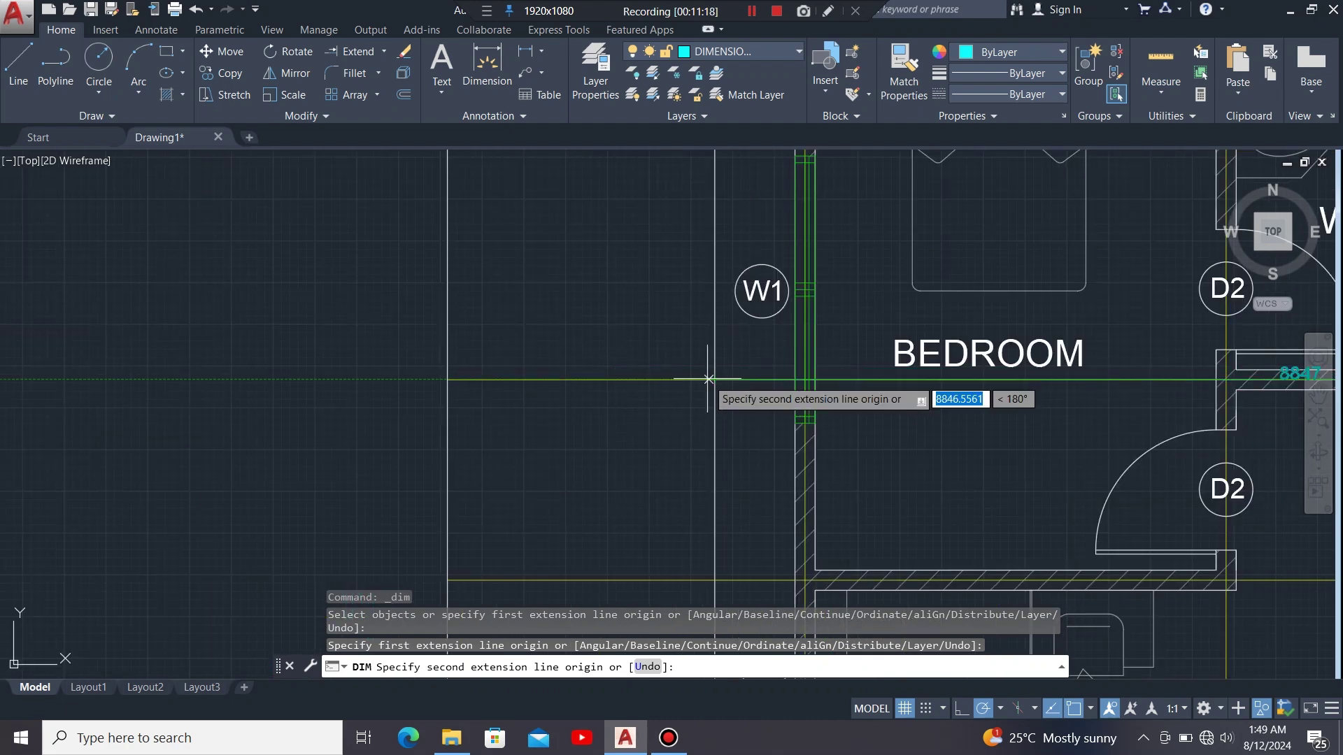
pyautogui.click(714, 380)
pyautogui.scroll(-5, 642, 368)
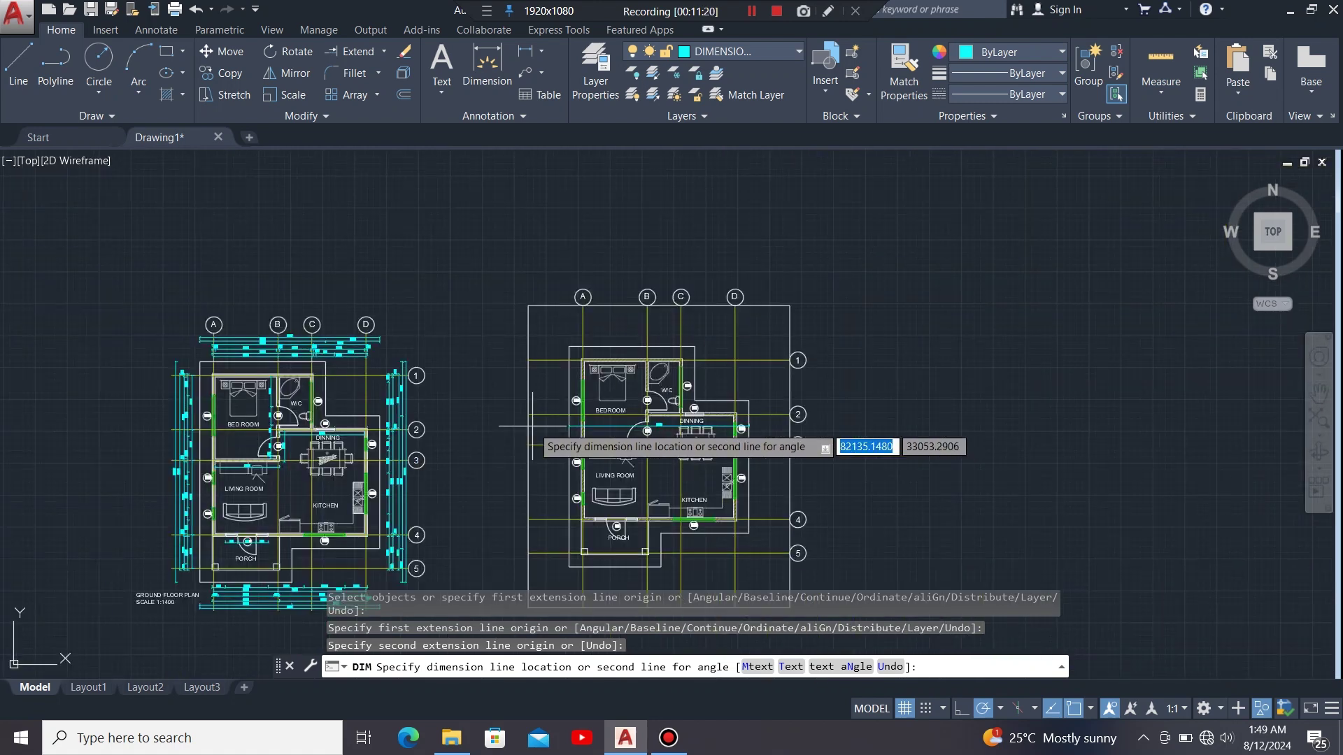
pyautogui.scroll(8, 672, 311)
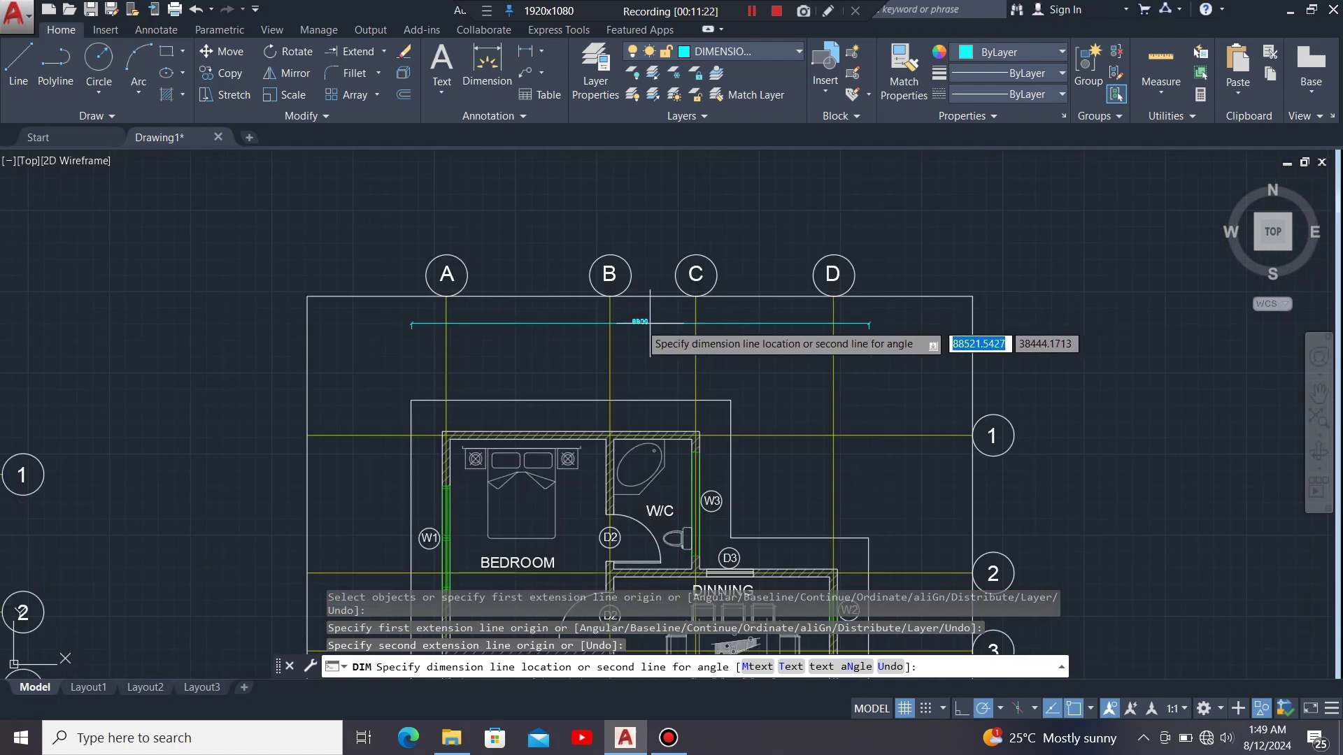
pyautogui.scroll(-2, 677, 315)
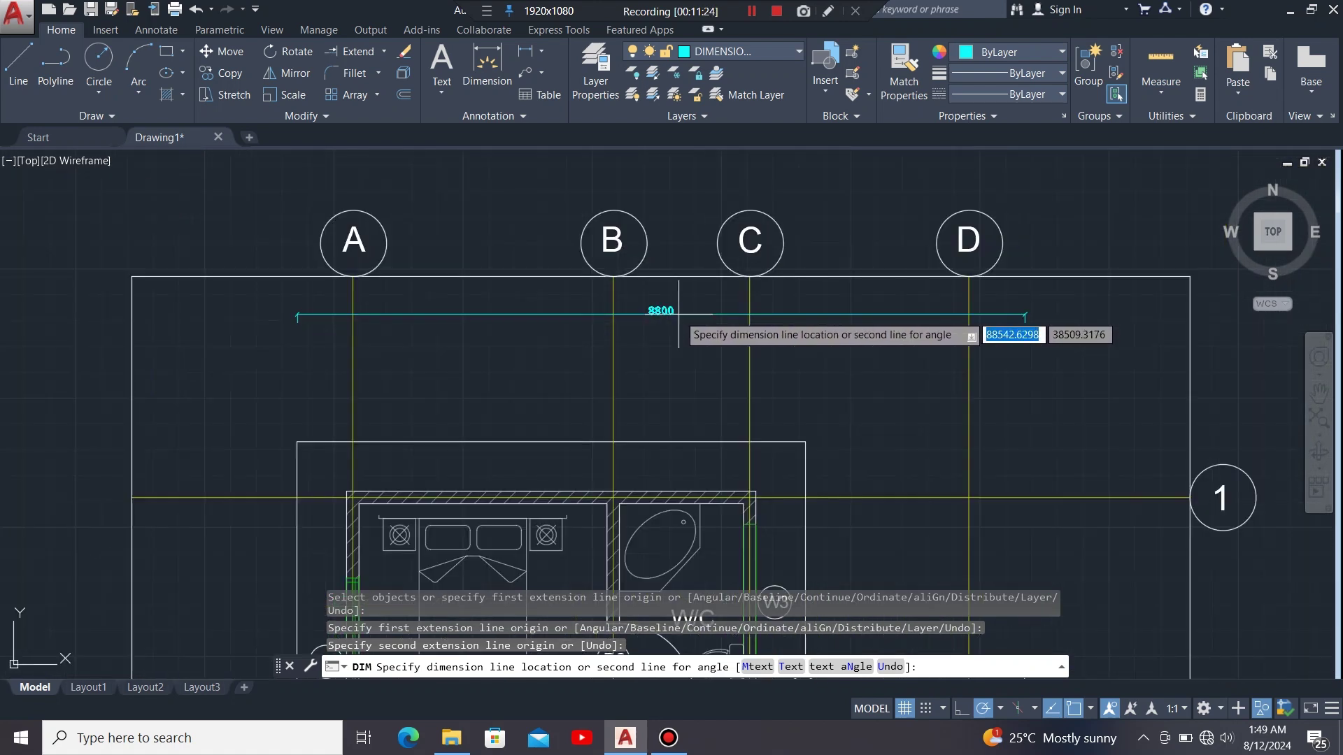
pyautogui.click(682, 309)
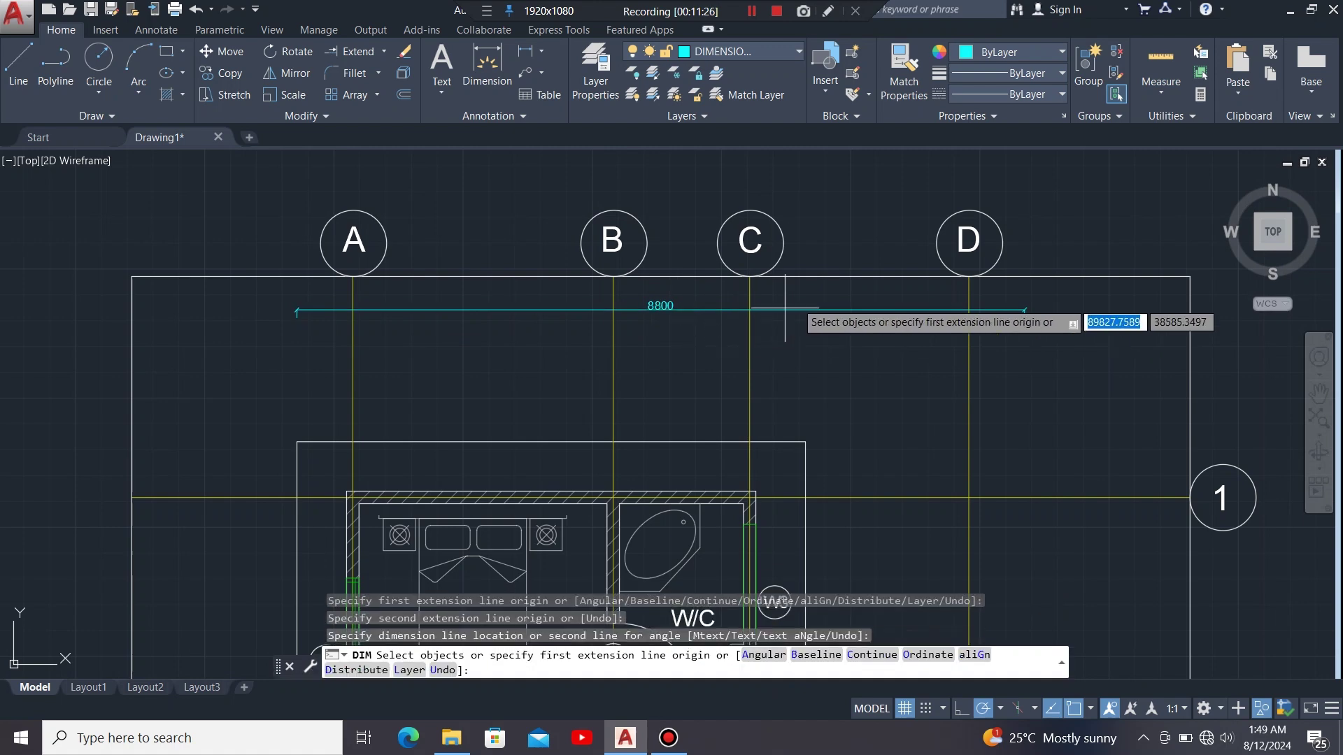
pyautogui.scroll(-3, 776, 283)
pyautogui.scroll(3, 759, 303)
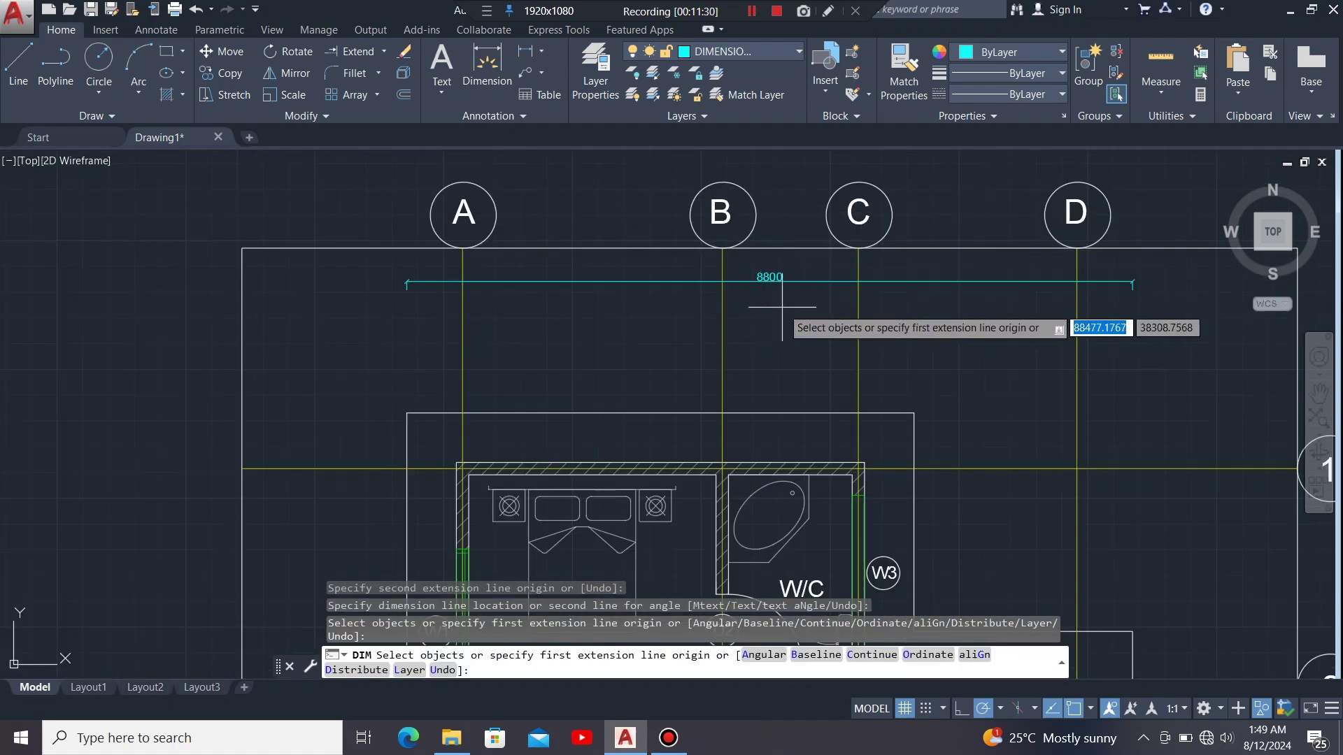
pyautogui.scroll(5, 778, 285)
pyautogui.write('c')
pyautogui.press('Return')
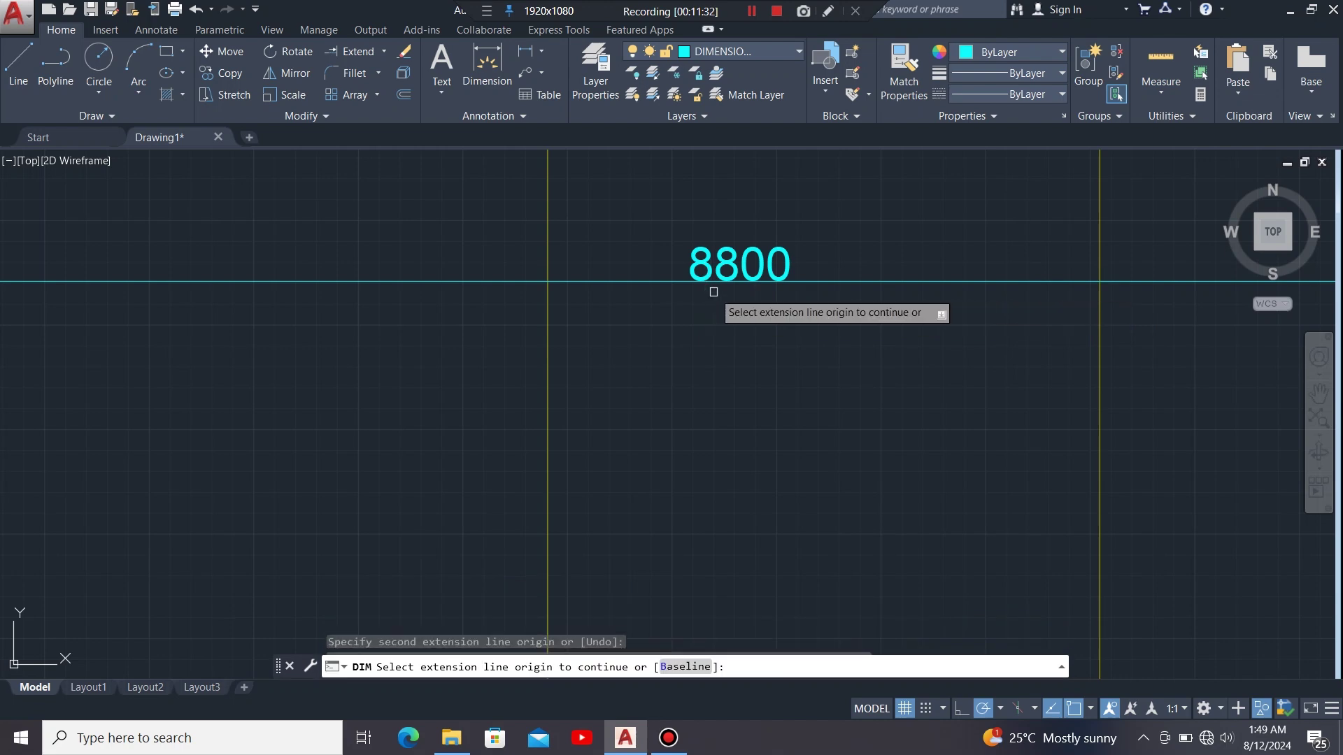
pyautogui.press('Return')
pyautogui.scroll(-6, 920, 293)
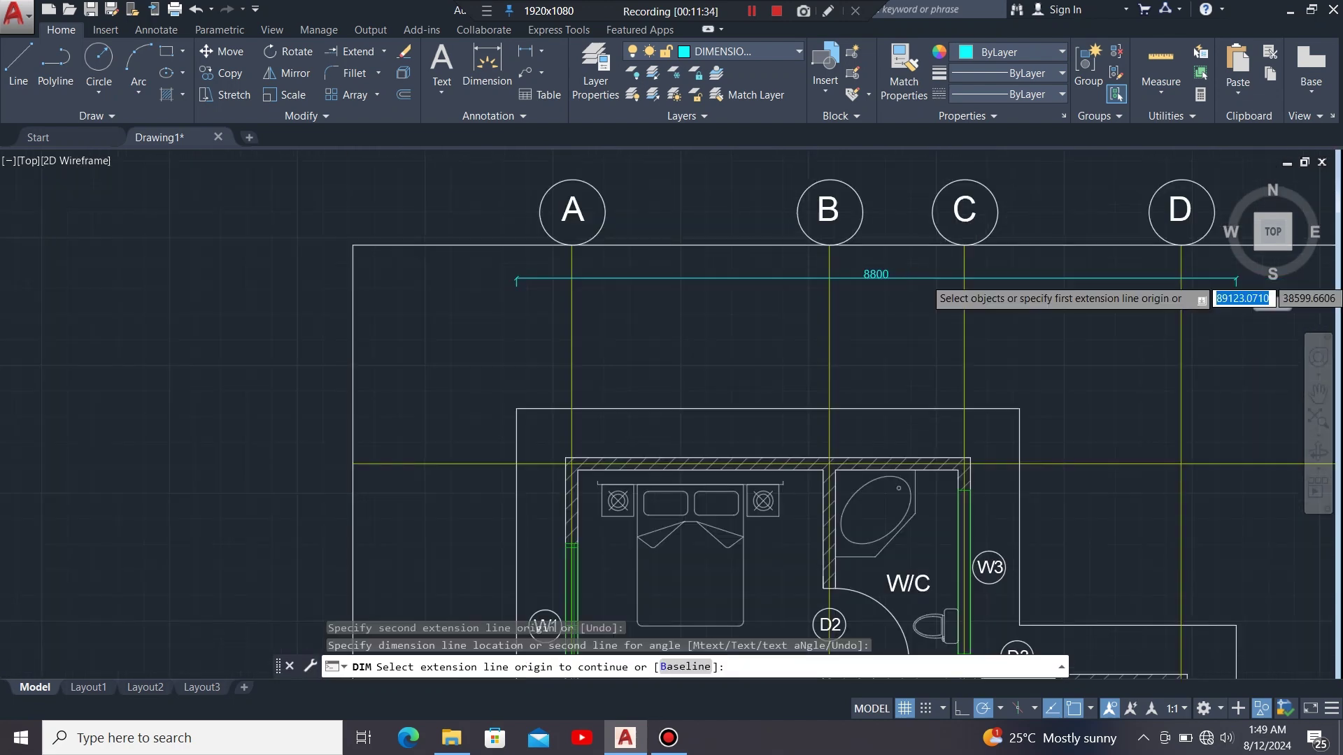
pyautogui.scroll(6, 603, 320)
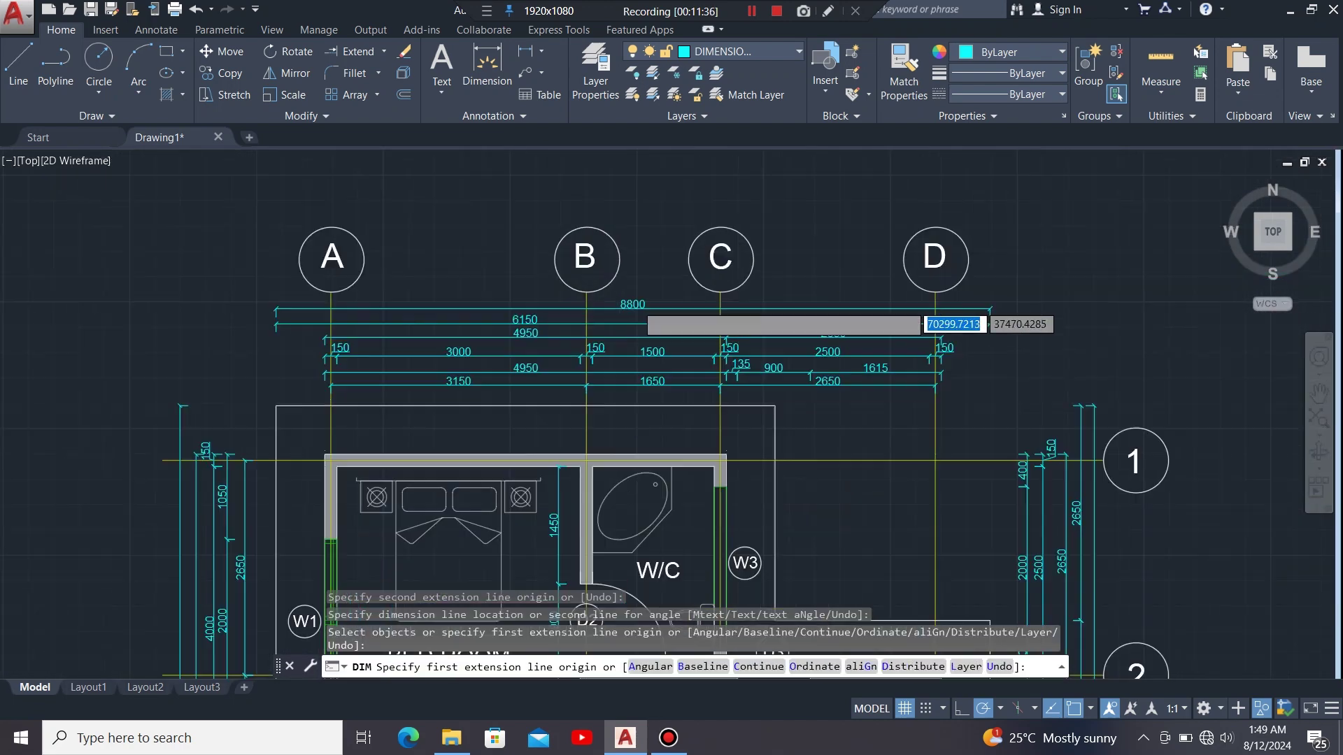
pyautogui.write('c')
pyautogui.press('Return')
pyautogui.scroll(-6, 603, 320)
pyautogui.press('Return')
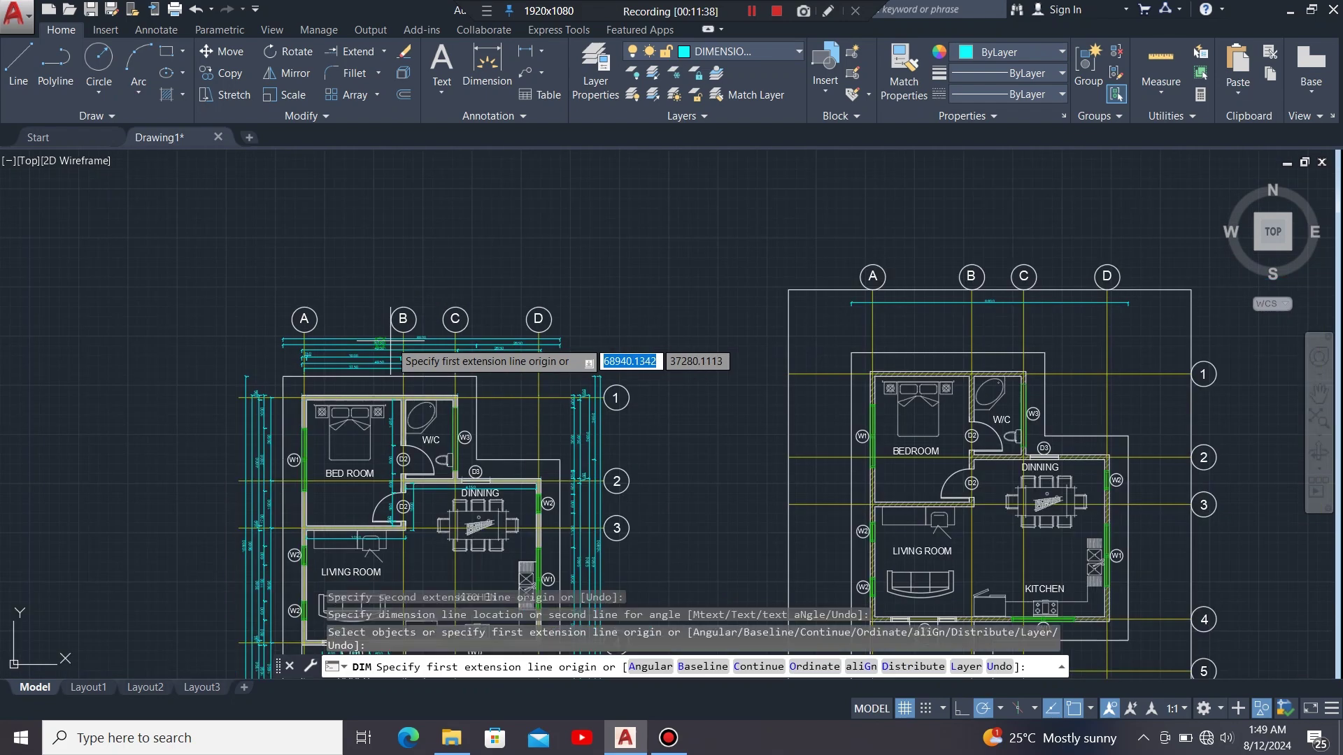
pyautogui.write('c')
pyautogui.press('Return')
pyautogui.scroll(5, 442, 356)
pyautogui.press('Return')
pyautogui.scroll(2, 448, 332)
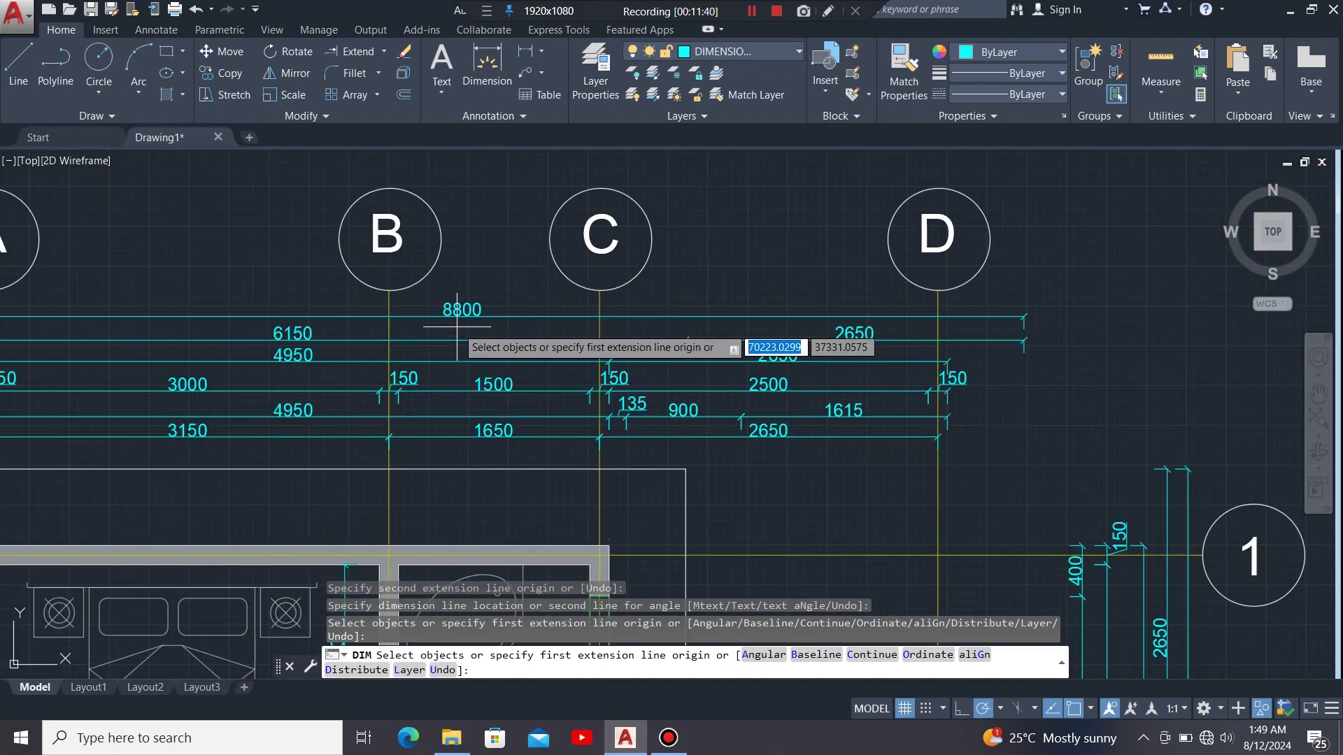
pyautogui.scroll(4, 457, 326)
pyautogui.scroll(-8, 378, 297)
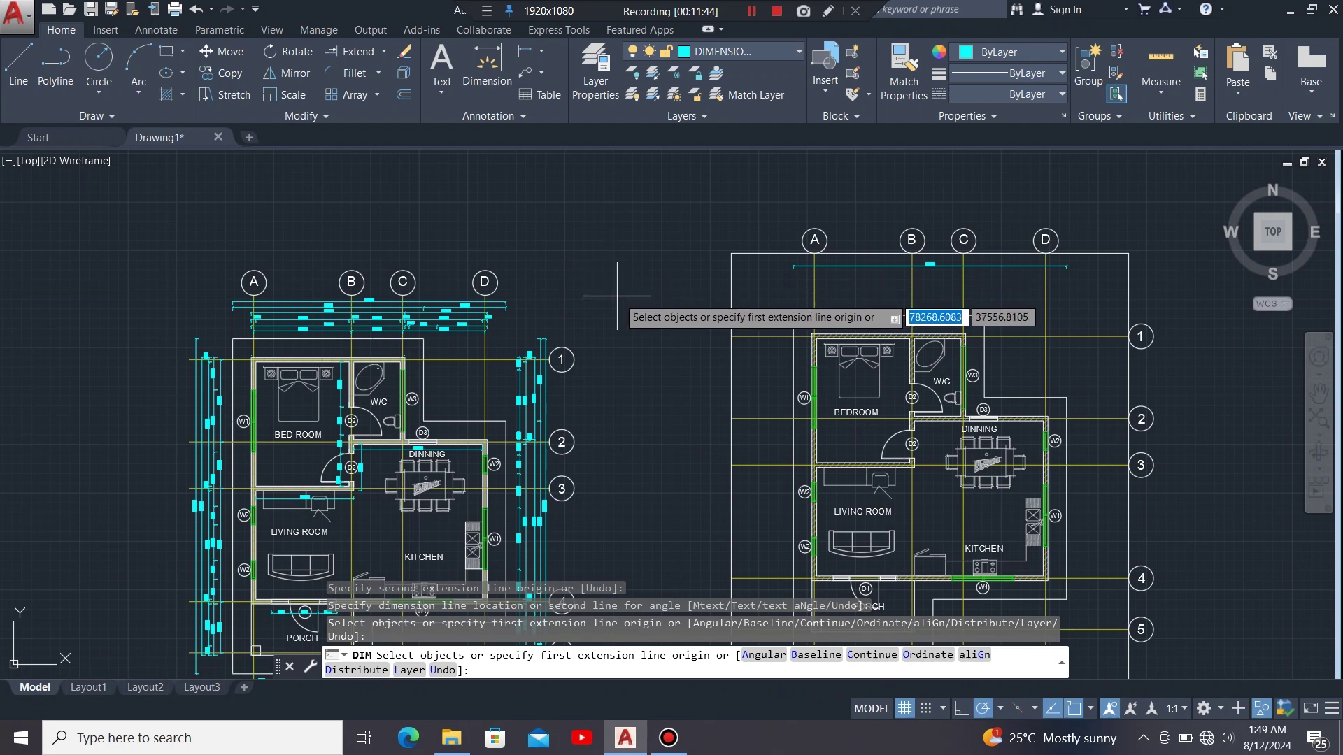
# Dimension the hatched plan's outer outline along its upper edge above the bedroom and W/C, placing it just below the overall width dimension.
pyautogui.scroll(2, 1057, 308)
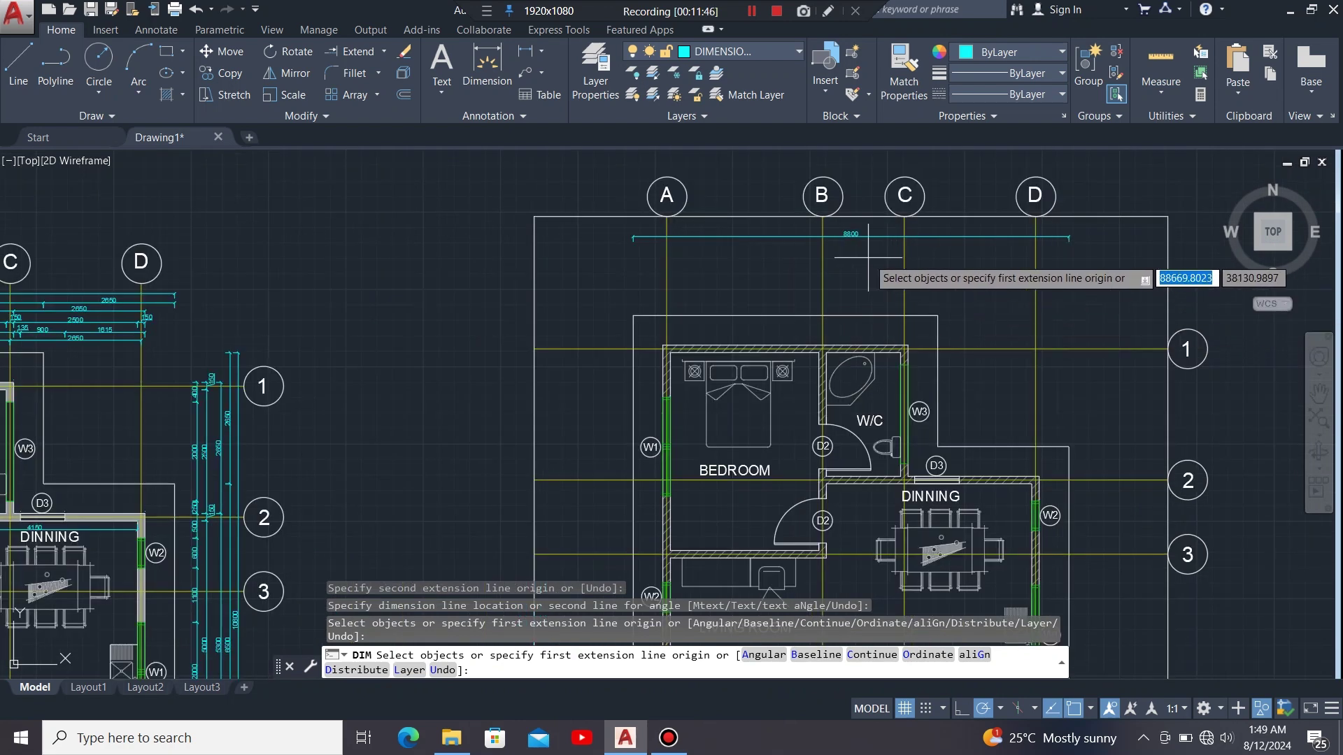
pyautogui.press('Return')
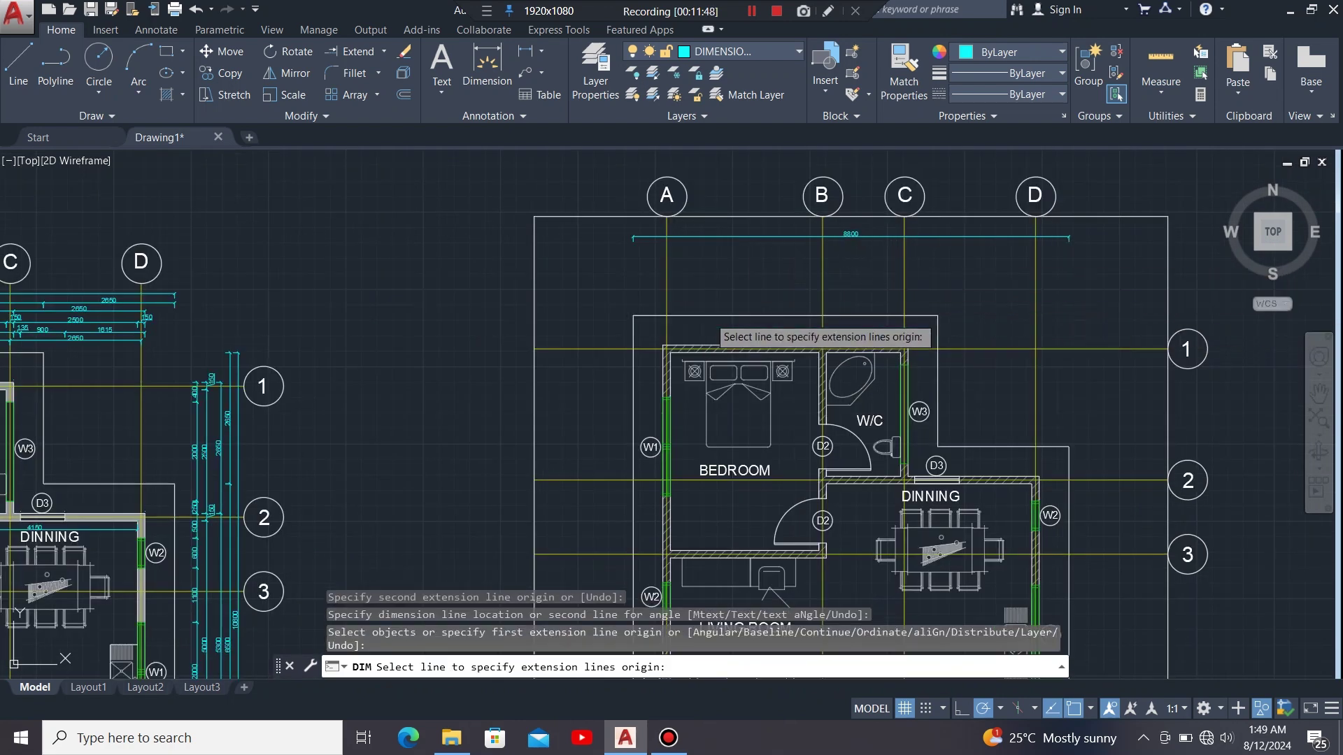
pyautogui.click(709, 316)
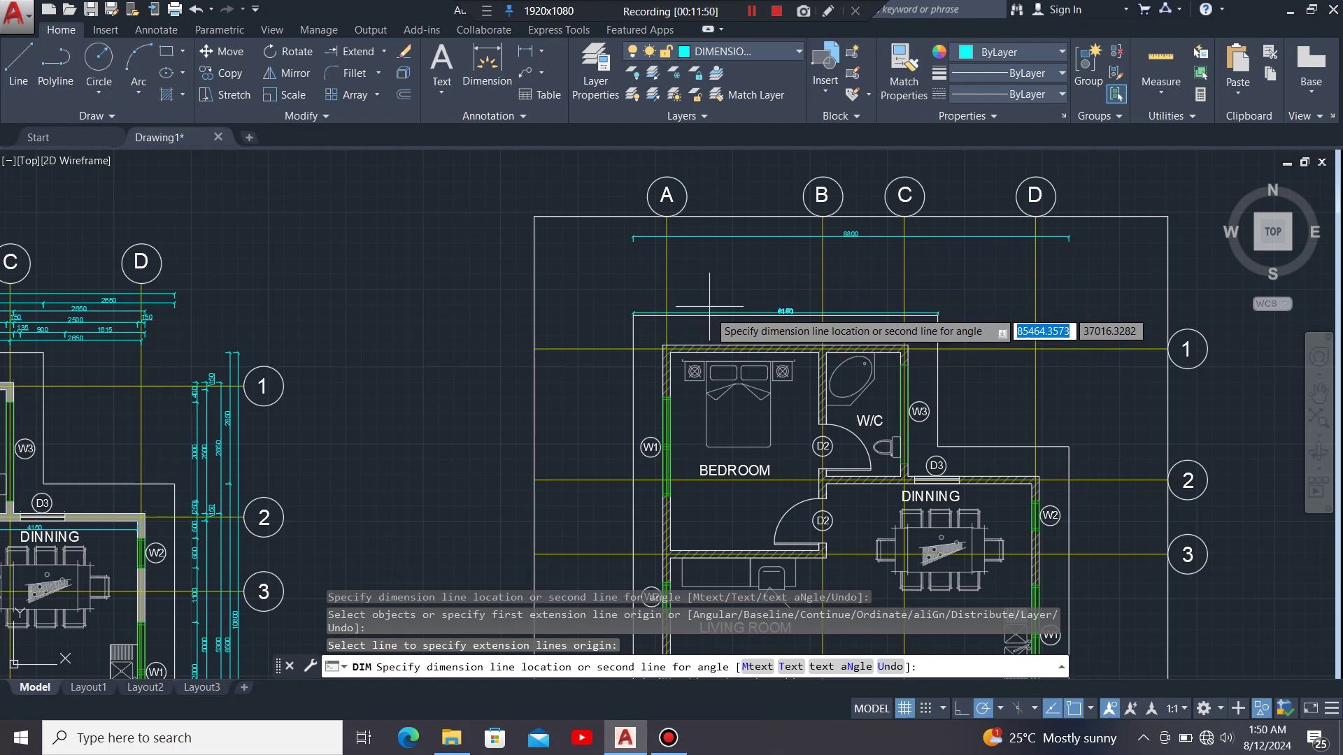
pyautogui.scroll(4, 867, 266)
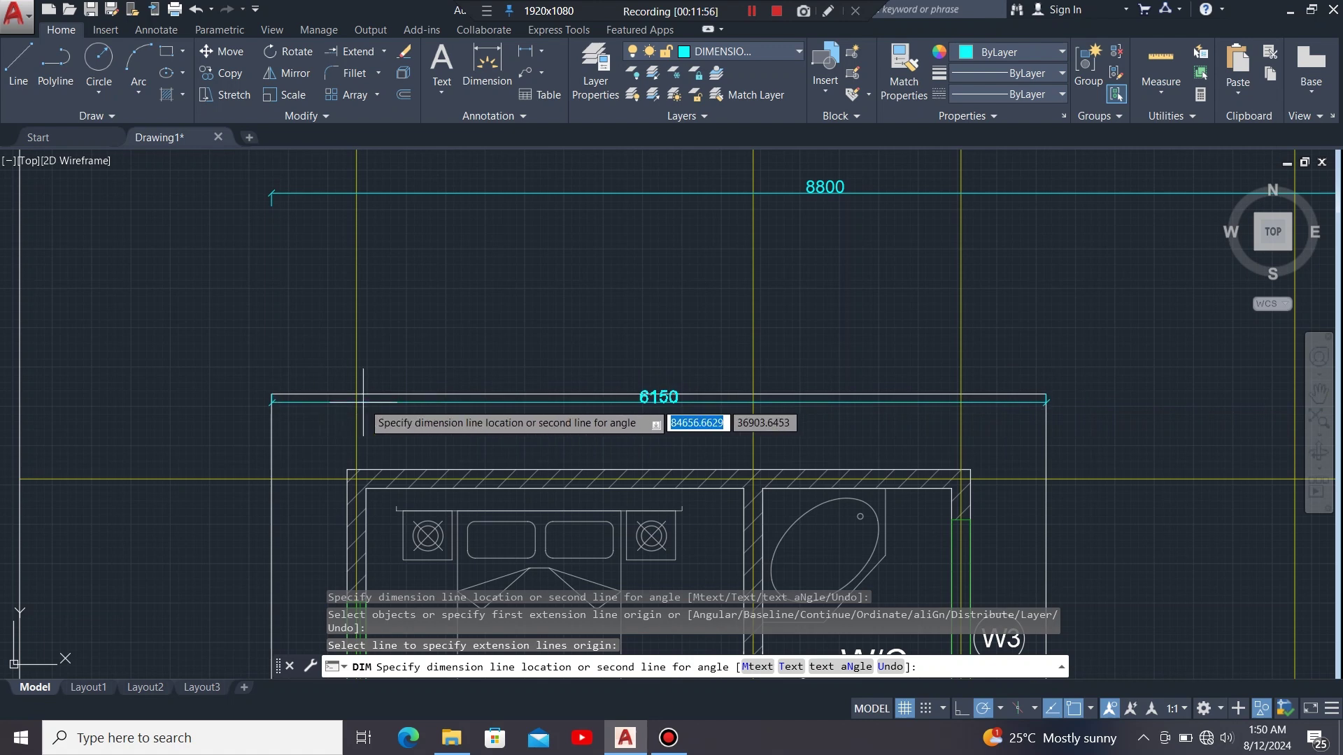
pyautogui.click(623, 223)
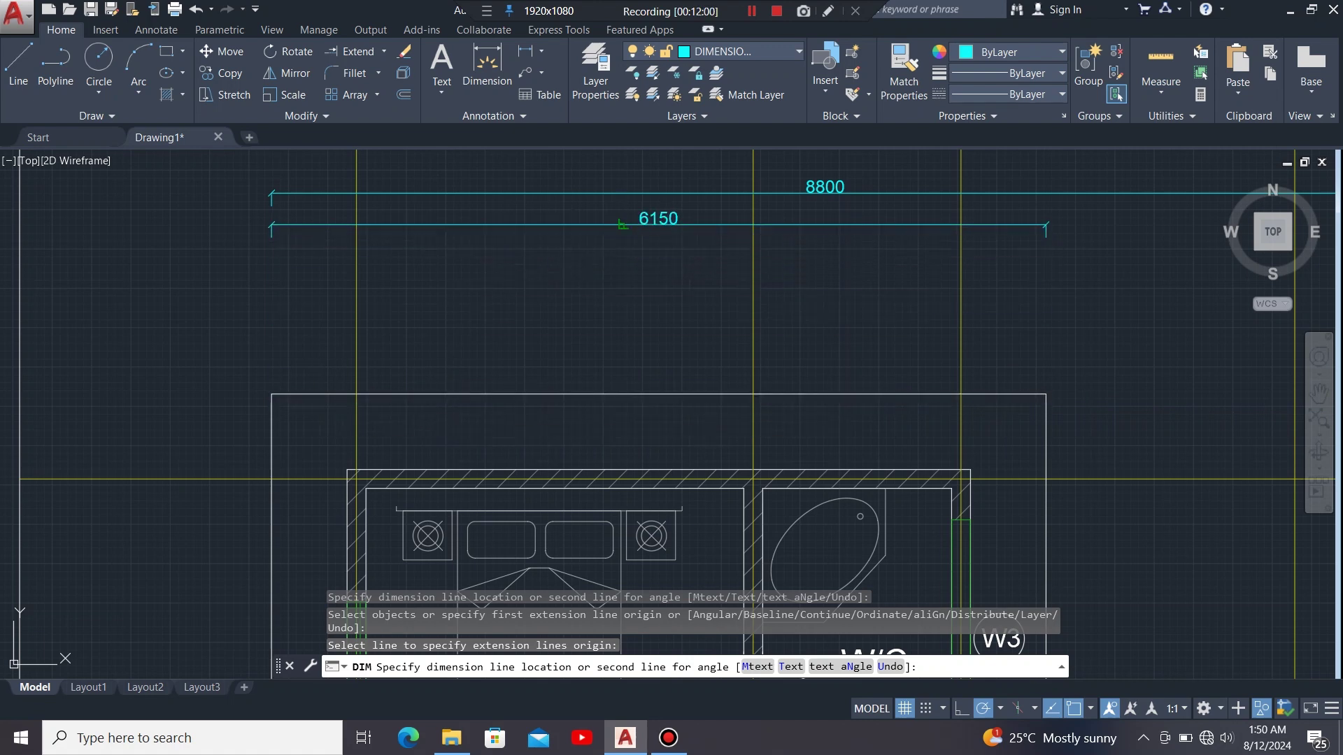
pyautogui.scroll(-4, 374, 269)
pyautogui.scroll(2, 619, 265)
pyautogui.press('Return')
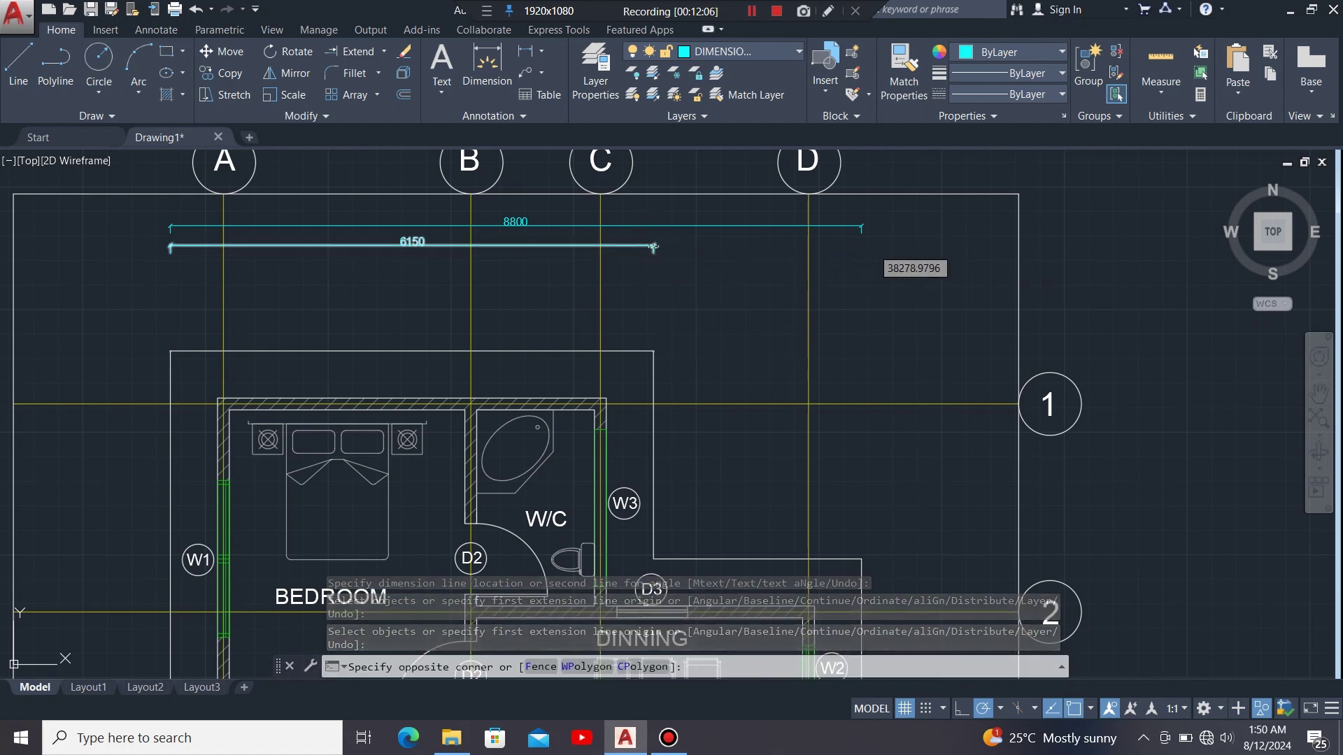
# Continue that outline dimension from its end near grid C to the outer outline's corner beyond grid D.
pyautogui.click(647, 280)
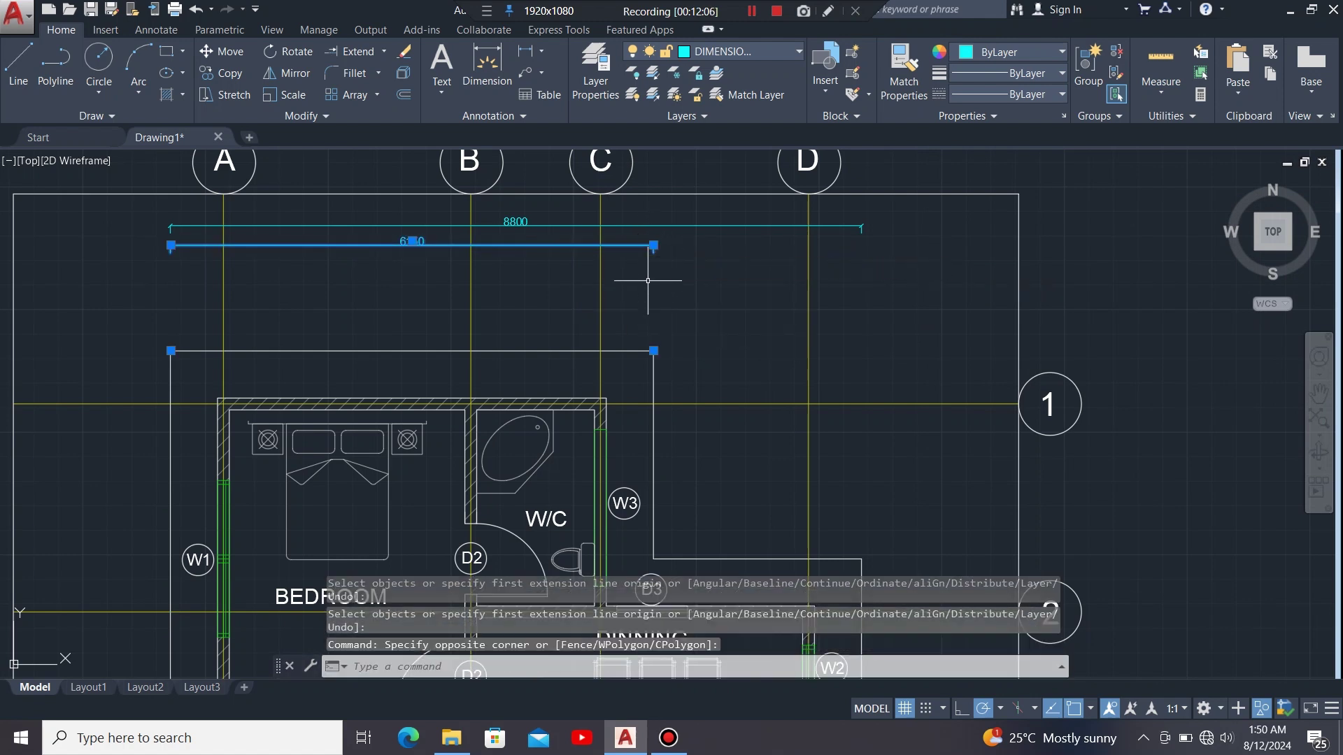
pyautogui.click(653, 244)
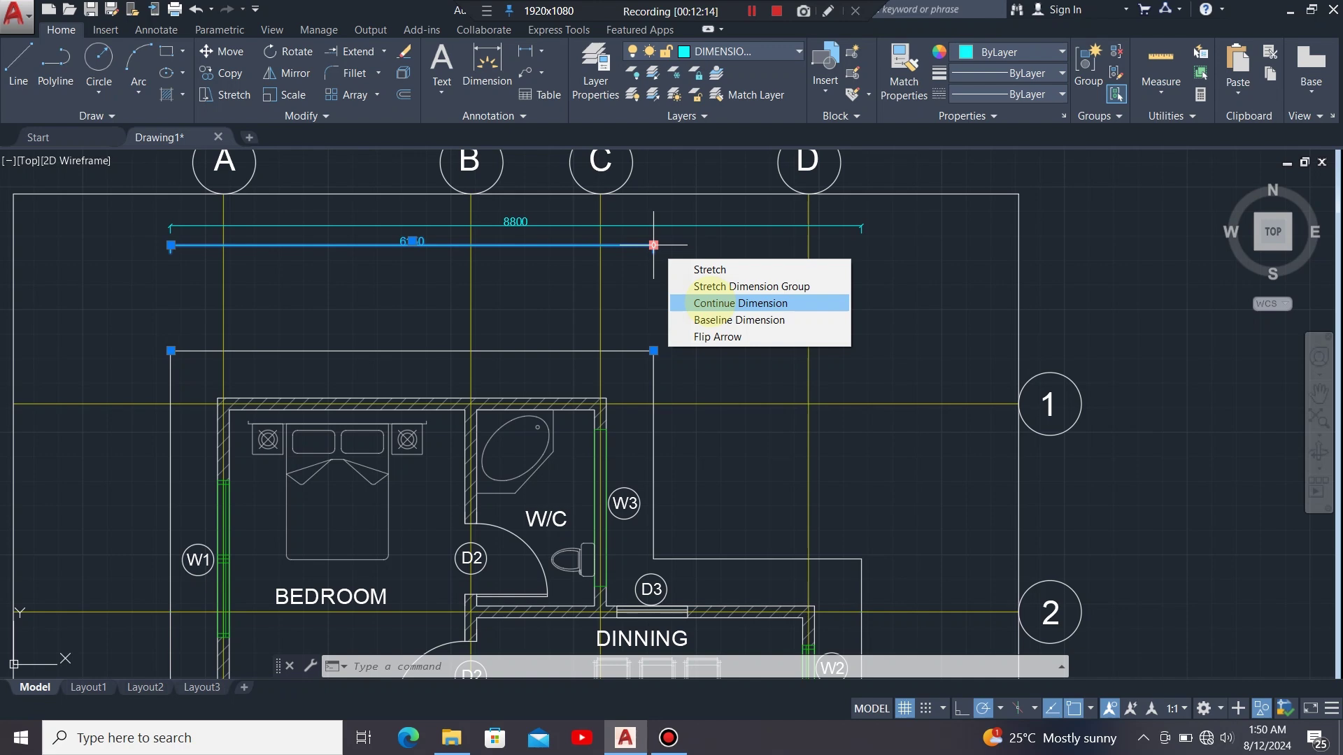
pyautogui.click(710, 301)
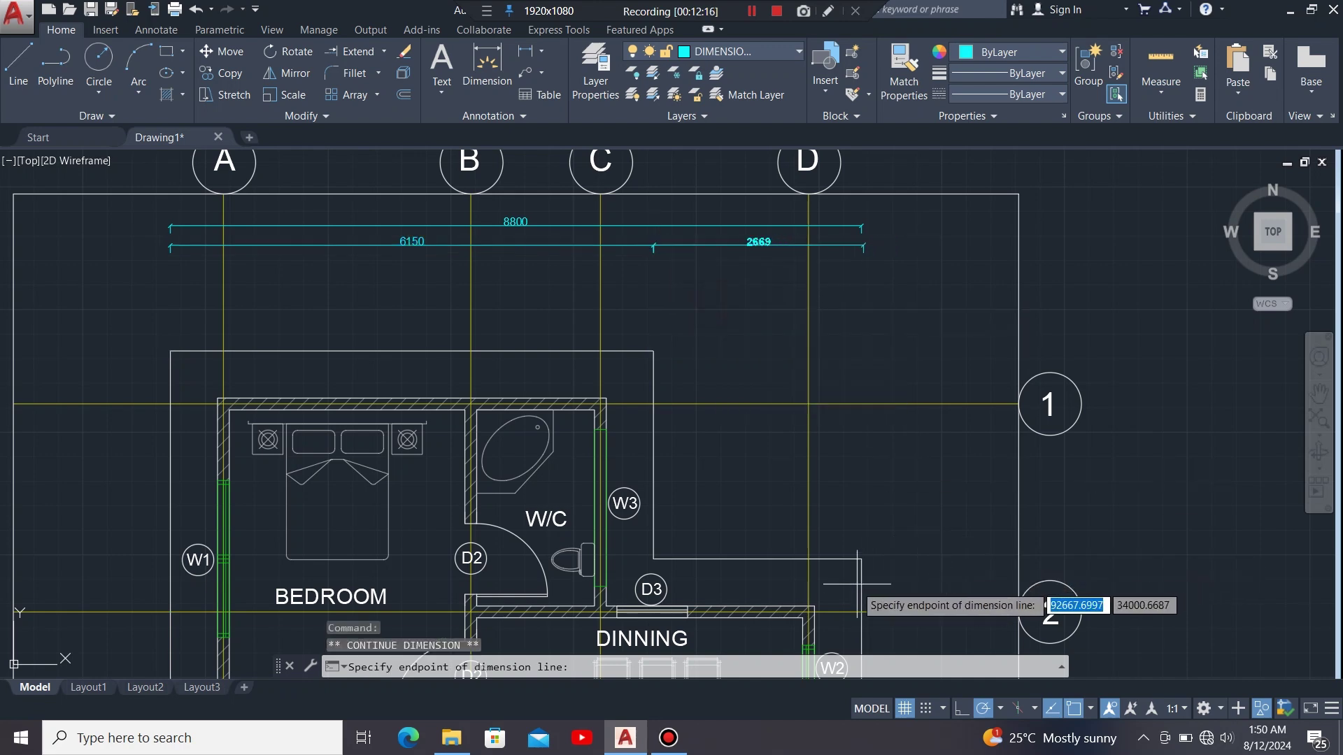
pyautogui.scroll(4, 847, 594)
pyautogui.scroll(2, 847, 594)
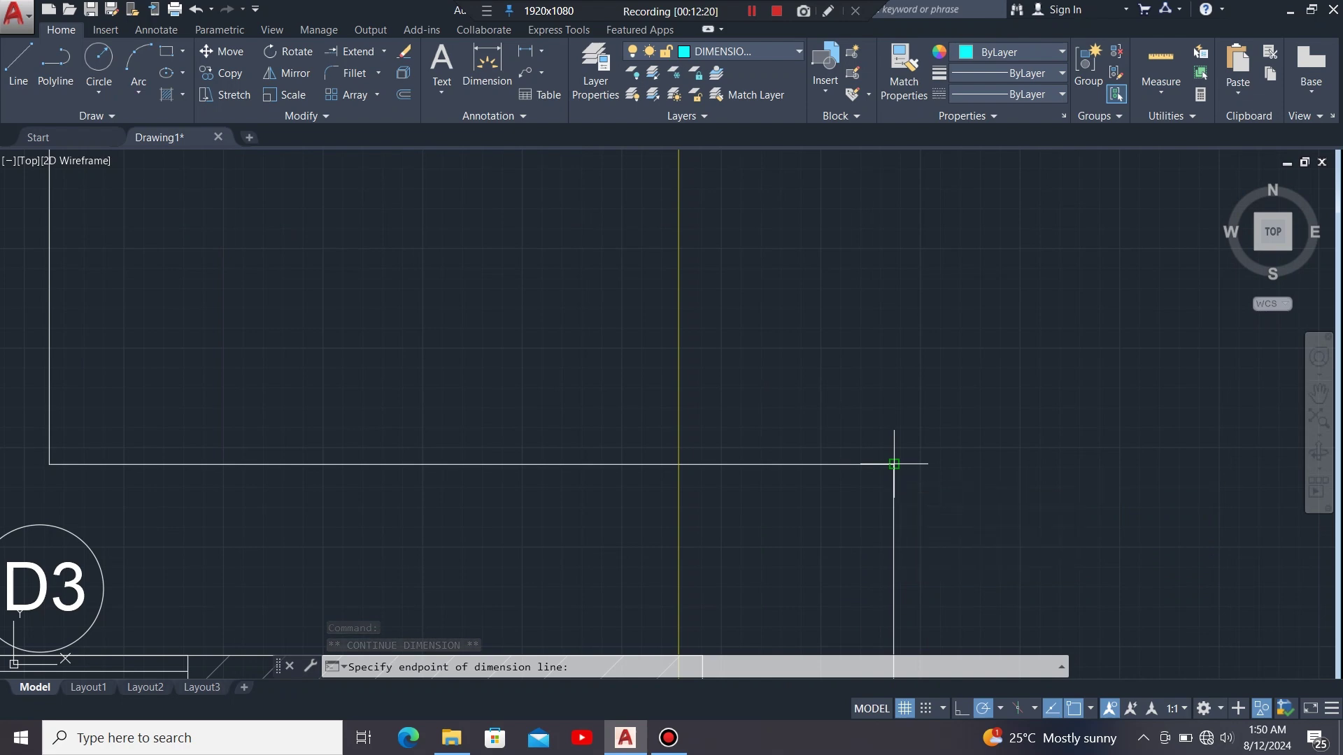
pyautogui.scroll(-8, 744, 429)
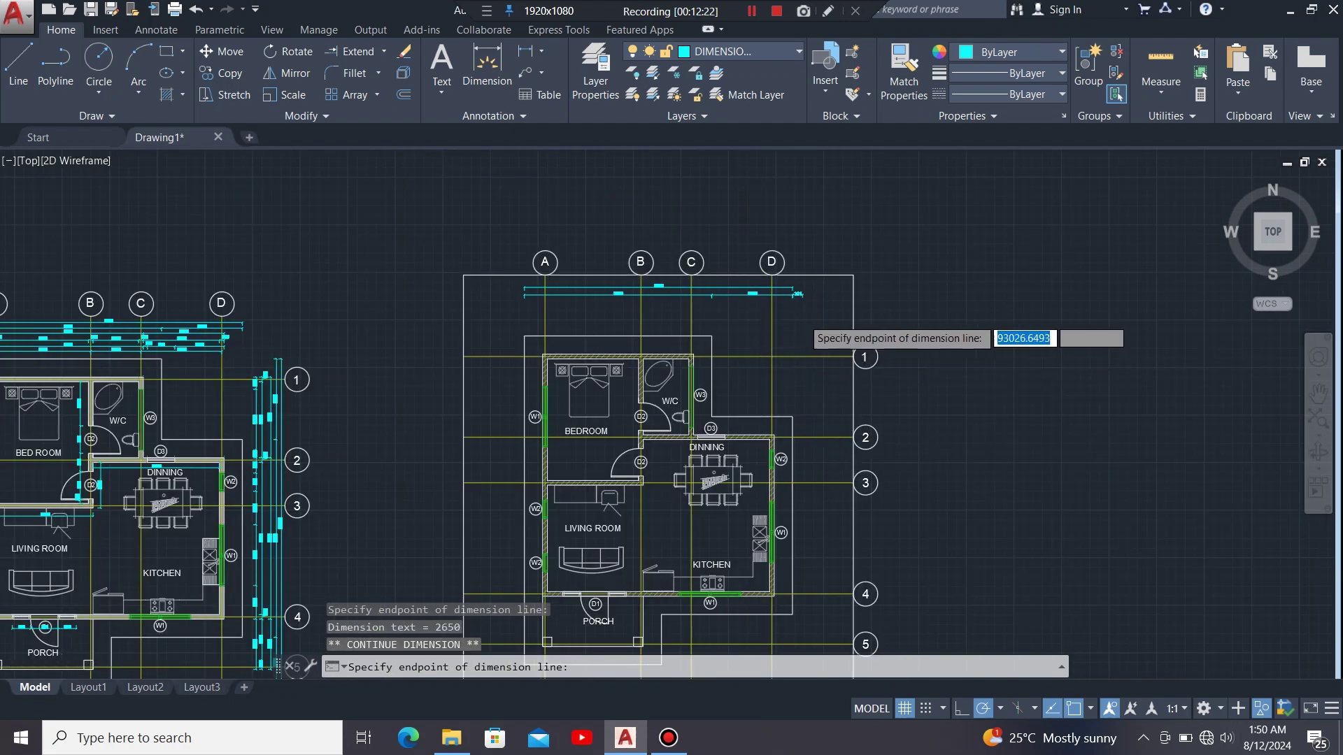
pyautogui.scroll(4, 811, 350)
pyautogui.press('Escape')
pyautogui.press('Escape')
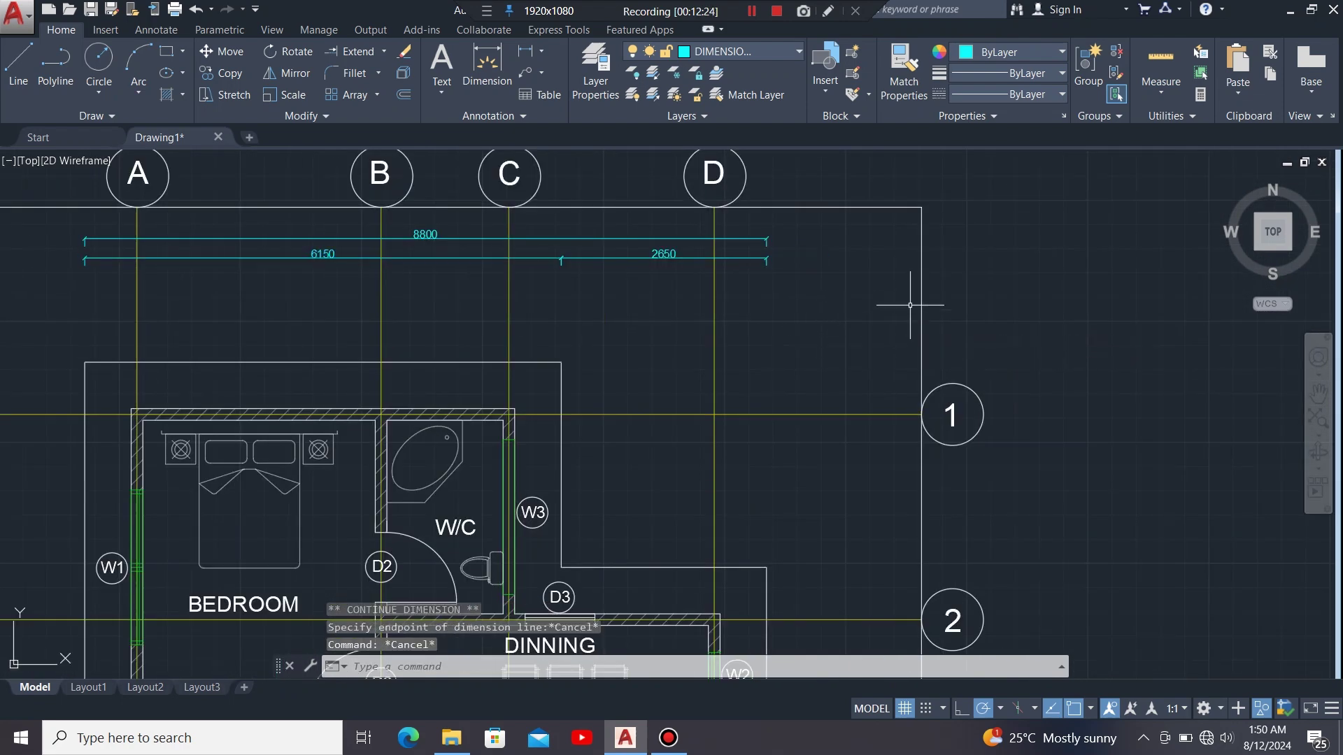
# Dimension the outer face of the upper wall along the bedroom and W/C, placing it as a third row below the outline dimensions.
pyautogui.scroll(-2, 1032, 283)
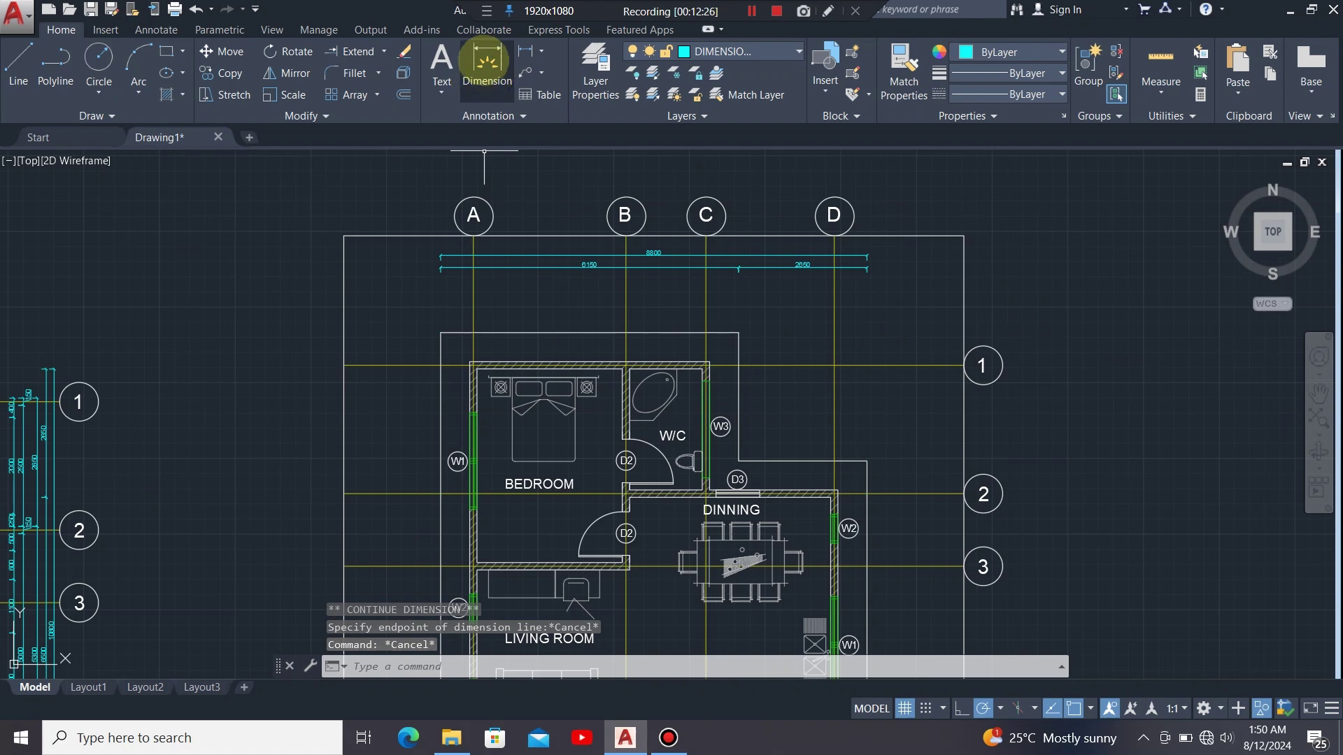
pyautogui.click(486, 62)
pyautogui.scroll(3, 487, 410)
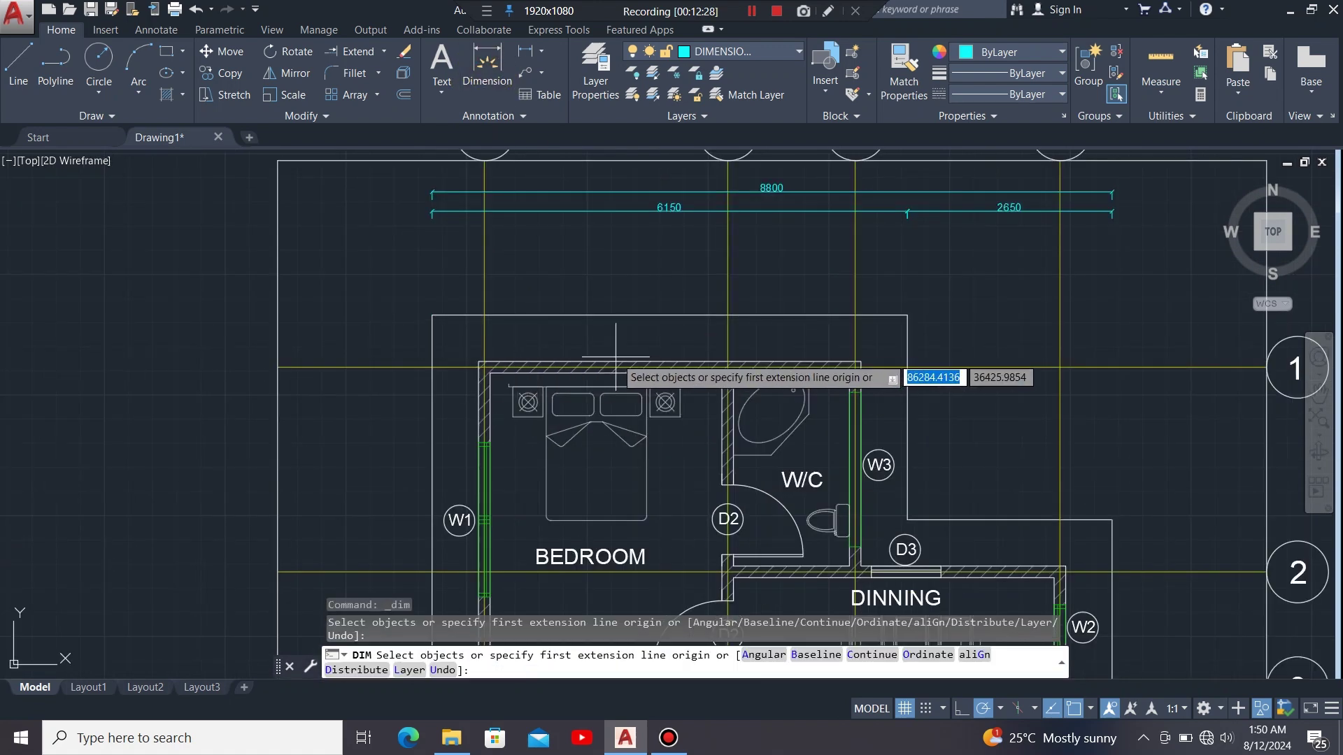
pyautogui.scroll(-2, 621, 246)
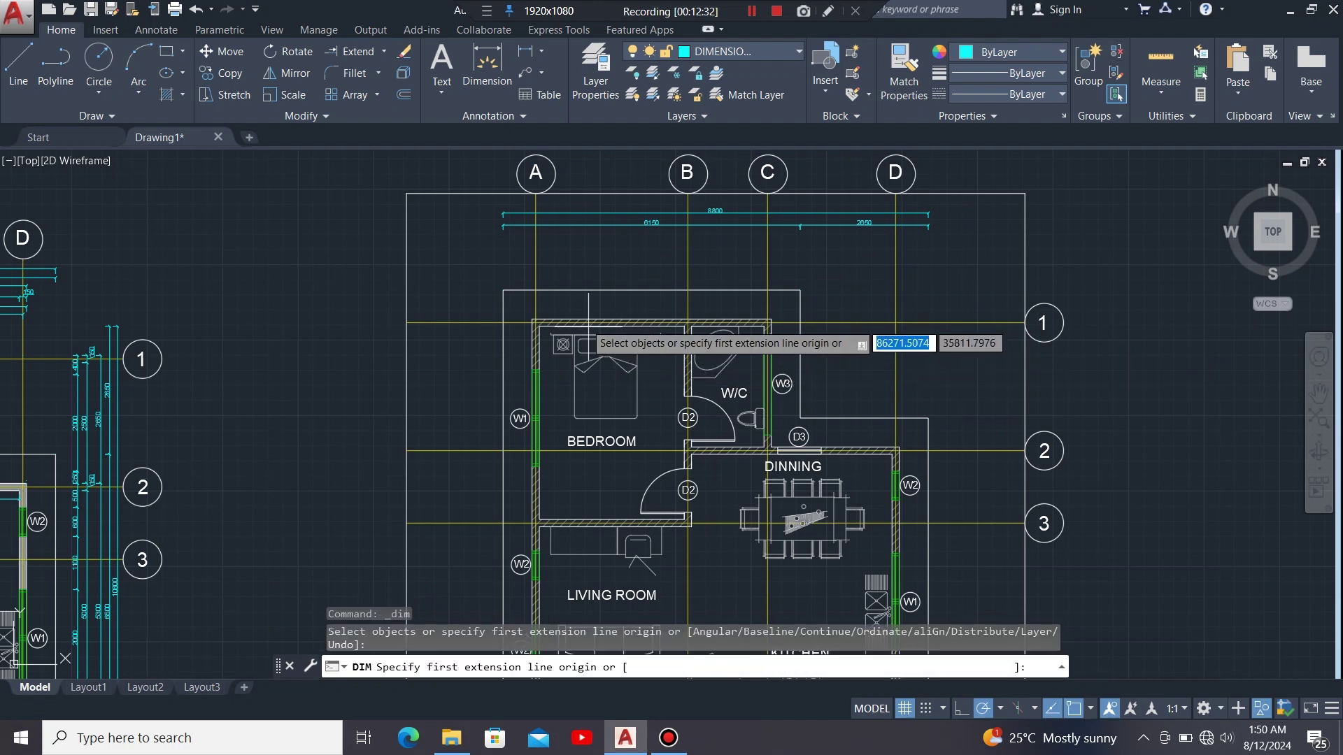
pyautogui.scroll(4, 553, 297)
pyautogui.scroll(4, 540, 349)
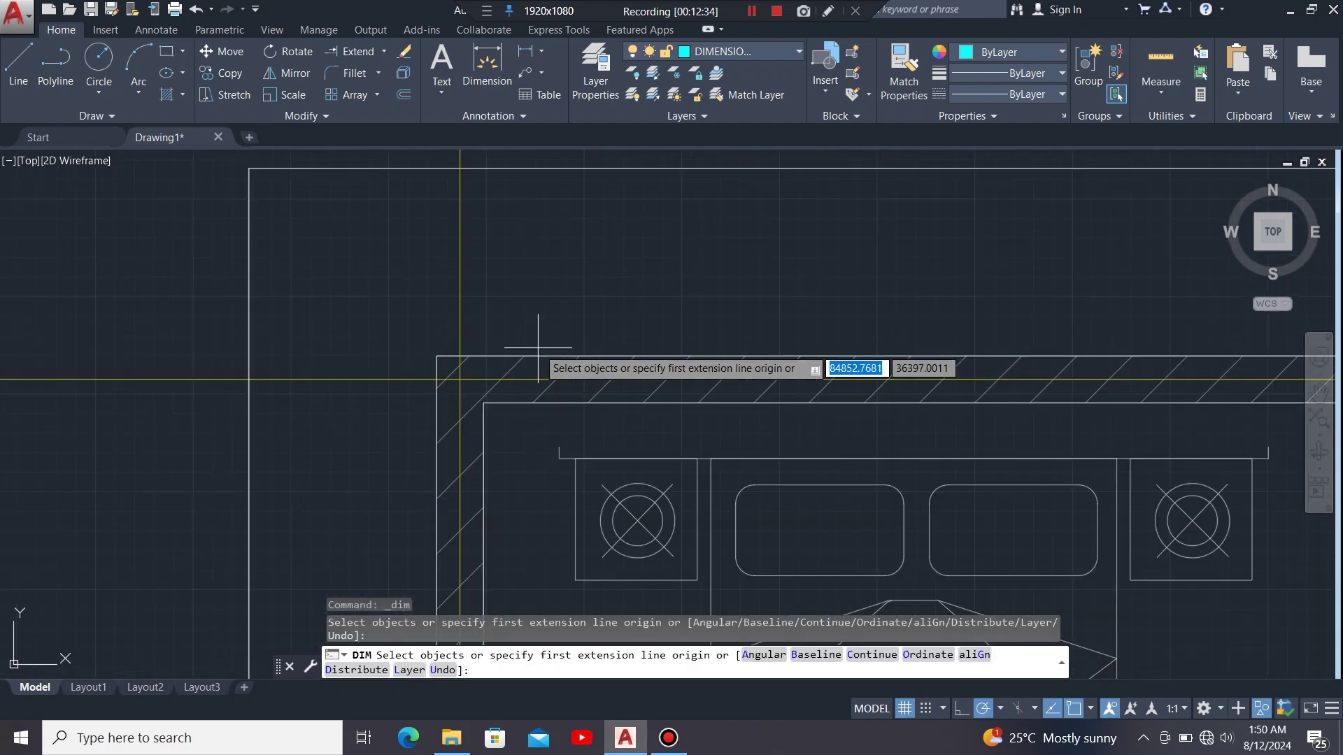
pyautogui.click(583, 354)
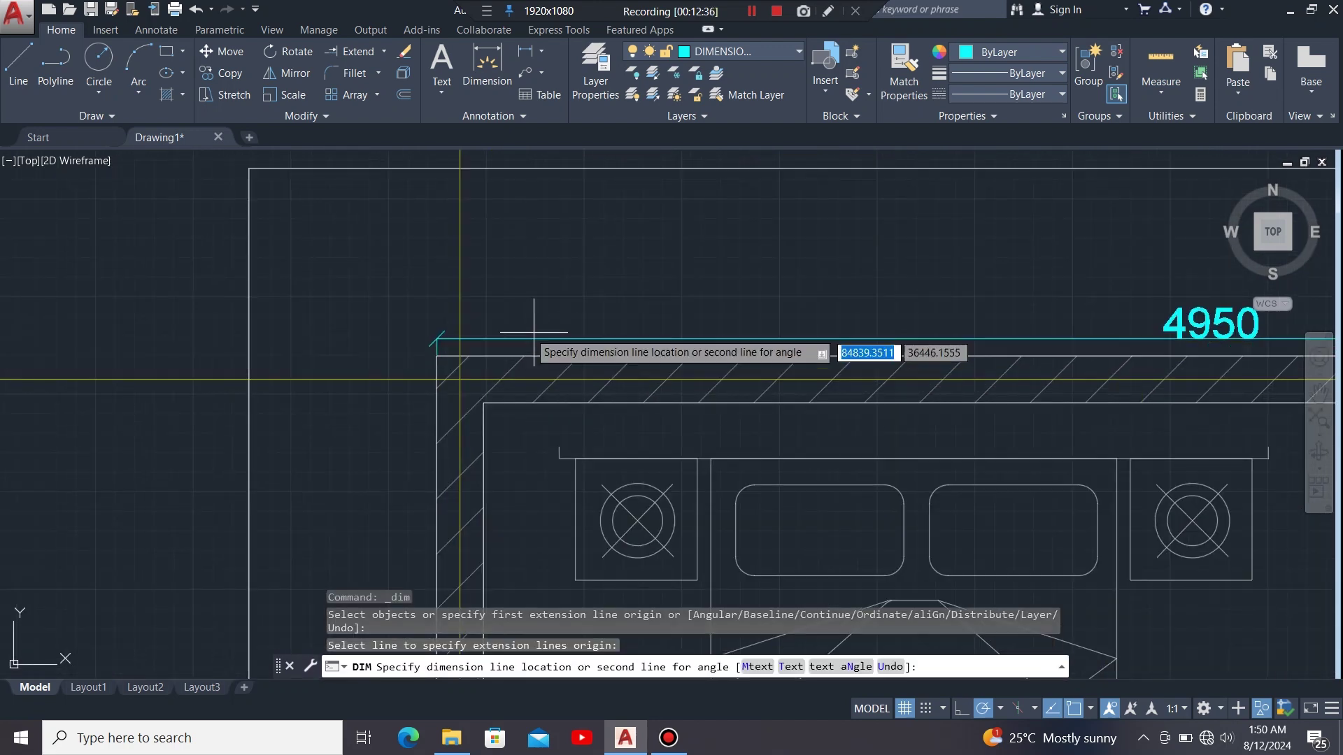
pyautogui.scroll(-3, 564, 311)
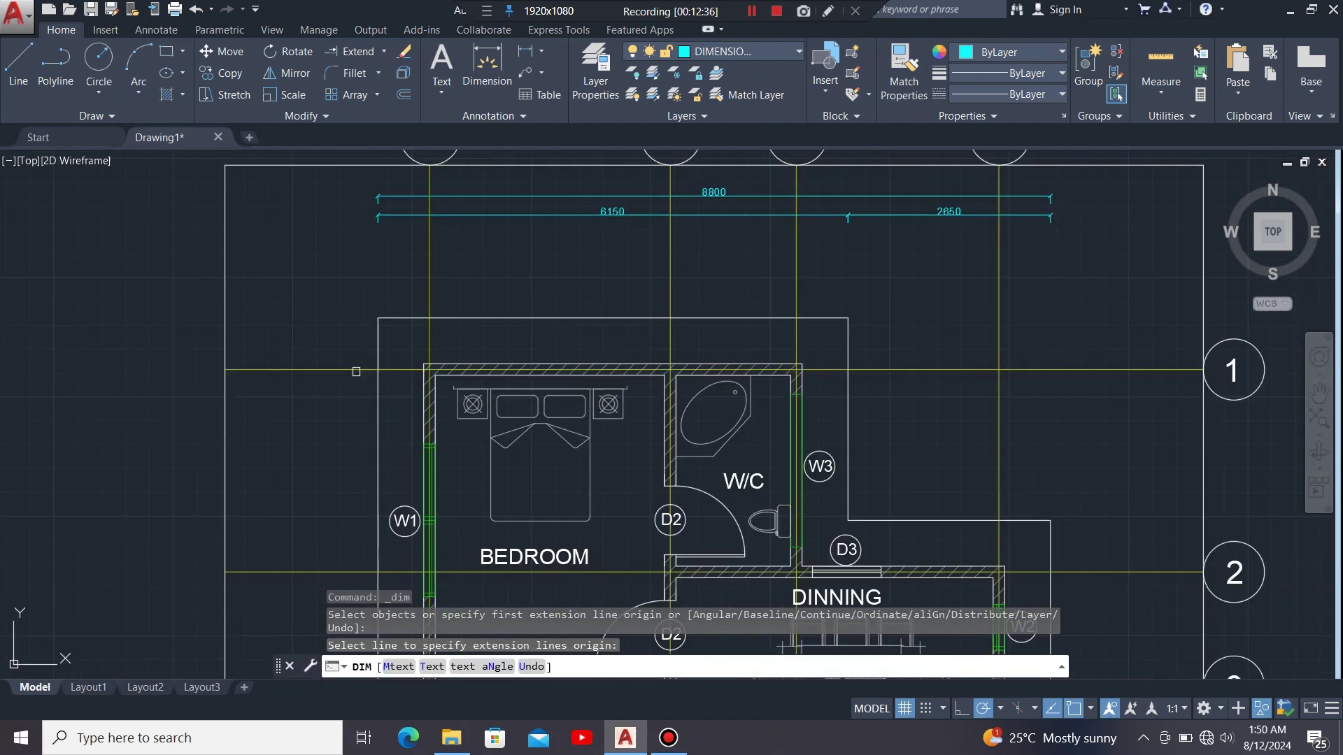
pyautogui.click(713, 238)
pyautogui.scroll(-4, 422, 278)
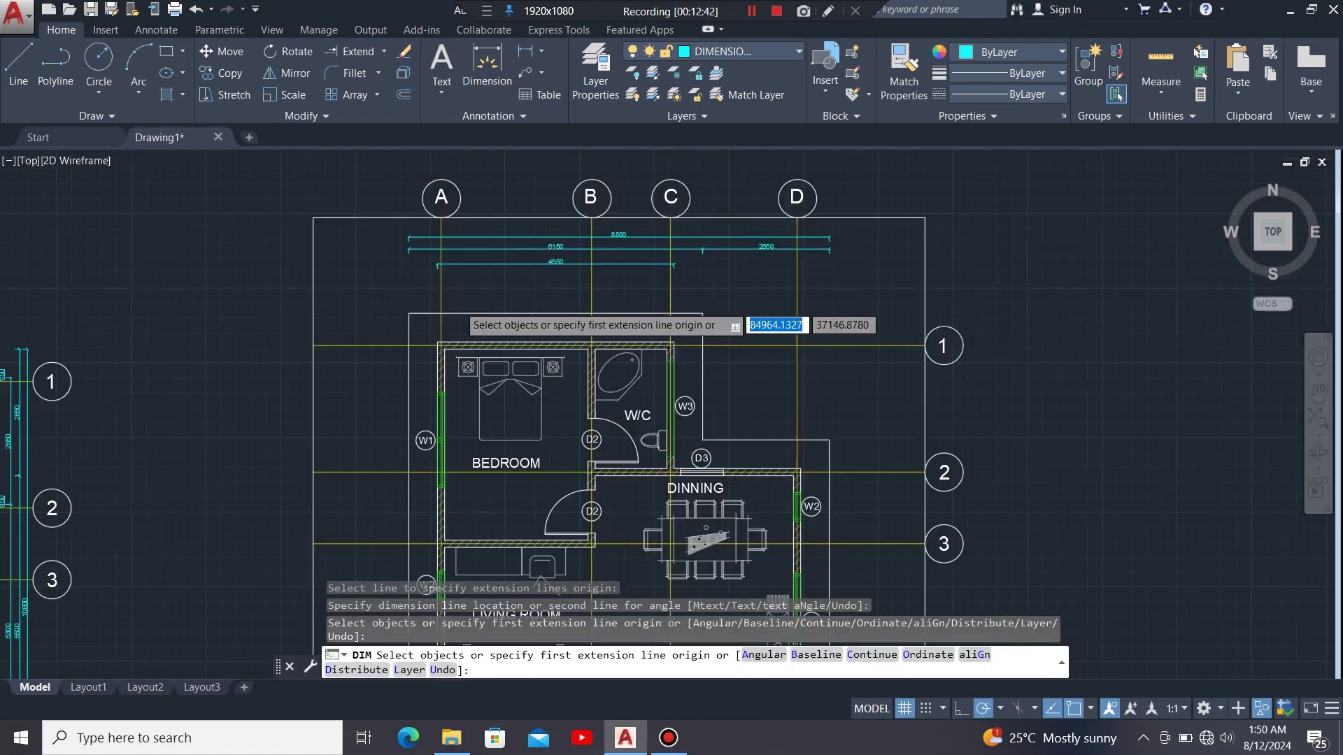
pyautogui.scroll(4, 616, 280)
pyautogui.press('Escape')
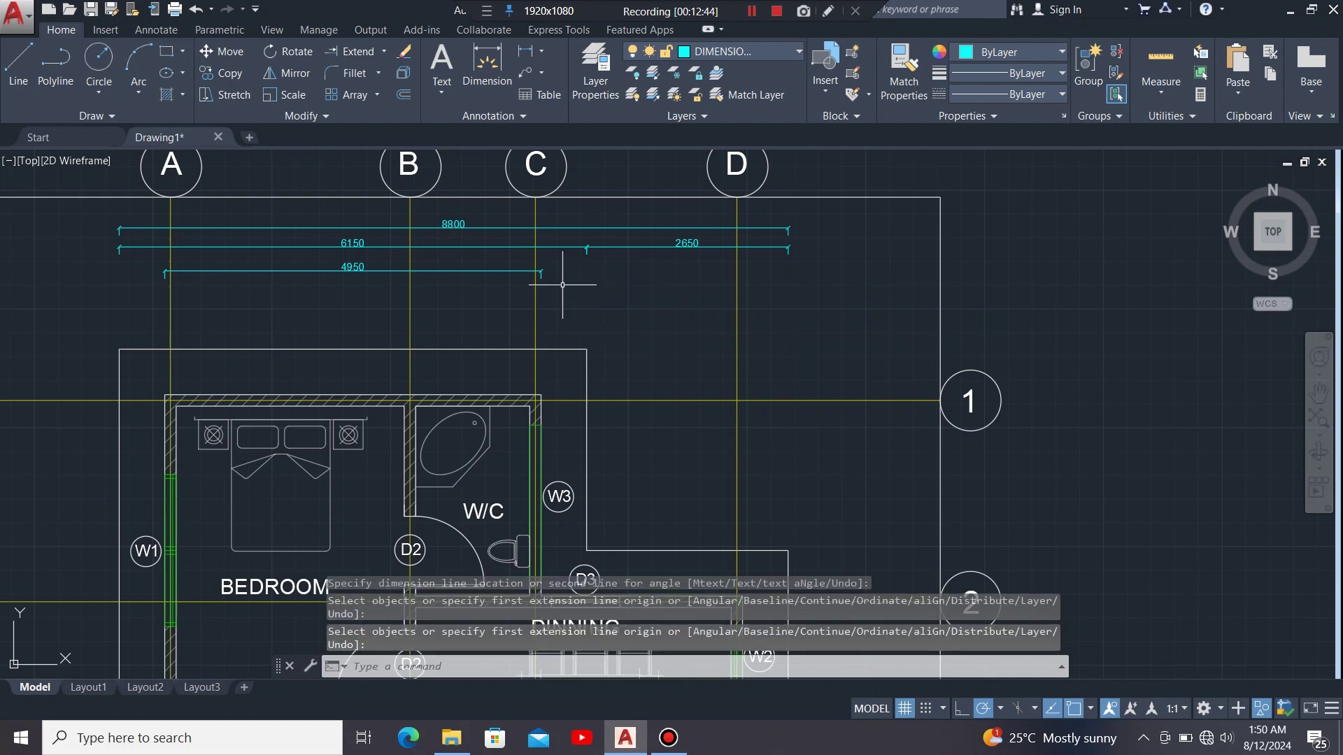
# Continue the upper wall dimension from its W/C end to the outer corner of the dining room wall at grid D.
pyautogui.scroll(2, 535, 283)
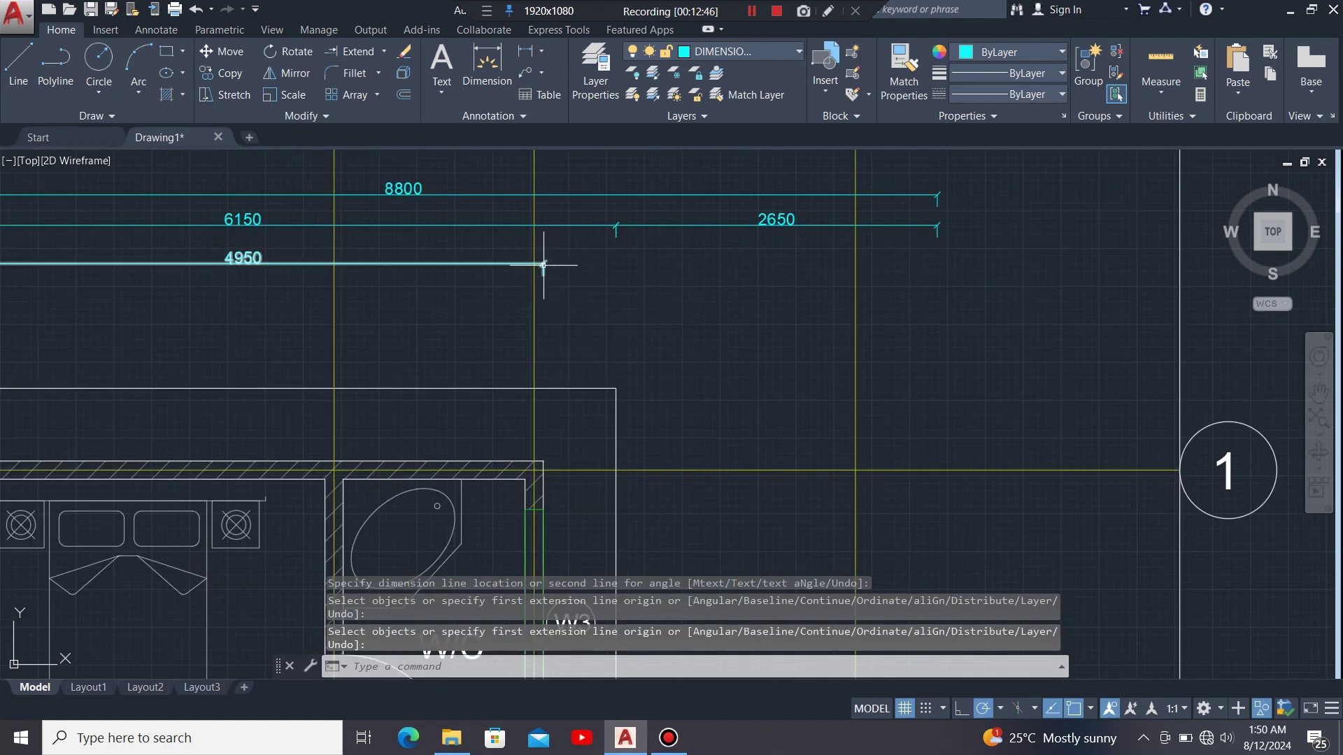
pyautogui.click(543, 264)
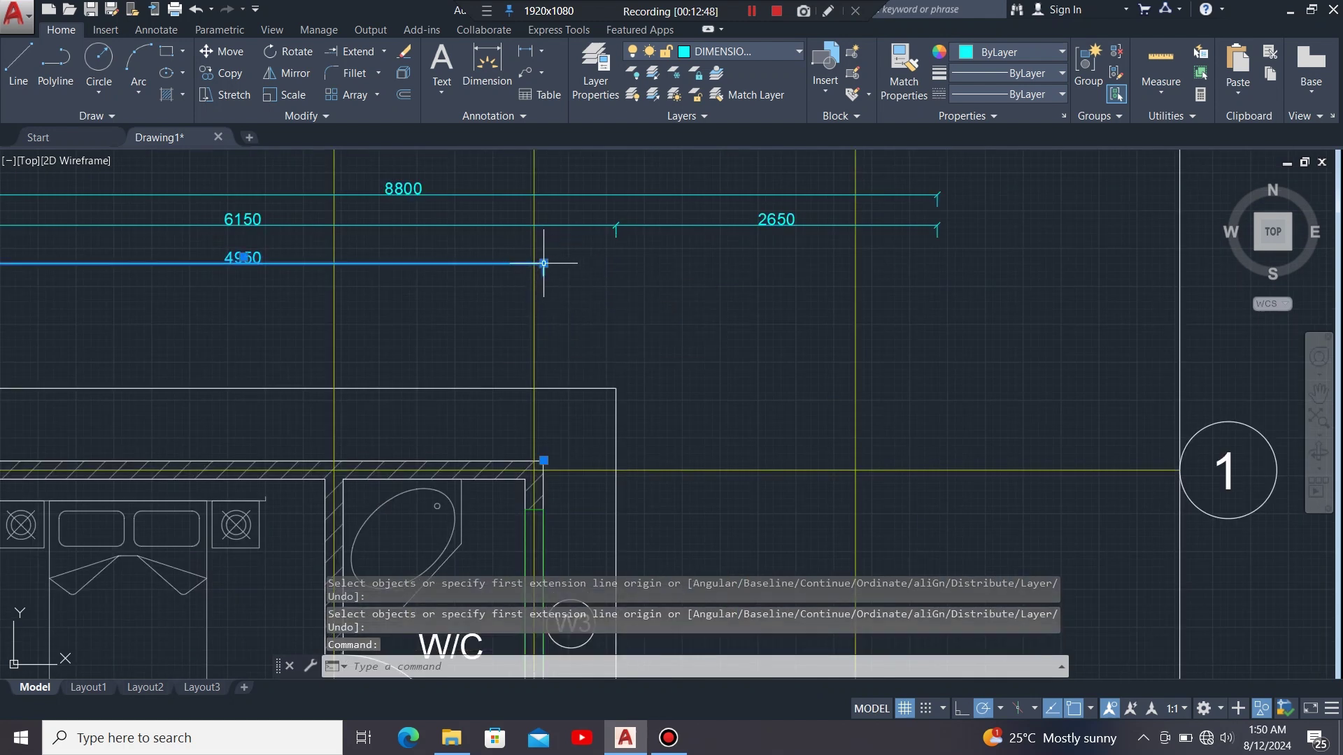
pyautogui.click(543, 264)
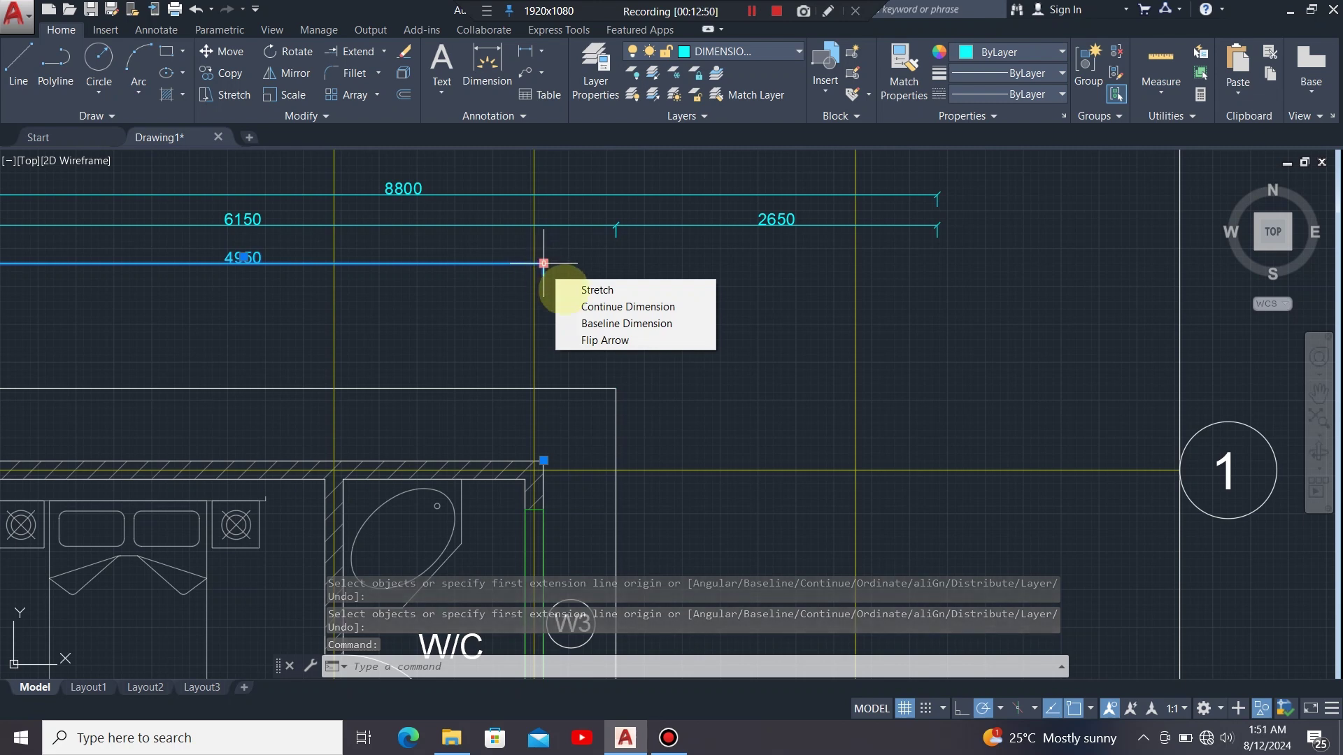
pyautogui.click(587, 307)
pyautogui.scroll(-4, 601, 315)
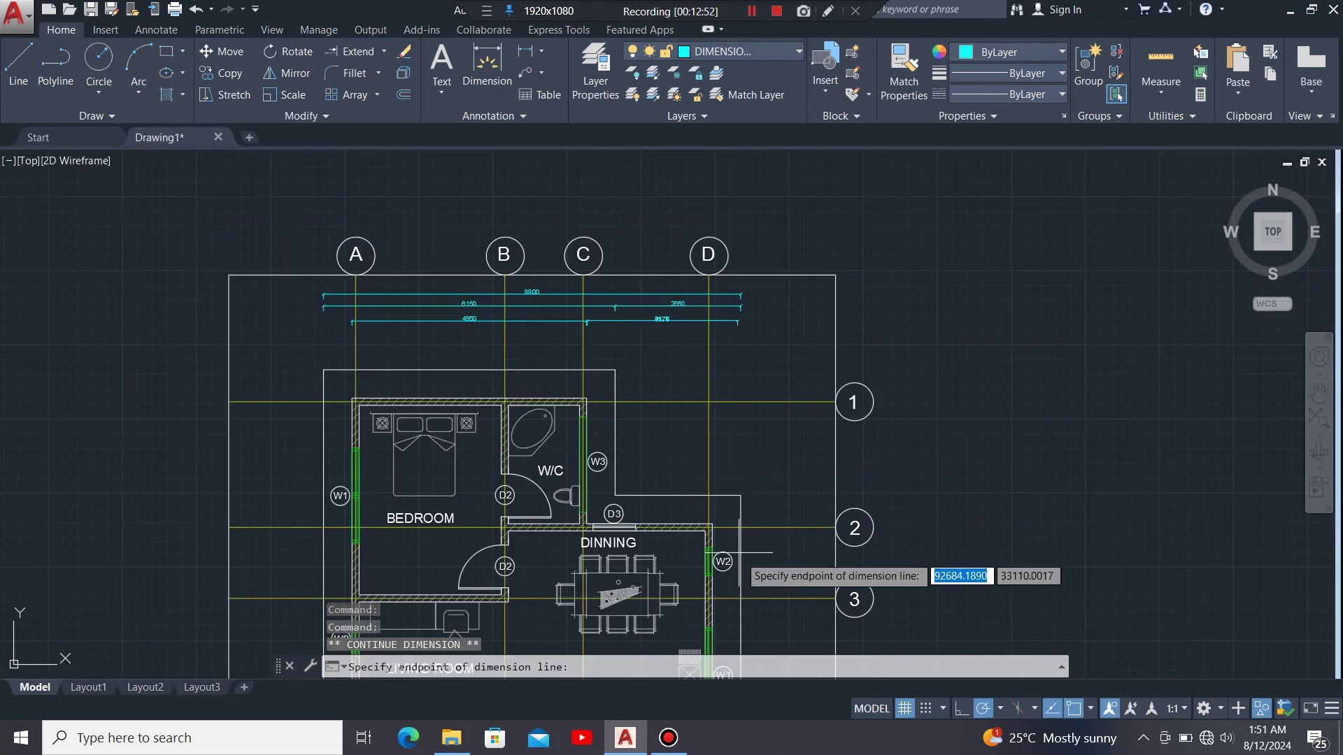
pyautogui.scroll(5, 696, 537)
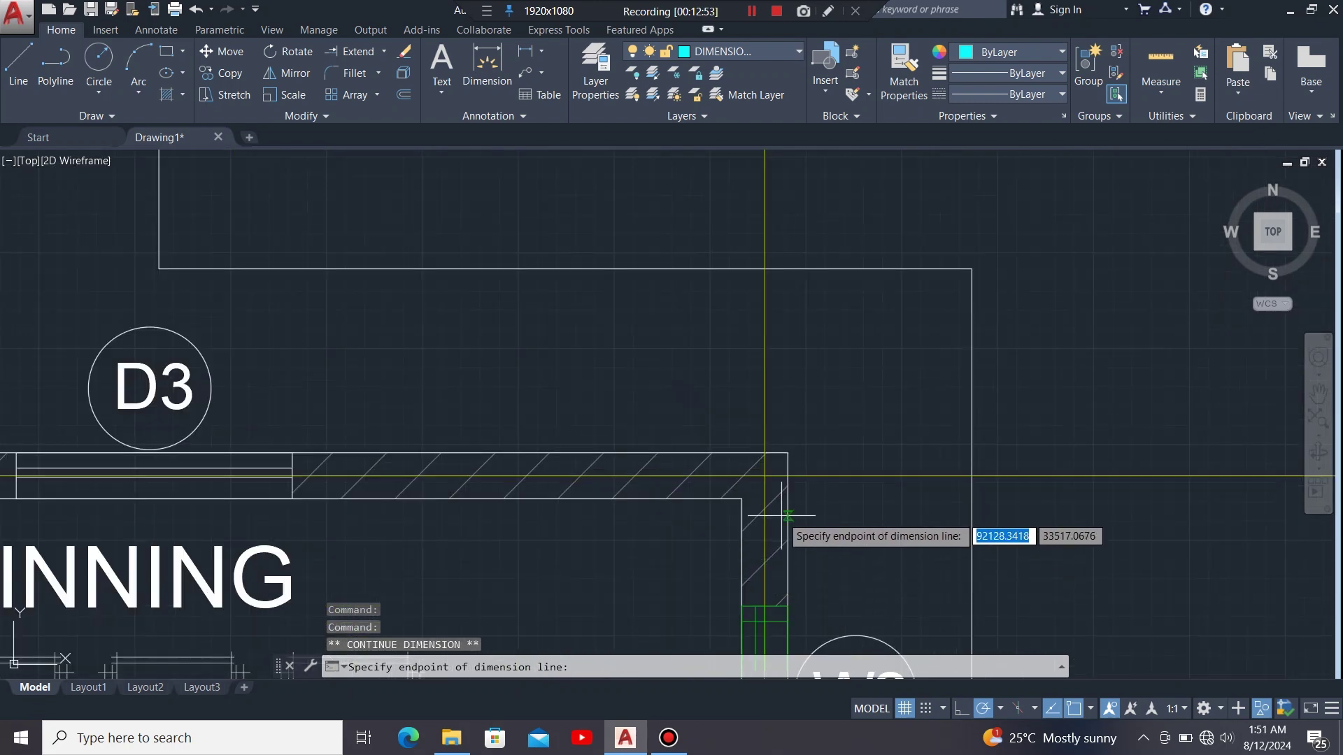
pyautogui.click(786, 452)
pyautogui.scroll(-6, 848, 441)
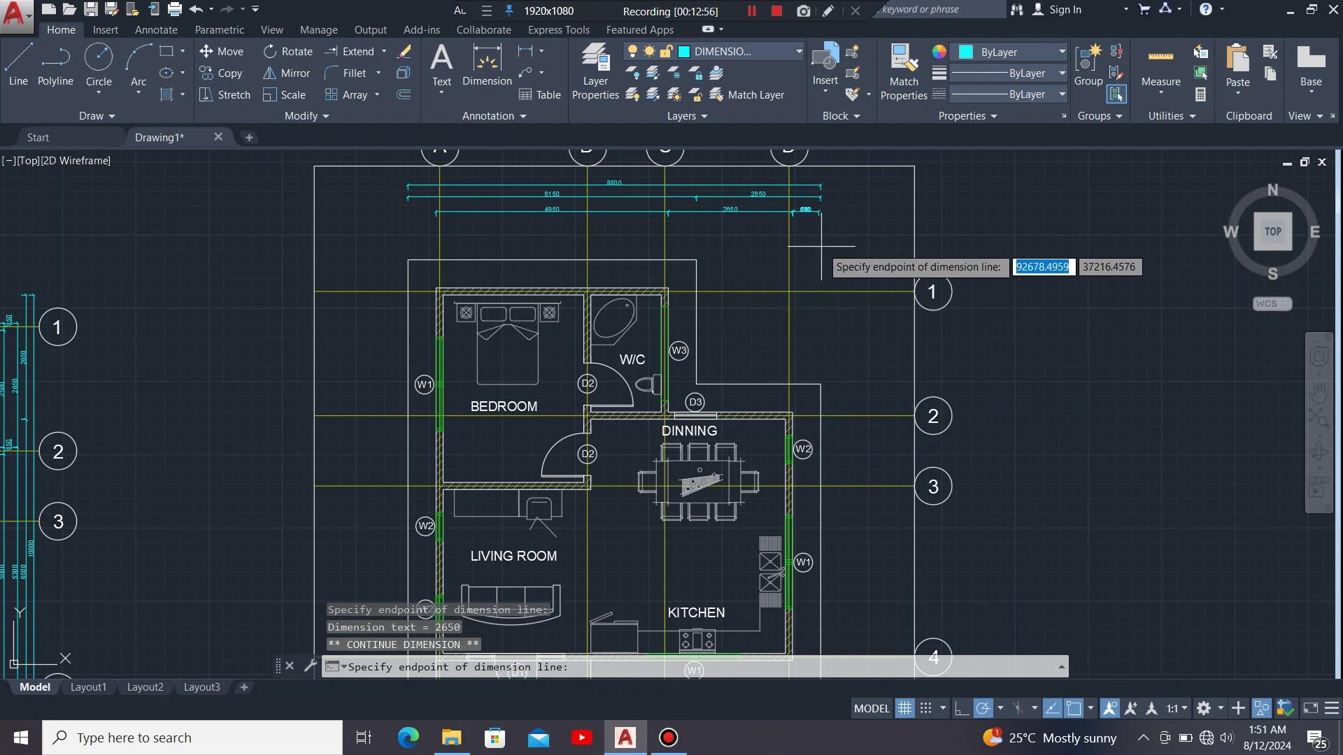
pyautogui.press('Escape')
pyautogui.press('Escape')
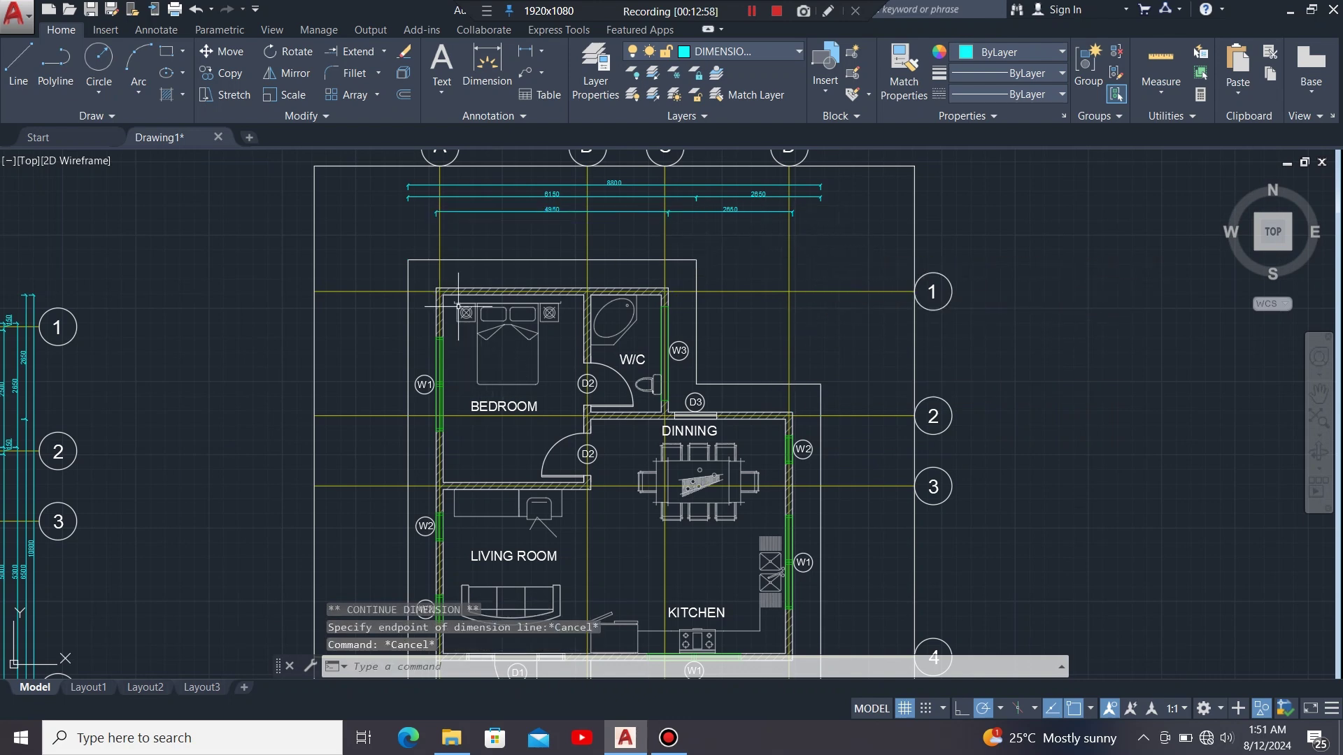
# Dimension the spacing between grid lines A and B, placing it as a fourth row below the wall dimensions.
pyautogui.scroll(2, 469, 283)
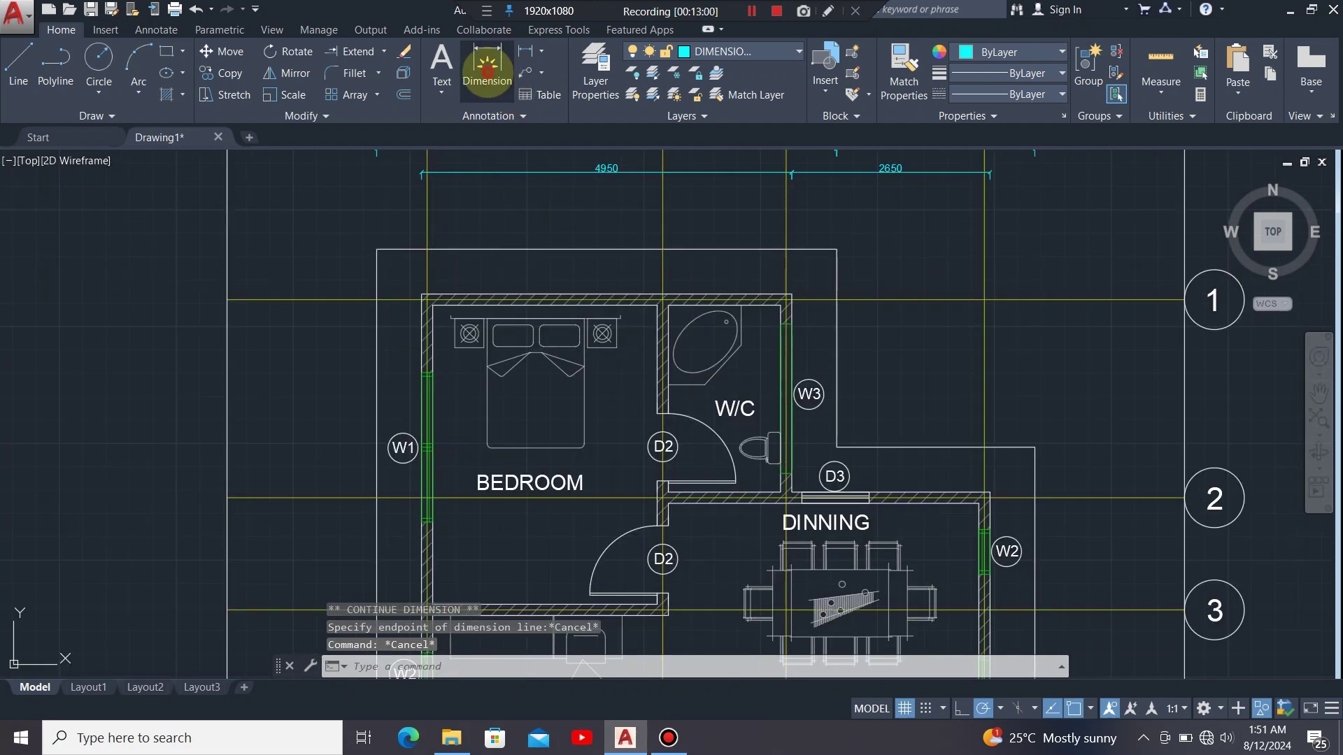
pyautogui.click(487, 70)
pyautogui.scroll(3, 458, 299)
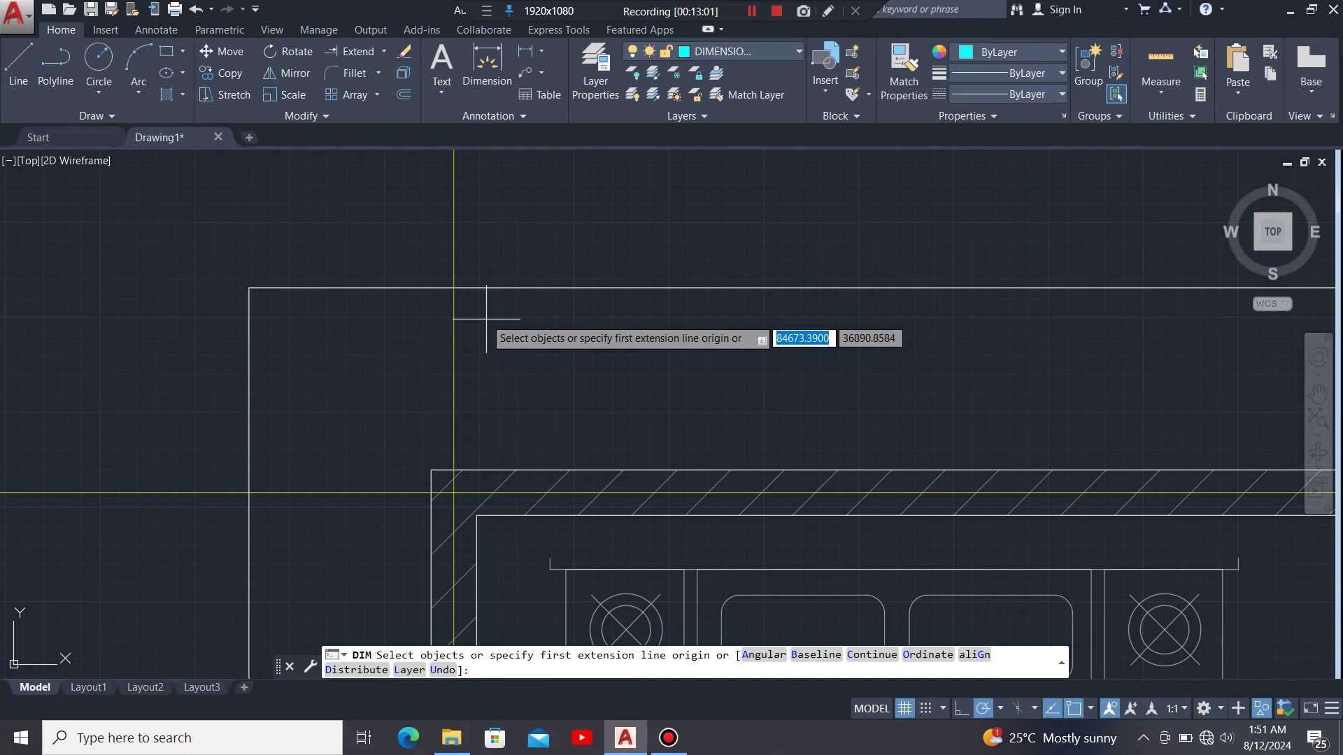
pyautogui.press('Return')
pyautogui.click(454, 287)
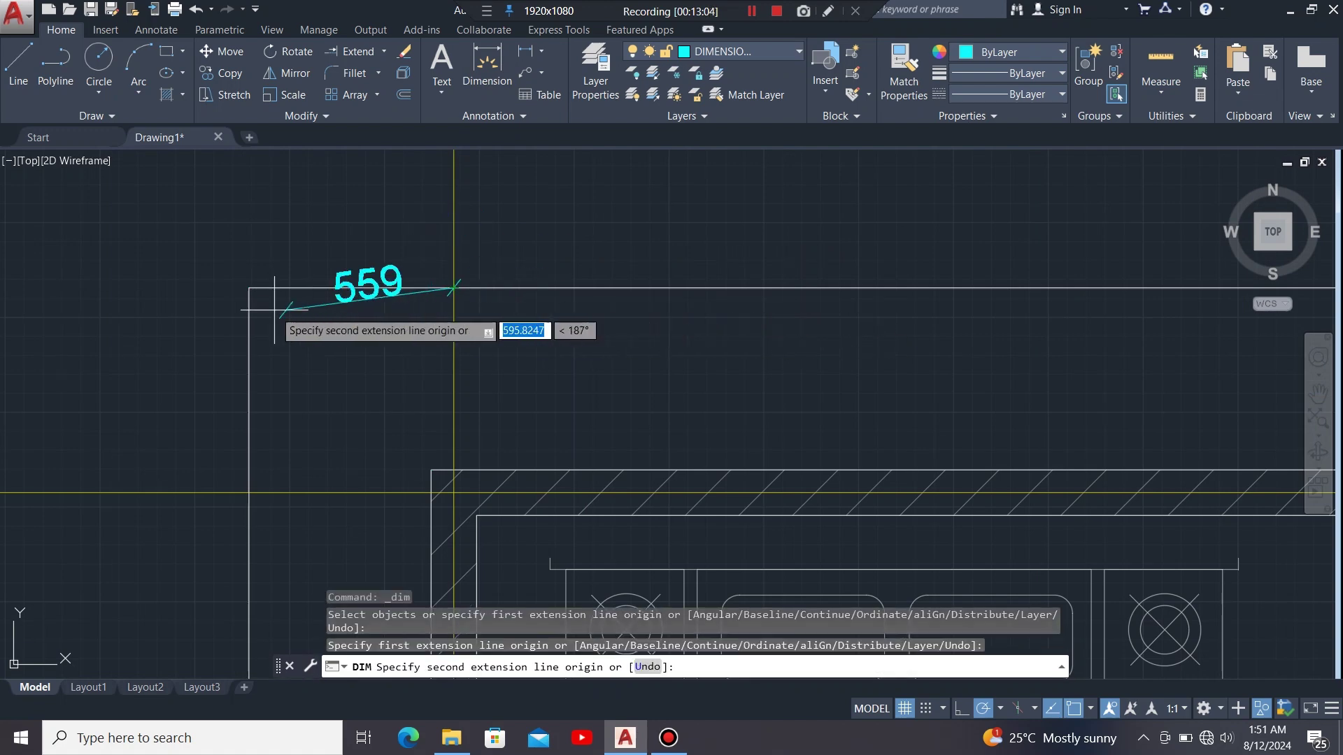
pyautogui.scroll(-4, 274, 308)
pyautogui.scroll(3, 712, 304)
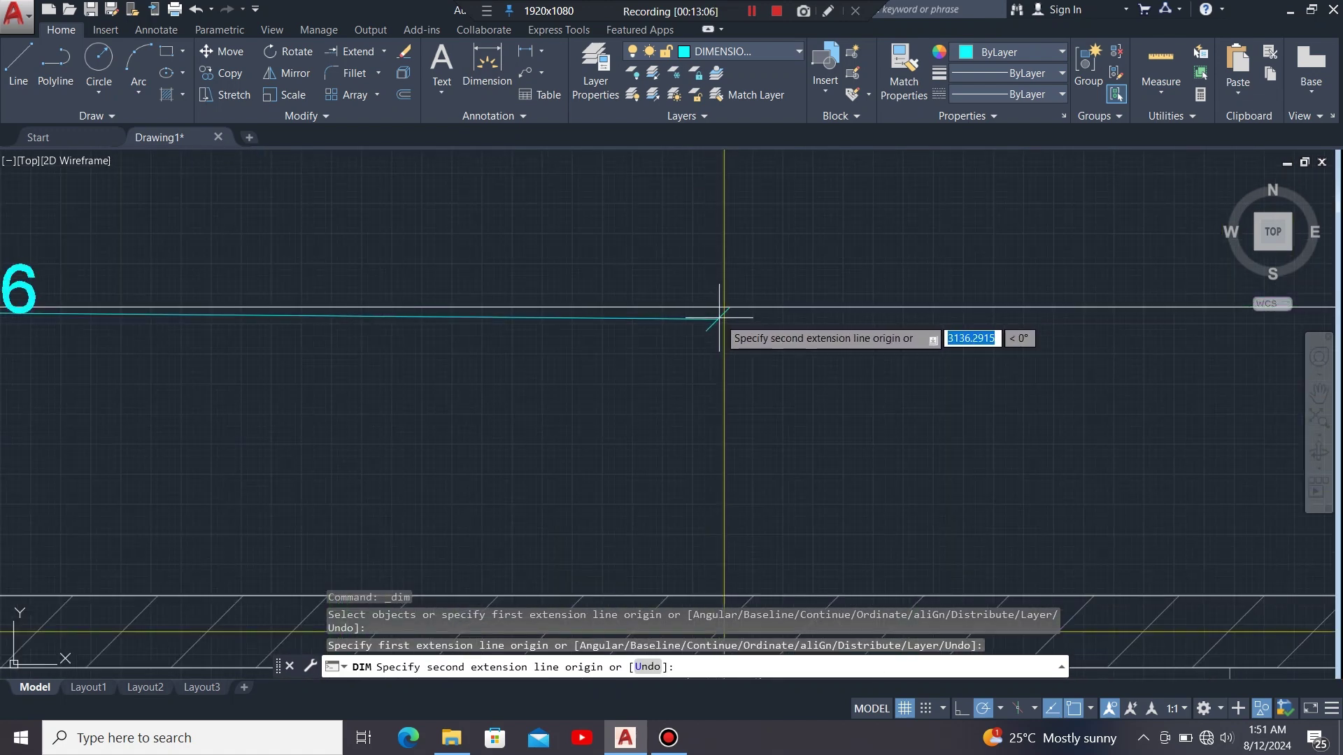
pyautogui.click(714, 302)
pyautogui.scroll(-2, 661, 422)
pyautogui.scroll(-5, 657, 391)
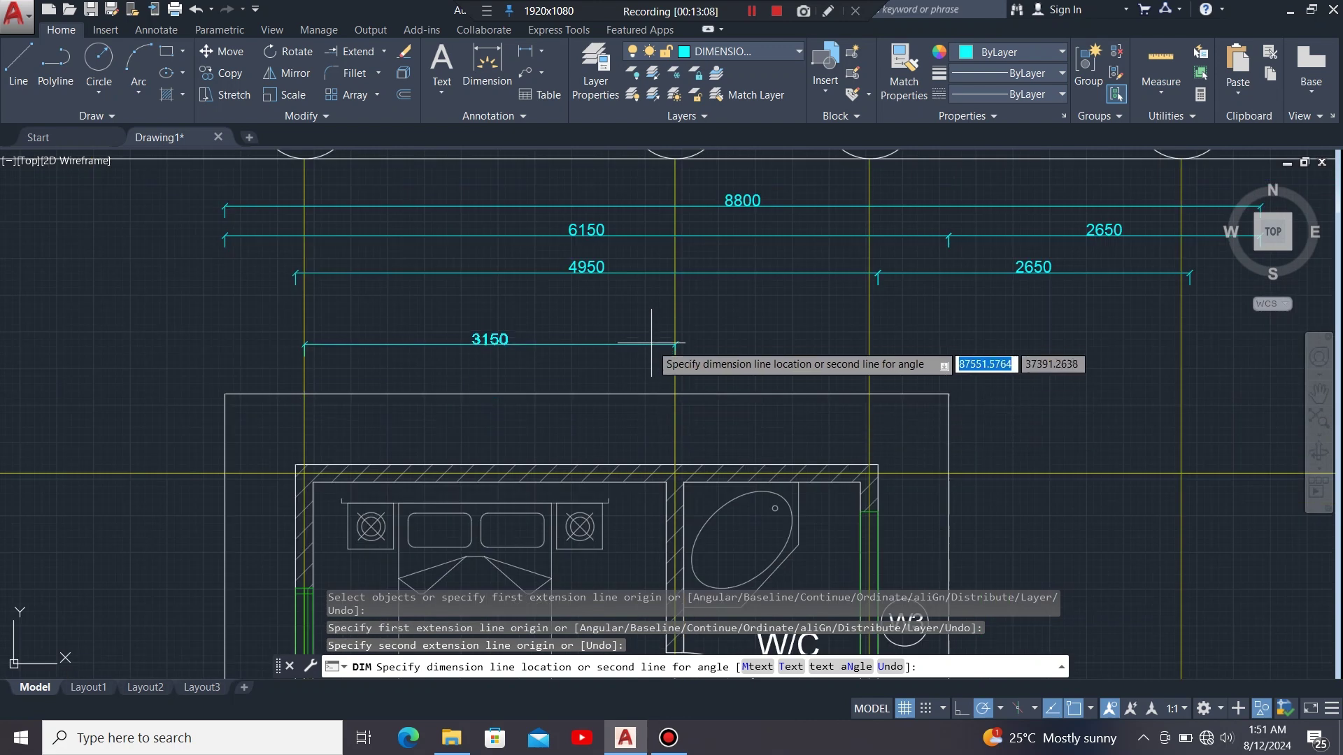
pyautogui.scroll(3, 615, 308)
pyautogui.scroll(-2, 699, 322)
pyautogui.scroll(-2, 714, 317)
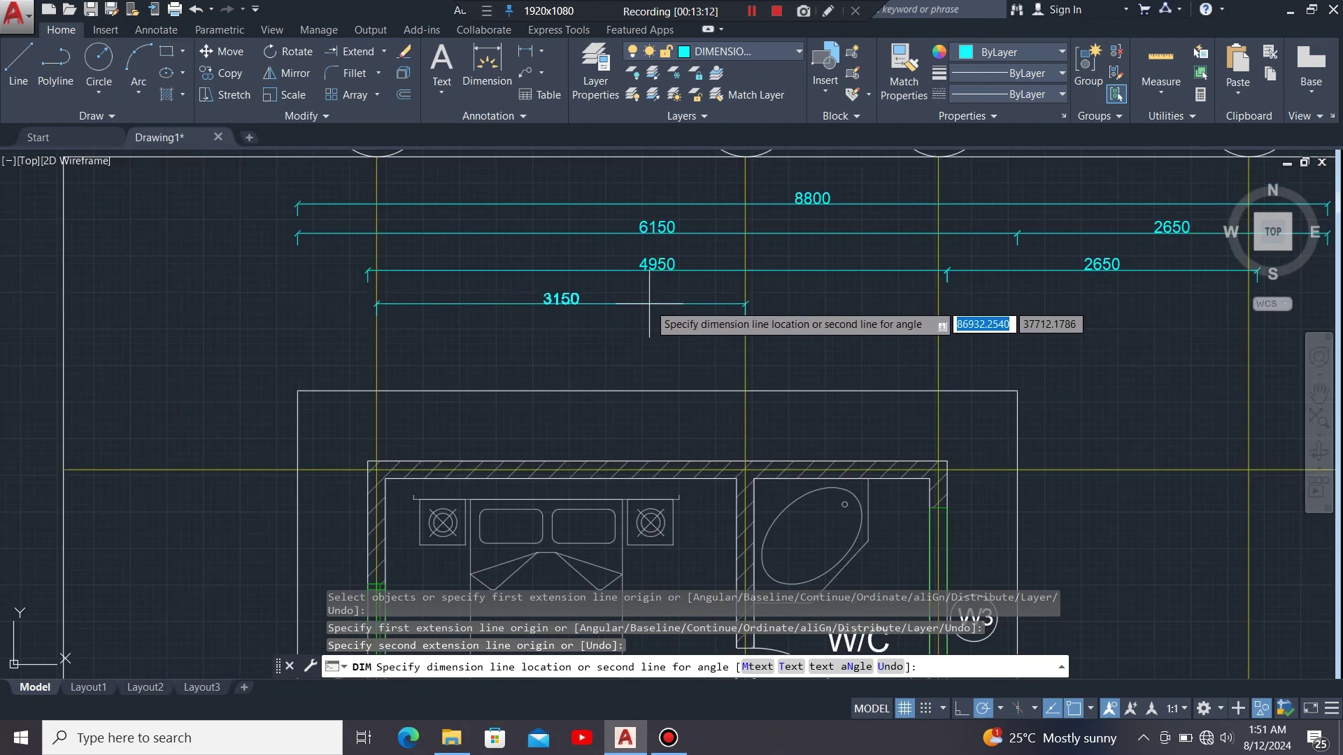
pyautogui.click(649, 303)
pyautogui.press('Escape')
# Continue the grid A–B dimension from its grid B end to grid line C.
pyautogui.click(746, 306)
pyautogui.press('Escape')
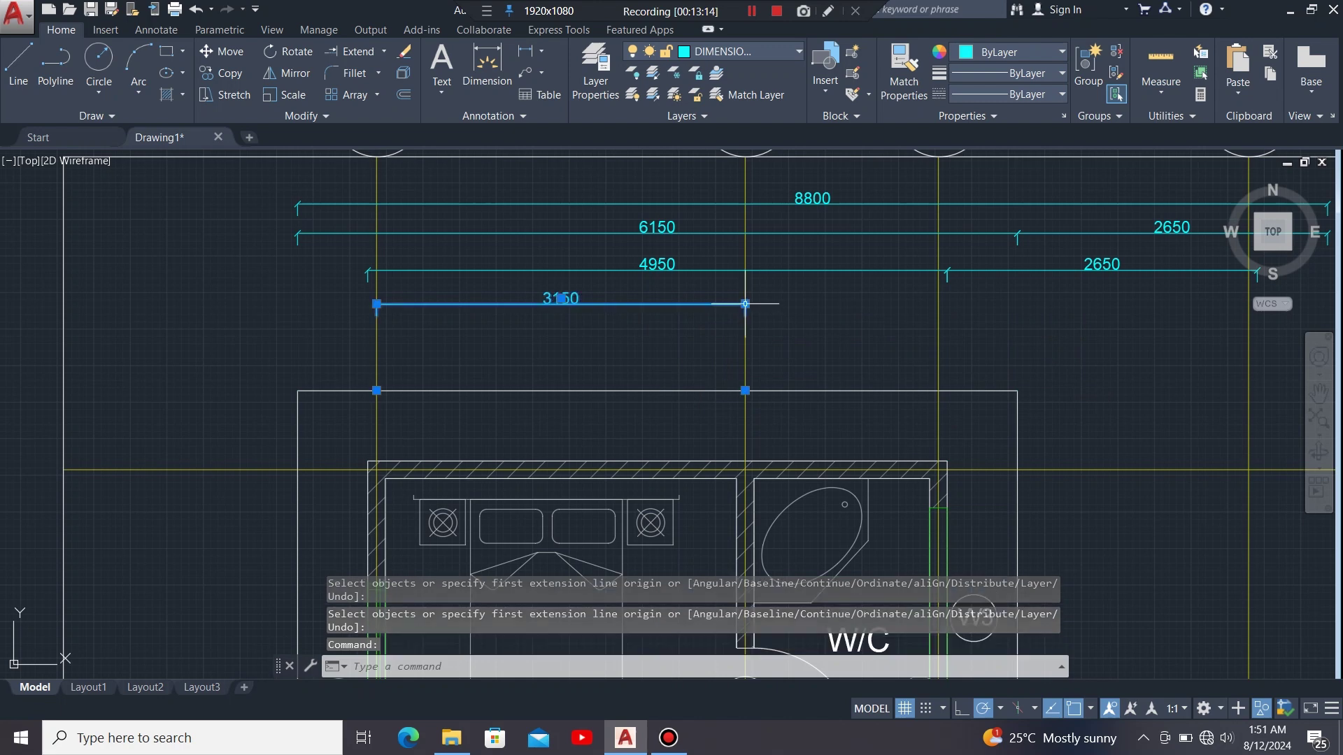
pyautogui.moveTo(745, 303)
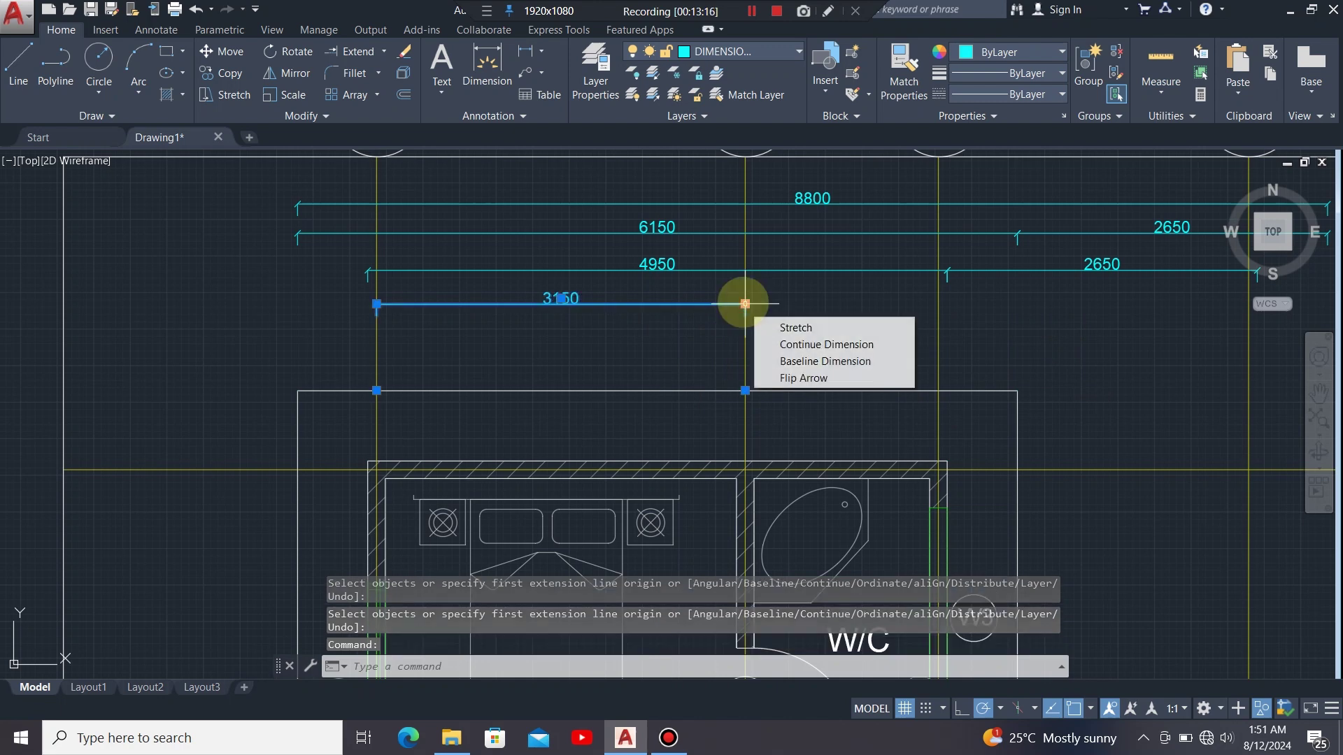
pyautogui.click(815, 342)
pyautogui.scroll(-3, 891, 374)
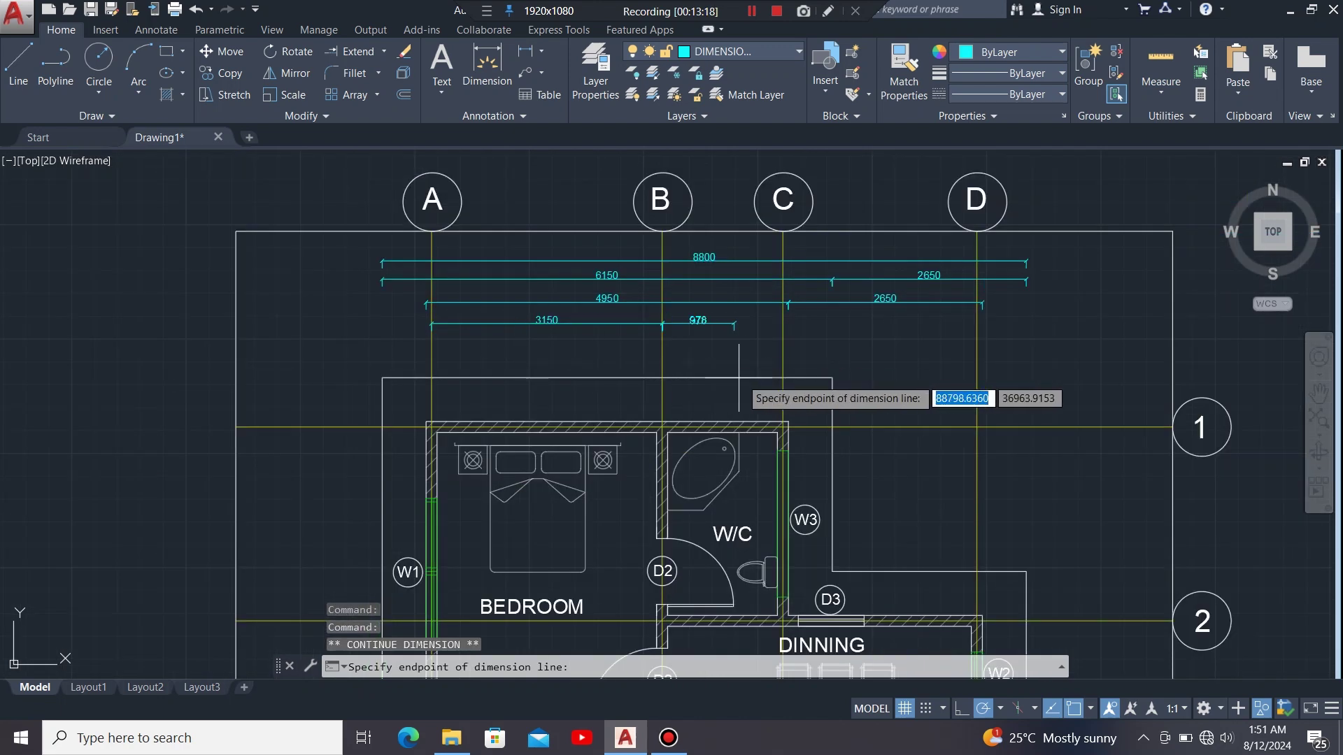
pyautogui.scroll(8, 765, 374)
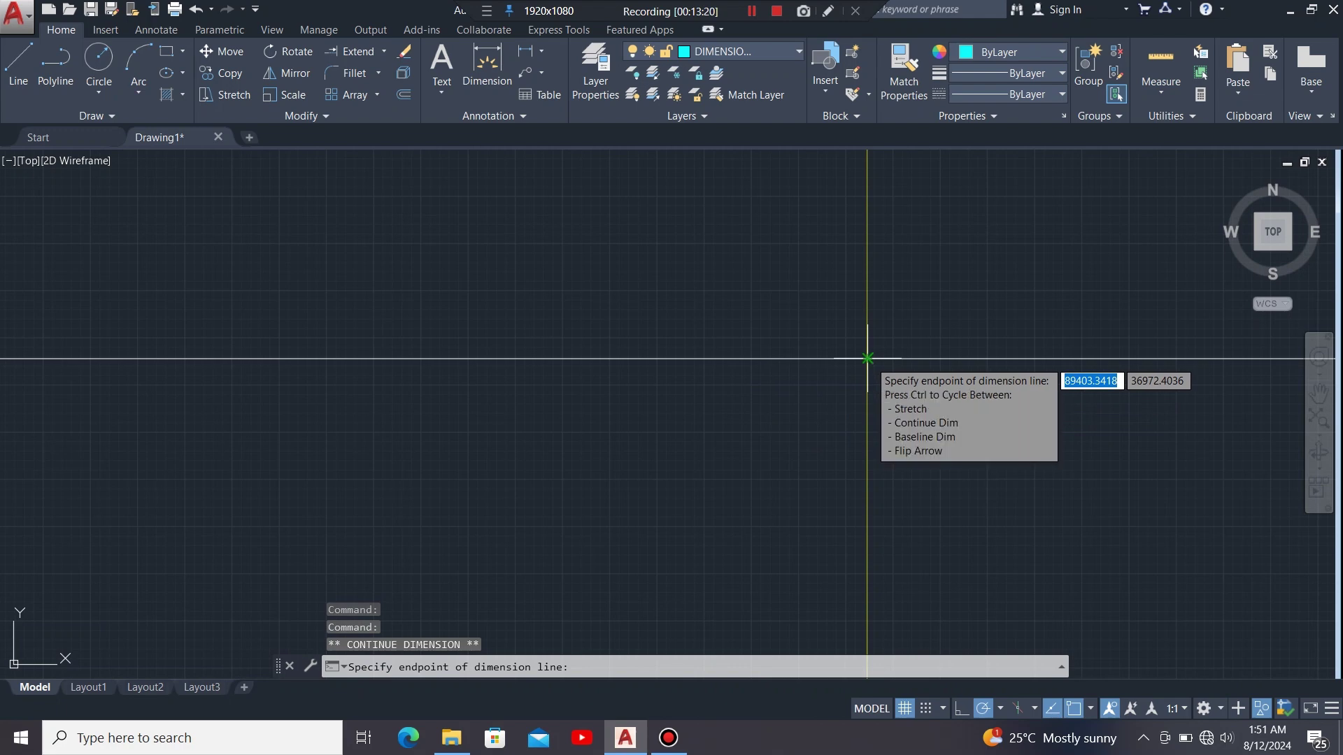
pyautogui.click(867, 362)
# Extend the same grid dimension row from grid line C to grid line D and end the continuation.
pyautogui.scroll(-5, 412, 371)
pyautogui.scroll(-3, 699, 450)
pyautogui.scroll(7, 601, 444)
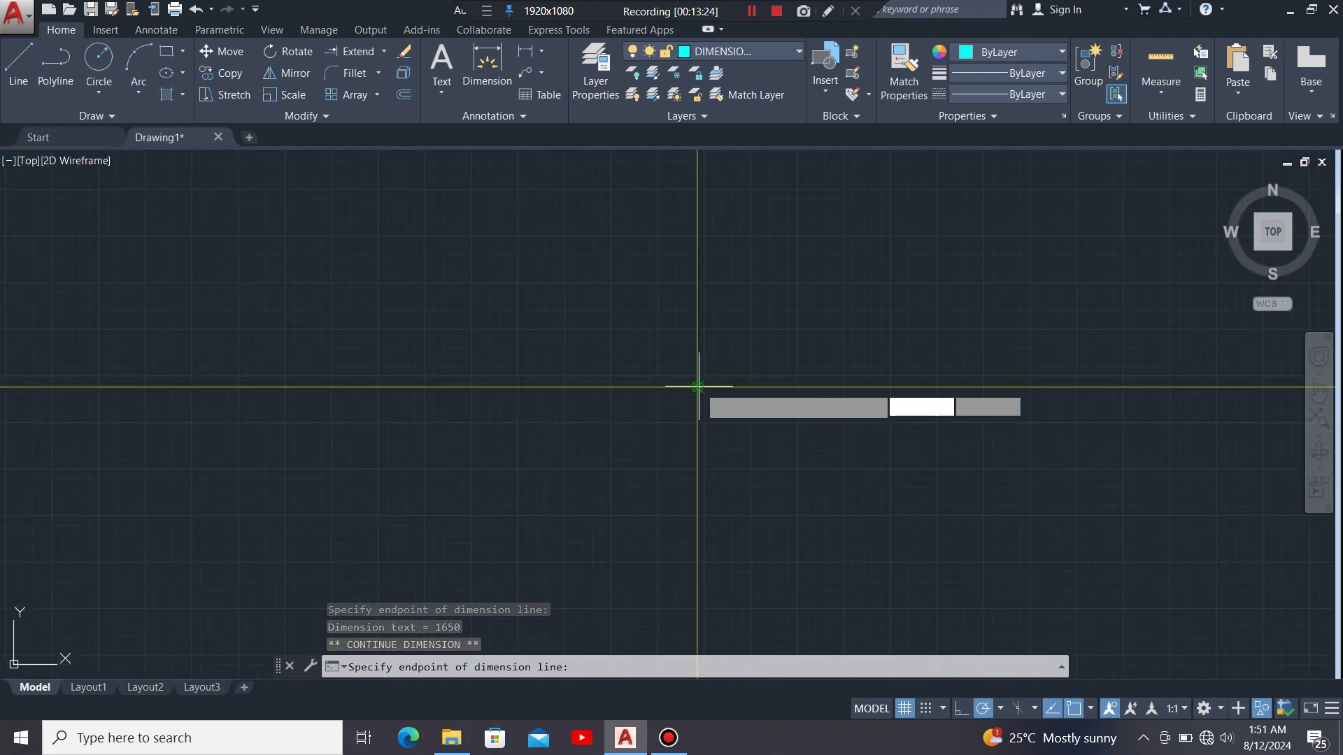
pyautogui.scroll(-5, 727, 378)
pyautogui.press('Escape')
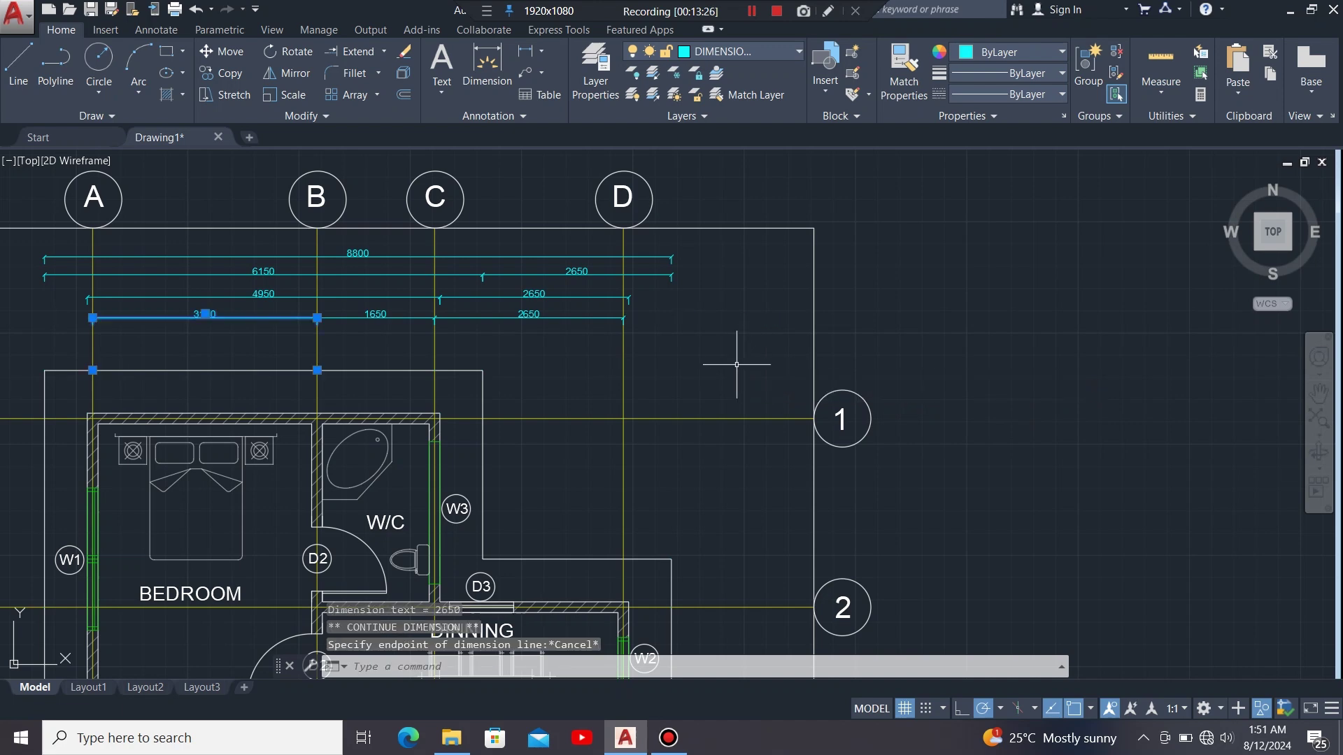
pyautogui.press('Escape')
pyautogui.scroll(-2, 785, 357)
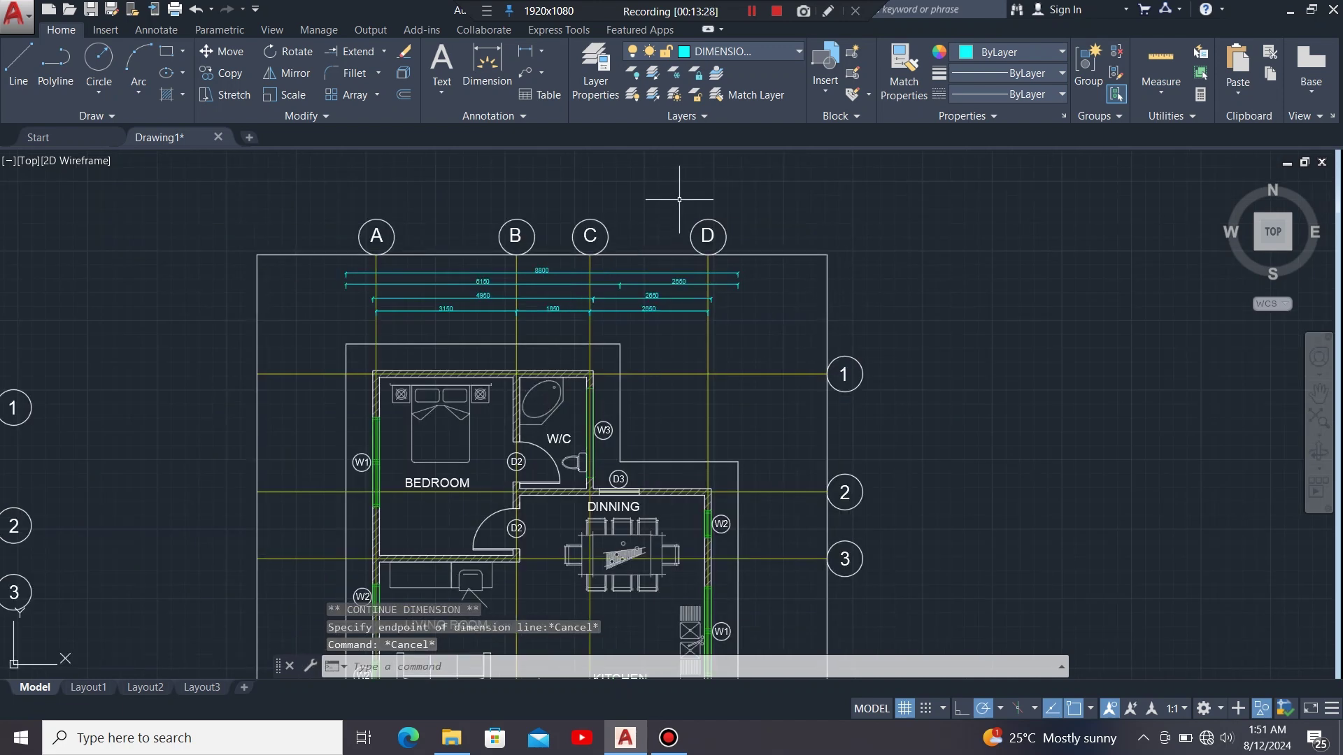
pyautogui.scroll(-2, 679, 199)
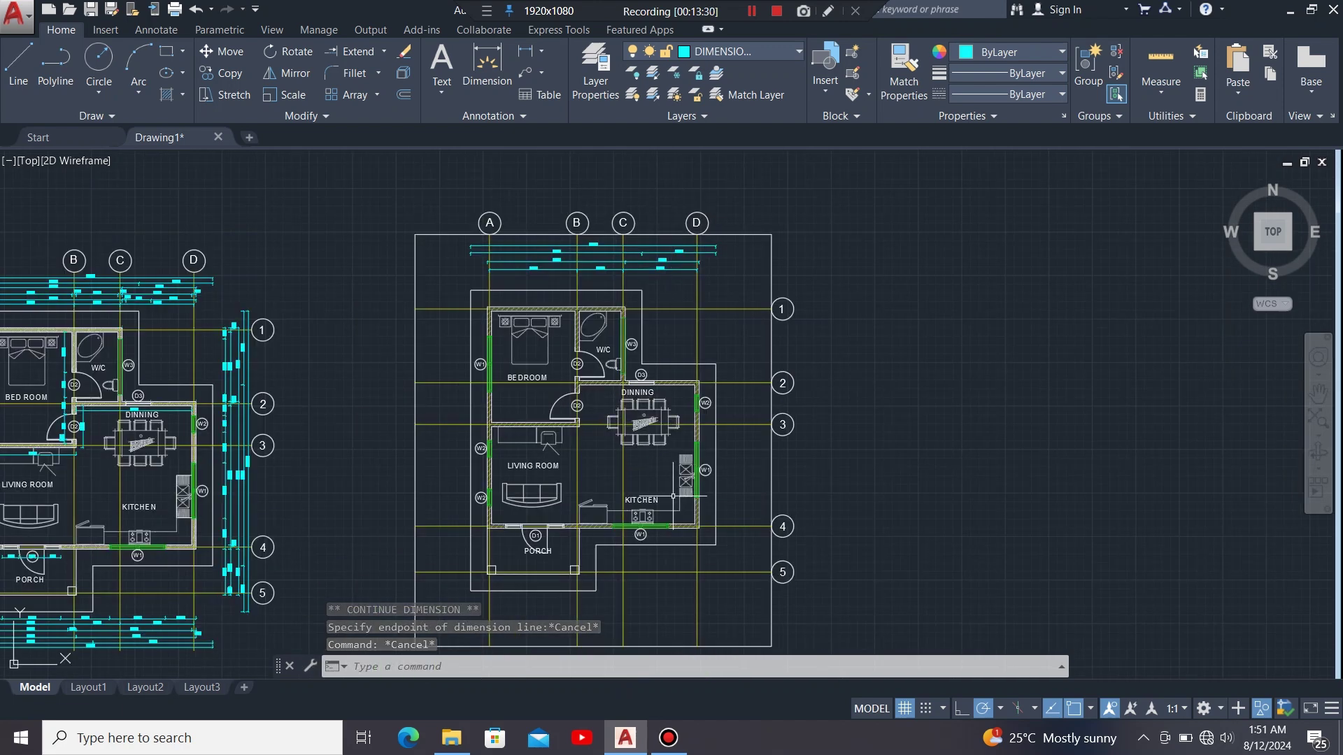
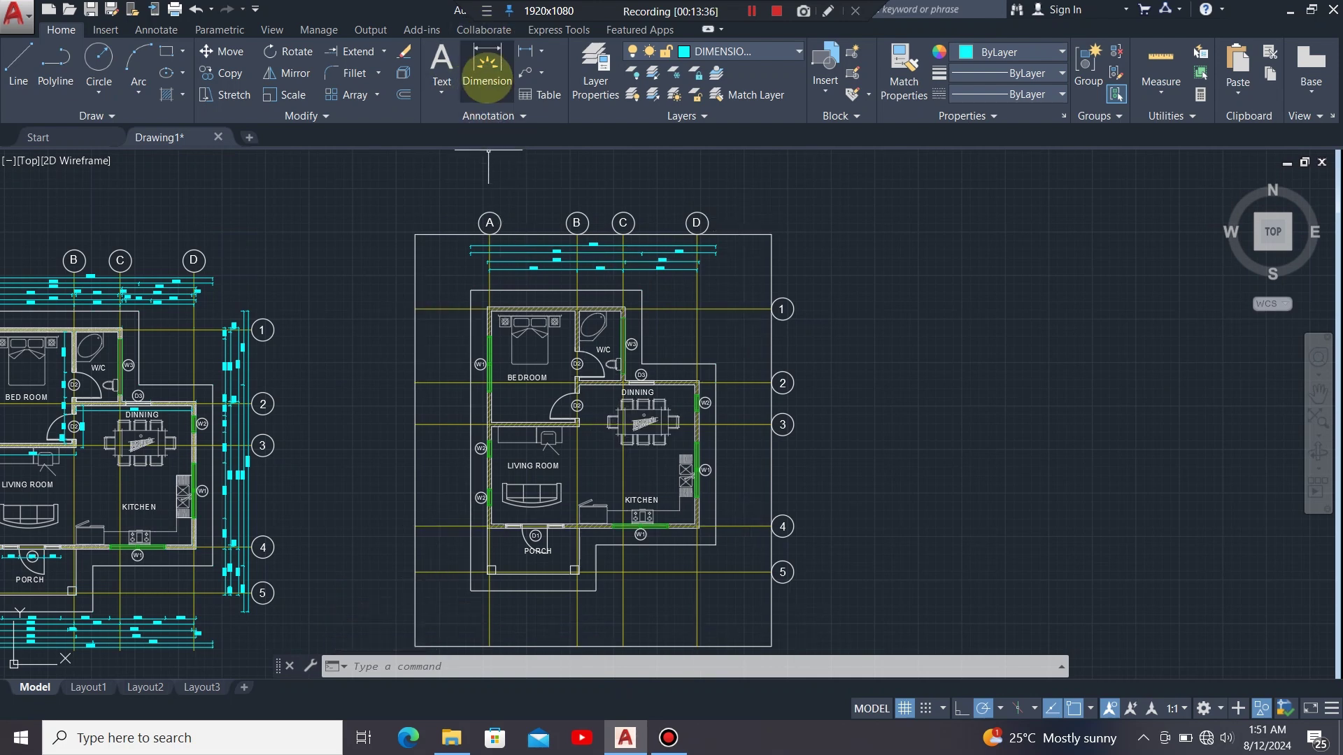
pyautogui.click(487, 67)
pyautogui.scroll(2, 705, 349)
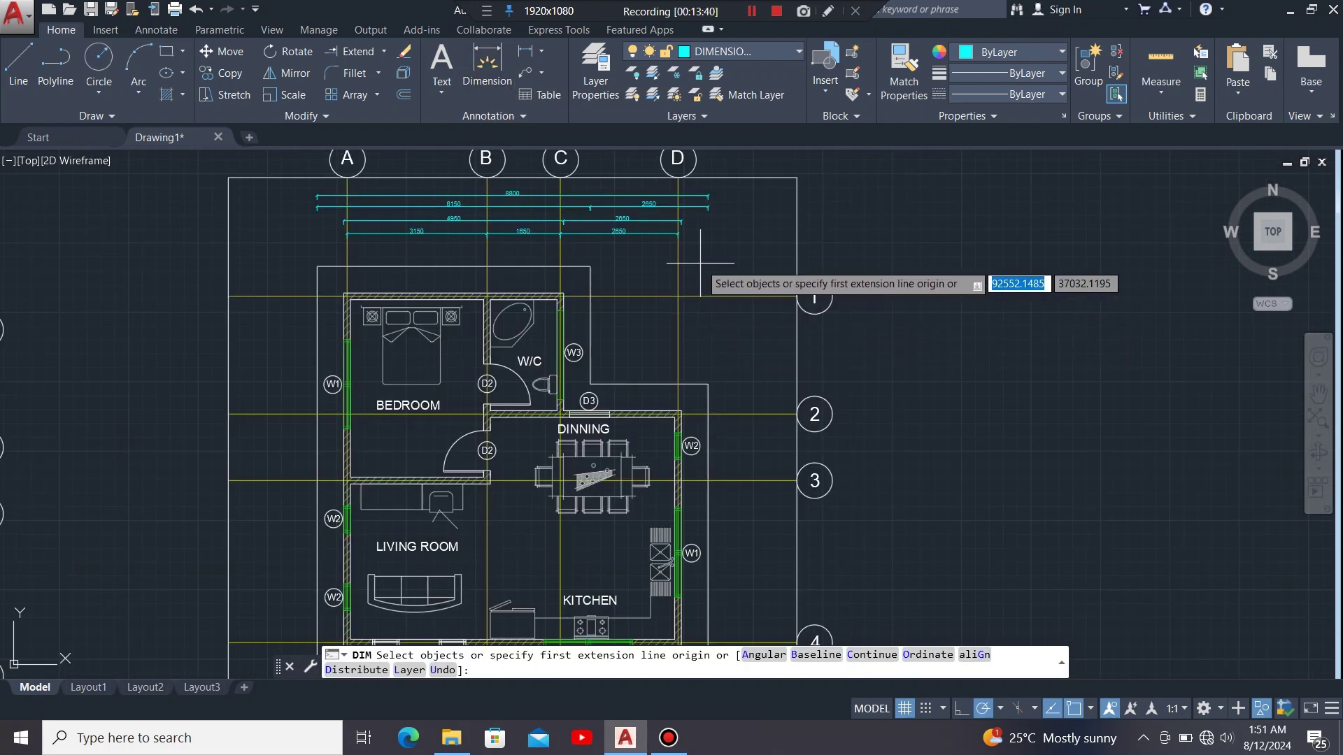
pyautogui.scroll(-2, 700, 268)
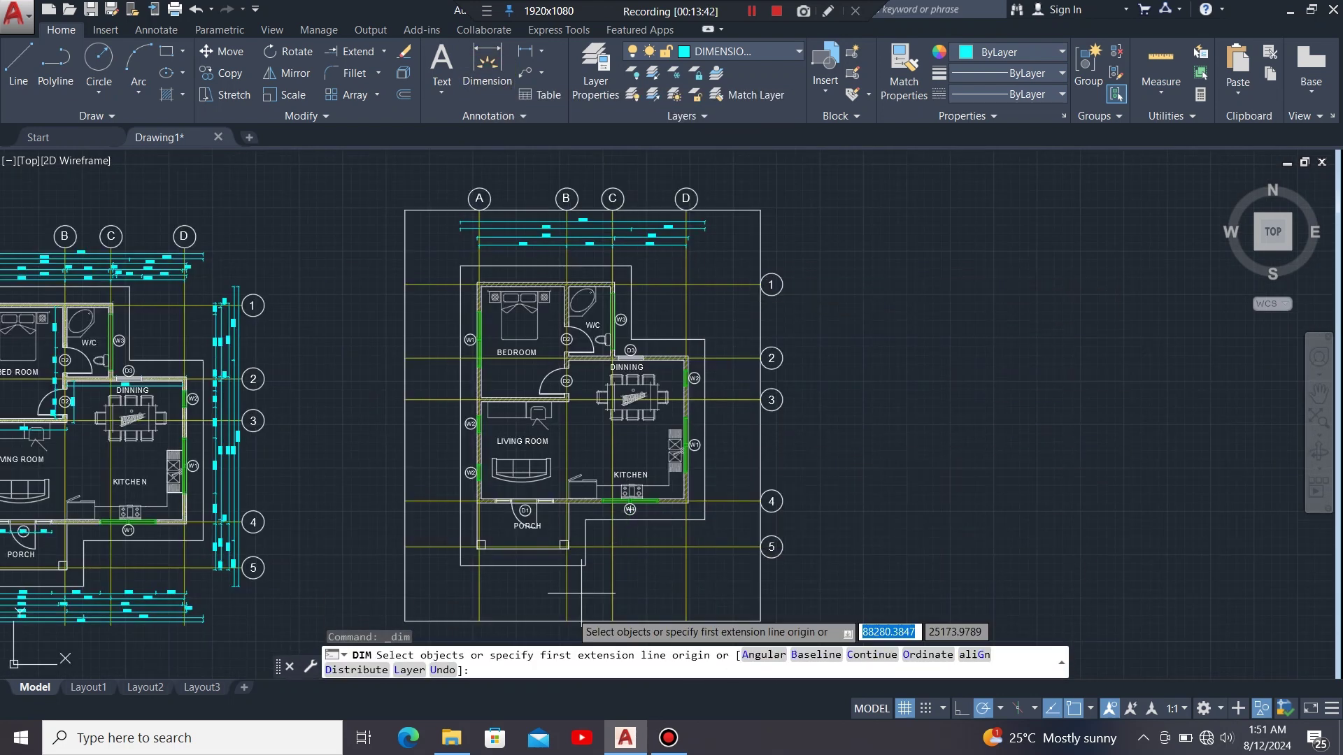
pyautogui.scroll(2, 546, 592)
pyautogui.scroll(4, 556, 587)
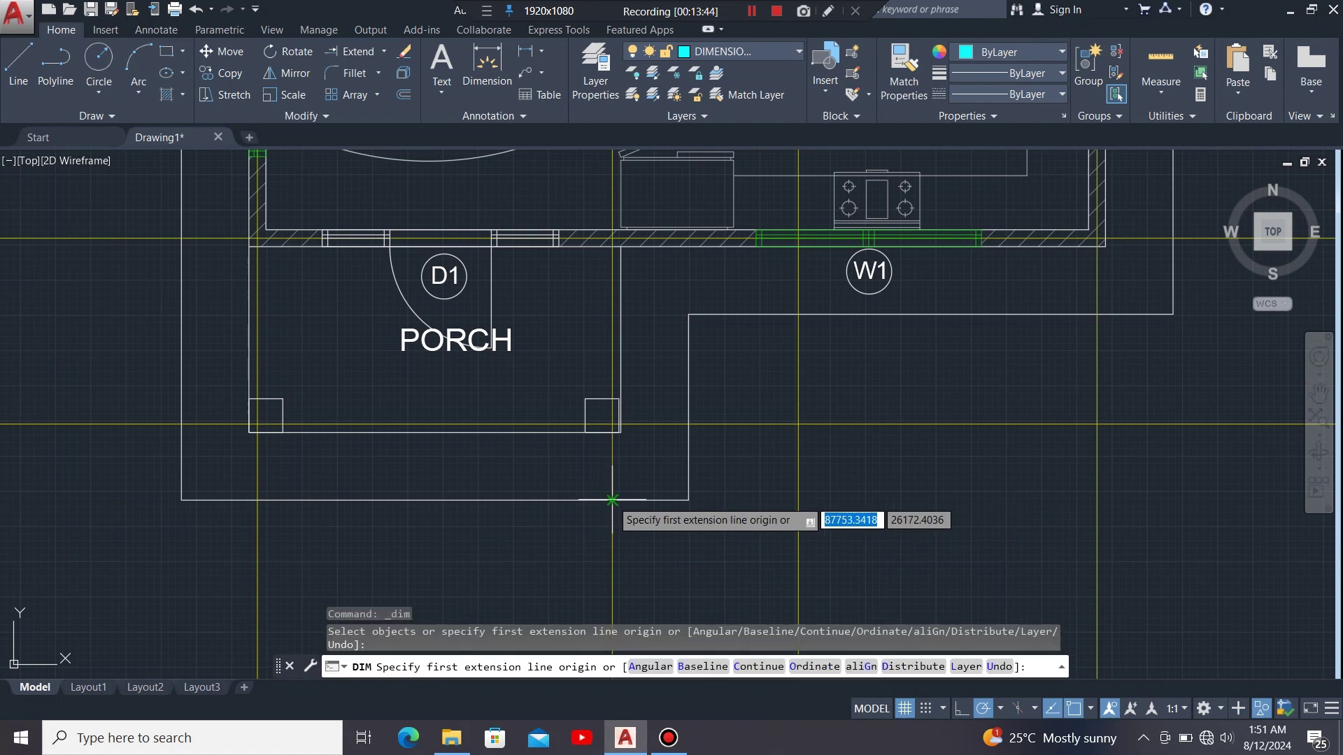
pyautogui.click(604, 499)
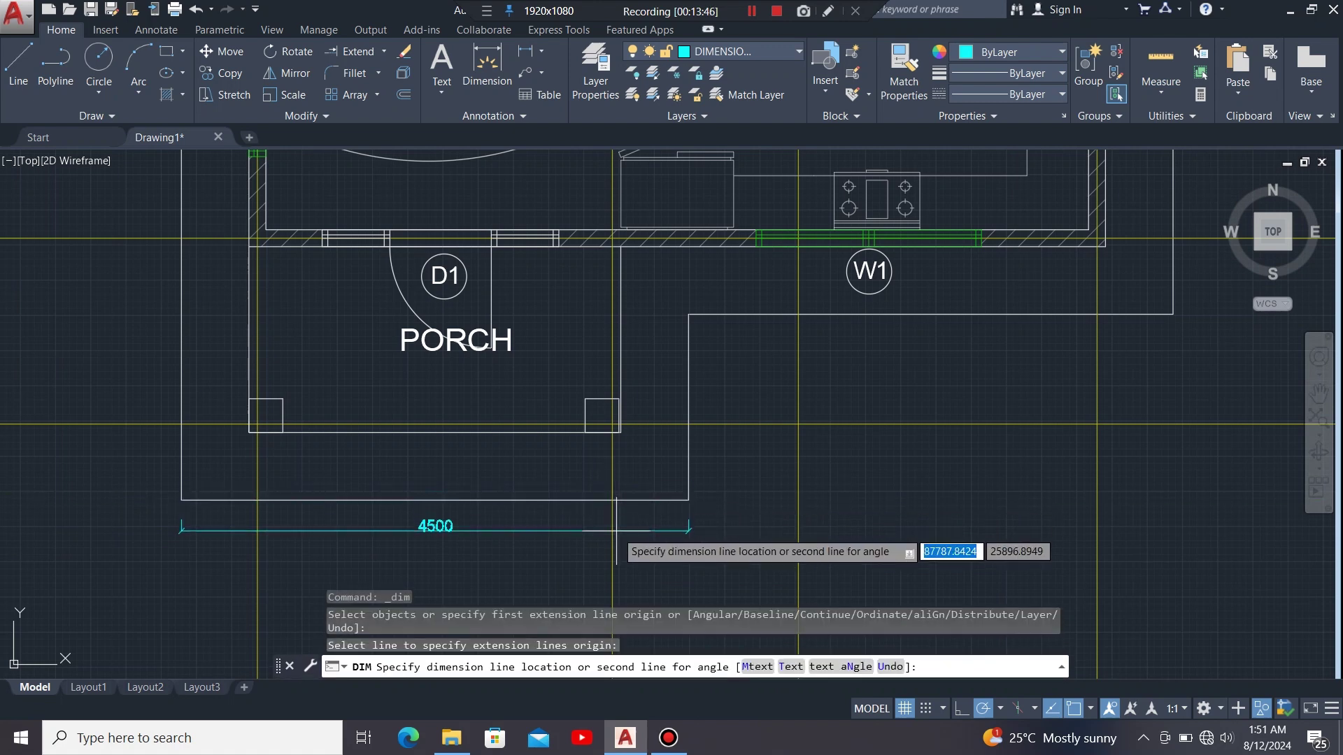
pyautogui.press('Escape')
# Dimension the outer outline's overall height from its porch edge to its upper edge at grid B, placing it just inside the frame beside bubbles 1–5.
pyautogui.click(486, 63)
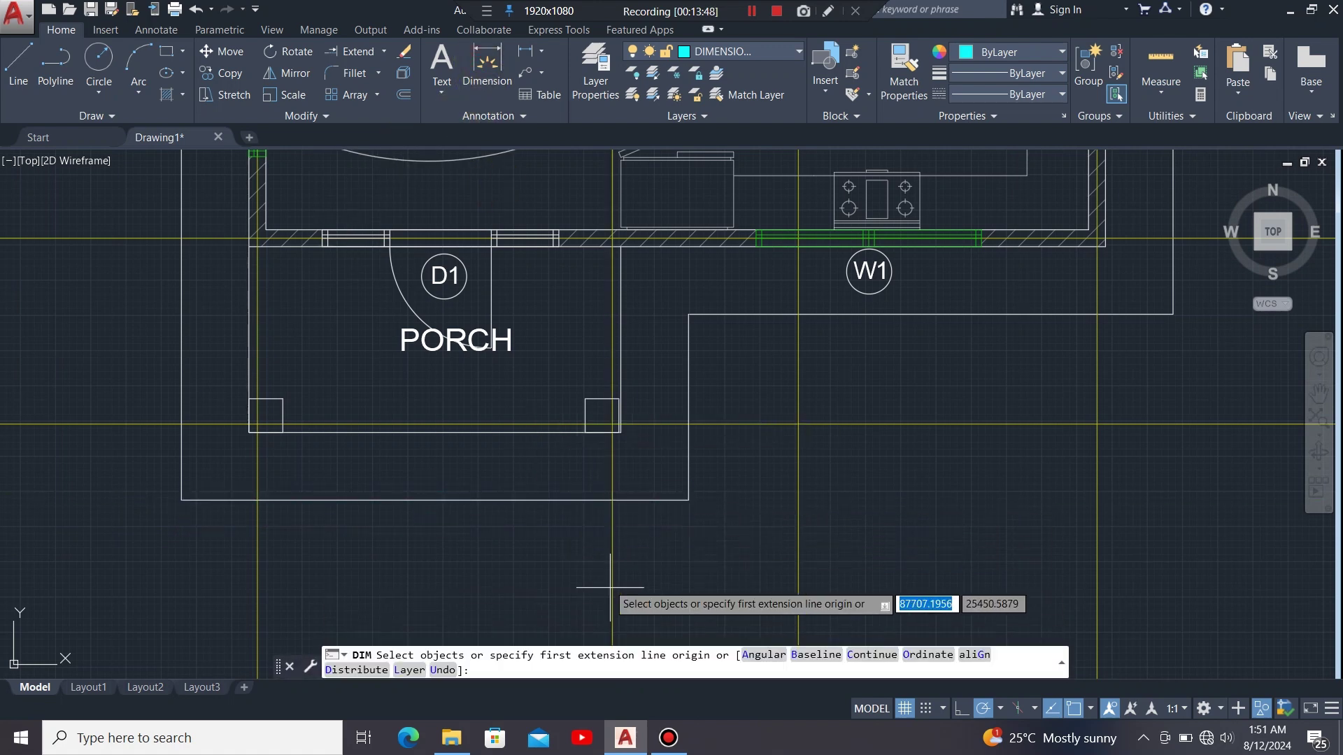
pyautogui.press('Return')
pyautogui.click(612, 500)
pyautogui.scroll(-3, 600, 551)
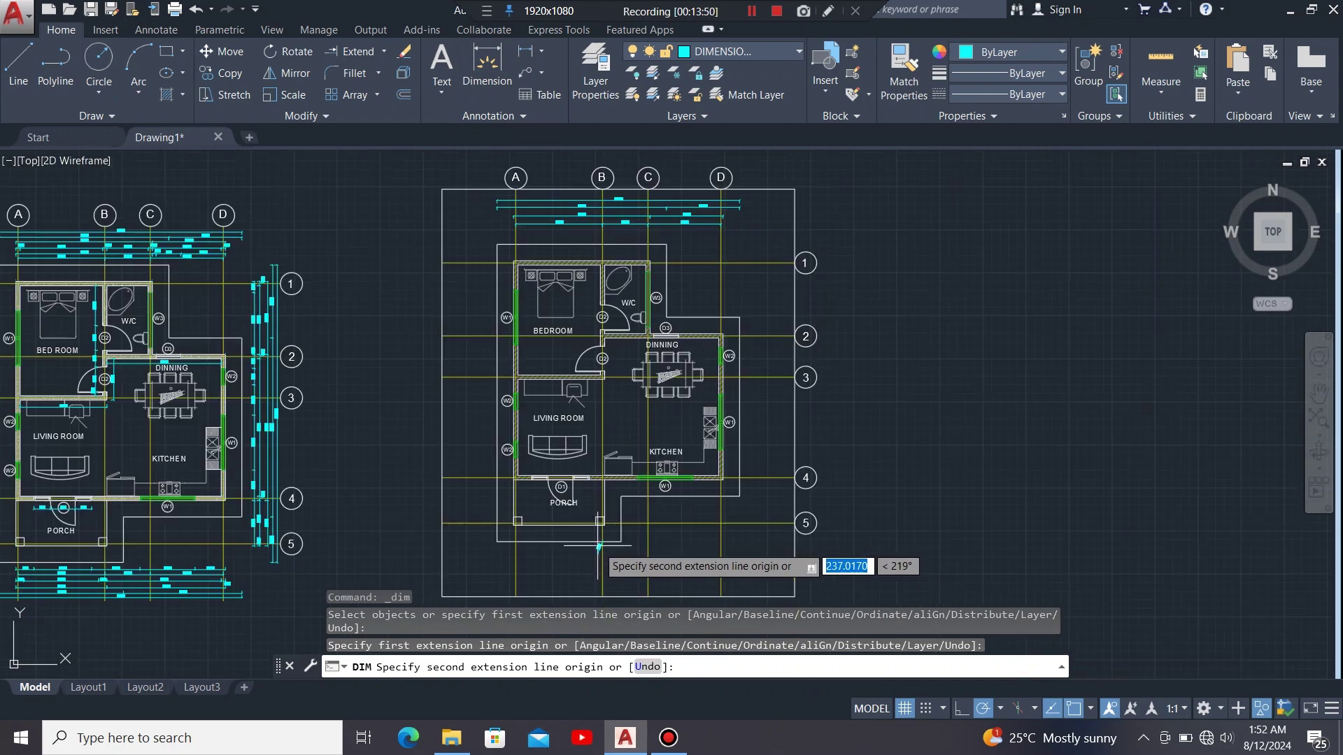
pyautogui.scroll(4, 598, 234)
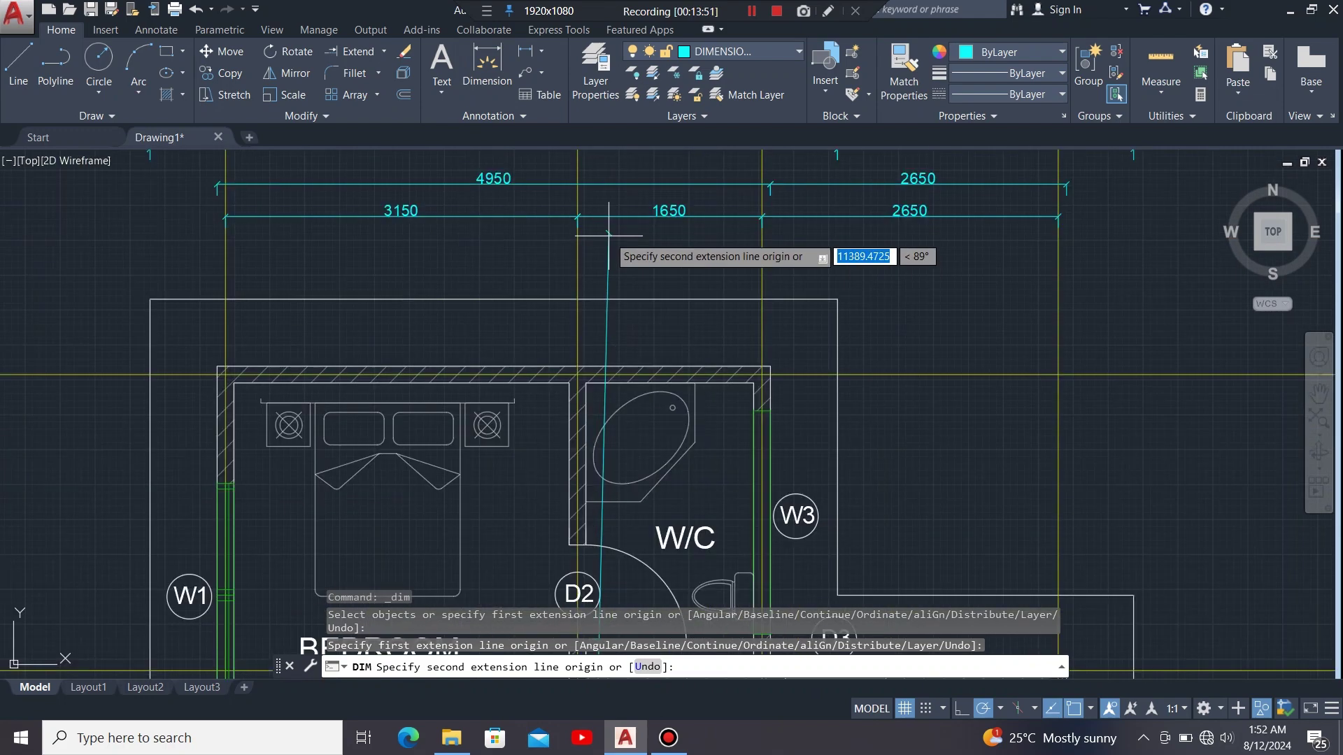
pyautogui.click(577, 300)
pyautogui.scroll(-3, 605, 325)
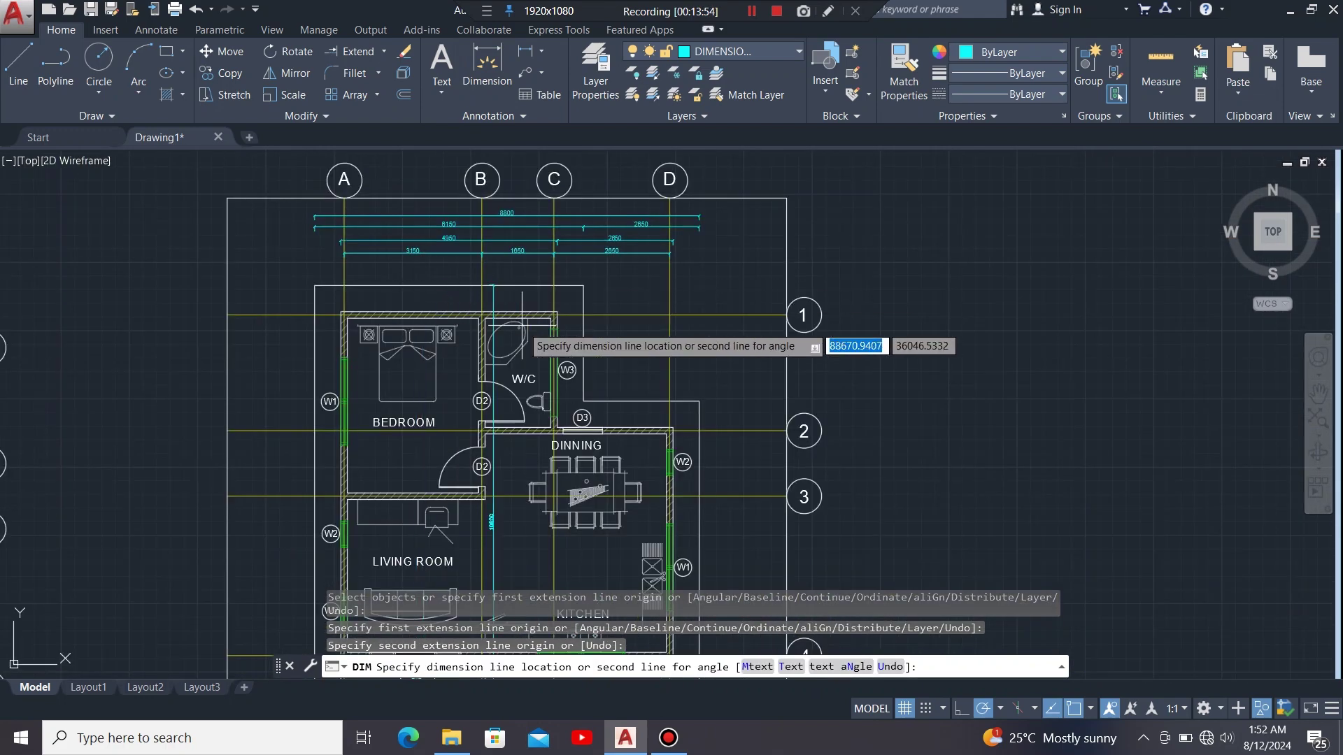
pyautogui.scroll(-1, 641, 287)
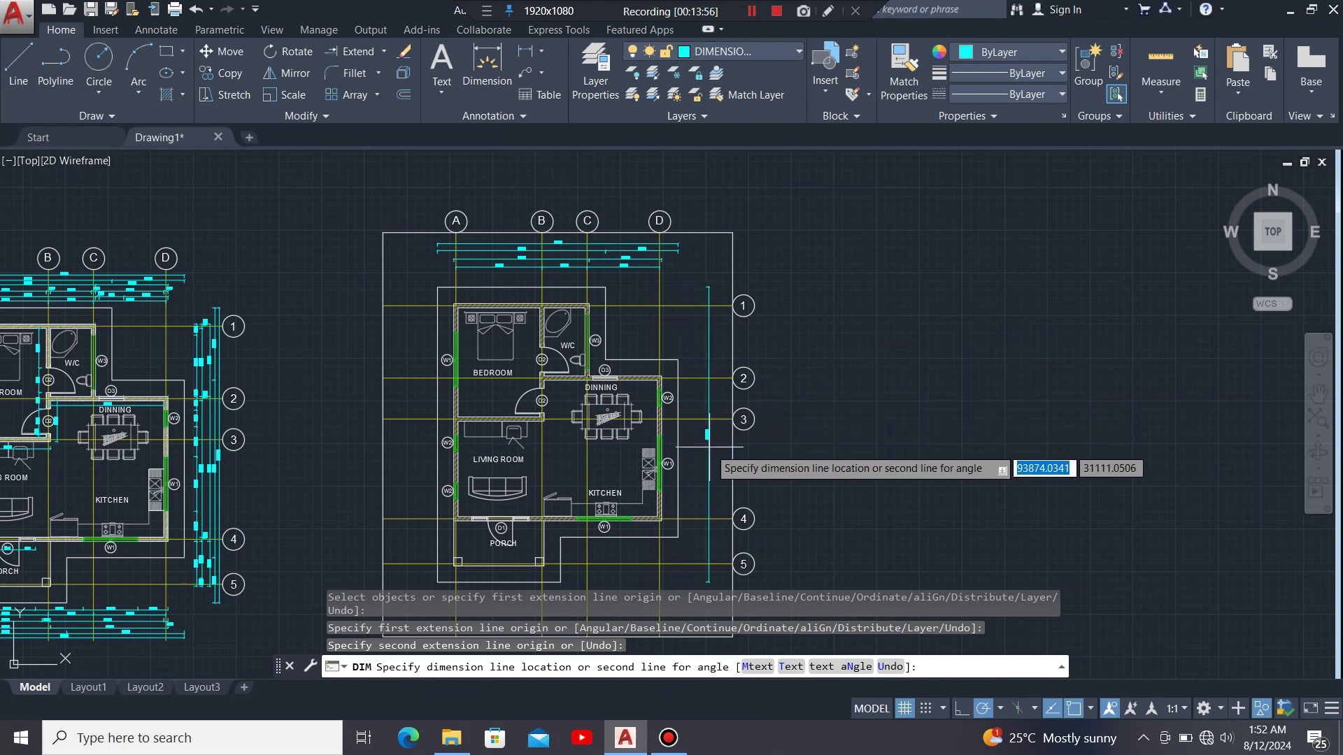
pyautogui.scroll(3, 716, 452)
pyautogui.scroll(-2, 676, 356)
pyautogui.scroll(3, 689, 403)
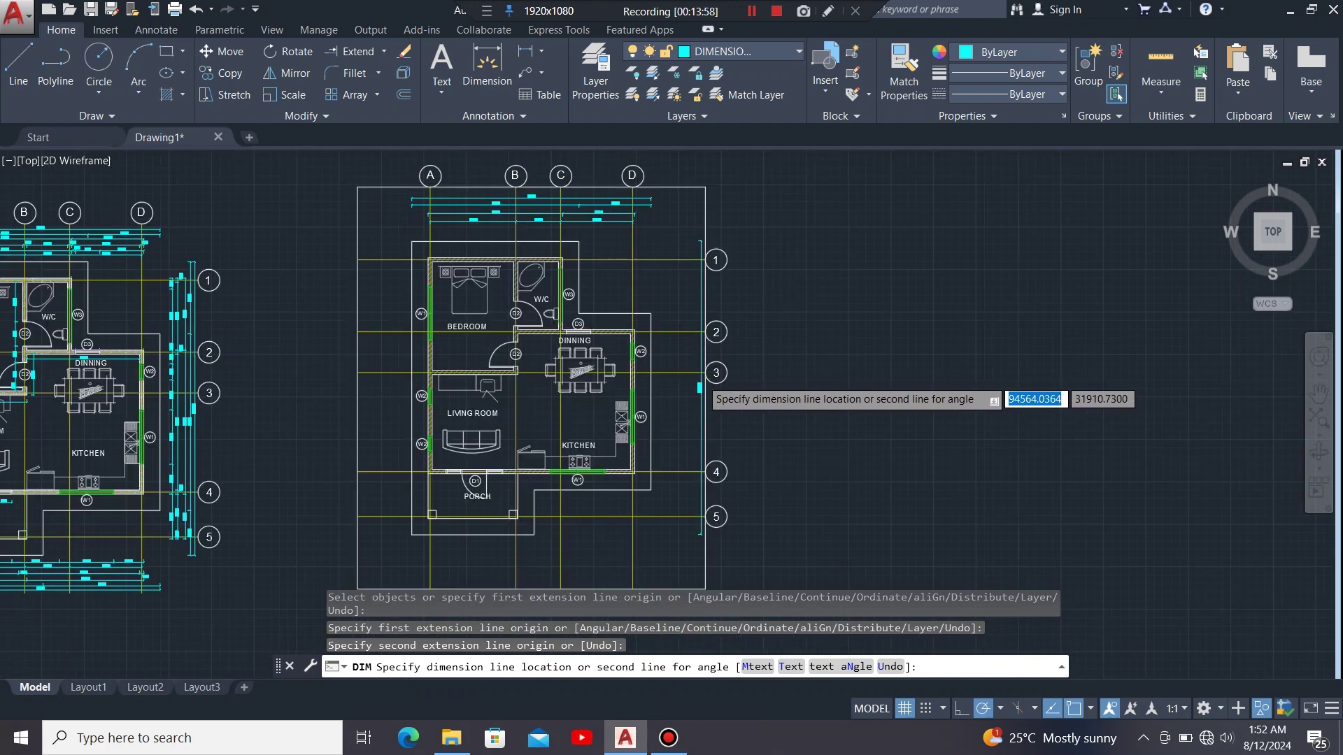
pyautogui.click(691, 403)
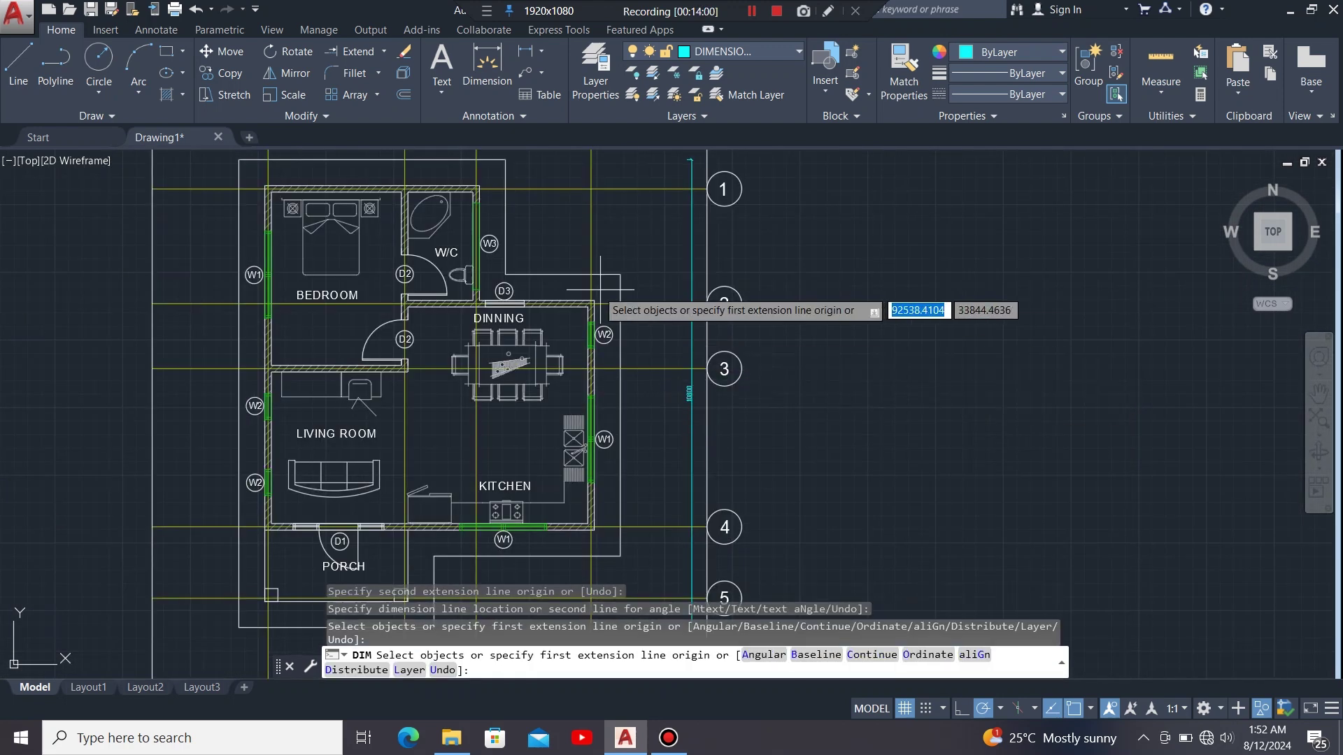
# Dimension the outline's vertical edge beside the W/C, placing it as a second row inside the overall height dimension.
pyautogui.scroll(-2, 611, 303)
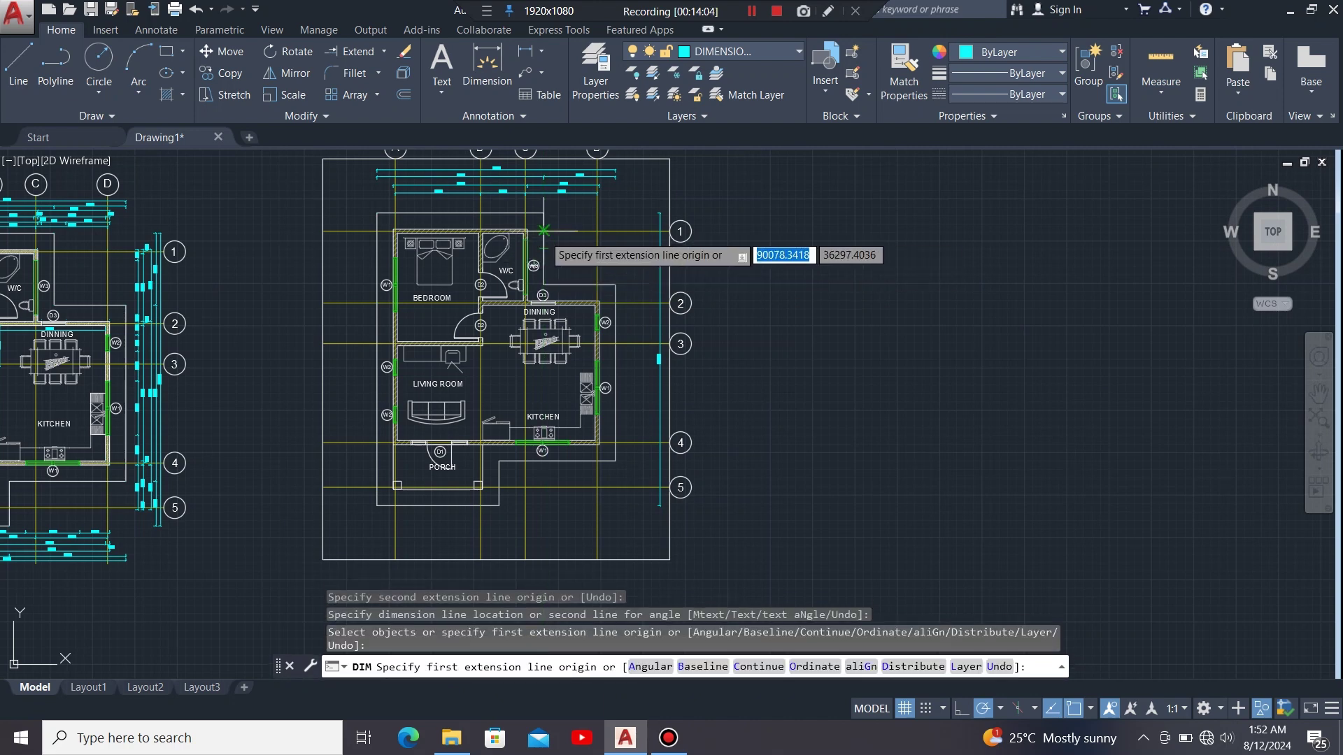
pyautogui.press('Return')
pyautogui.scroll(3, 543, 230)
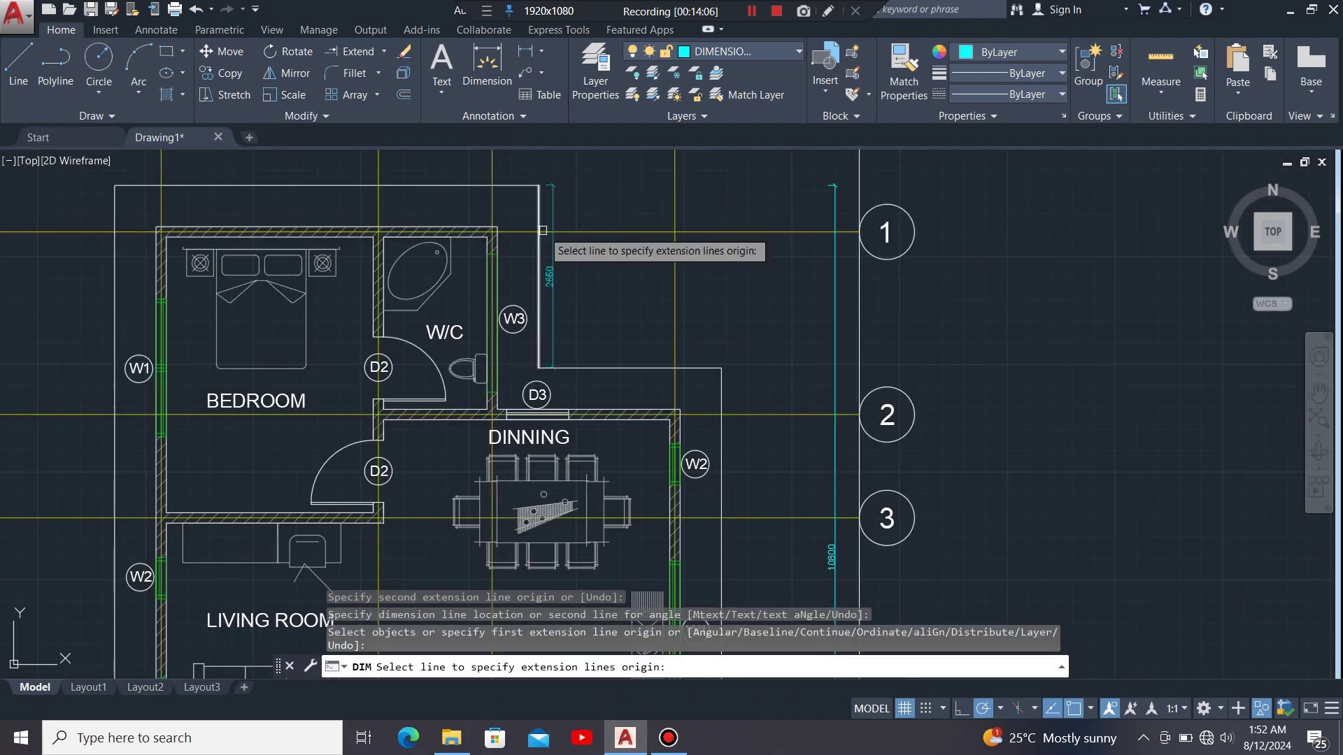
pyautogui.click(539, 260)
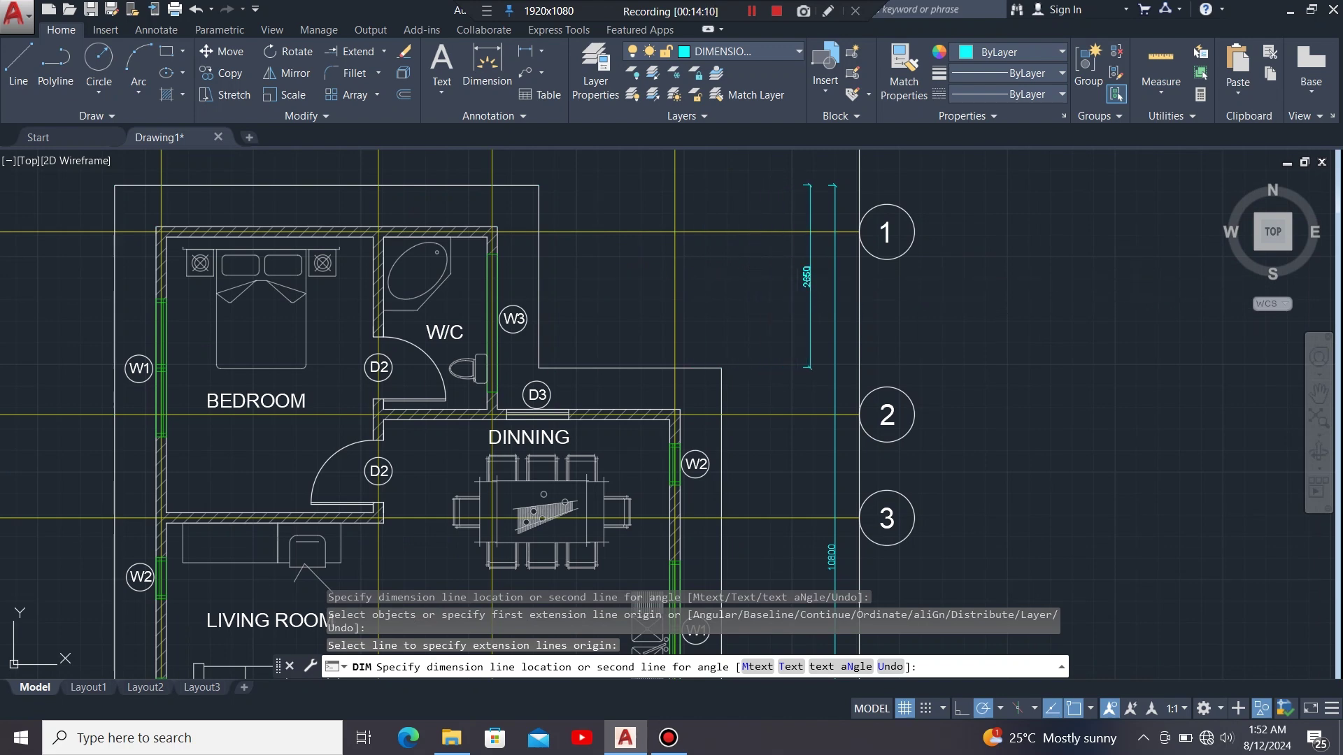
pyautogui.click(807, 366)
pyautogui.press('Return')
# Continue that outline edge dimension from its lower end to the outer outline's corner beyond the kitchen, below grid 4.
pyautogui.click(810, 366)
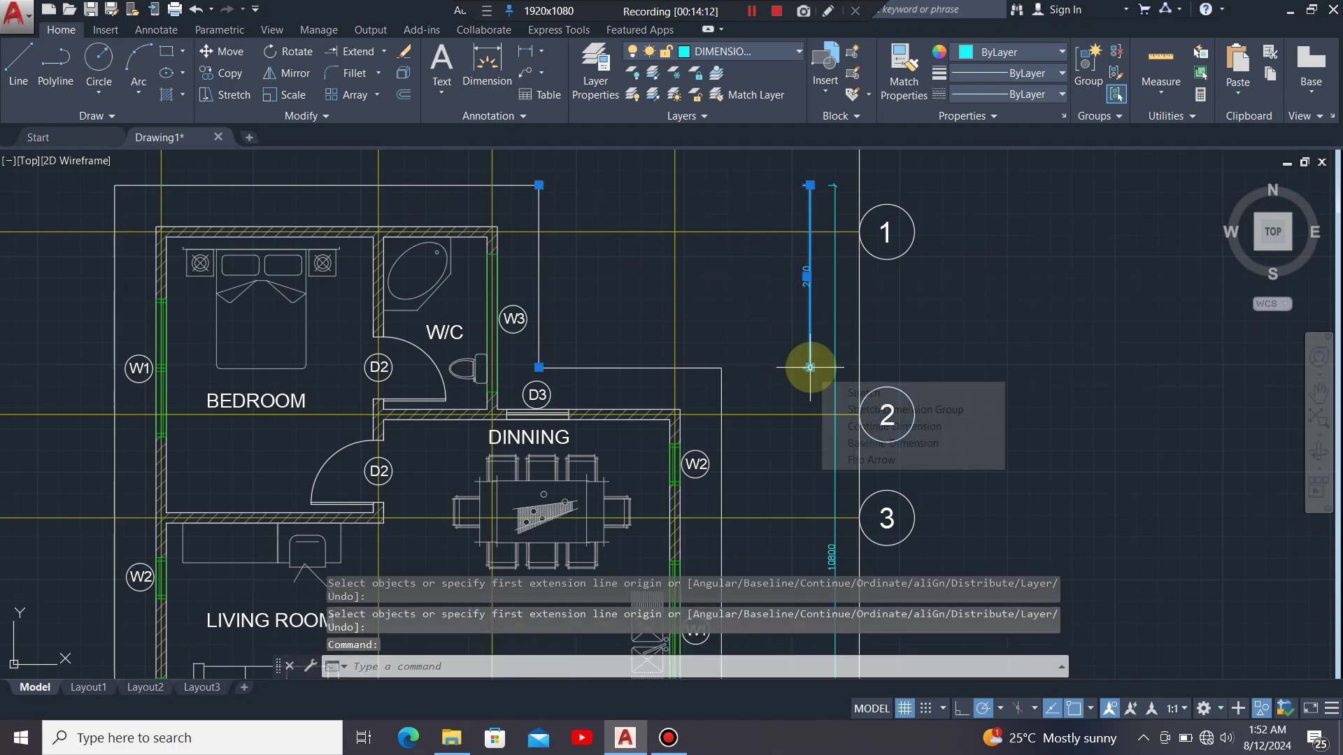
pyautogui.moveTo(810, 368)
pyautogui.click(848, 426)
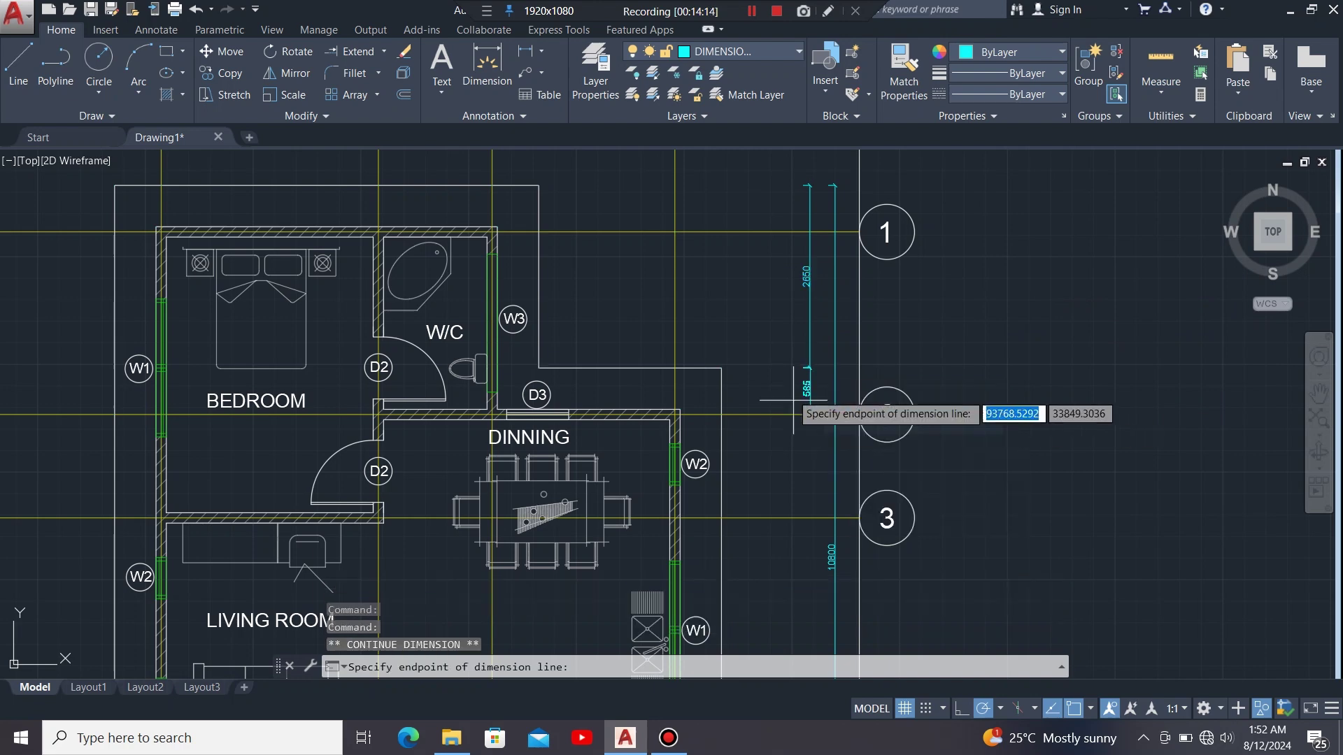
pyautogui.scroll(-4, 776, 402)
pyautogui.scroll(6, 748, 510)
pyautogui.scroll(2, 770, 496)
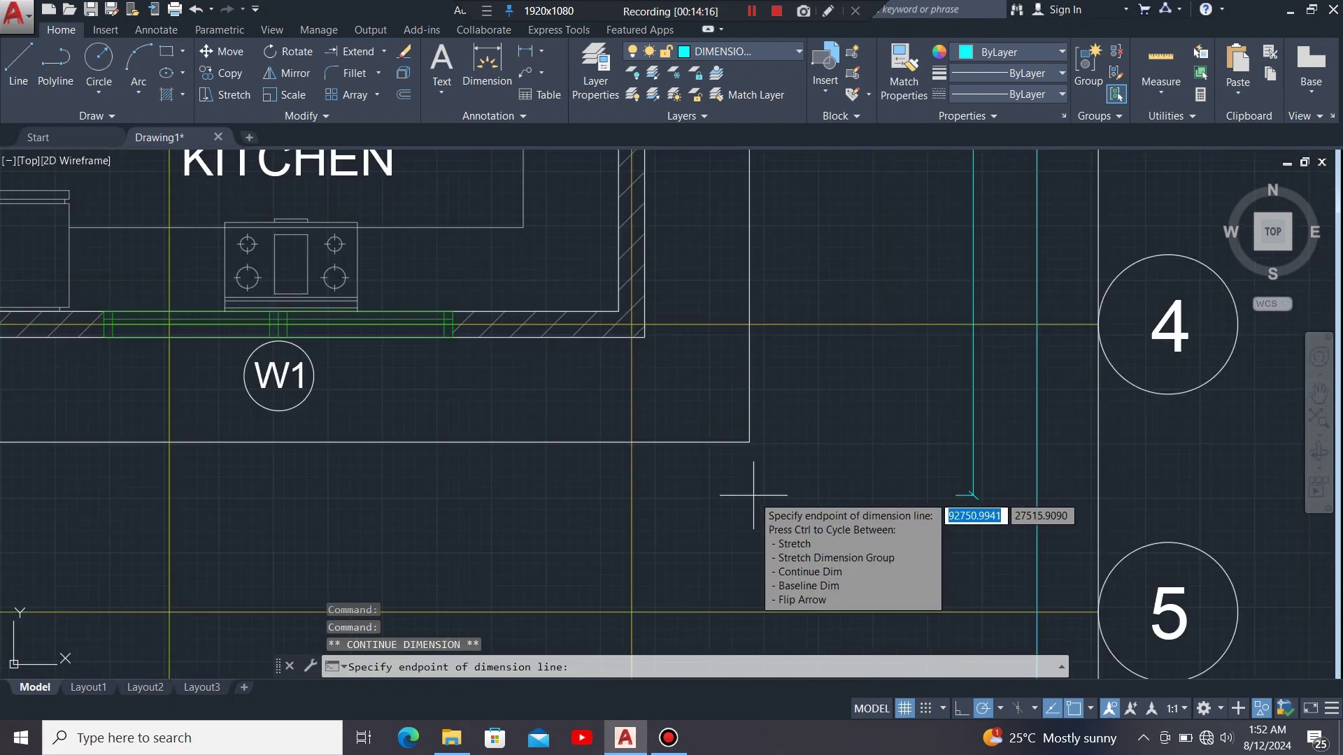
pyautogui.click(751, 461)
# Extend the same outline dimension row down to the outer outline's corner below the porch and end the continuation.
pyautogui.scroll(-2, 804, 402)
pyautogui.scroll(-3, 797, 447)
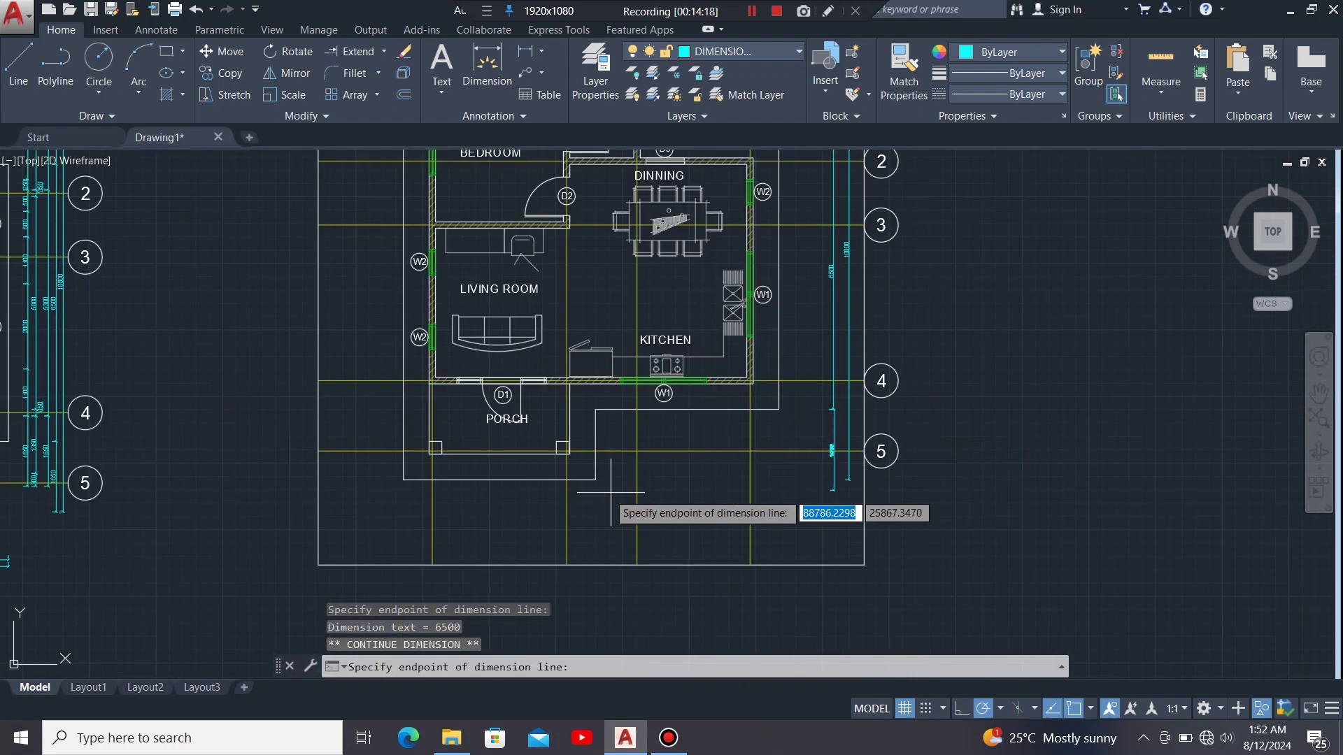
pyautogui.scroll(5, 600, 496)
pyautogui.click(593, 485)
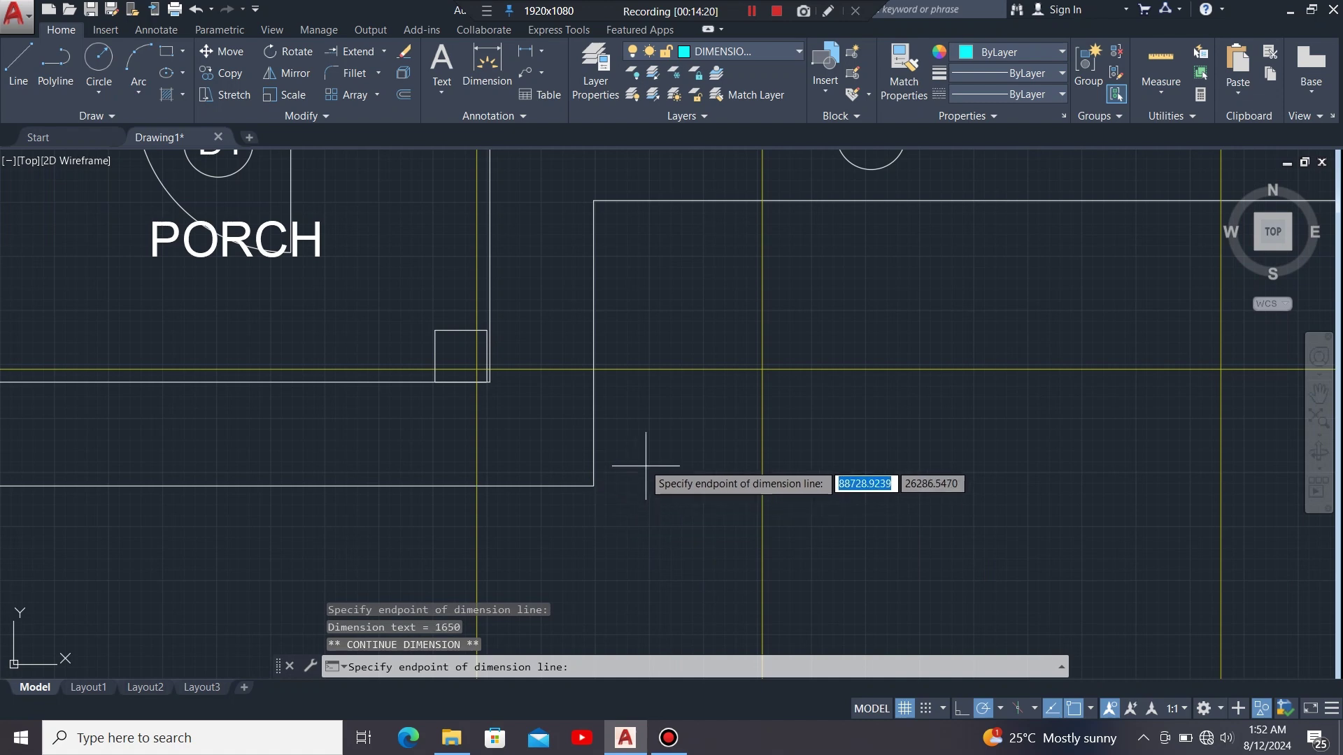
pyautogui.scroll(-3, 609, 469)
pyautogui.scroll(-4, 739, 541)
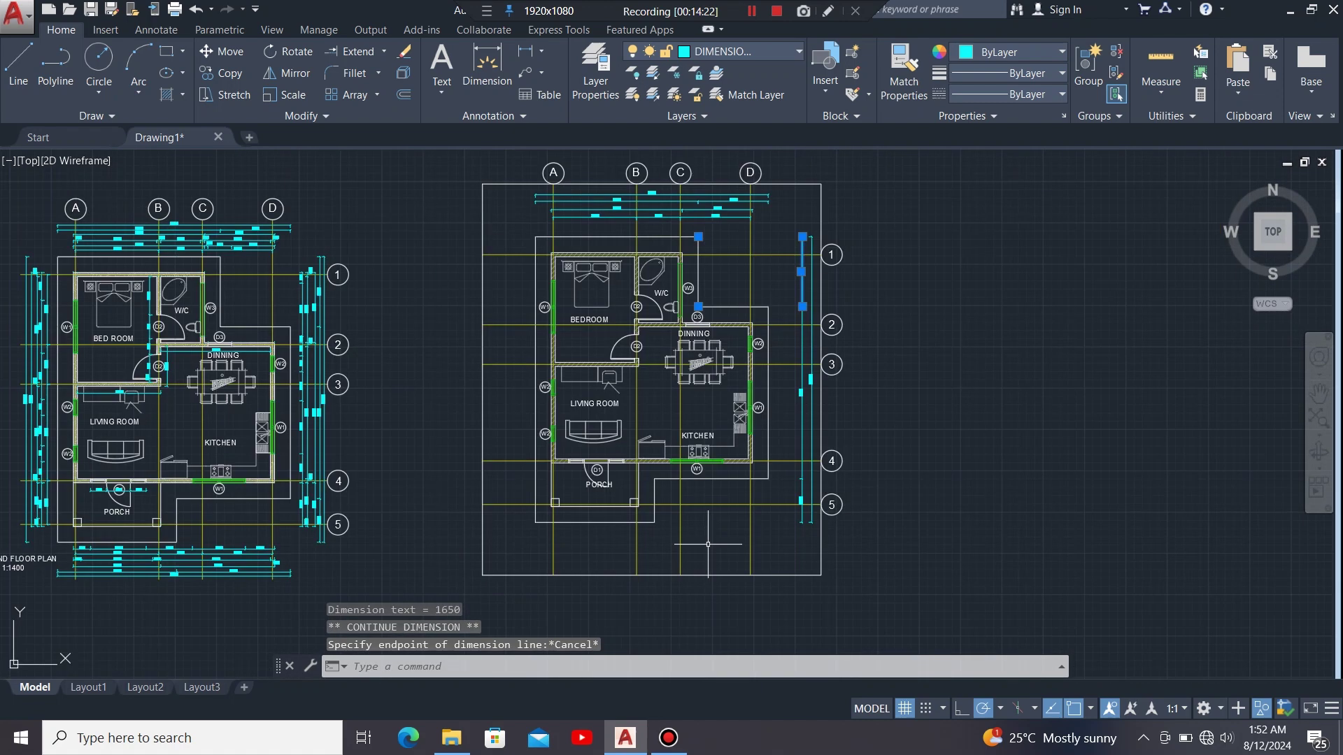
# Dimension the outer face of the W/C wall at window W3, placing it as a third row inside the outline dimensions.
pyautogui.scroll(2, 699, 232)
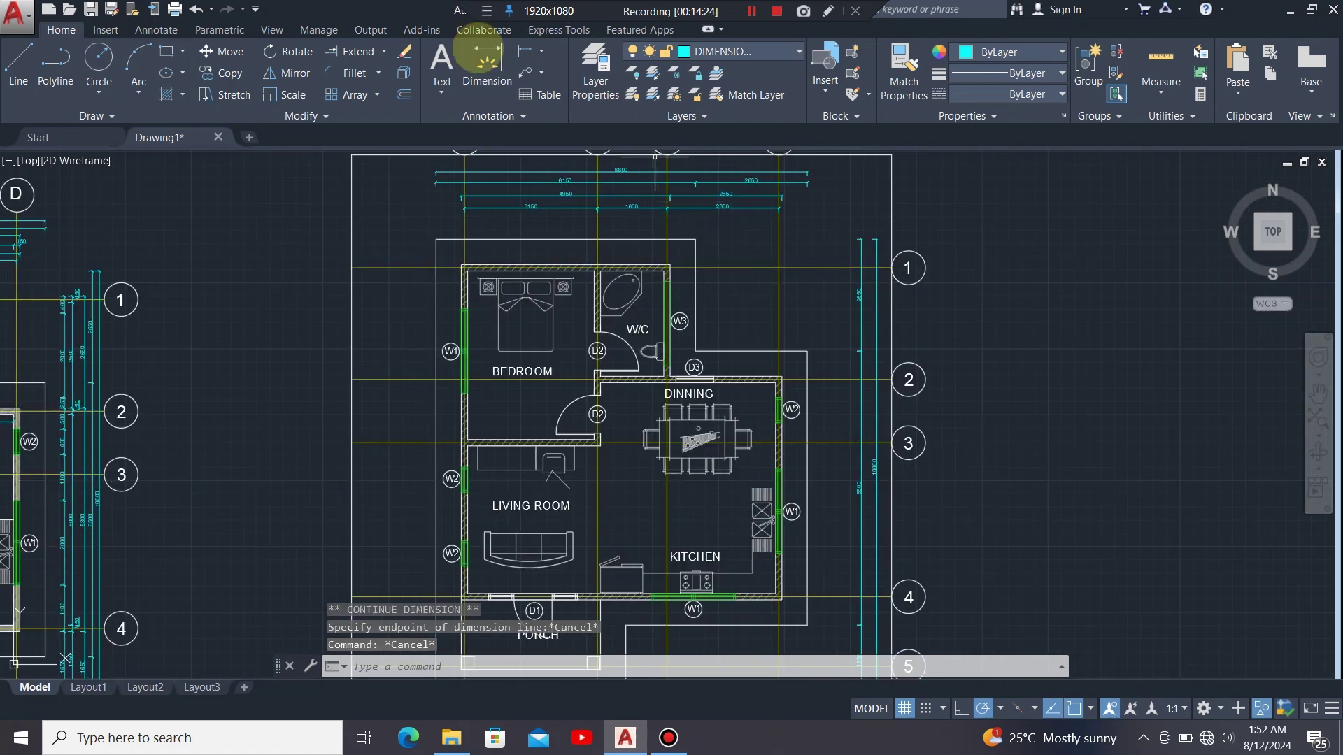
pyautogui.click(488, 70)
pyautogui.scroll(4, 728, 308)
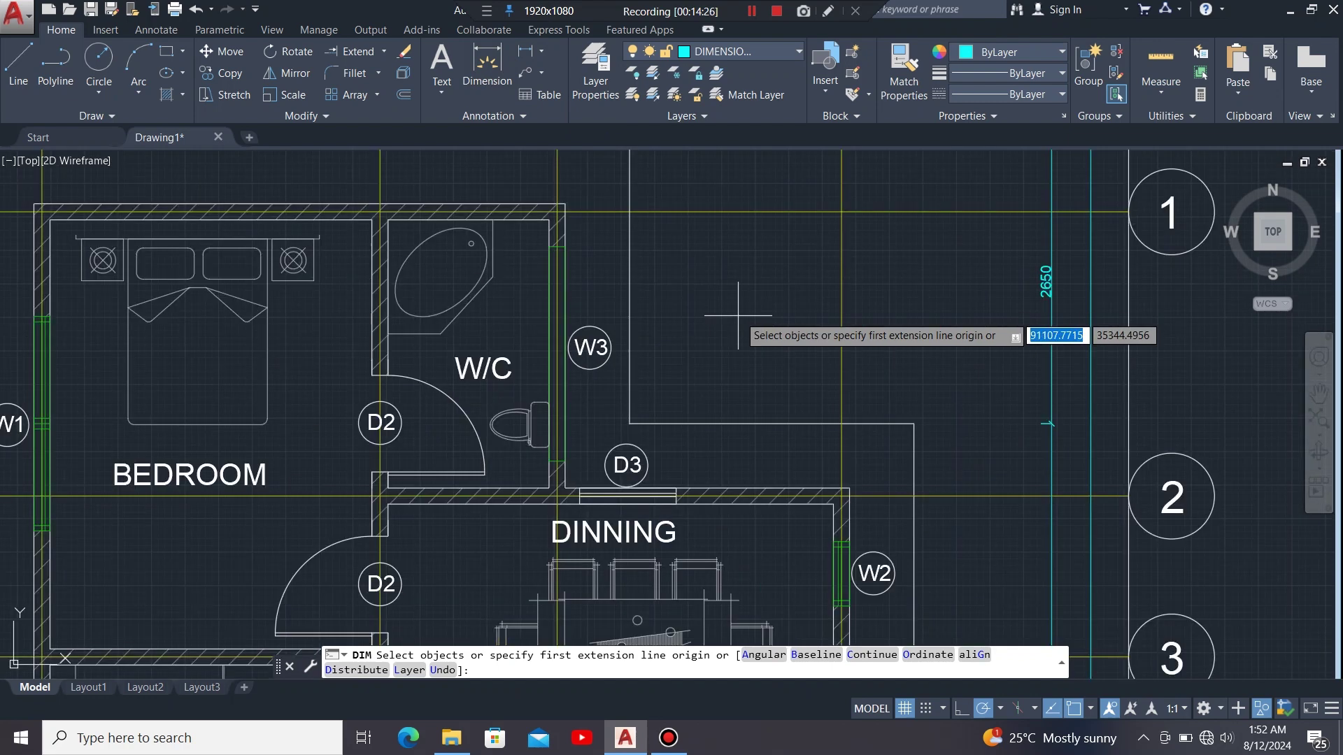
pyautogui.press('Return')
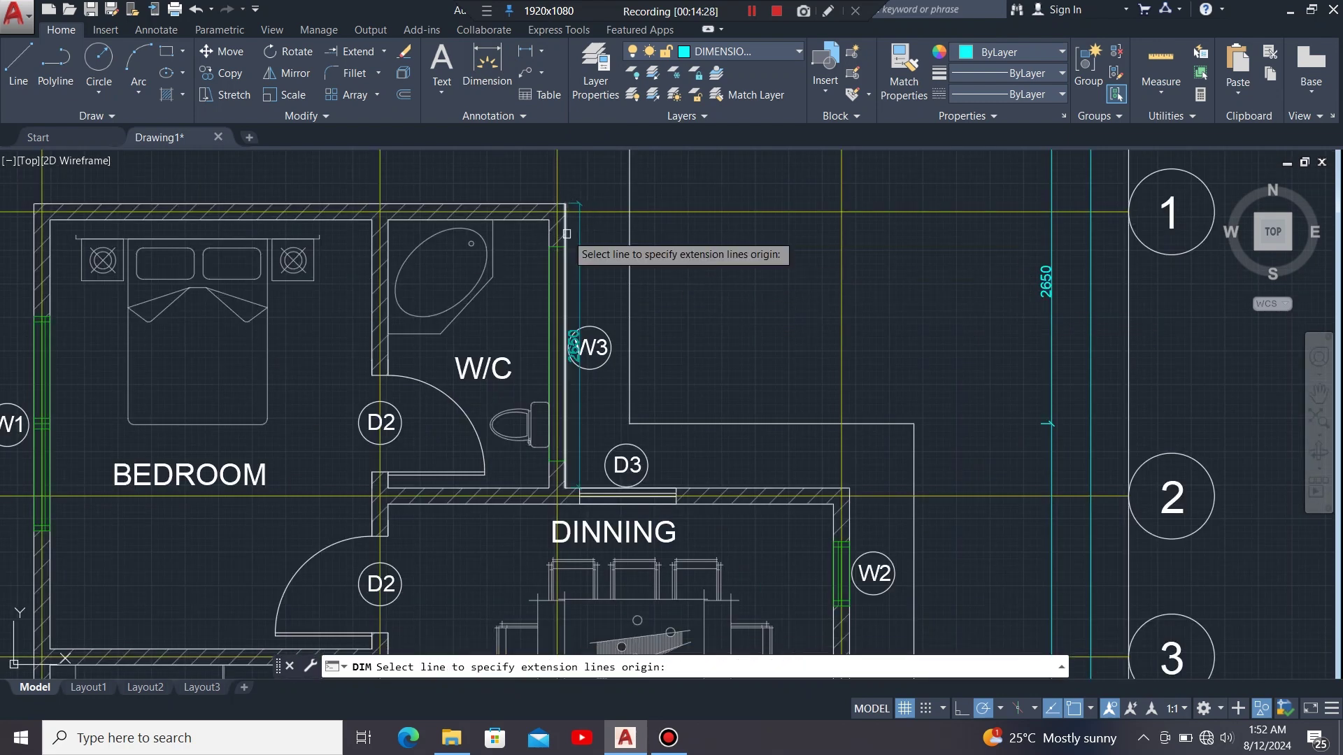
pyautogui.click(566, 234)
pyautogui.scroll(-4, 521, 211)
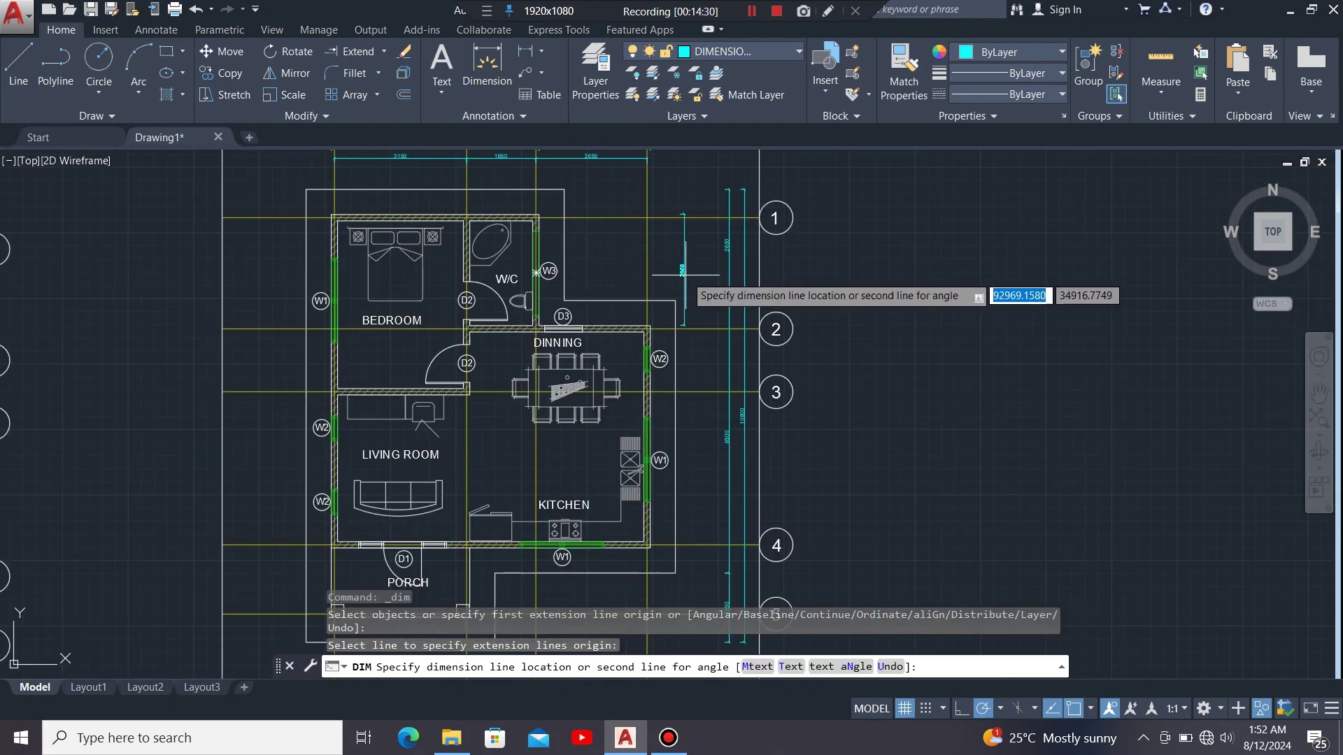
pyautogui.scroll(4, 706, 258)
pyautogui.scroll(-2, 704, 262)
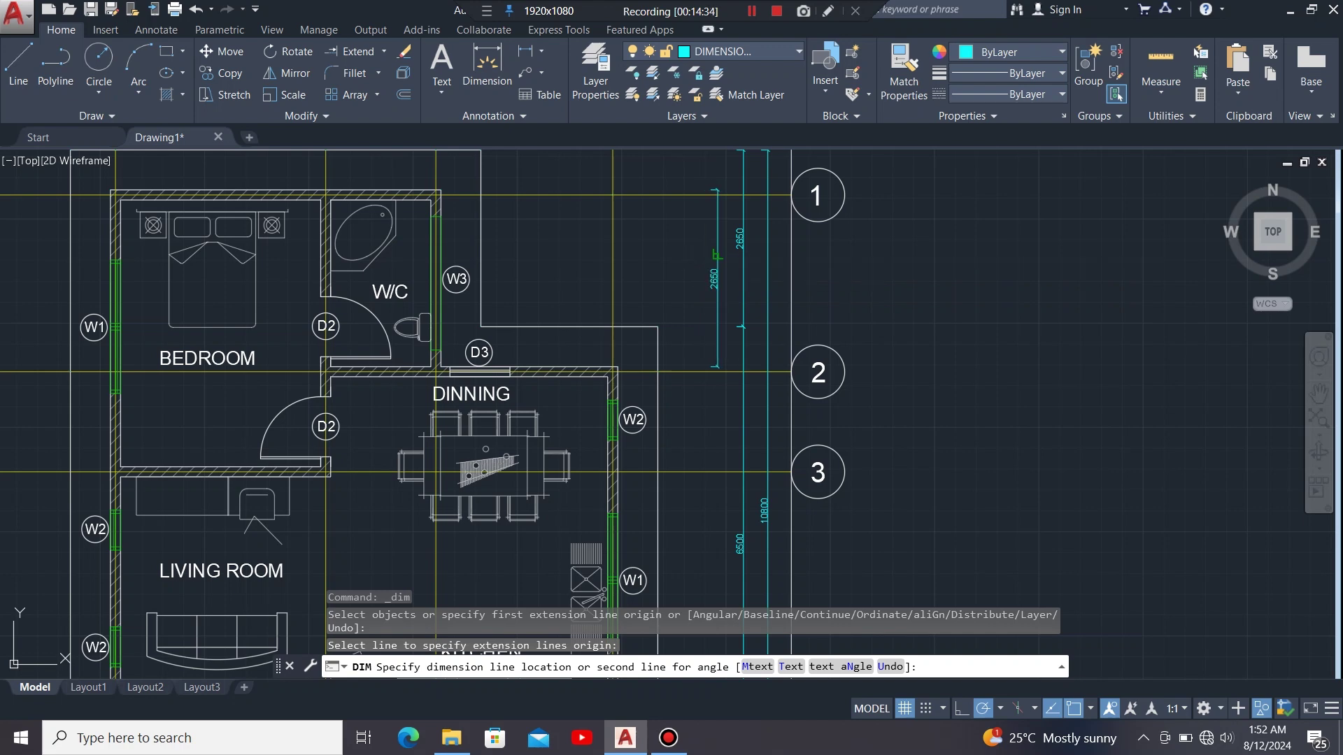
pyautogui.click(716, 374)
pyautogui.press('Return')
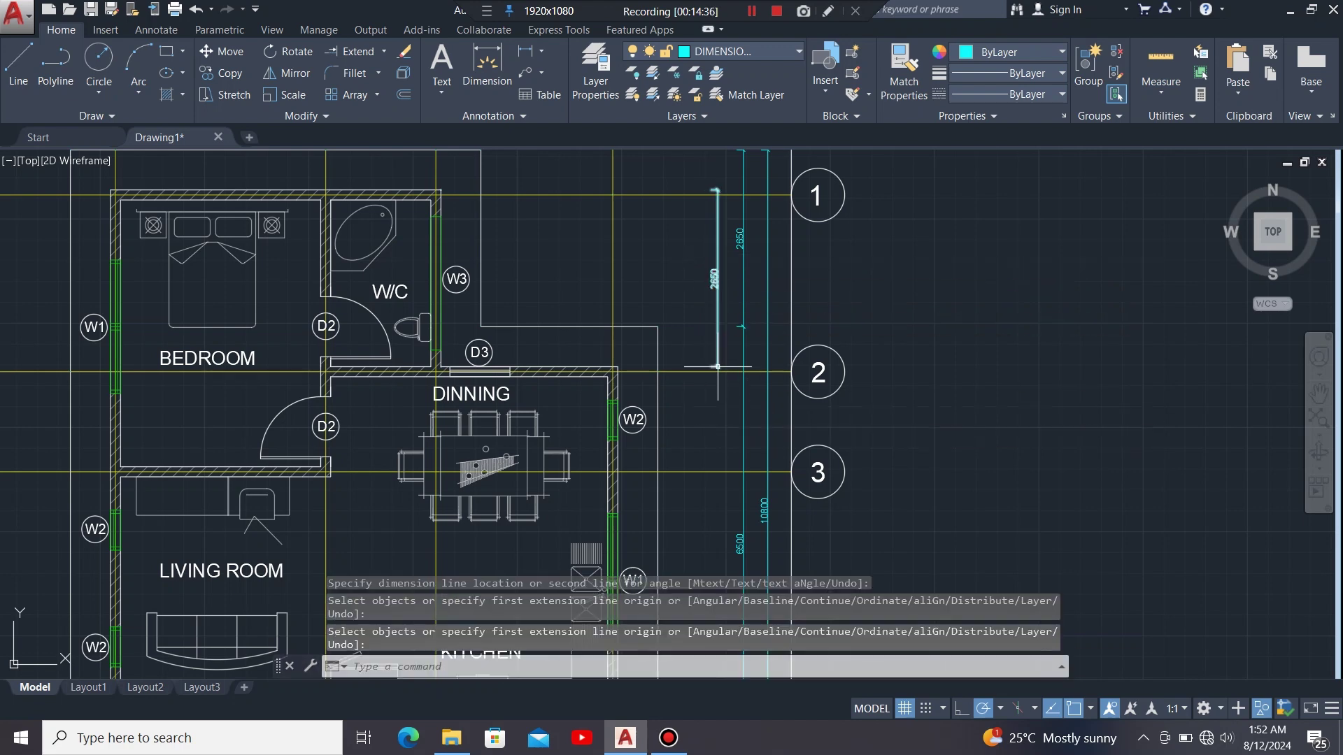
# Continue the W/C wall dimension from its lower end to the kitchen's outer wall corner at grid 4.
pyautogui.click(716, 366)
pyautogui.moveTo(717, 367)
pyautogui.click(757, 408)
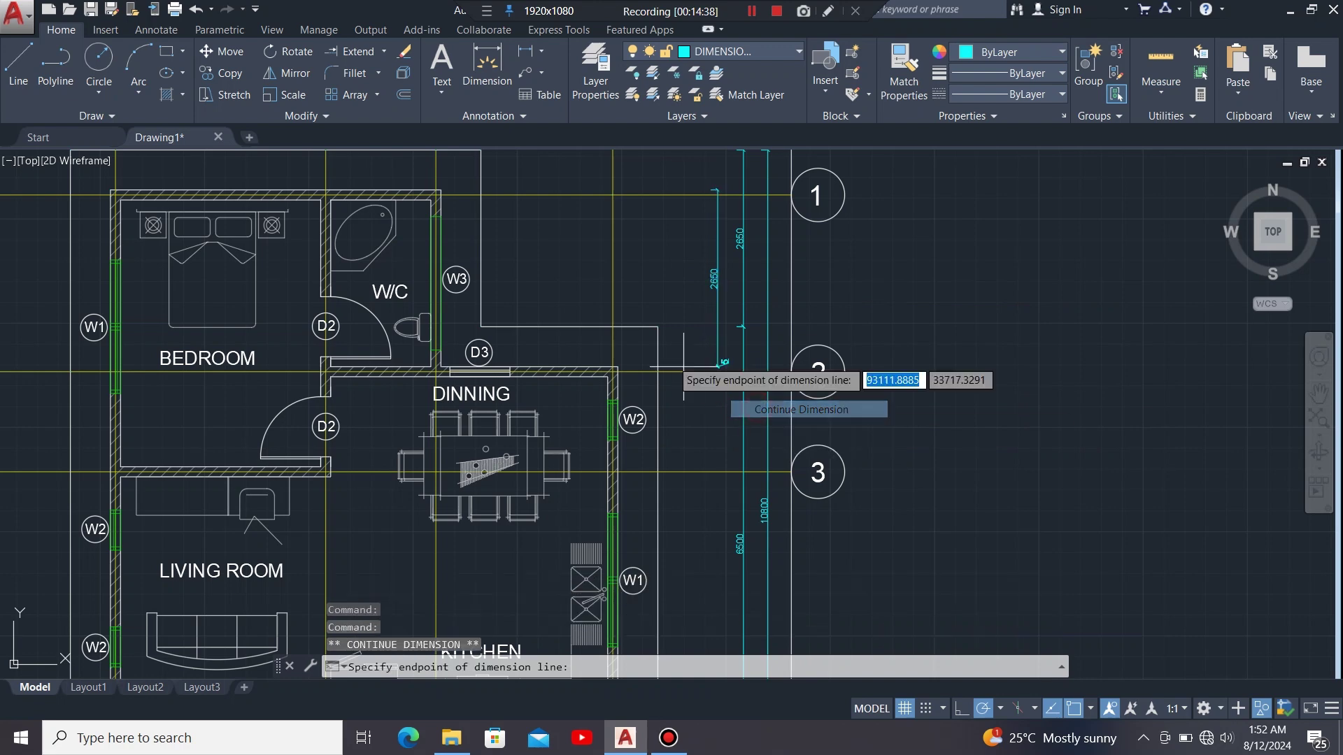
pyautogui.scroll(-3, 633, 245)
pyautogui.scroll(5, 638, 439)
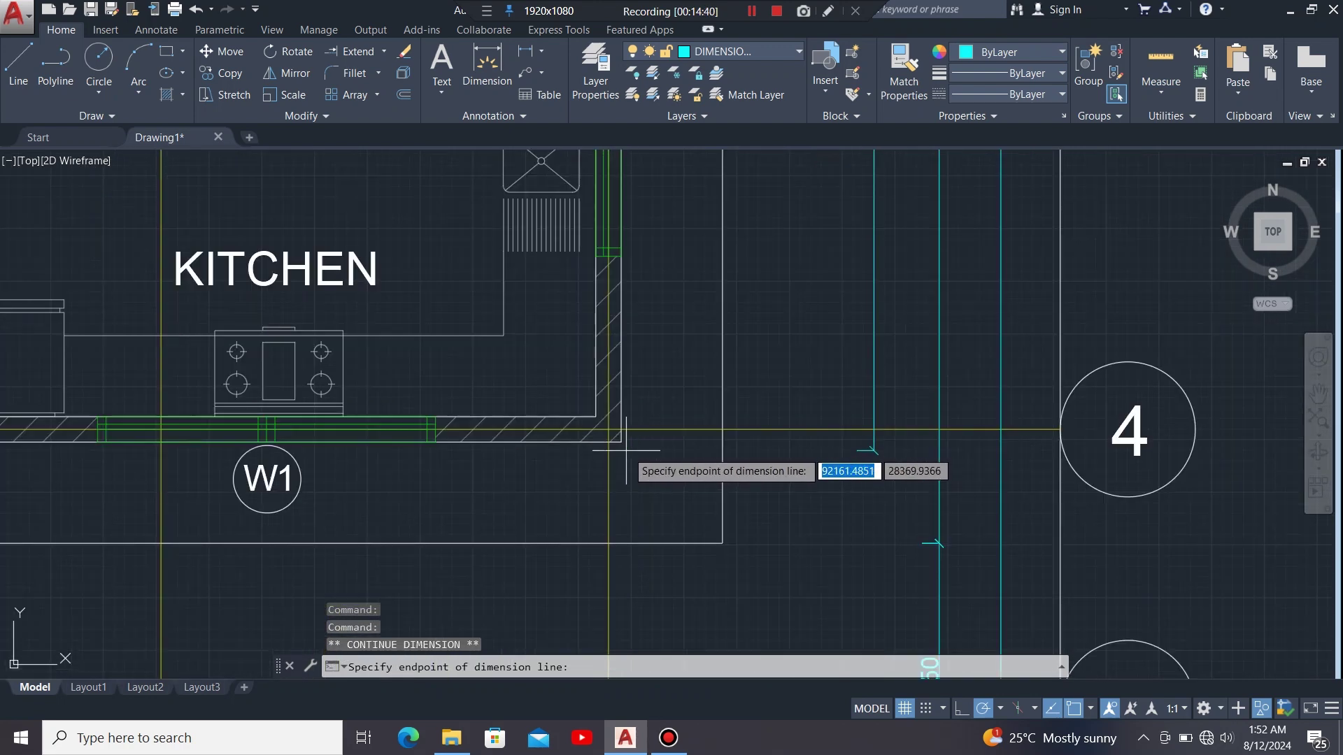
pyautogui.click(621, 441)
# Extend the same wall dimension row down to the porch's outer corner below grid 5 and end the continuation.
pyautogui.scroll(-3, 623, 451)
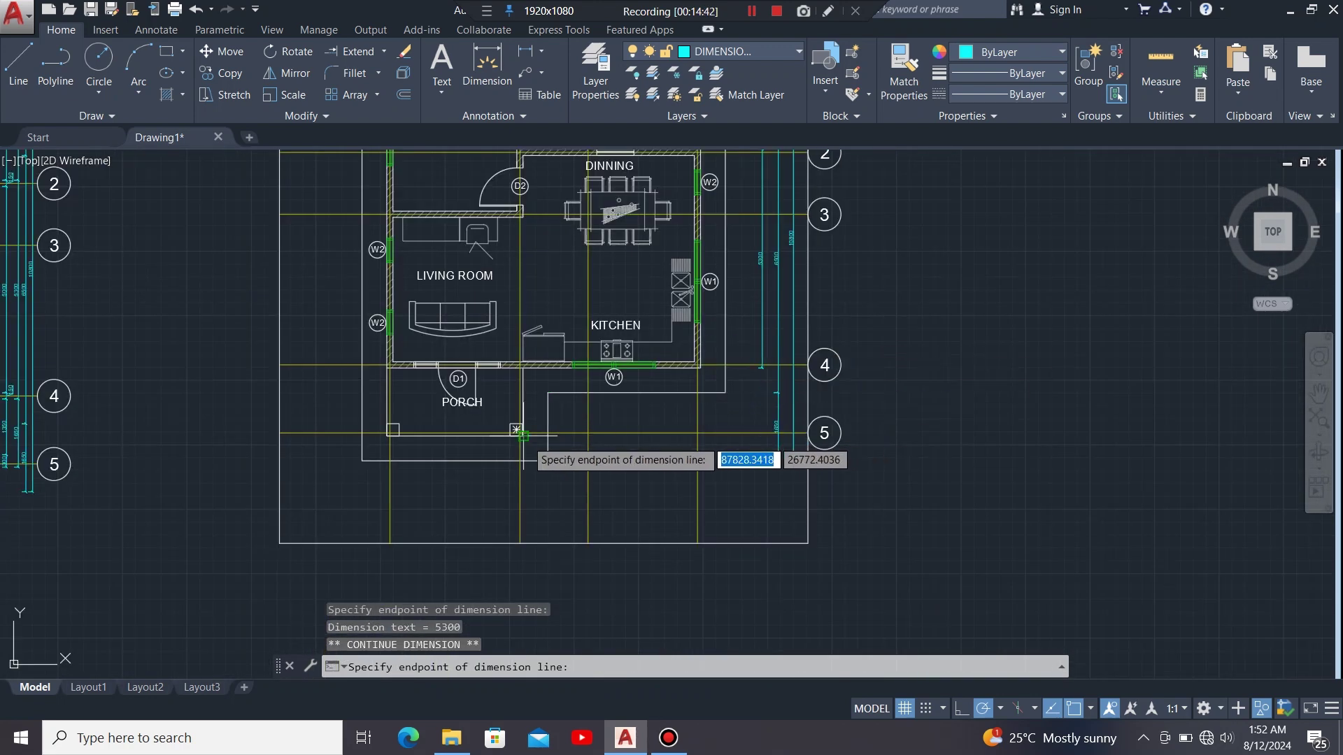
pyautogui.scroll(5, 521, 451)
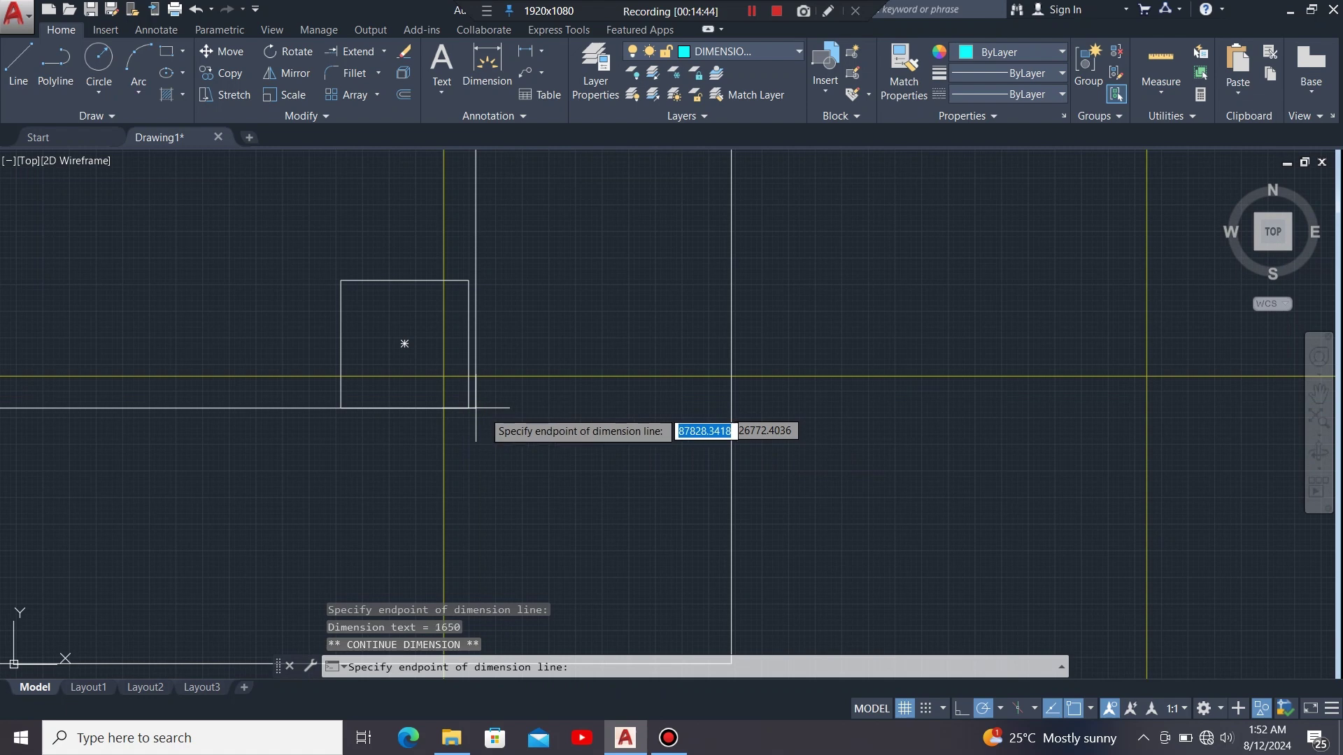
pyautogui.scroll(-3, 476, 407)
pyautogui.press('Escape')
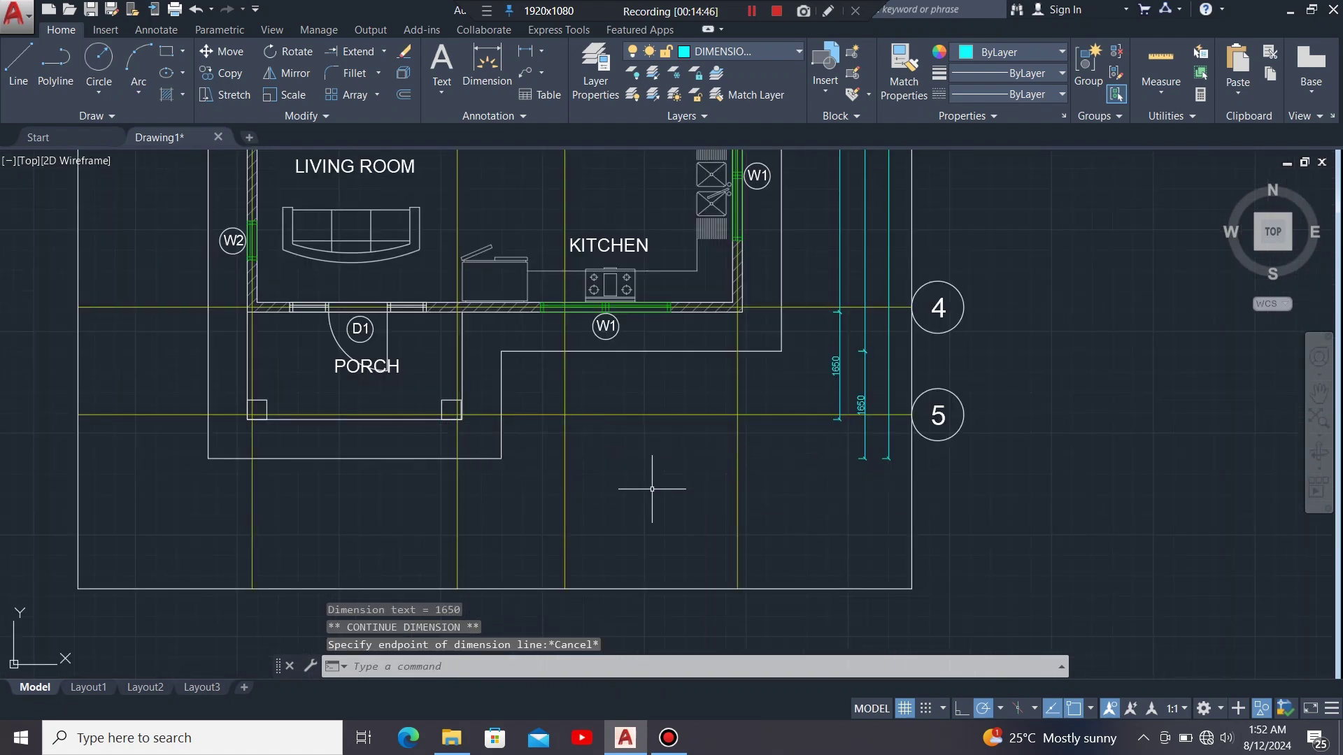
# Dimension the spacing between grids 1 and 2 along grid D, placing it as the innermost row beside the wall dimensions.
pyautogui.scroll(-2, 653, 482)
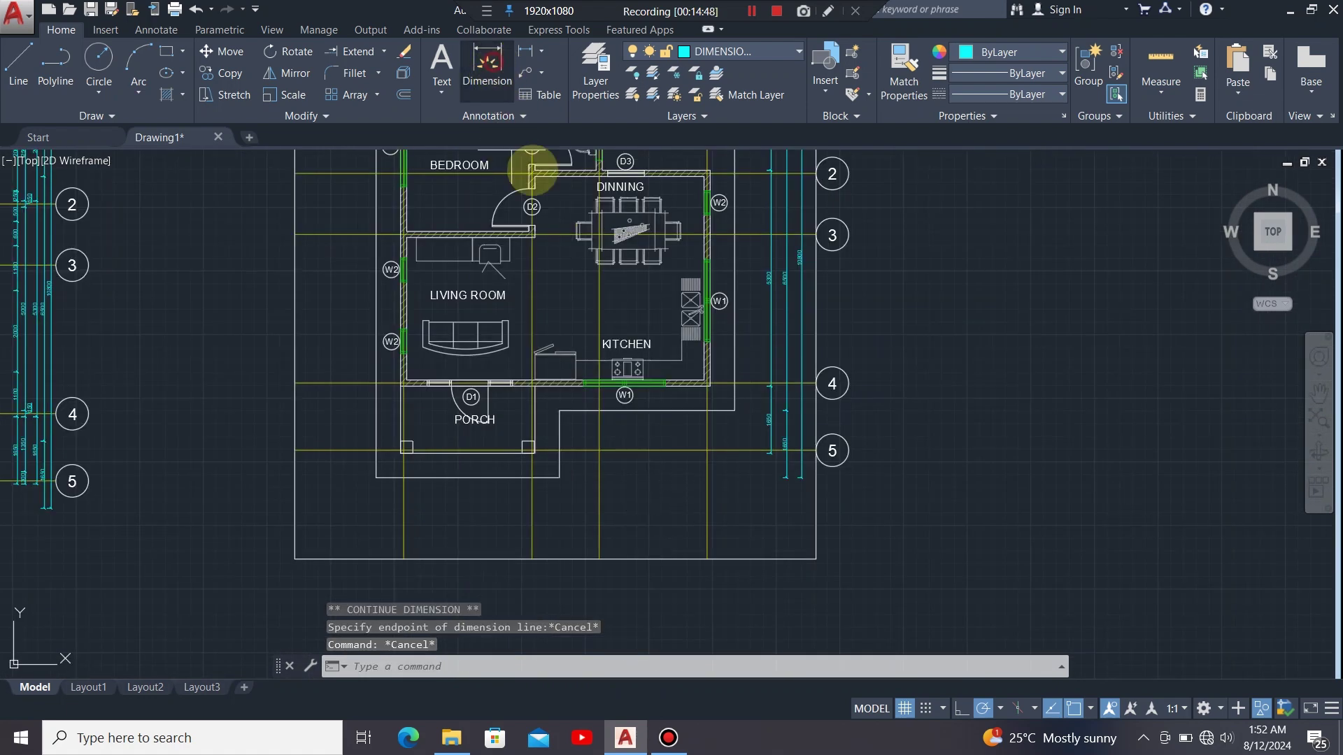
pyautogui.click(487, 63)
pyautogui.scroll(-3, 654, 482)
pyautogui.scroll(5, 693, 252)
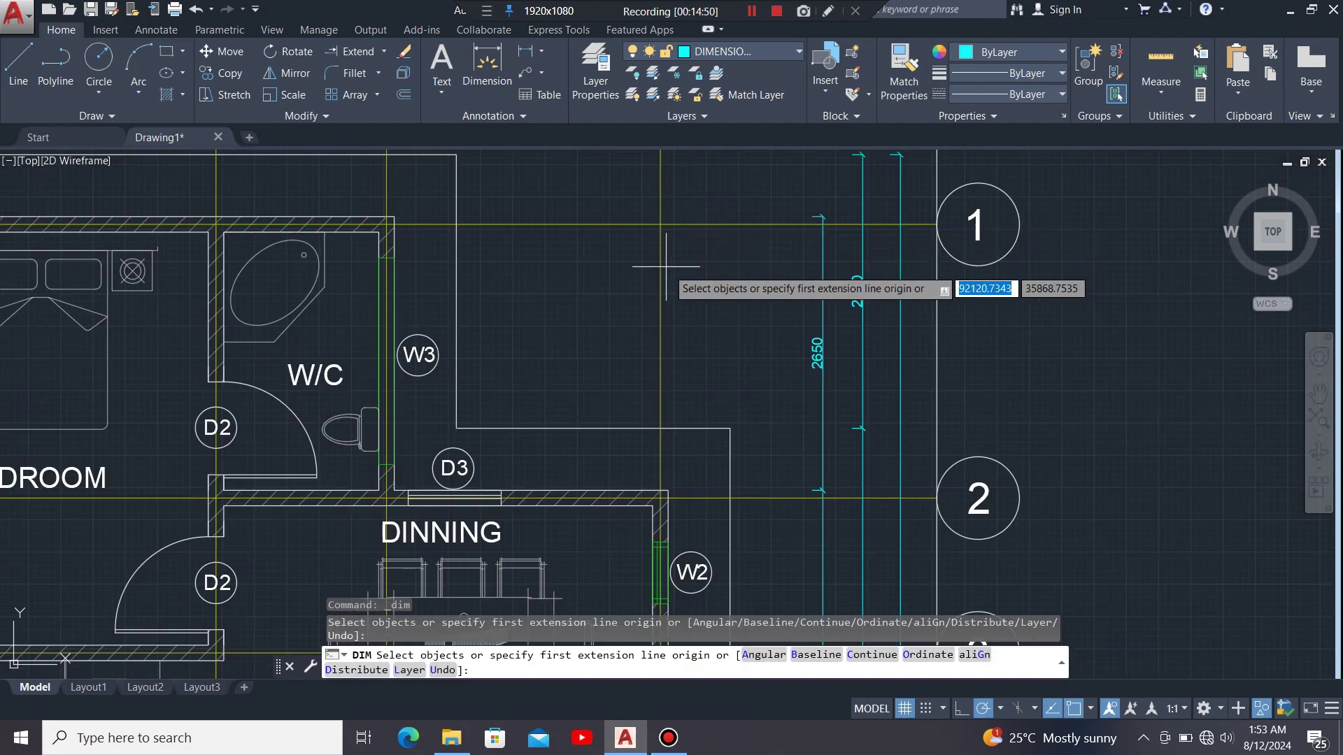
pyautogui.click(660, 224)
pyautogui.scroll(-2, 661, 231)
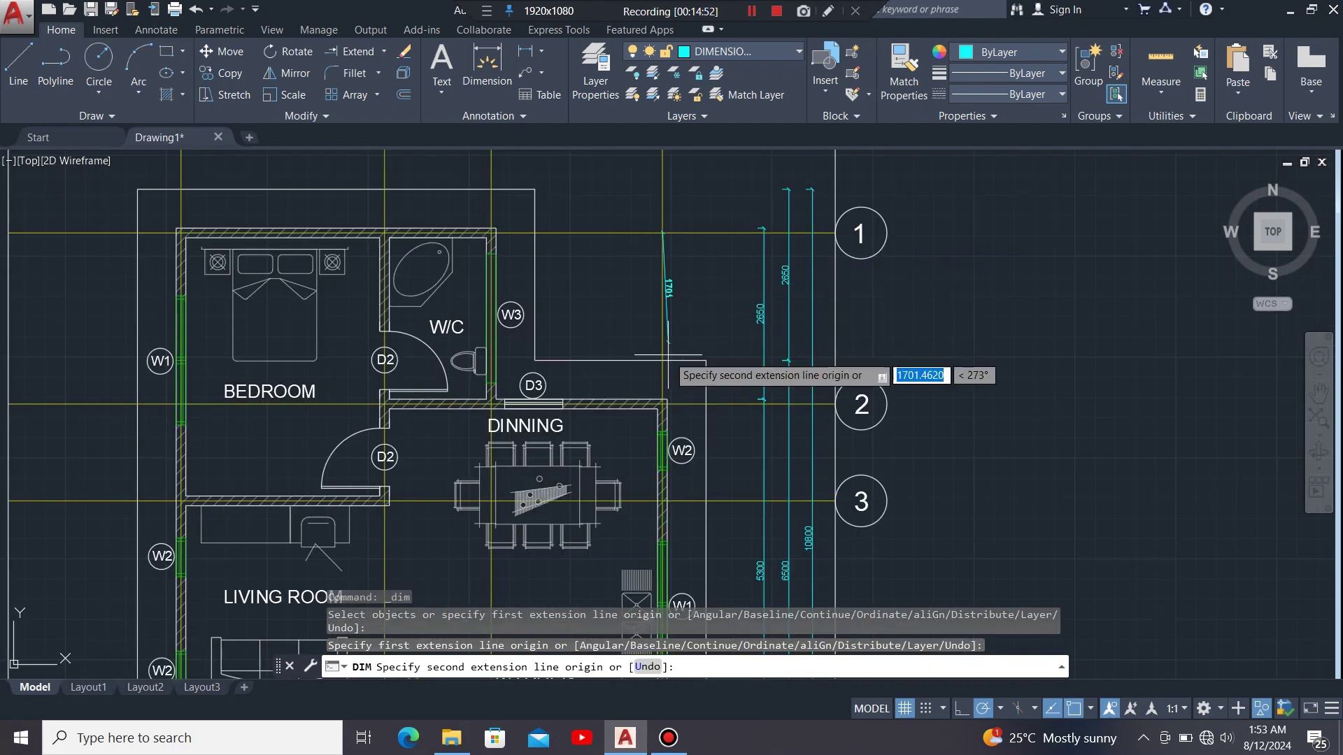
pyautogui.scroll(5, 661, 406)
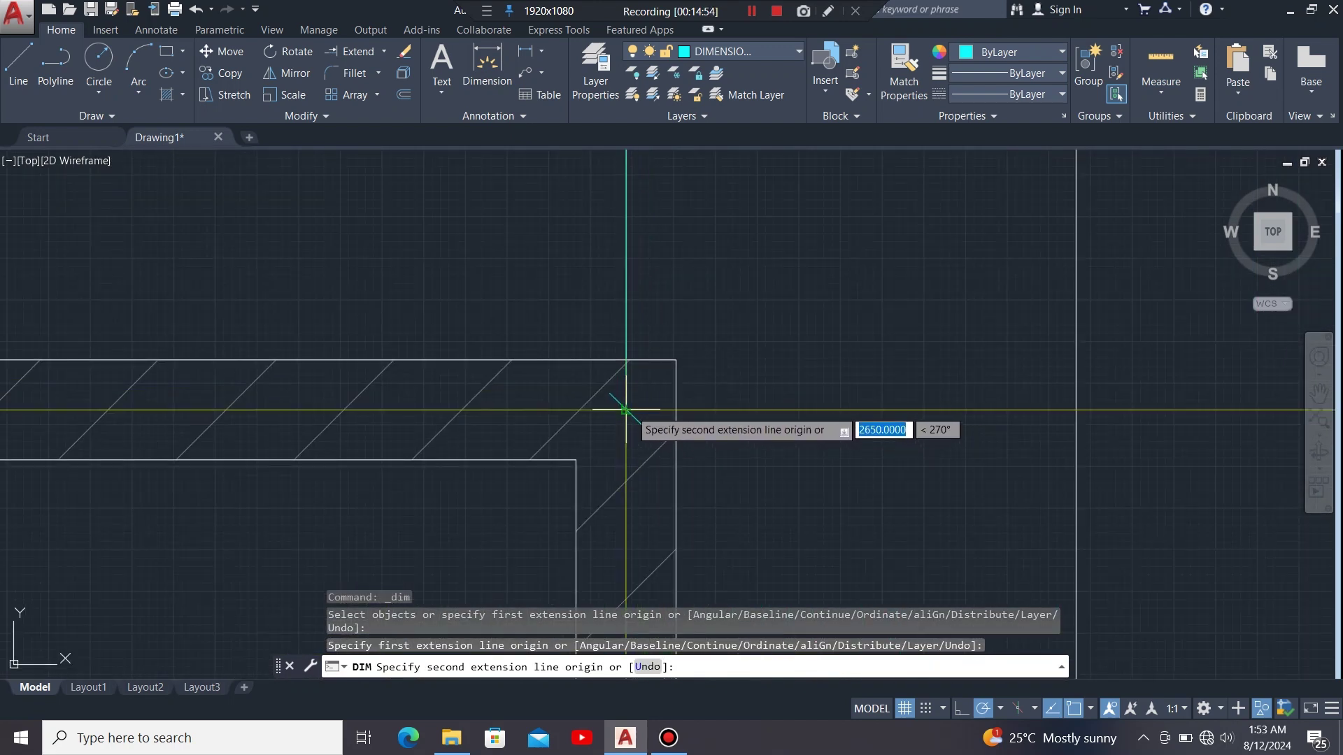
pyautogui.click(626, 411)
pyautogui.scroll(-5, 539, 430)
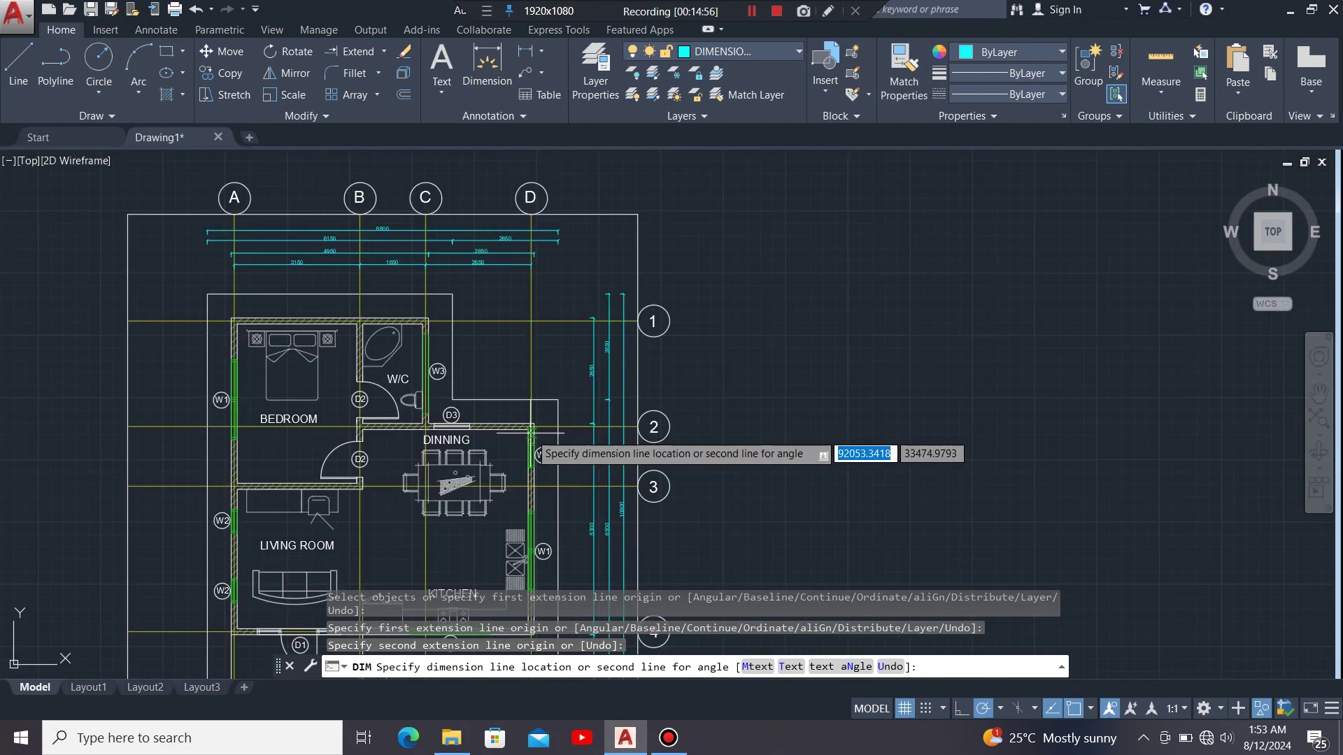
pyautogui.scroll(4, 562, 384)
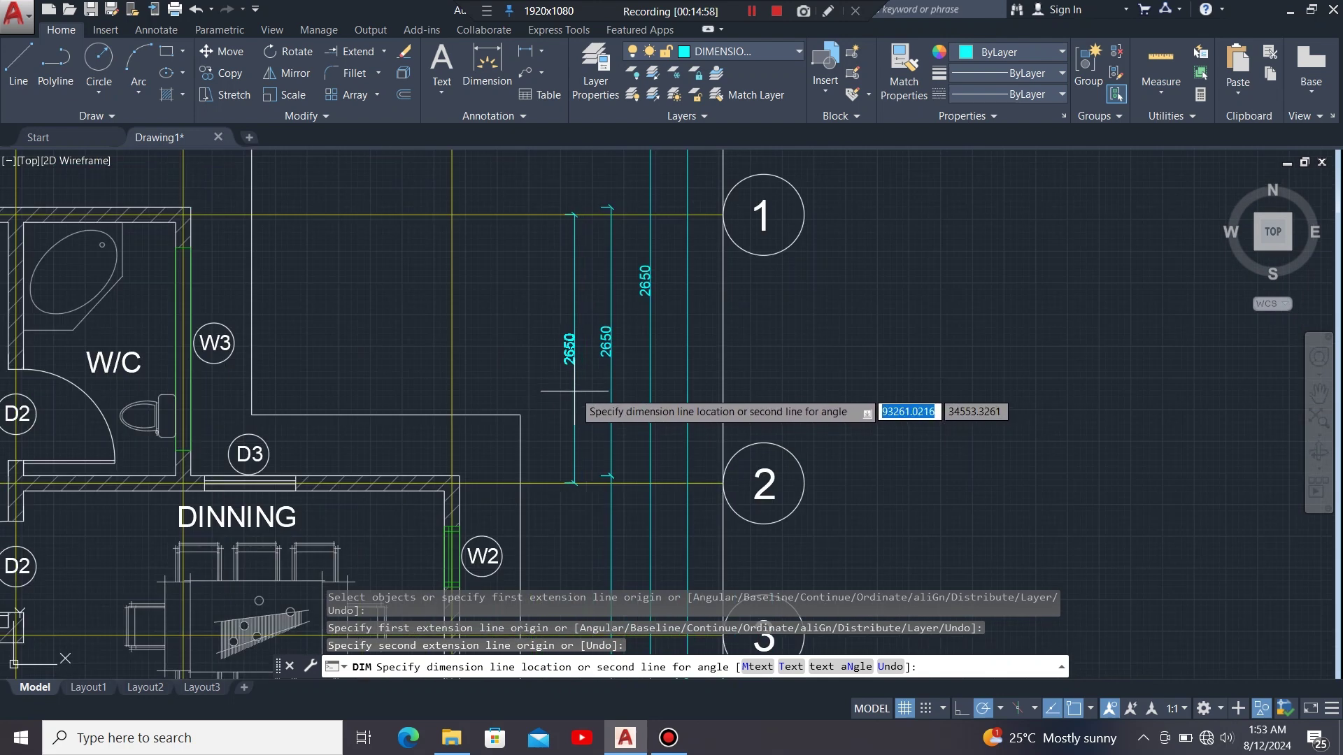
pyautogui.click(575, 391)
pyautogui.press('Escape')
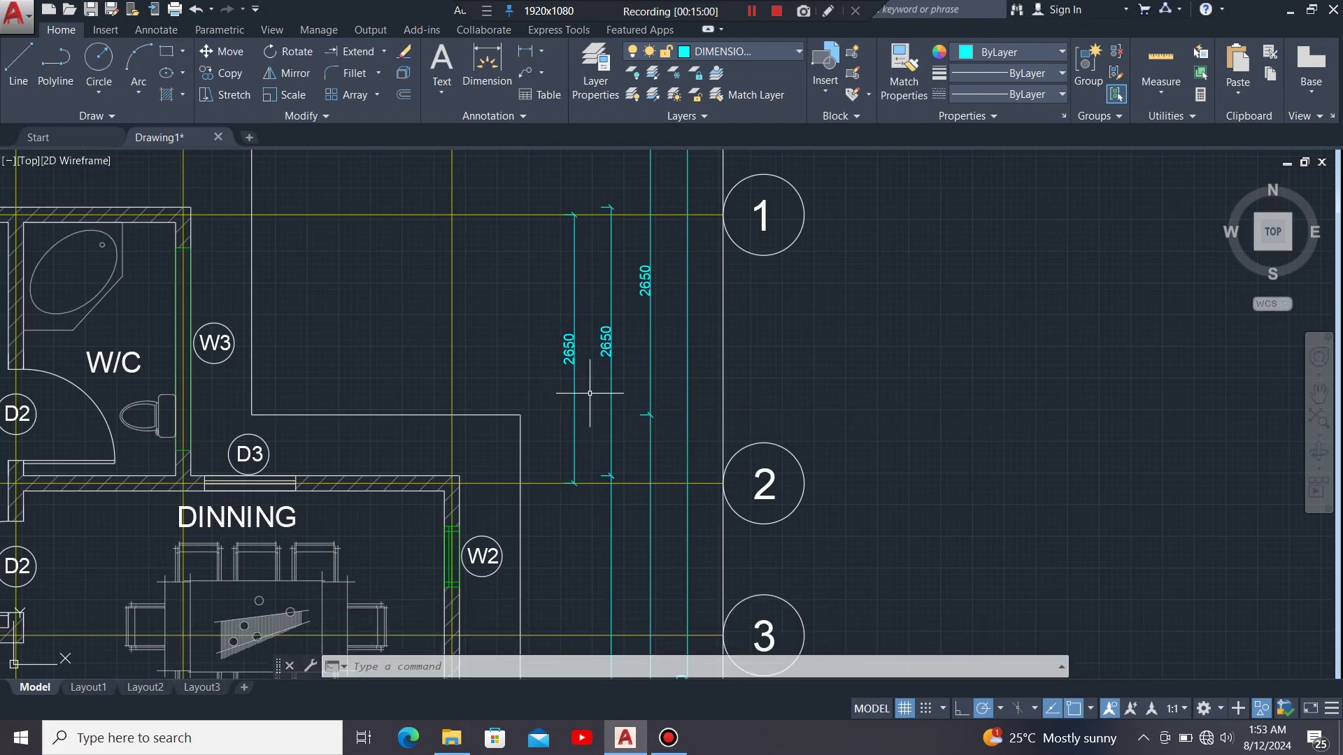
# Continue the grid spacing dimension from its grid 2 end to grid 3.
pyautogui.scroll(4, 573, 496)
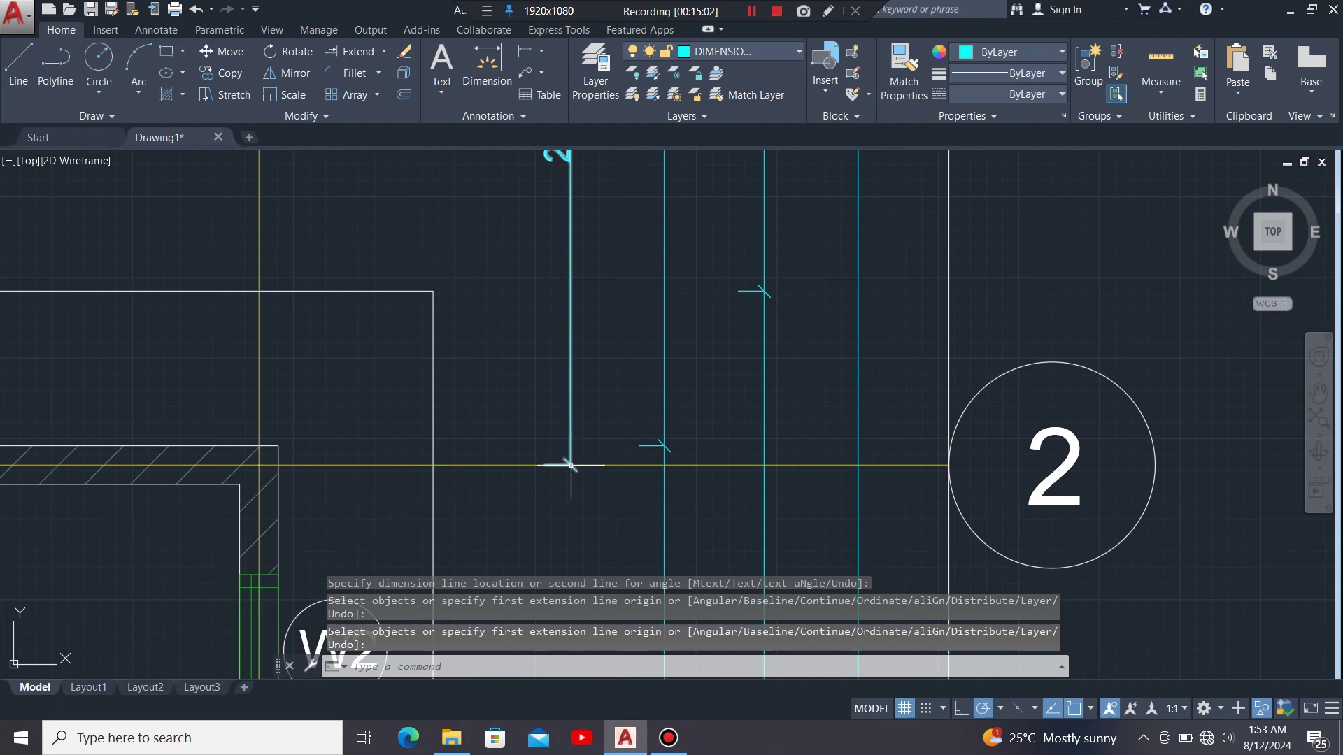
pyautogui.click(568, 464)
pyautogui.moveTo(570, 464)
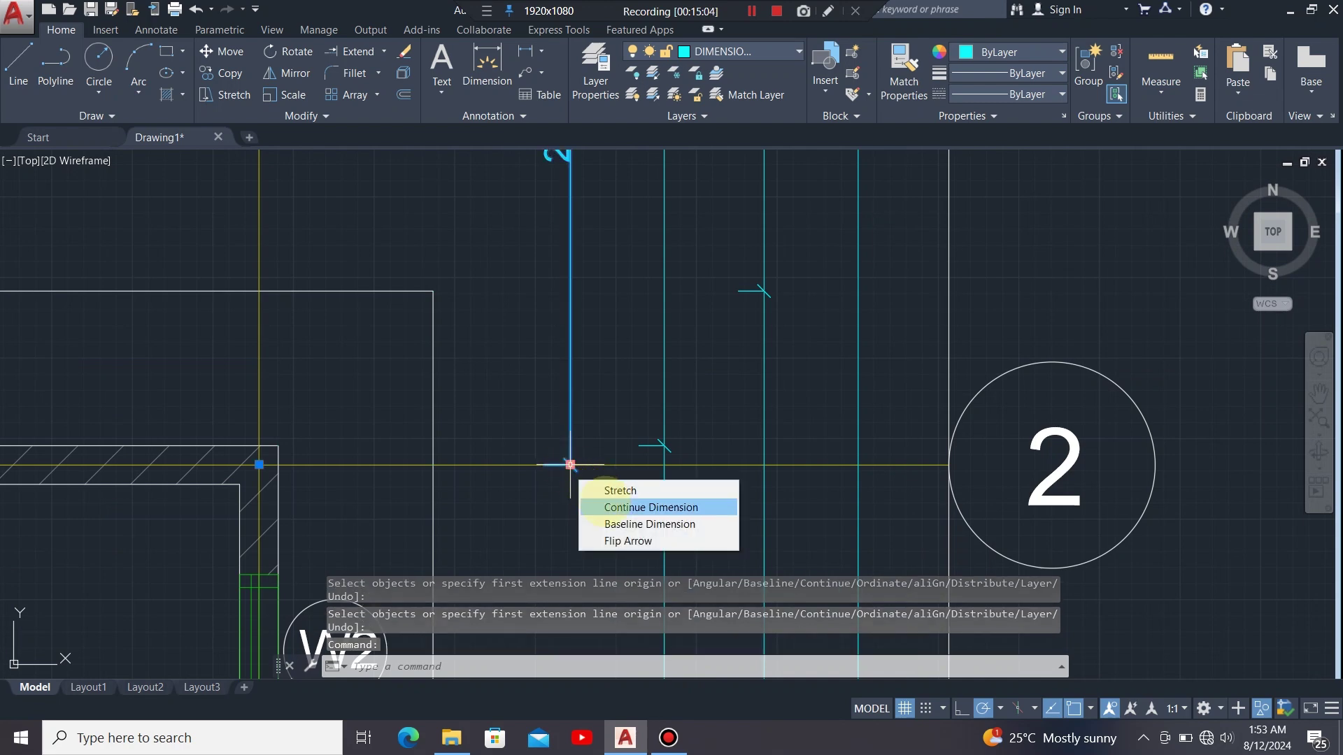
pyautogui.click(616, 507)
pyautogui.scroll(-6, 545, 451)
pyautogui.scroll(6, 545, 462)
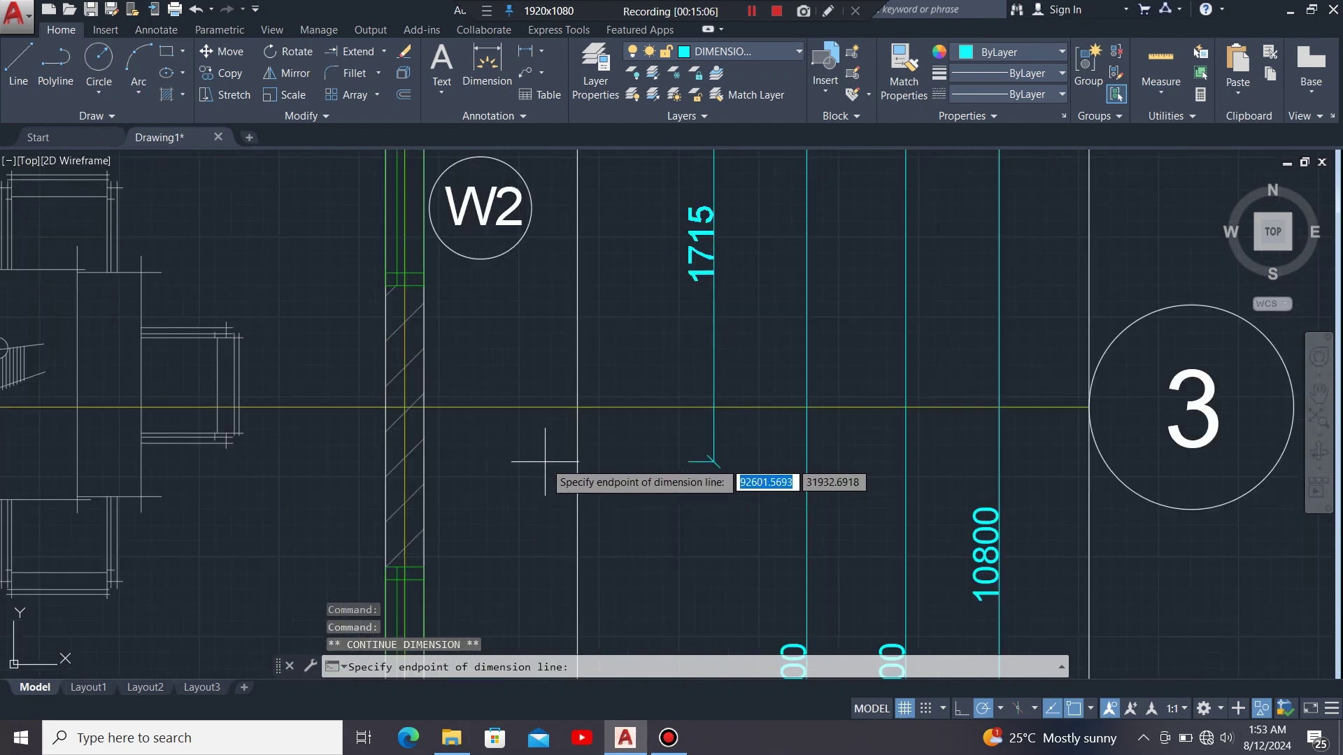
pyautogui.click(577, 406)
# Extend the same grid dimension row to grid 4 and grid 5, and end the continuation.
pyautogui.scroll(-5, 601, 406)
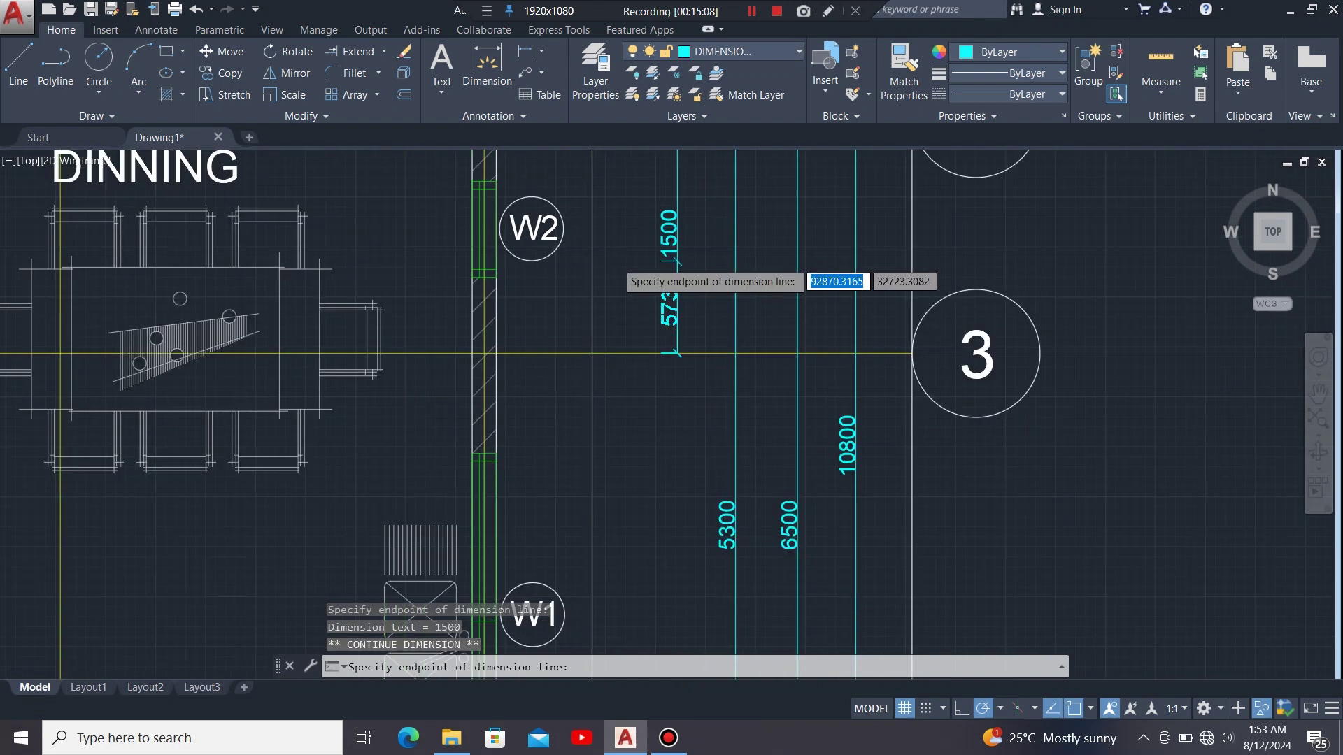
pyautogui.scroll(4, 608, 430)
pyautogui.scroll(2, 609, 429)
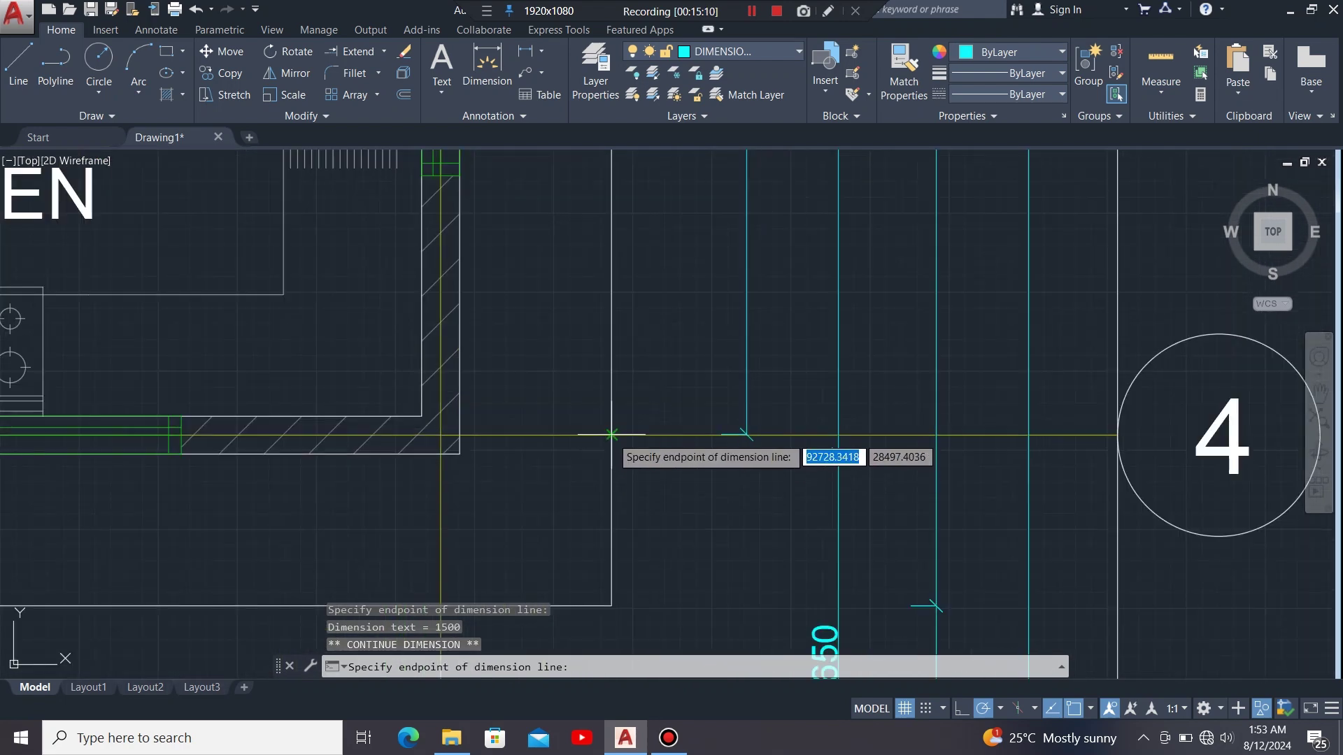
pyautogui.scroll(-4, 611, 434)
pyautogui.scroll(4, 605, 423)
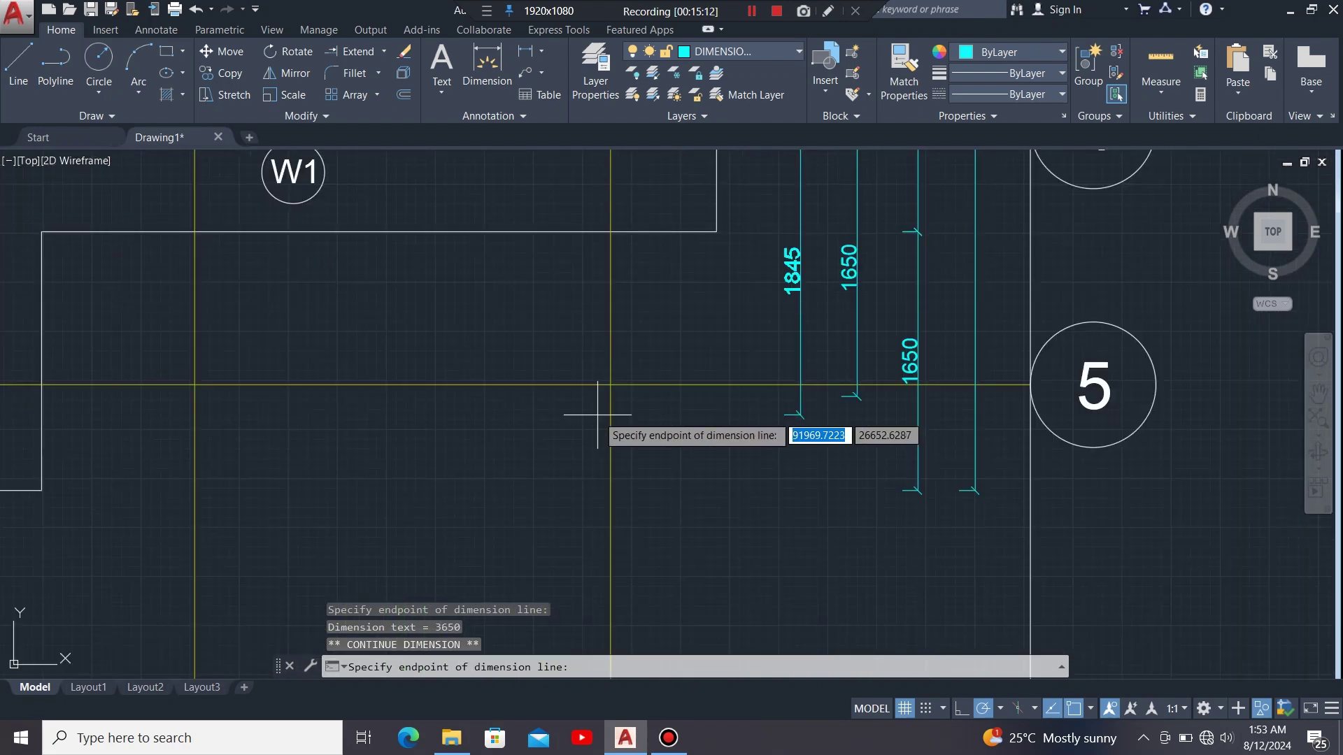
pyautogui.click(610, 385)
pyautogui.scroll(-4, 615, 447)
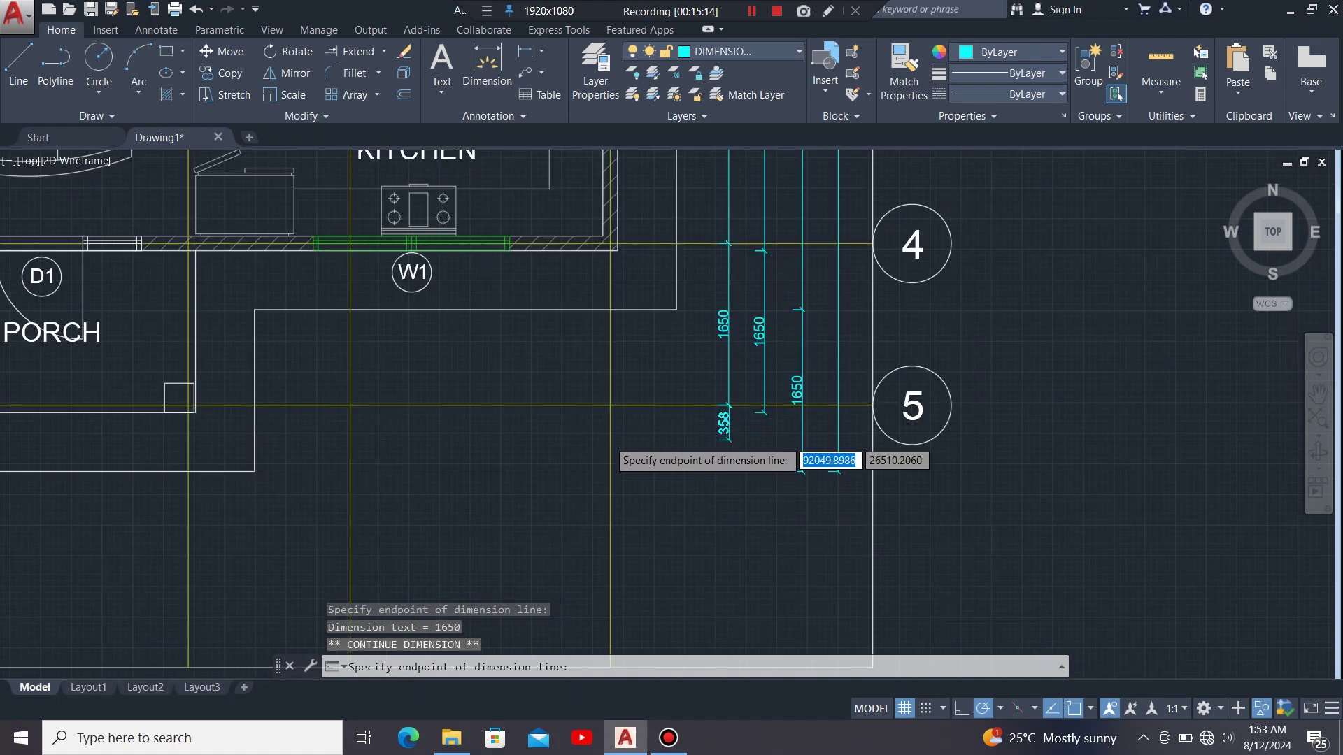
pyautogui.scroll(4, 642, 457)
pyautogui.press('Escape')
pyautogui.scroll(-5, 720, 515)
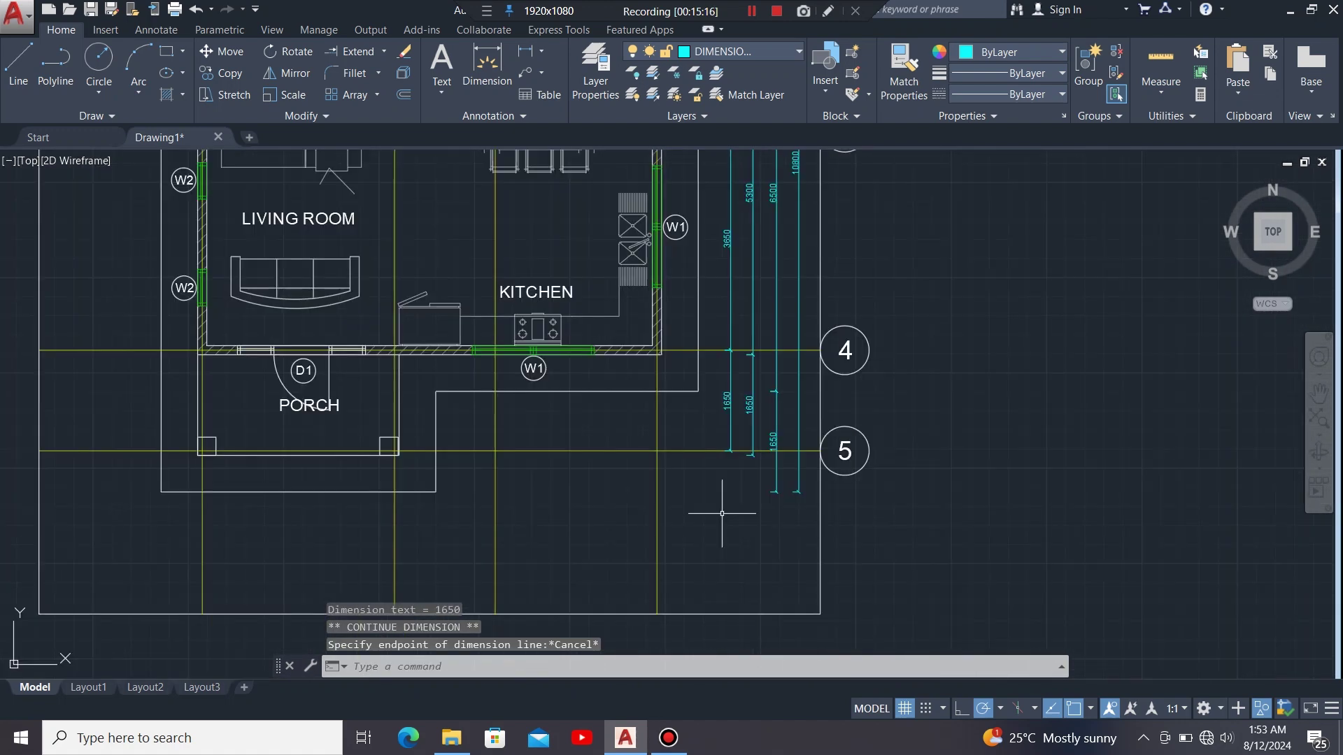
# Dimension the outer outline's overall width along grid 4, placing it below the porch just inside the boundary line.
pyautogui.scroll(3, 703, 378)
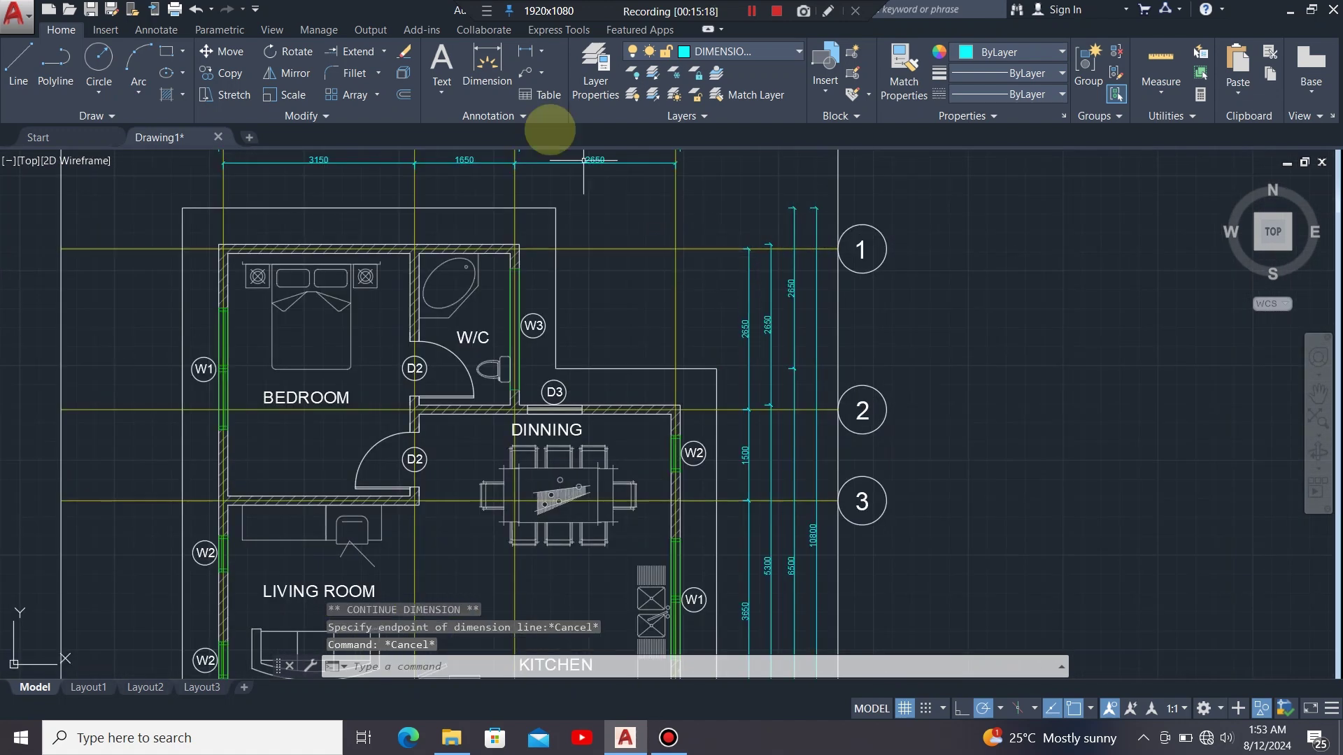
pyautogui.click(487, 62)
pyautogui.scroll(-5, 720, 339)
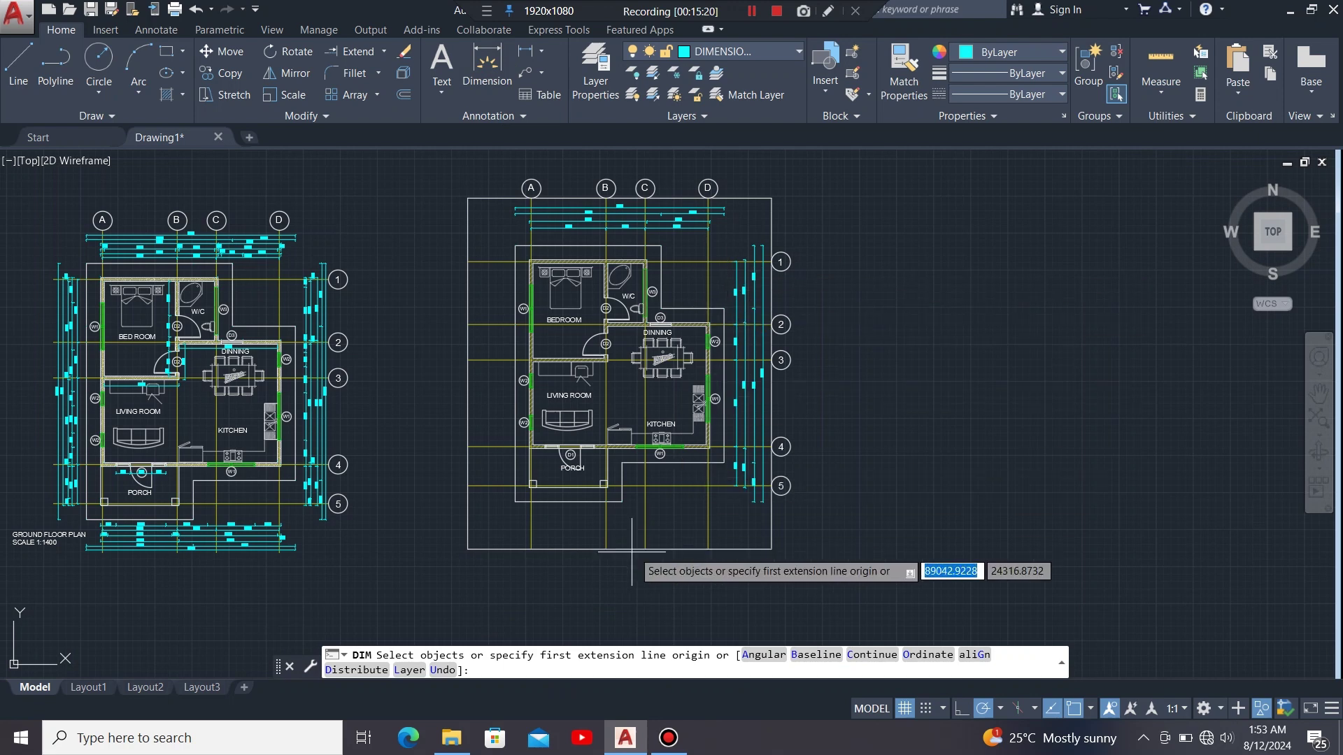
pyautogui.scroll(4, 575, 523)
pyautogui.scroll(2, 575, 528)
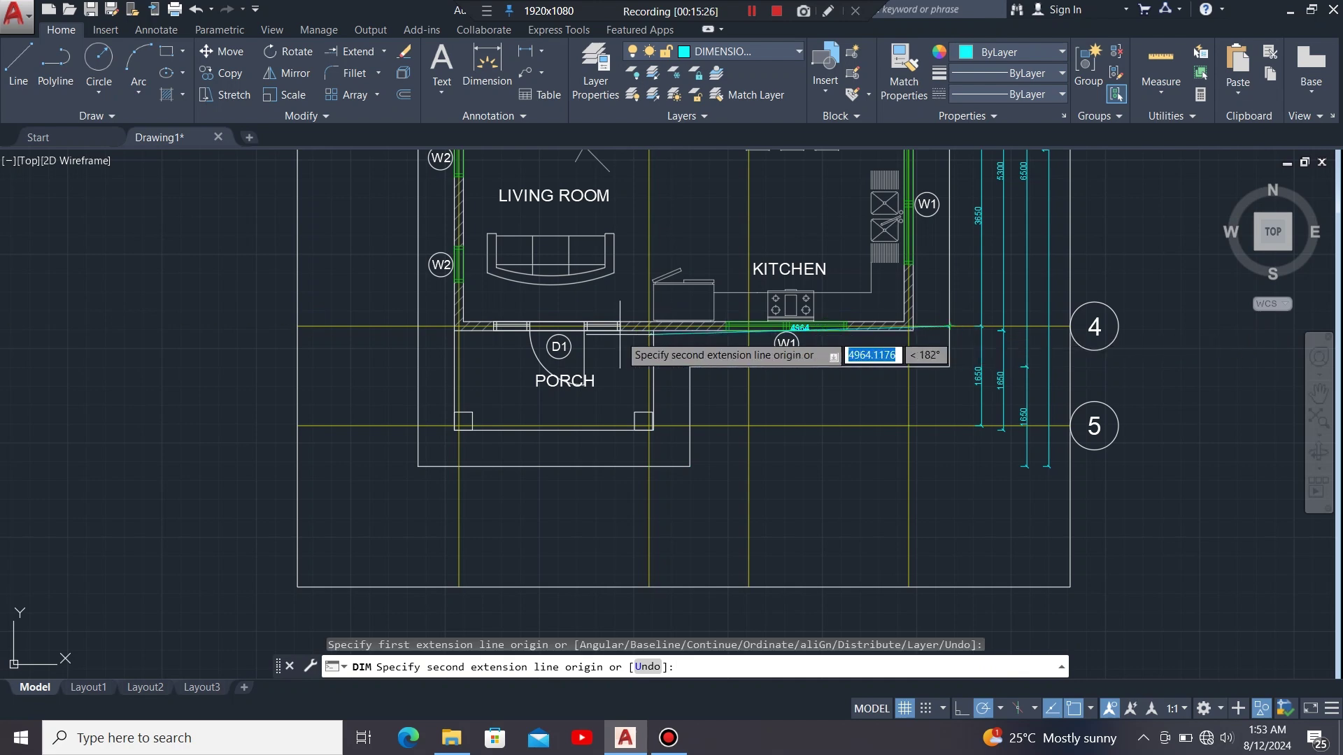
pyautogui.click(417, 326)
pyautogui.scroll(5, 709, 579)
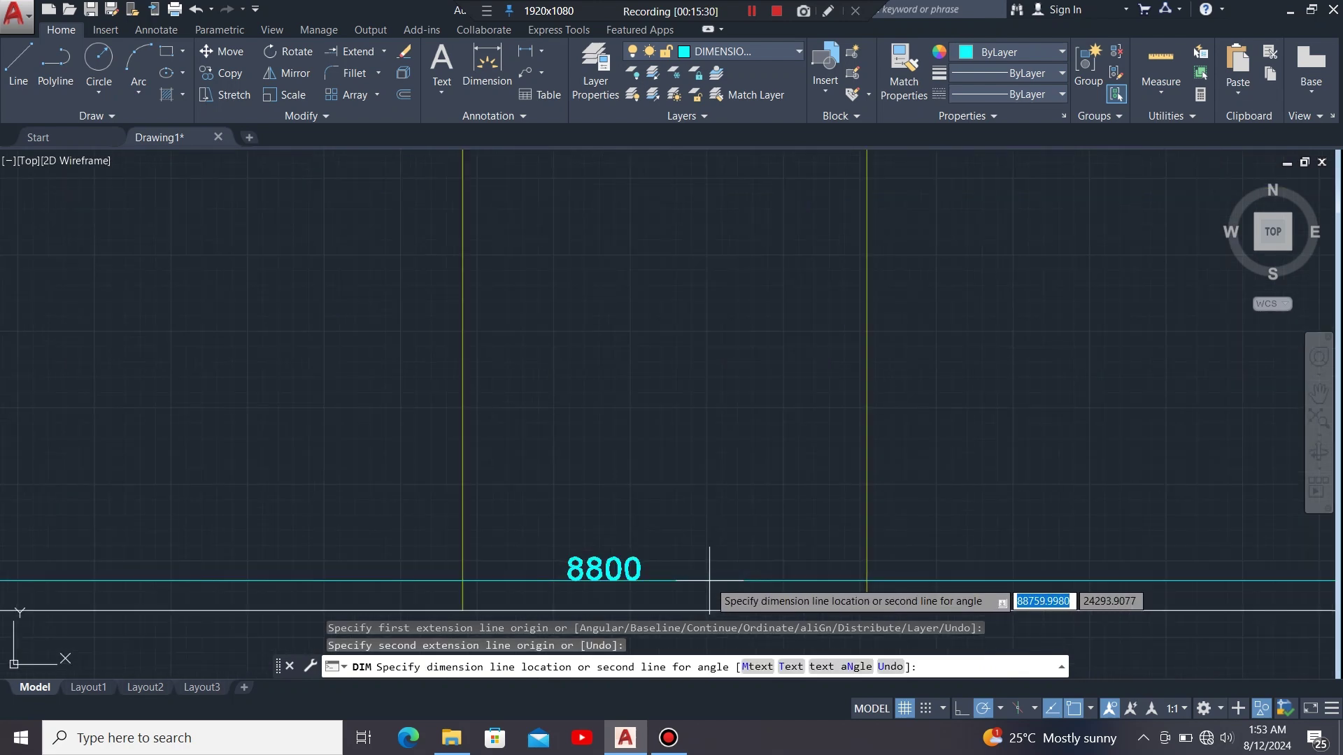
pyautogui.scroll(-5, 709, 580)
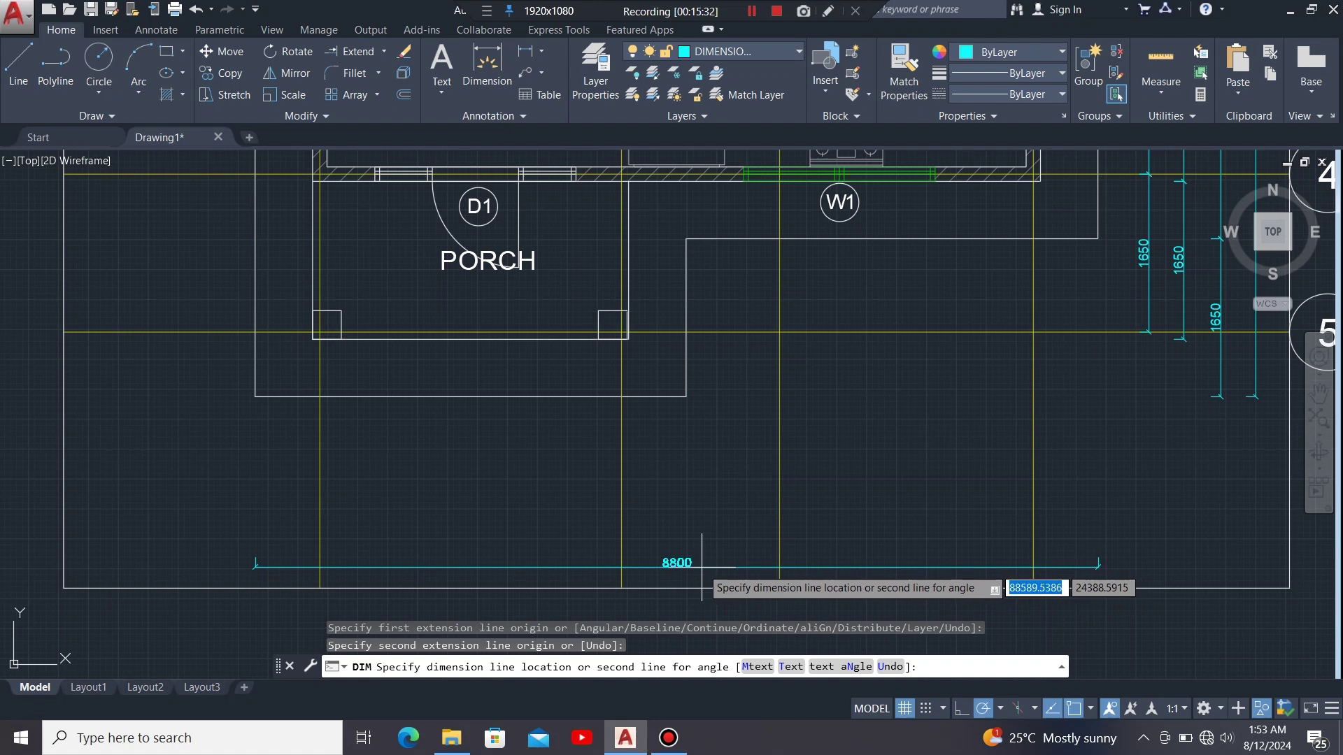
pyautogui.click(701, 568)
# Dimension the outline's edge below the porch, placing it as a second row above the overall width dimension.
pyautogui.click(372, 397)
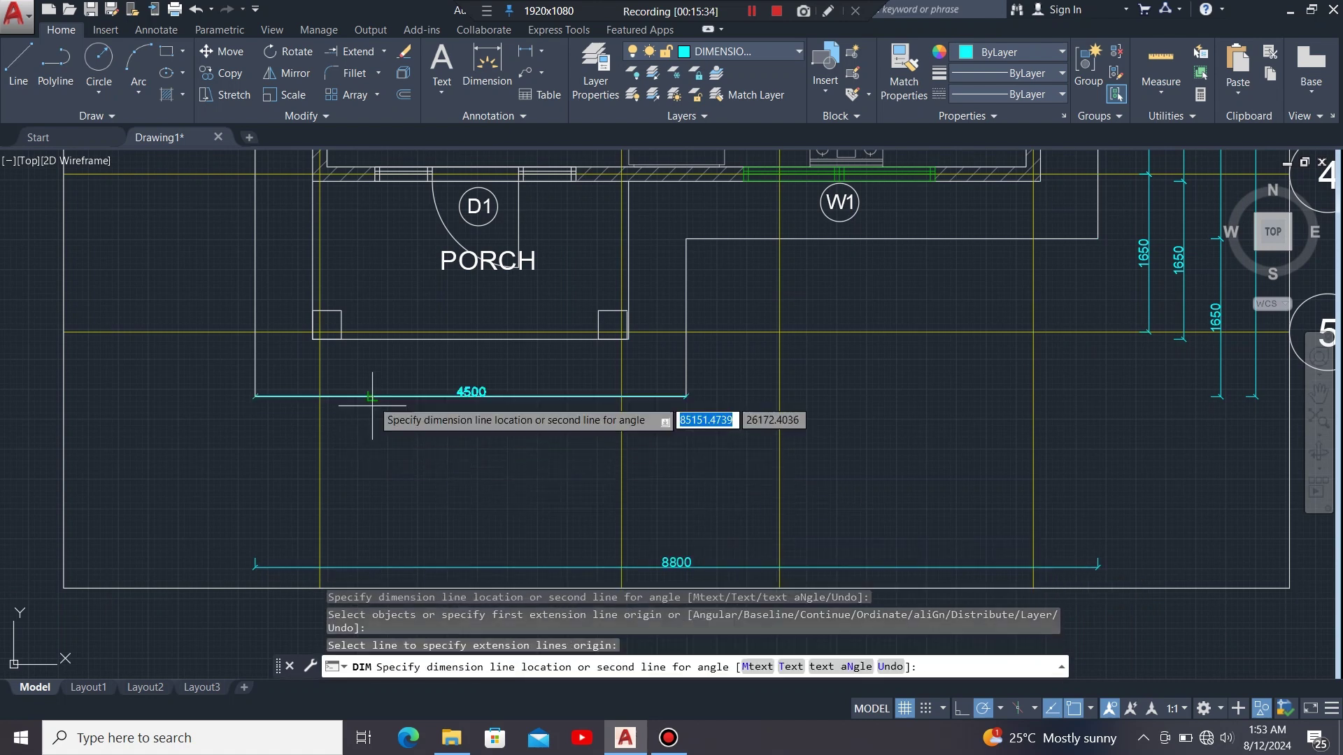
pyautogui.click(447, 530)
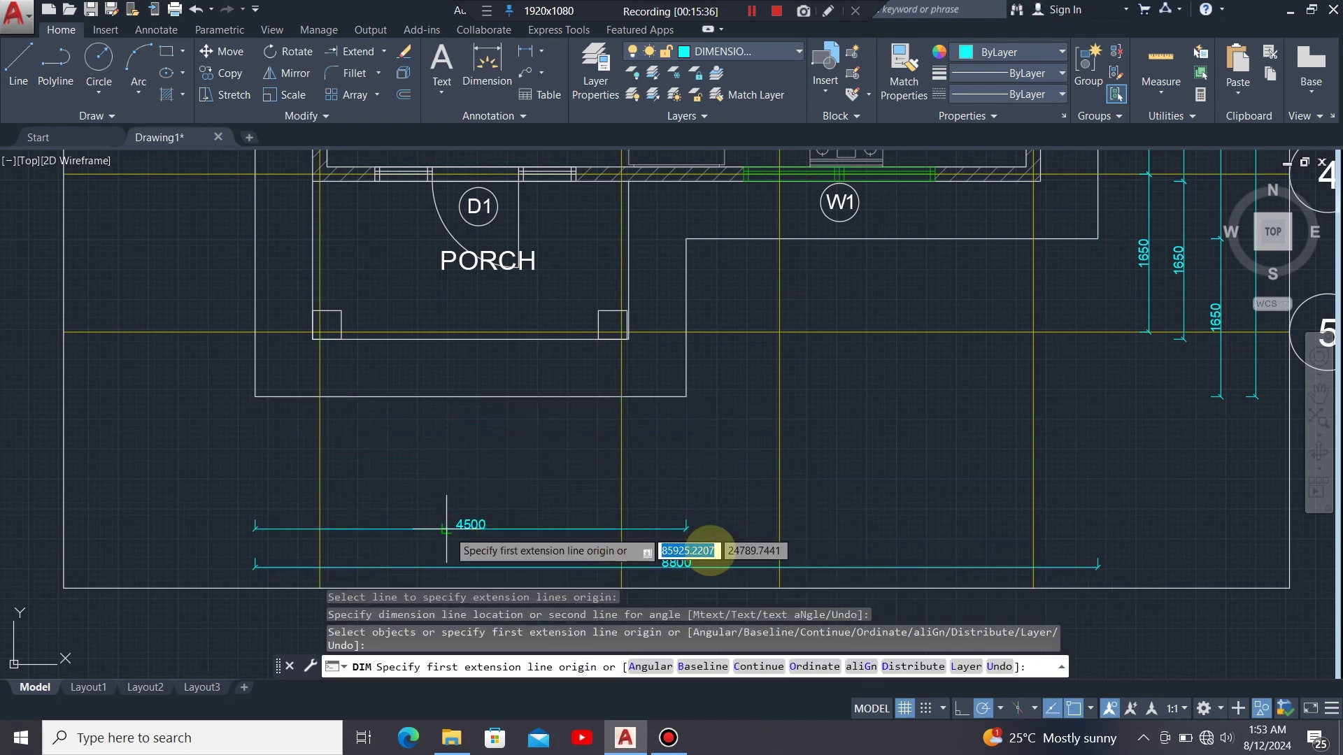
pyautogui.press('Return')
# Continue that outline edge dimension from its right end to the outer outline's corner beyond the kitchen, ending the continuation.
pyautogui.click(686, 530)
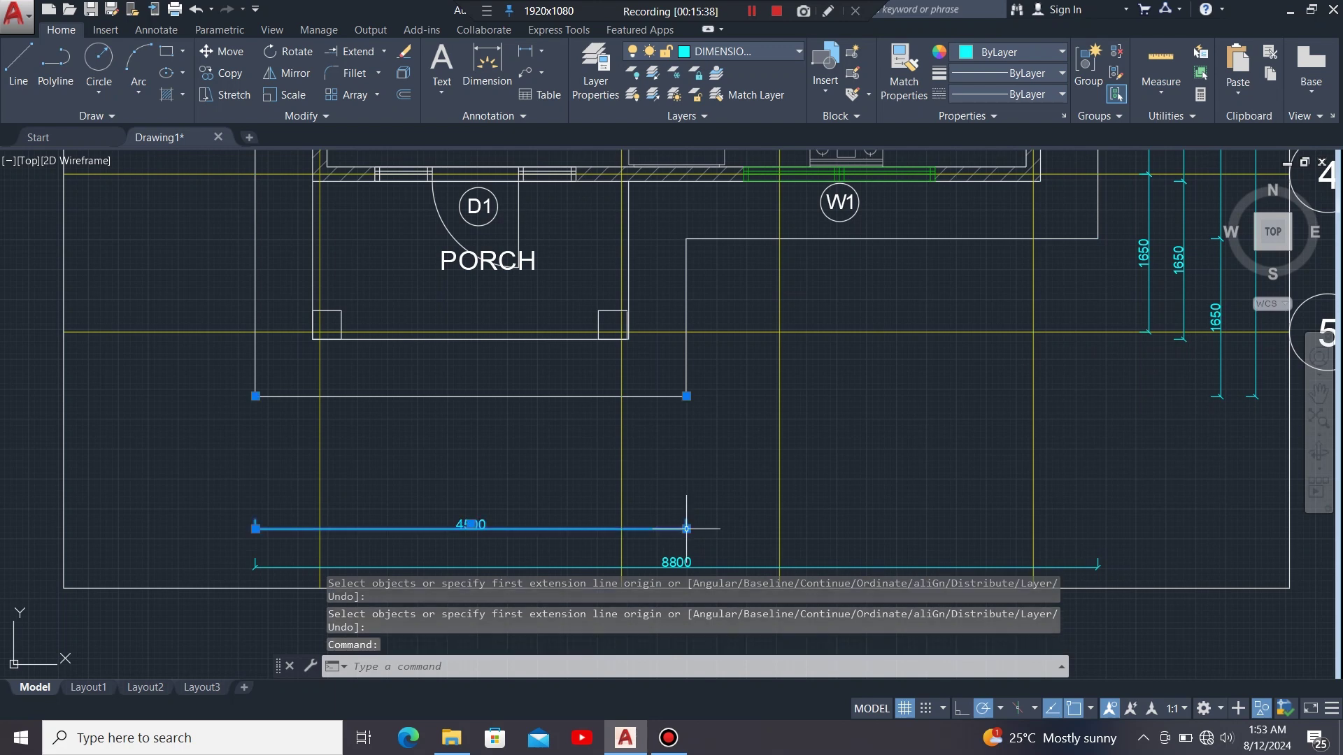
pyautogui.moveTo(686, 529)
pyautogui.click(735, 589)
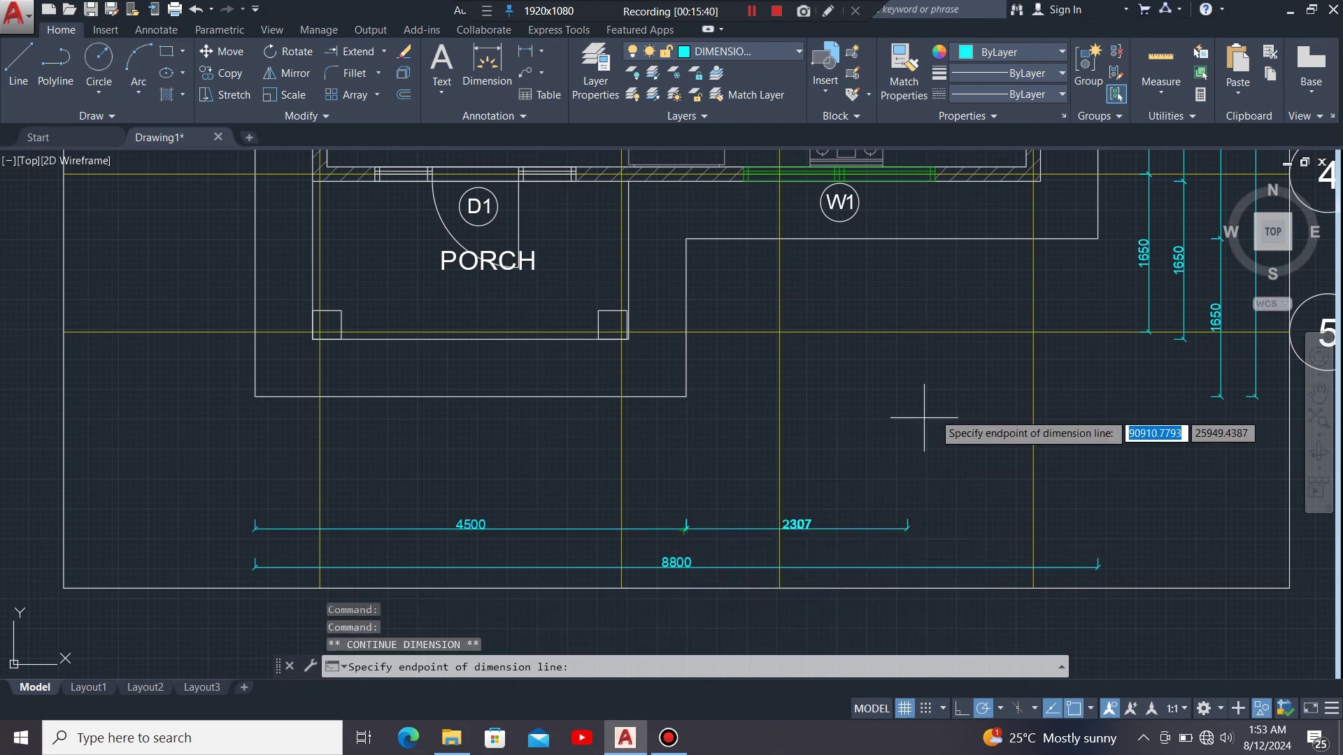
pyautogui.click(1098, 238)
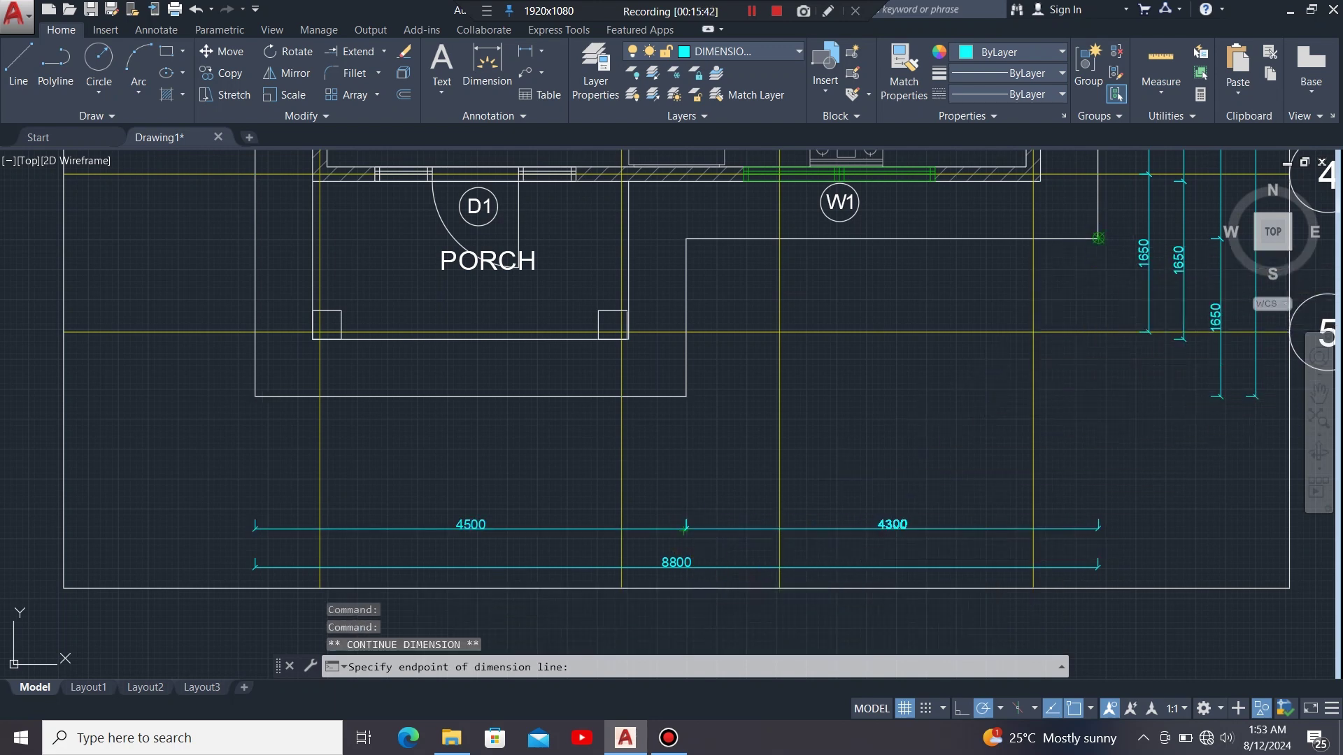
pyautogui.press('Escape')
pyautogui.press('Escape')
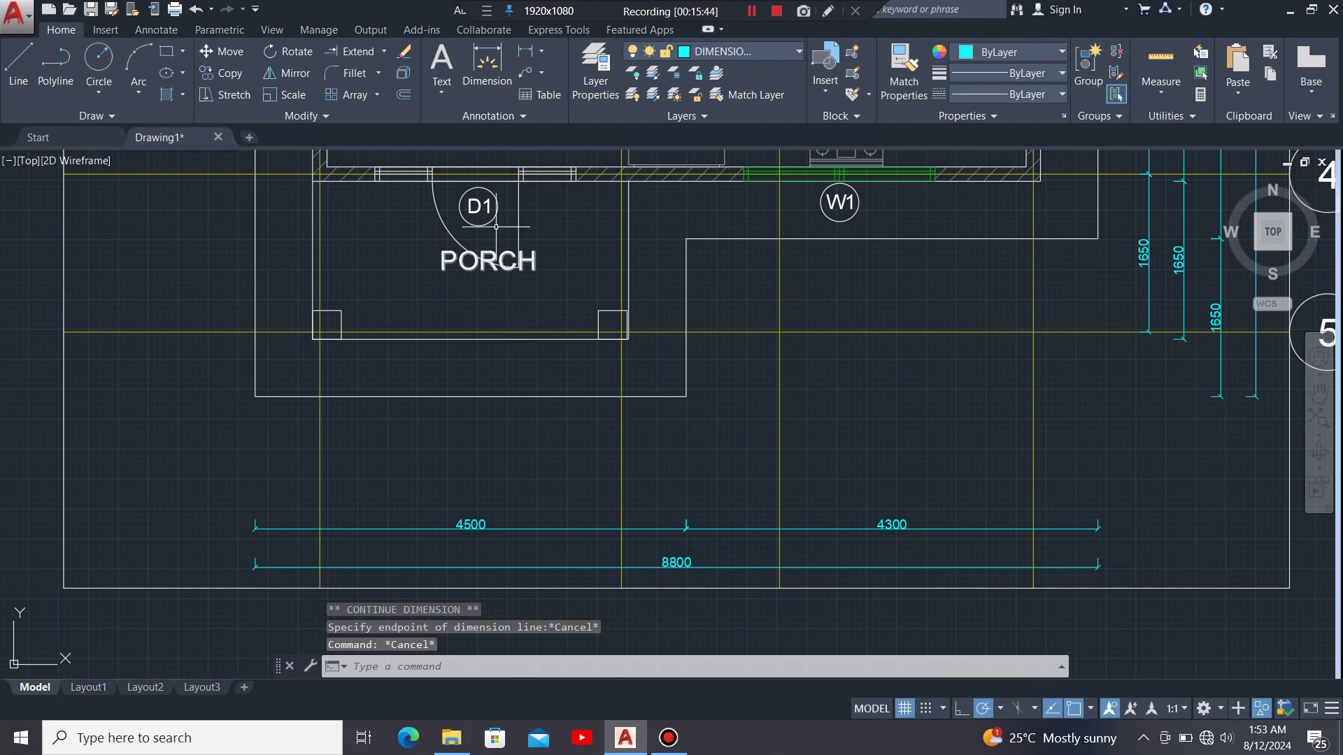
# Dimension the porch's lower edge, placing it as a third row above the outline edge dimensions.
pyautogui.click(487, 60)
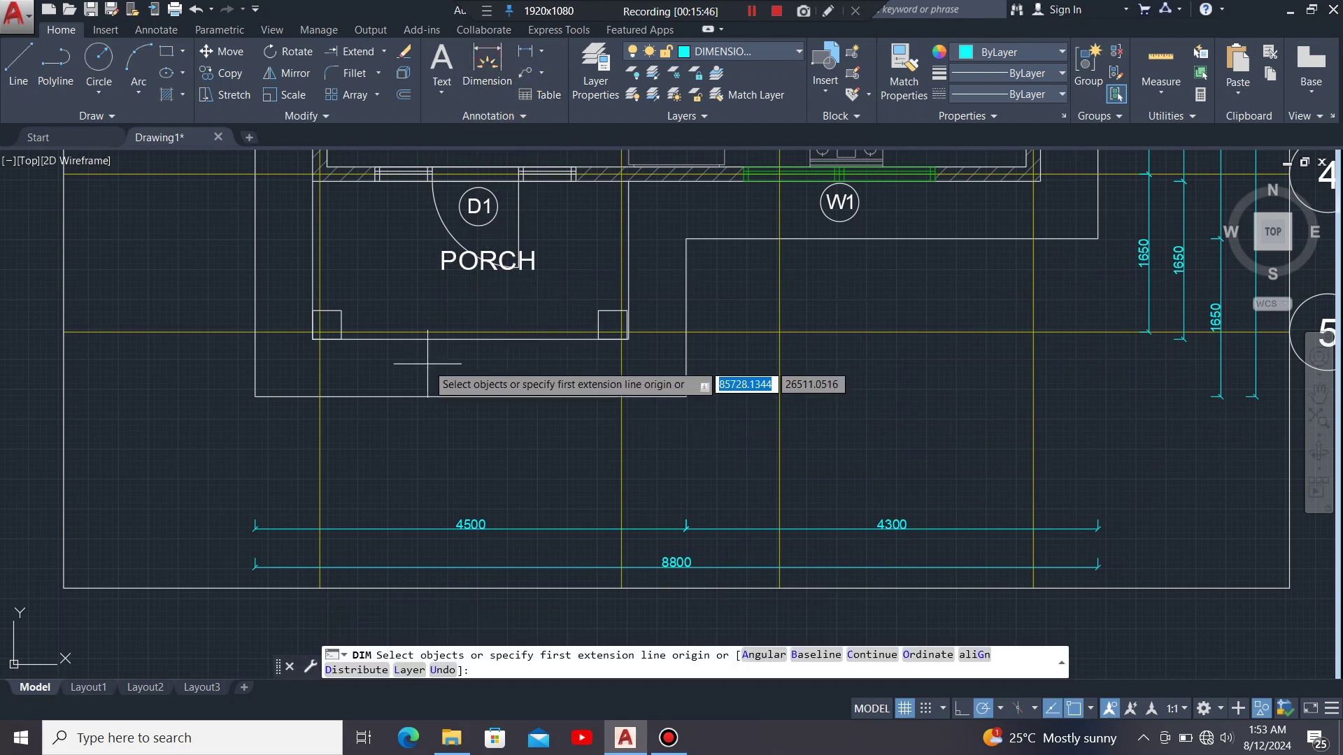
pyautogui.press('Return')
pyautogui.click(402, 340)
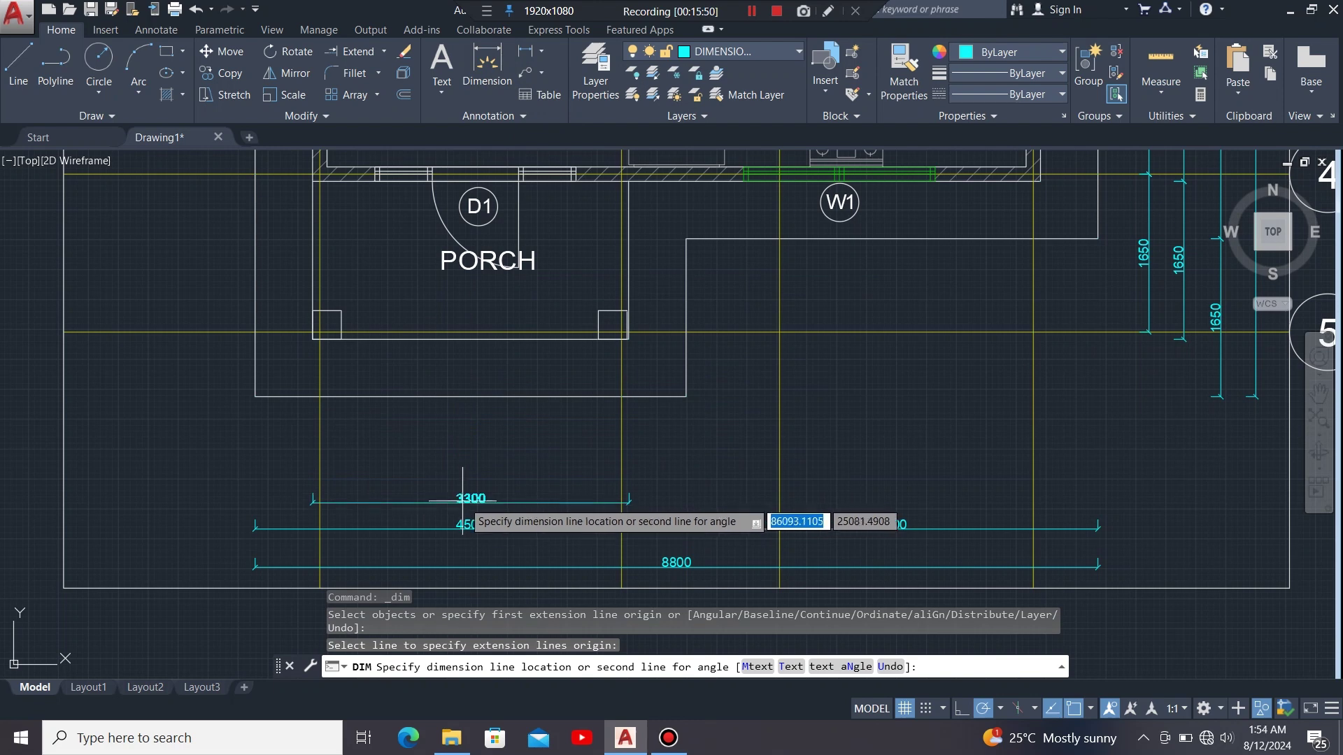
pyautogui.click(627, 496)
pyautogui.press('Return')
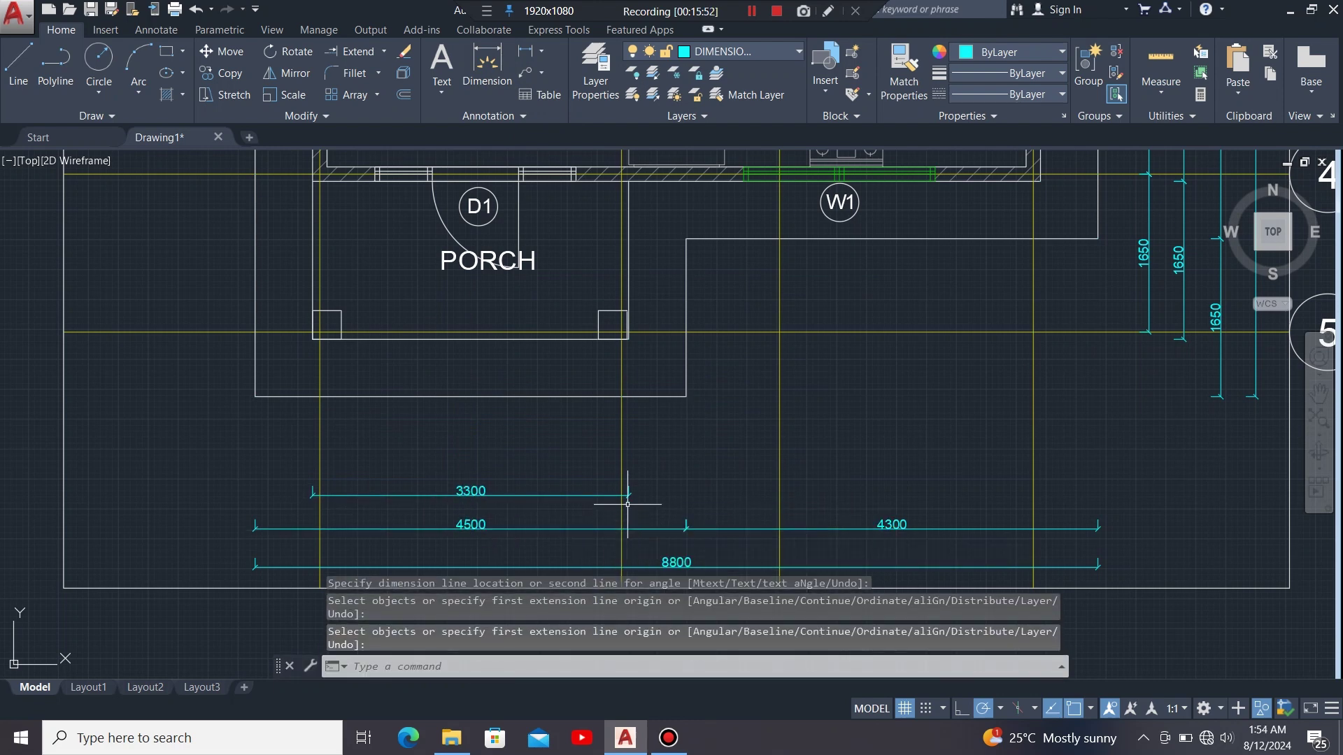
# Continue the porch dimension from its right end to the outer wall corner beyond the kitchen, ending the continuation.
pyautogui.click(629, 495)
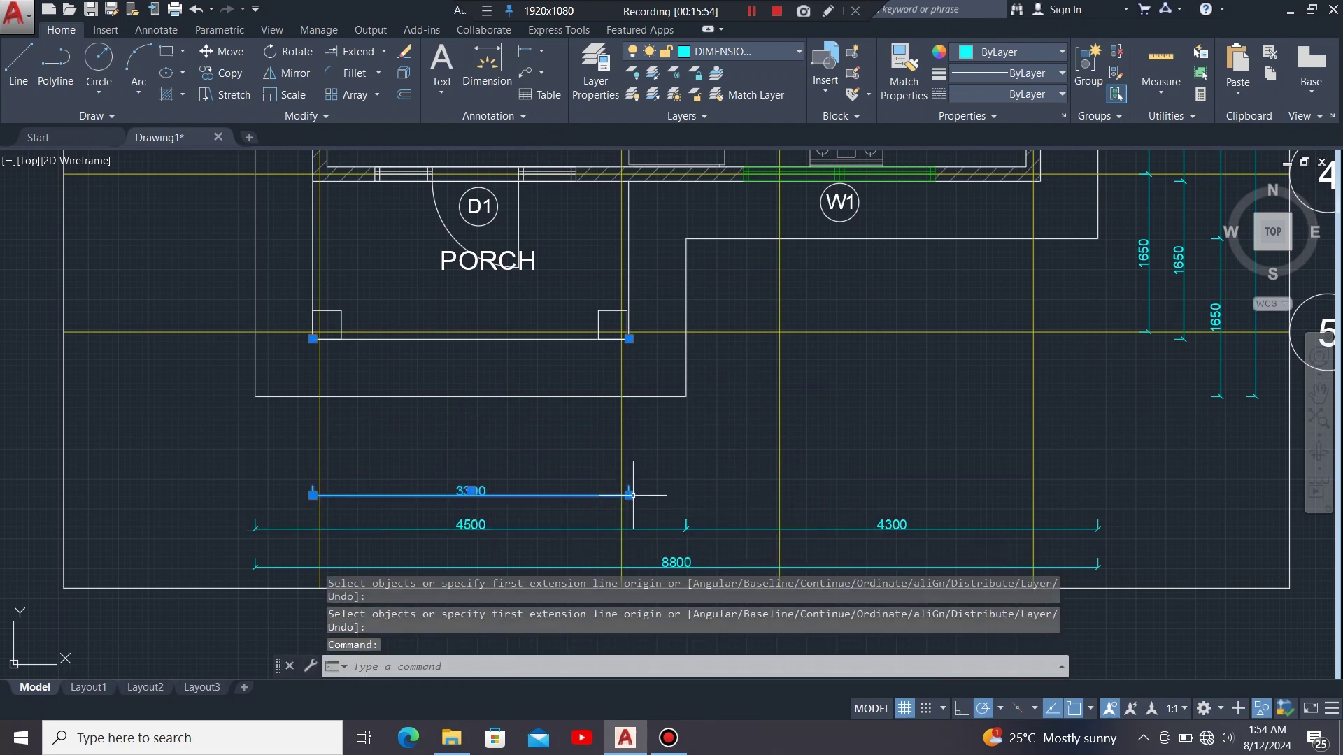
pyautogui.moveTo(629, 495)
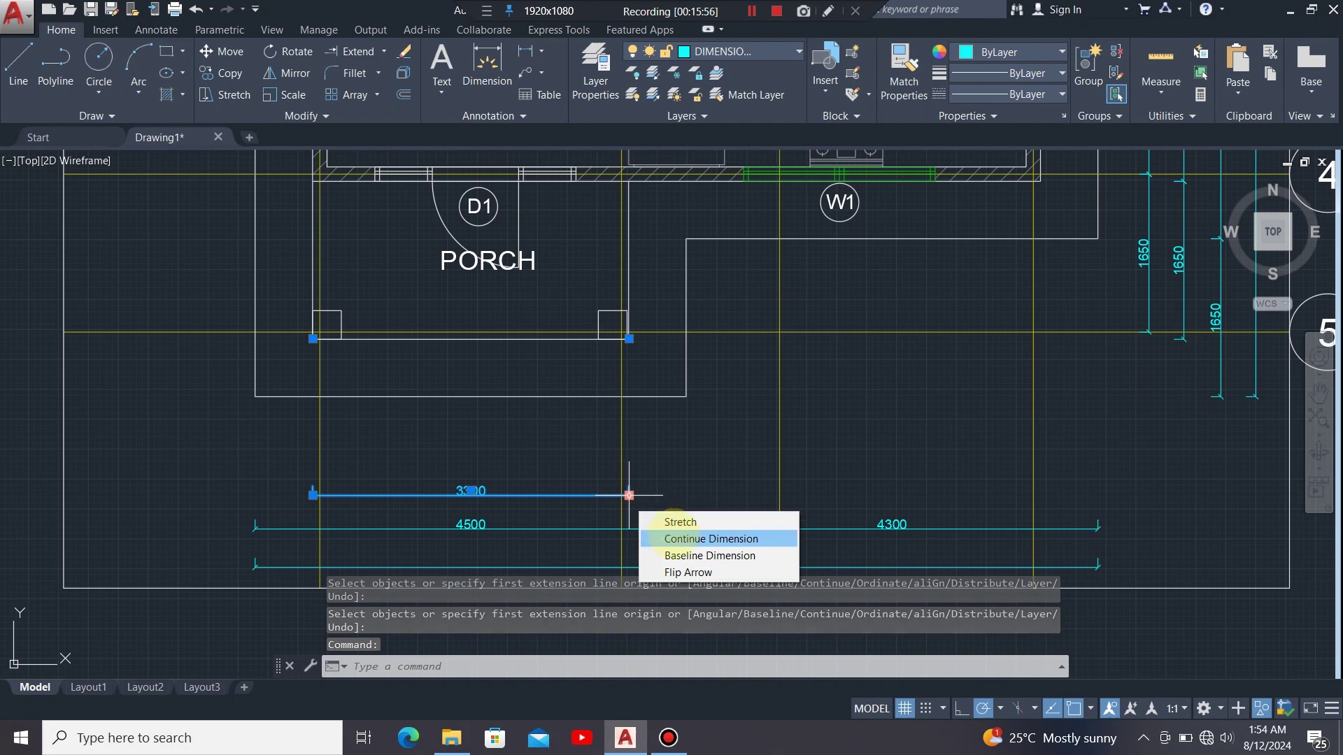
pyautogui.click(673, 537)
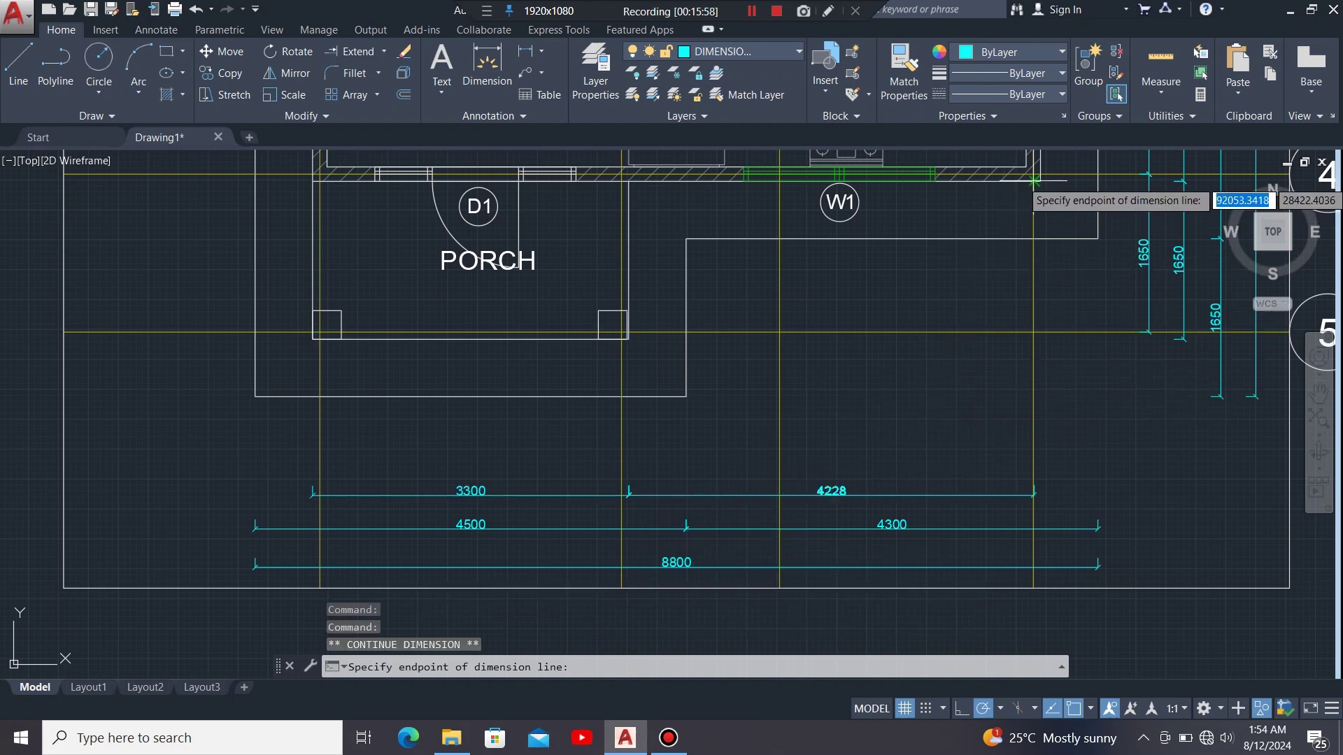
pyautogui.click(1041, 180)
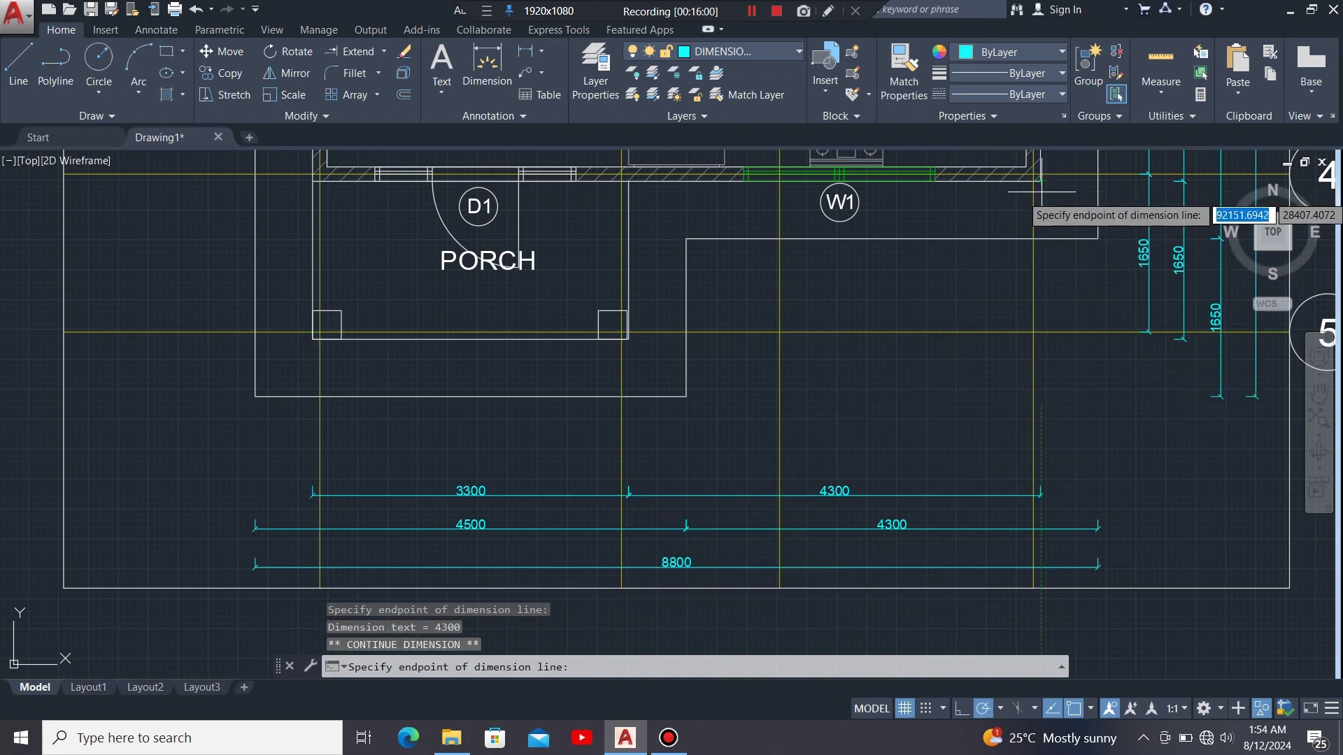
pyautogui.press('Escape')
pyautogui.press('Escape')
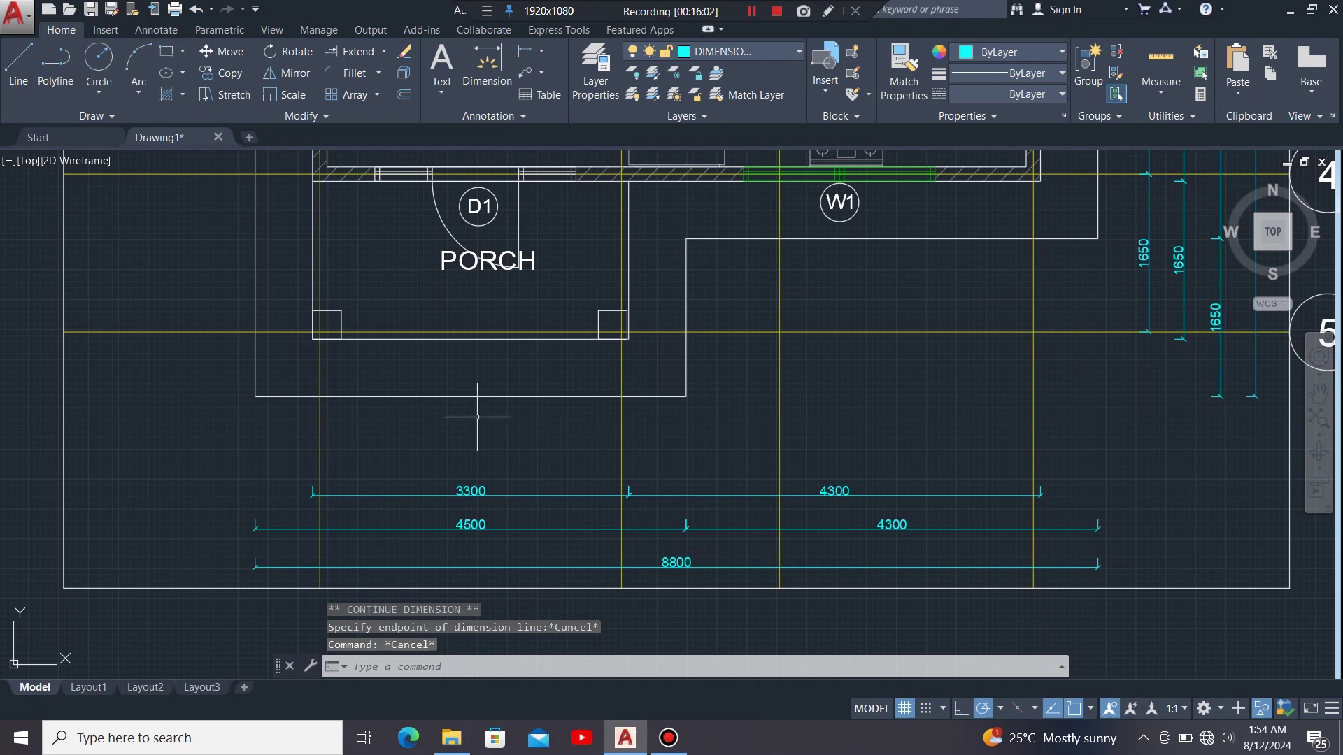
# Dimension the spacing between grids A and B below the porch, placing it as a fourth row above the porch dimension.
pyautogui.scroll(-2, 477, 417)
pyautogui.scroll(2, 453, 352)
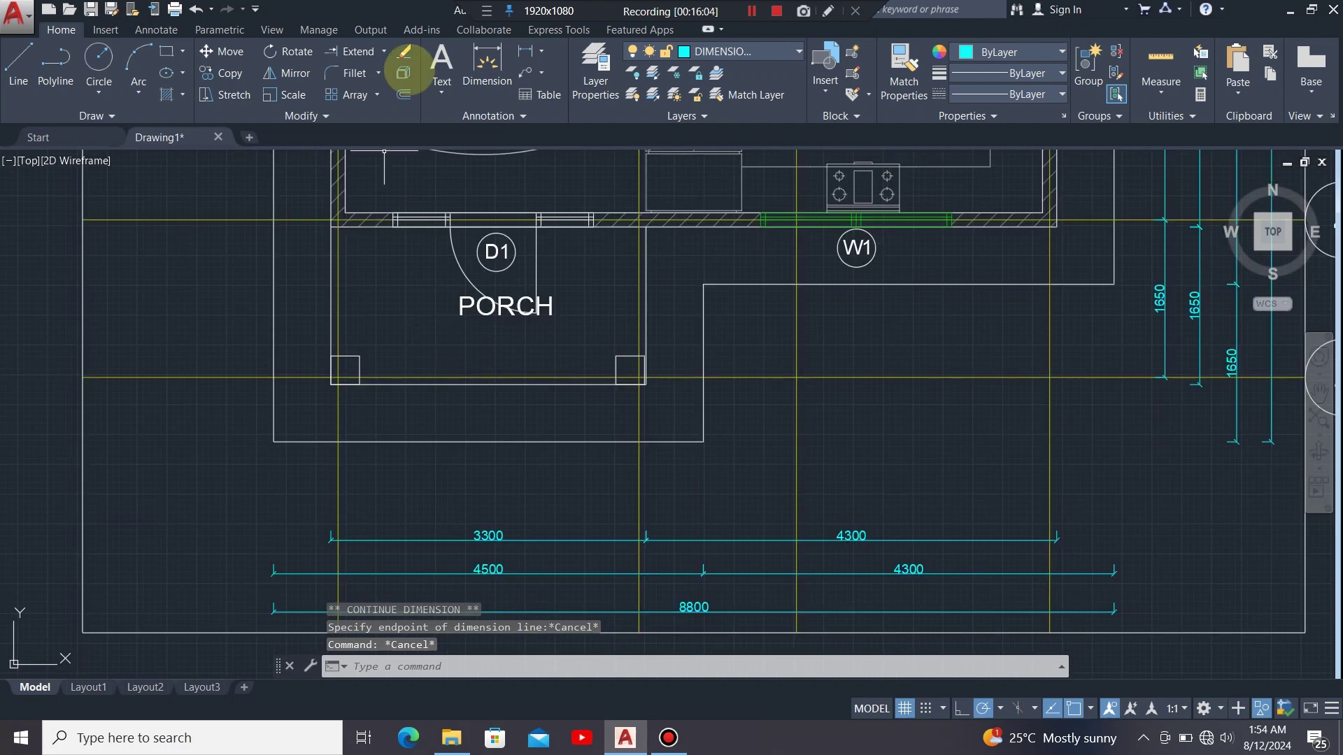
pyautogui.click(487, 59)
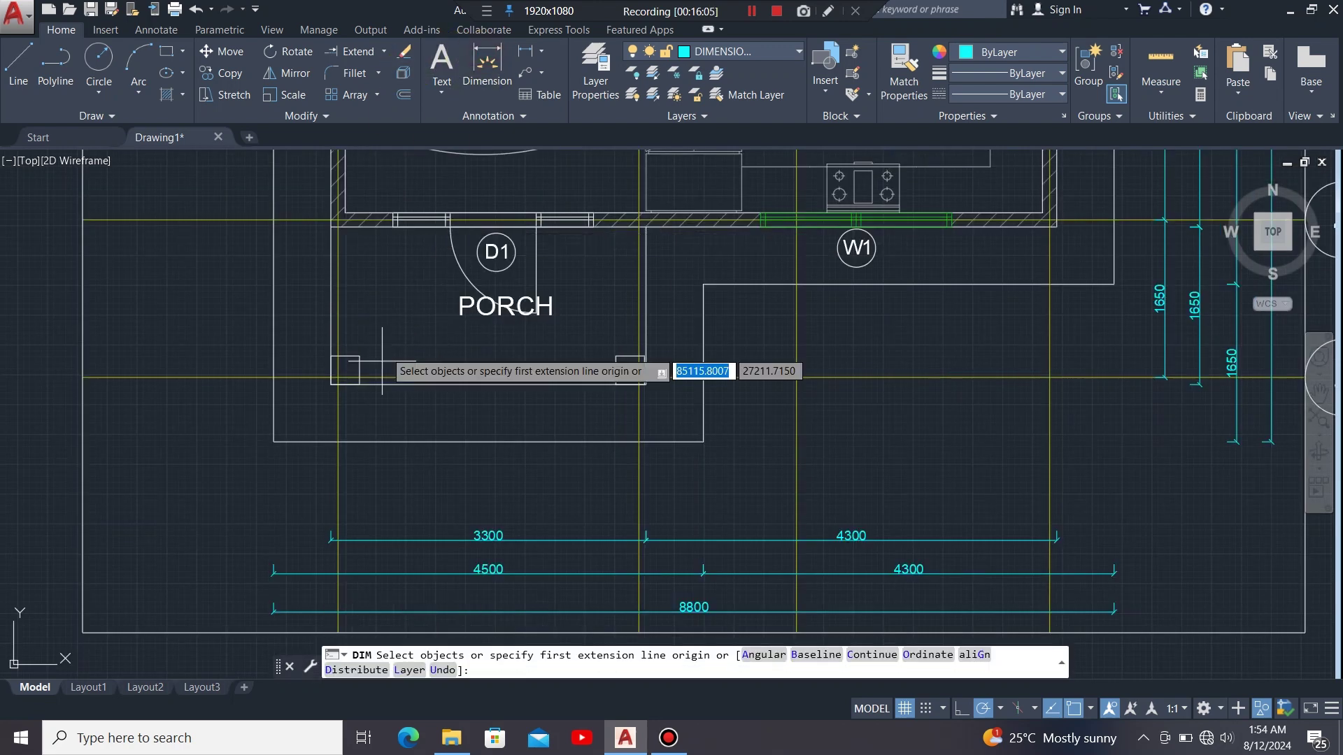
pyautogui.press('Return')
pyautogui.click(338, 442)
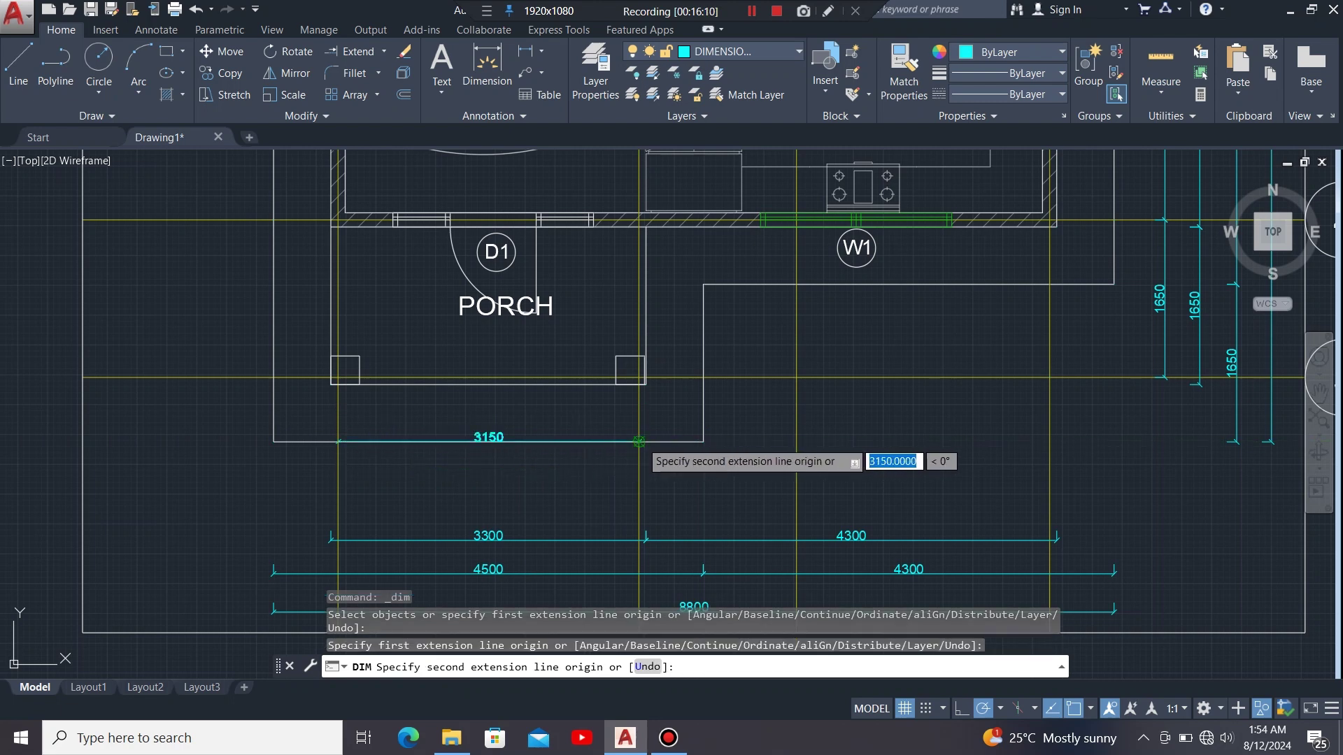
pyautogui.click(638, 441)
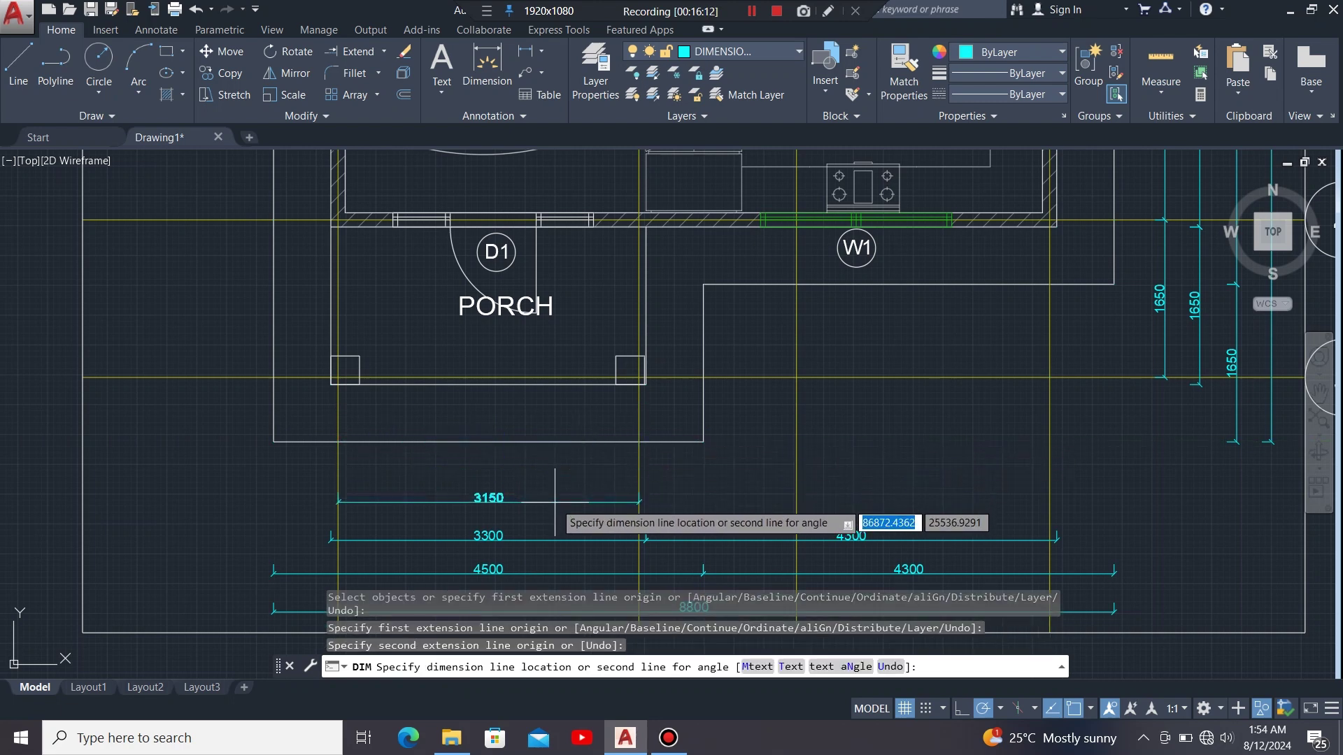
pyautogui.click(555, 501)
pyautogui.press('Escape')
# Continue the grid A–B dimension from grid B to grid C and on to grid D, ending the continuation.
pyautogui.click(615, 501)
pyautogui.moveTo(639, 502)
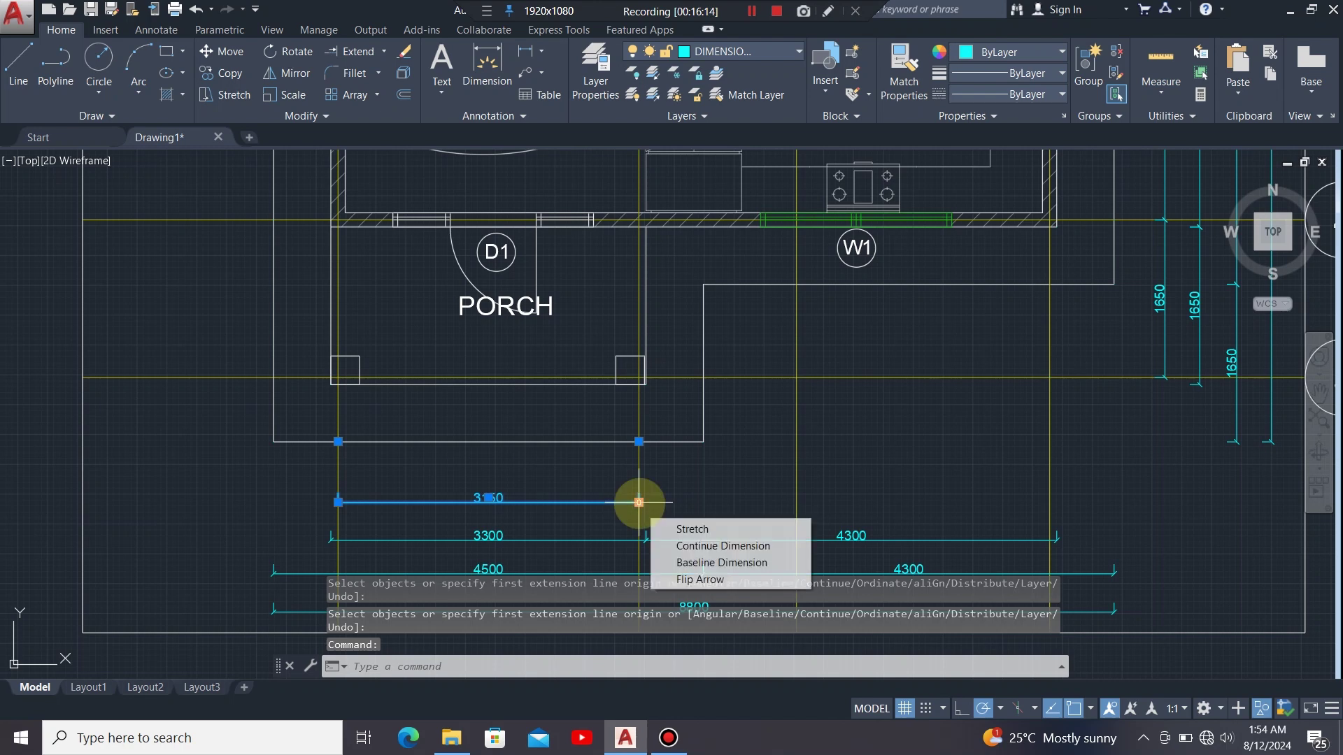
pyautogui.click(700, 546)
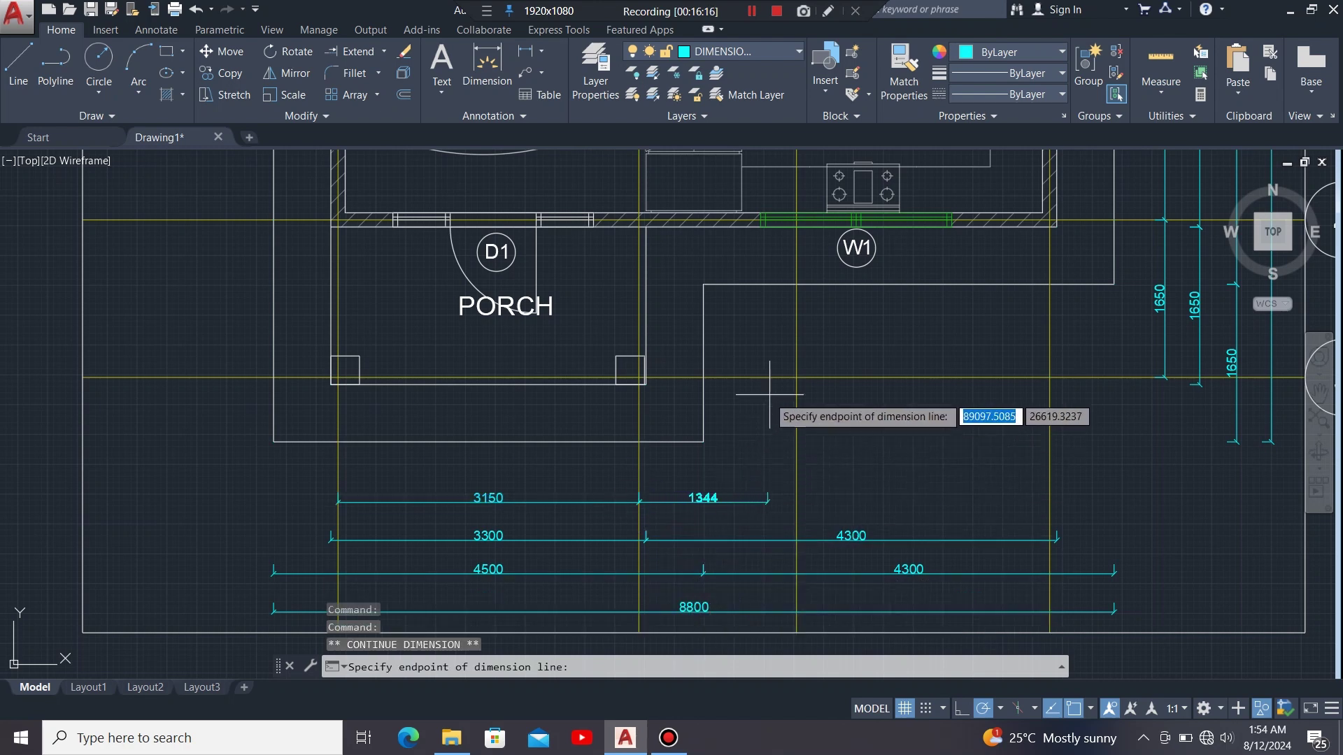
pyautogui.click(797, 378)
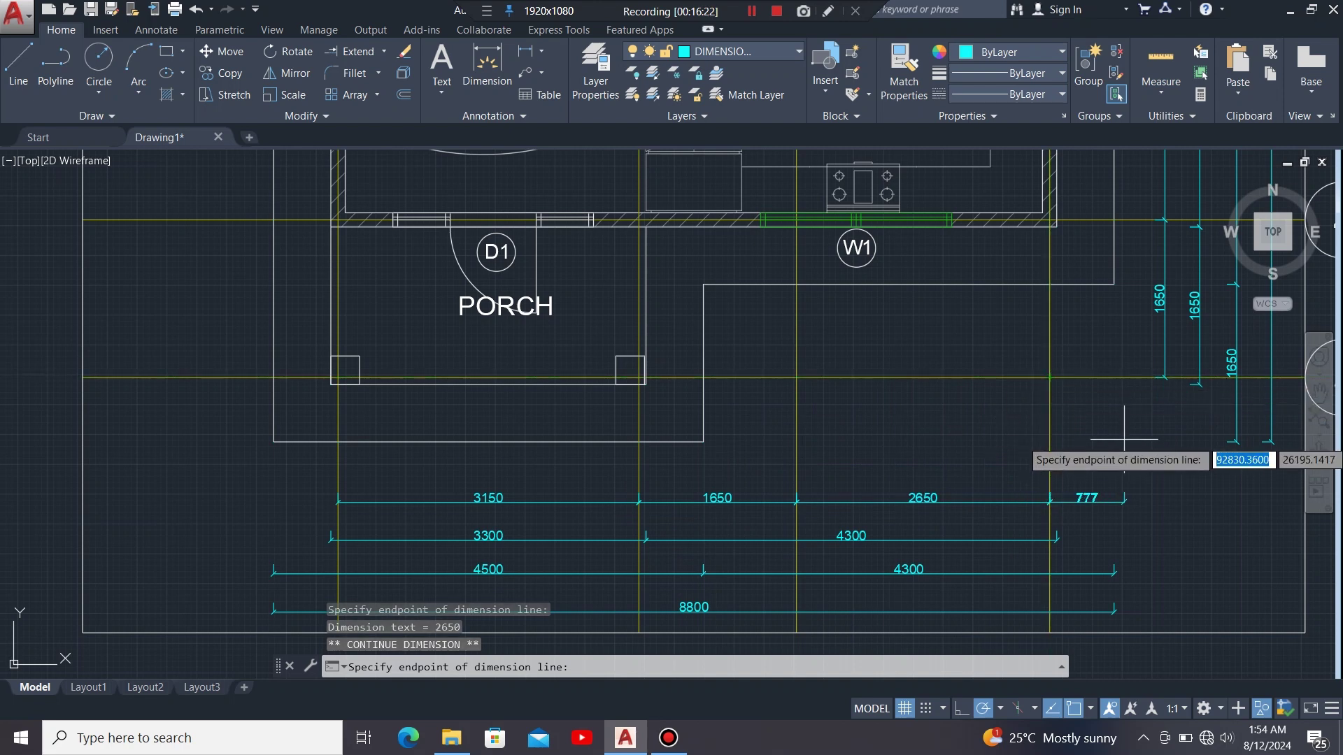
pyautogui.press('Escape')
# Dimension the outer outline's full vertical edge beside the bedroom, placing it just inside the boundary line.
pyautogui.scroll(-6, 429, 383)
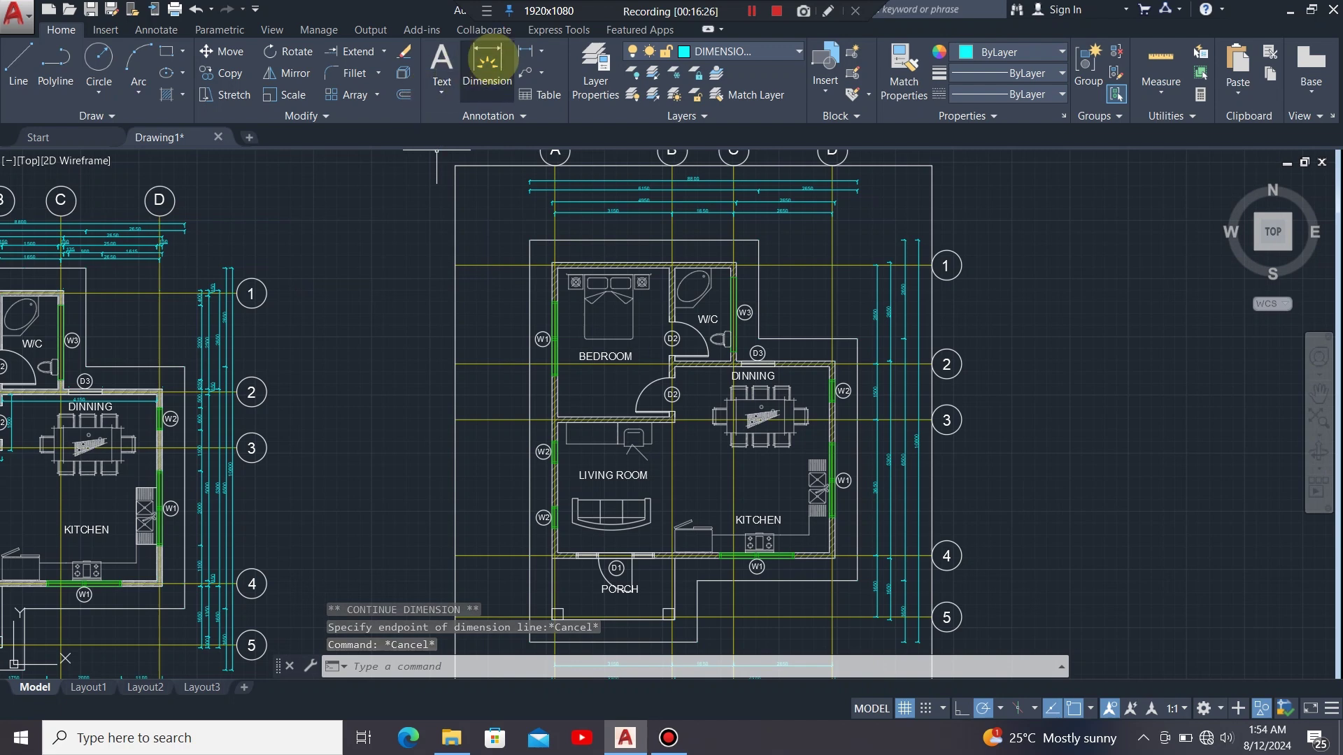
pyautogui.click(486, 59)
pyautogui.scroll(6, 532, 266)
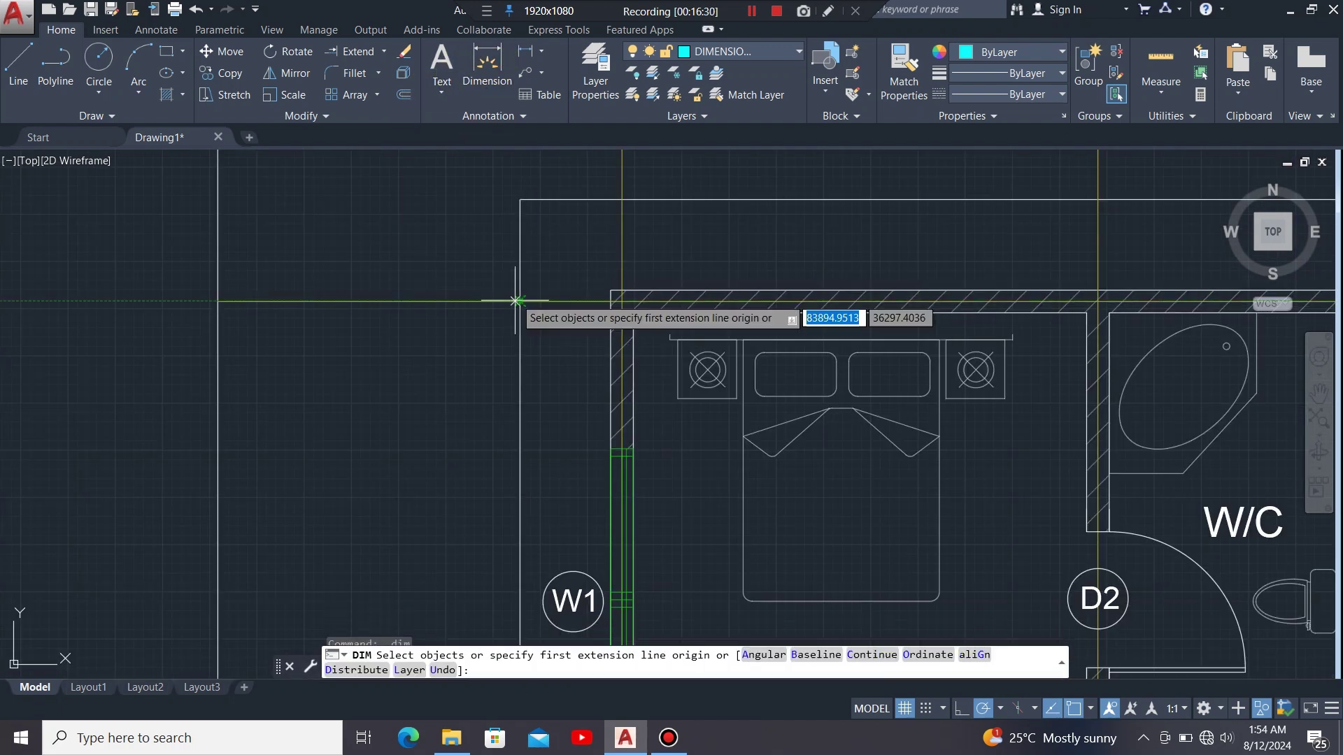
pyautogui.scroll(-8, 520, 293)
pyautogui.scroll(4, 515, 222)
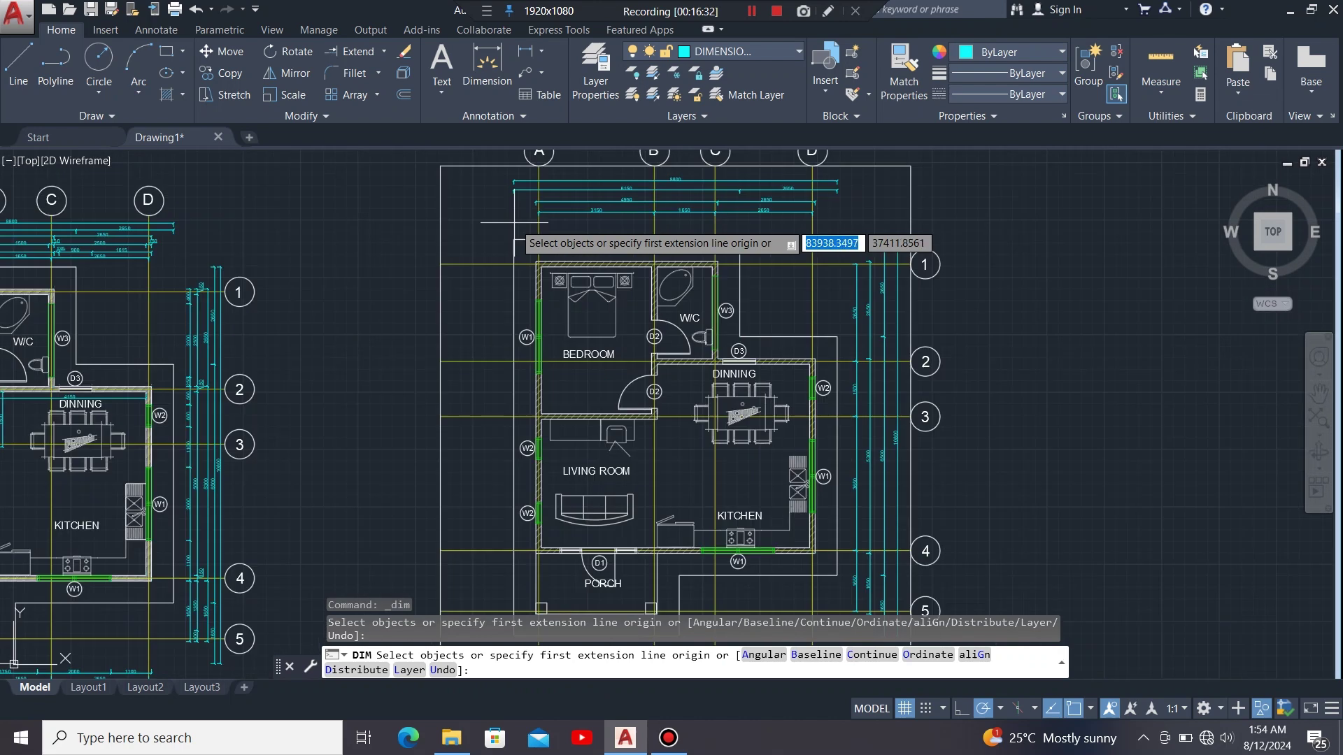
pyautogui.press('Return')
pyautogui.click(514, 287)
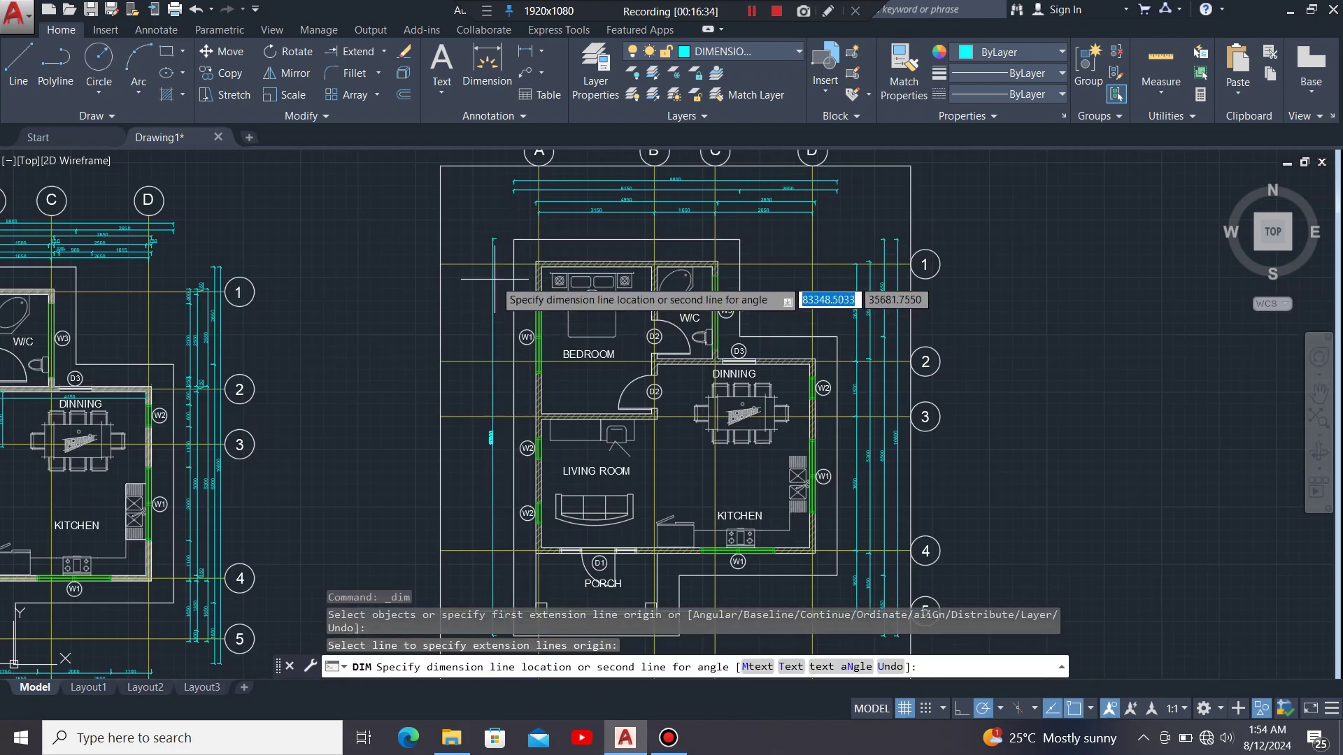
pyautogui.scroll(-2, 500, 280)
pyautogui.scroll(2, 475, 345)
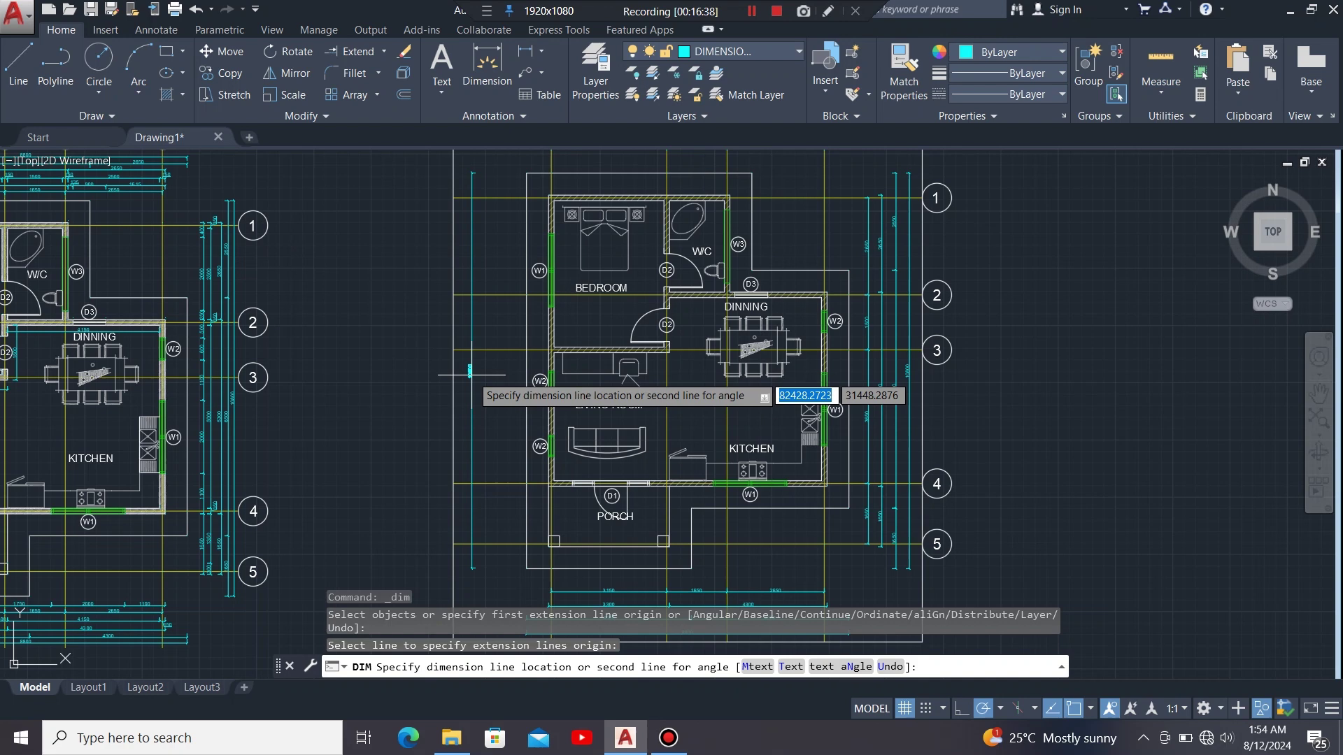
pyautogui.click(470, 375)
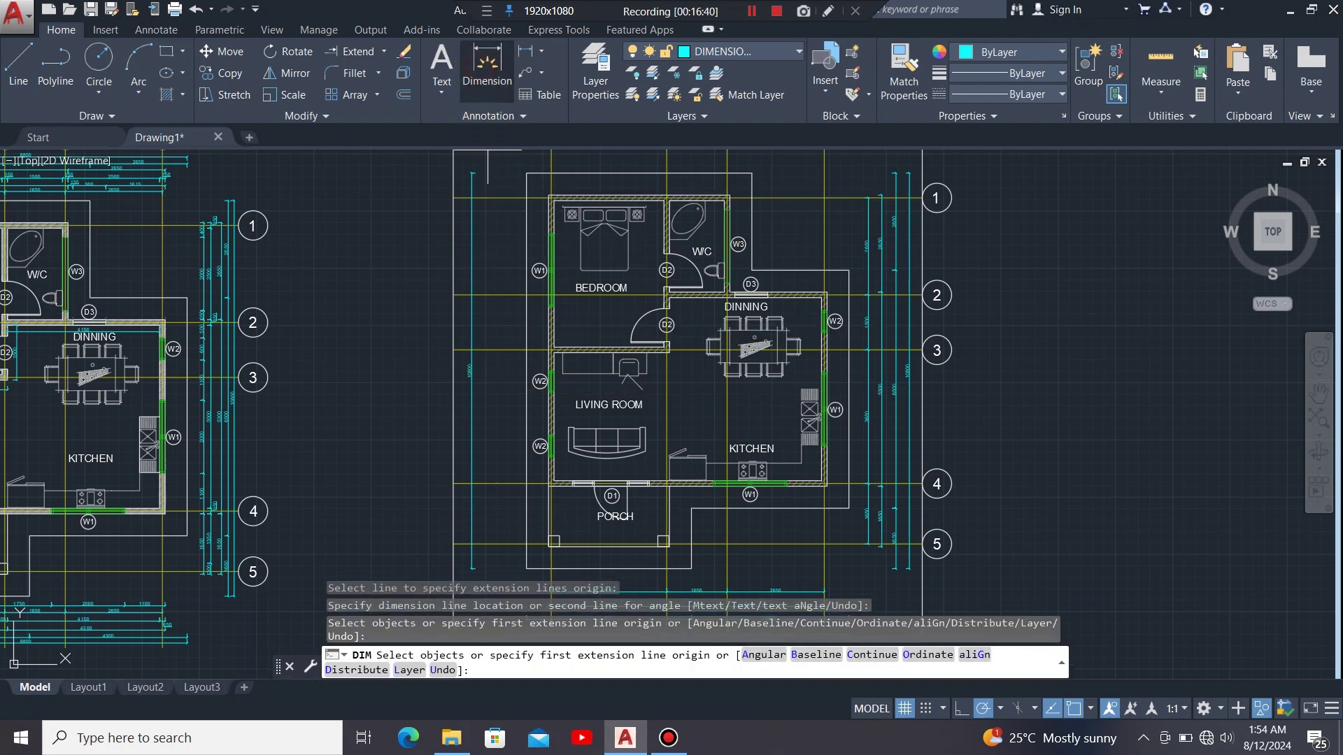
# Dimension the outer wall line running from the bedroom to the porch, placing it as a second row inside the overall outline dimension.
pyautogui.click(487, 66)
pyautogui.scroll(2, 504, 176)
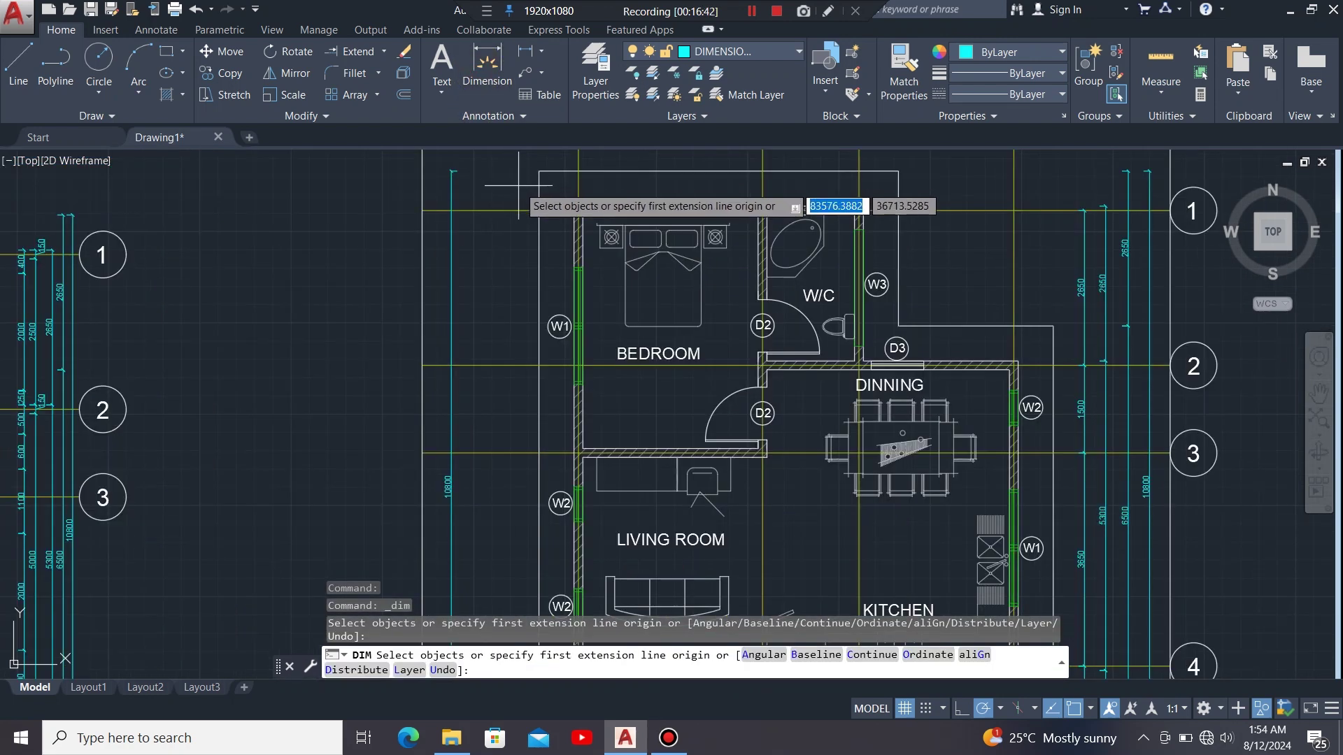
pyautogui.scroll(-2, 518, 186)
pyautogui.scroll(4, 547, 211)
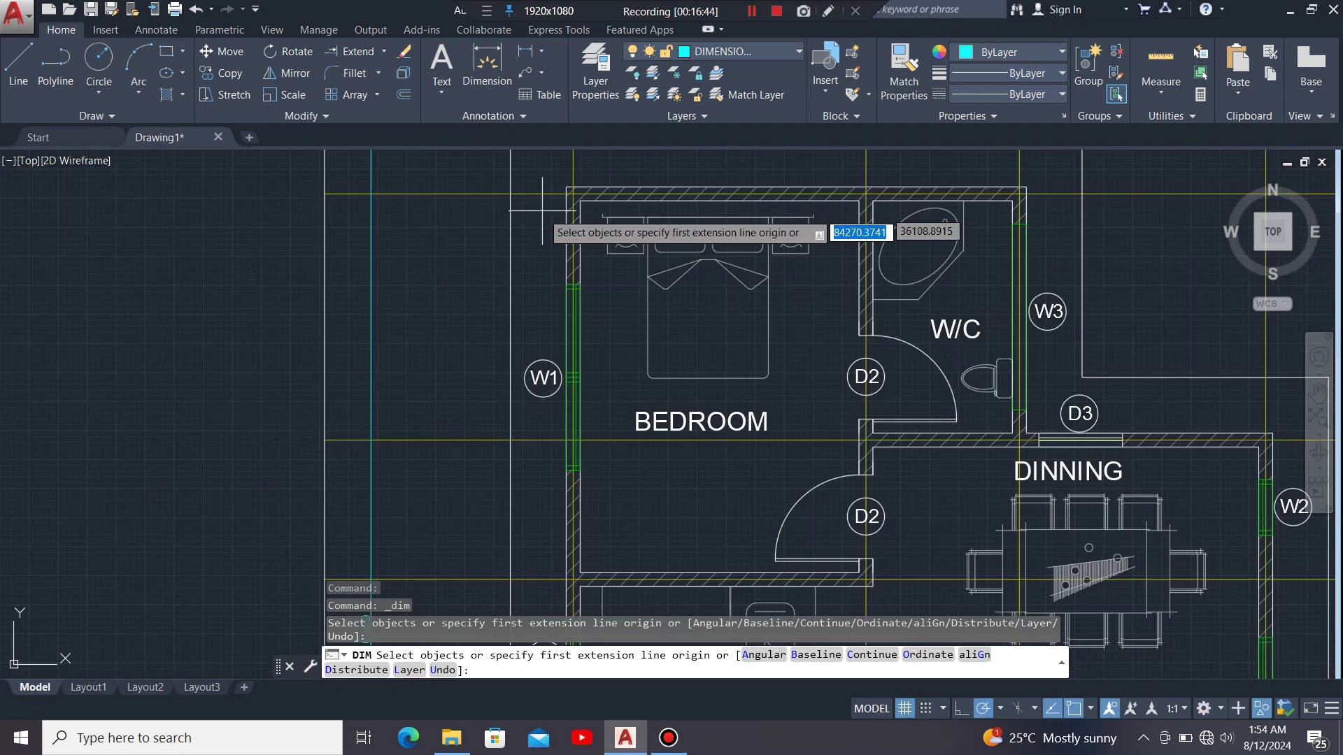
pyautogui.click(564, 237)
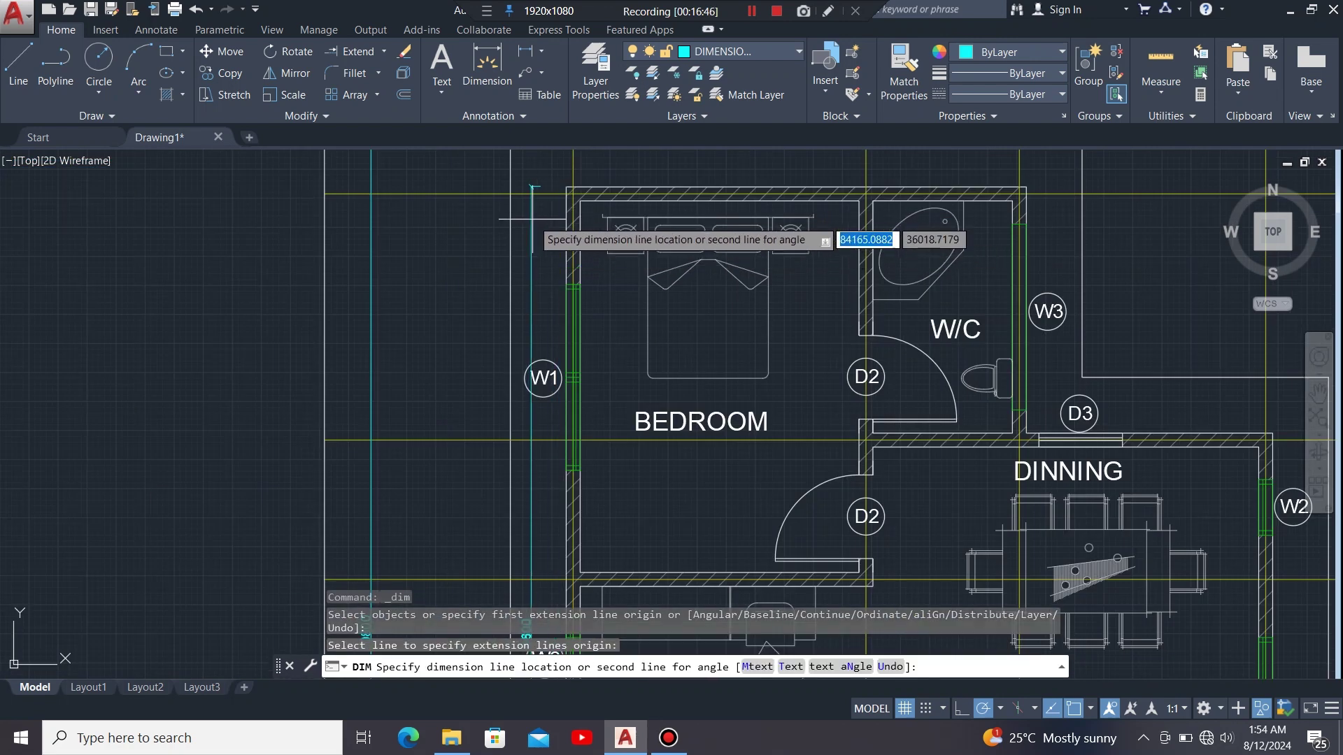
pyautogui.scroll(-4, 500, 257)
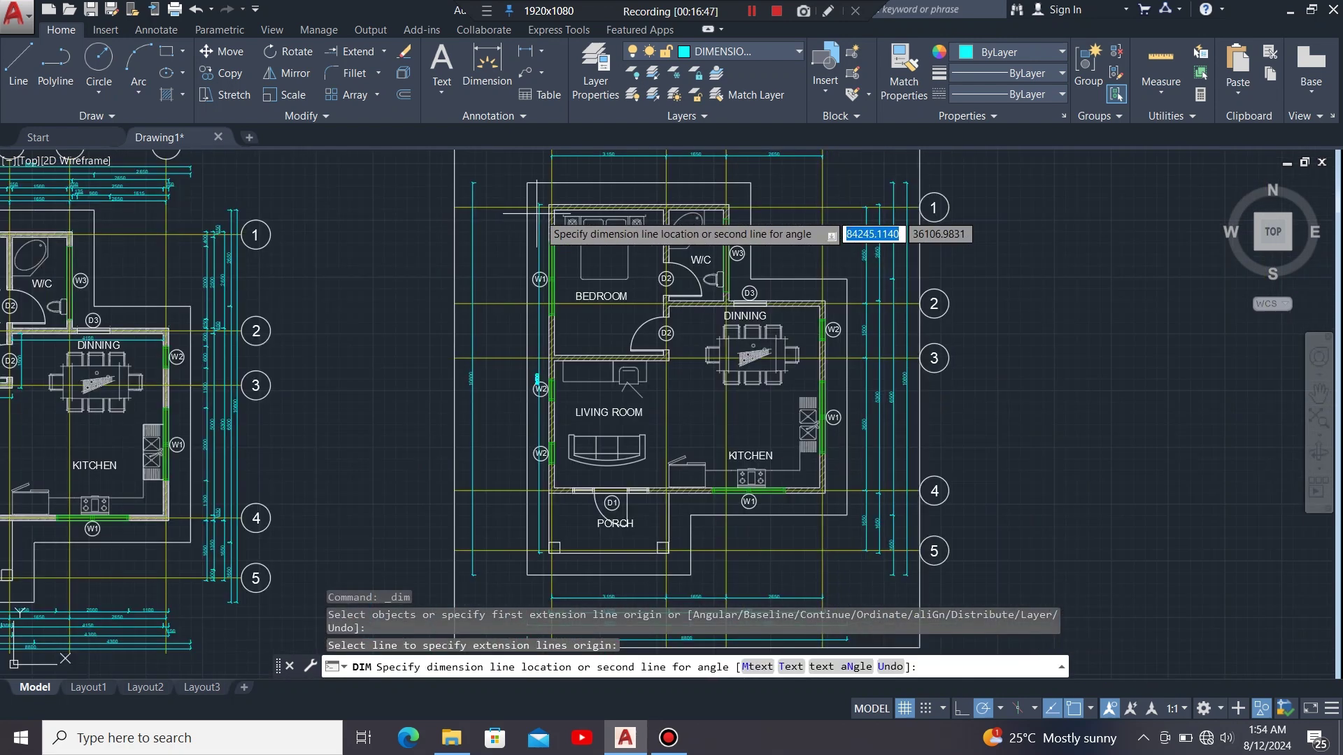
pyautogui.click(487, 266)
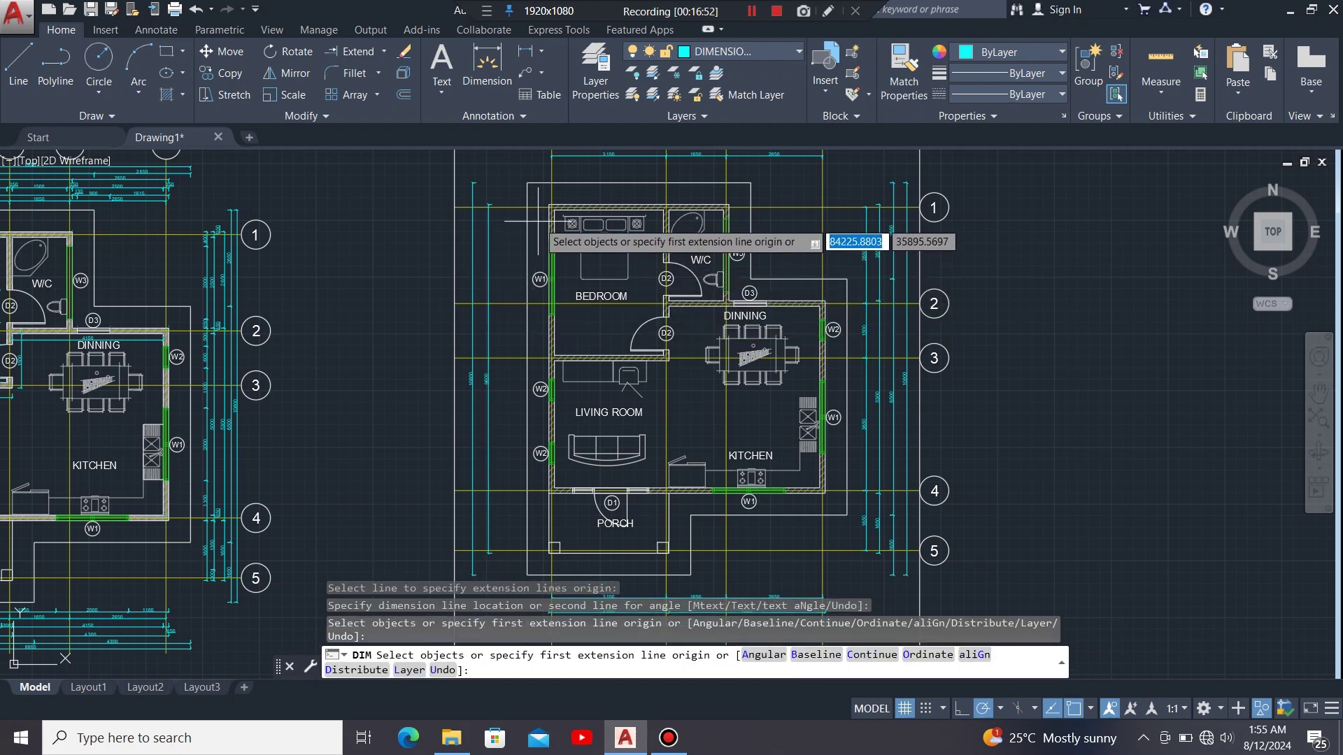
# Dimension the spacing between grids 1 and 2 beside the bedroom, placing it as a third row inside the wall line dimension.
pyautogui.press('Return')
pyautogui.scroll(5, 514, 217)
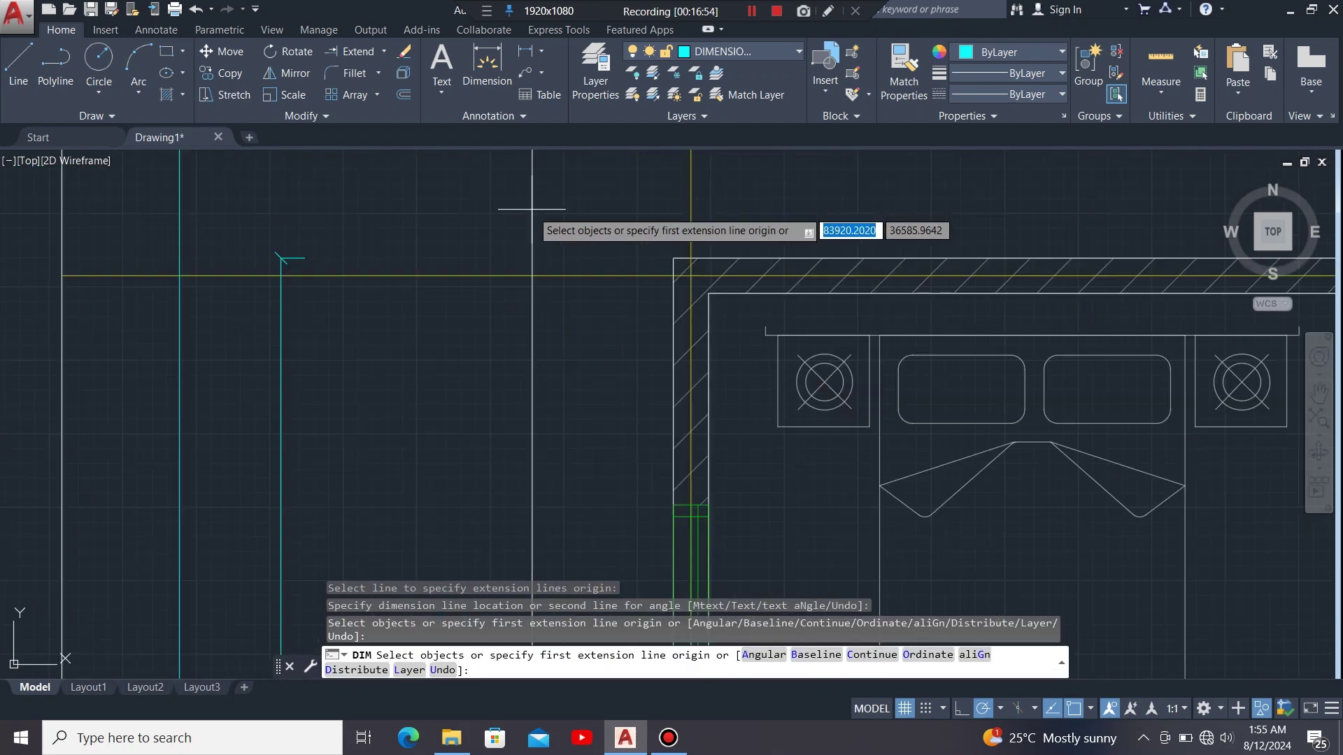
pyautogui.press('Return')
pyautogui.click(532, 275)
pyautogui.scroll(-3, 530, 245)
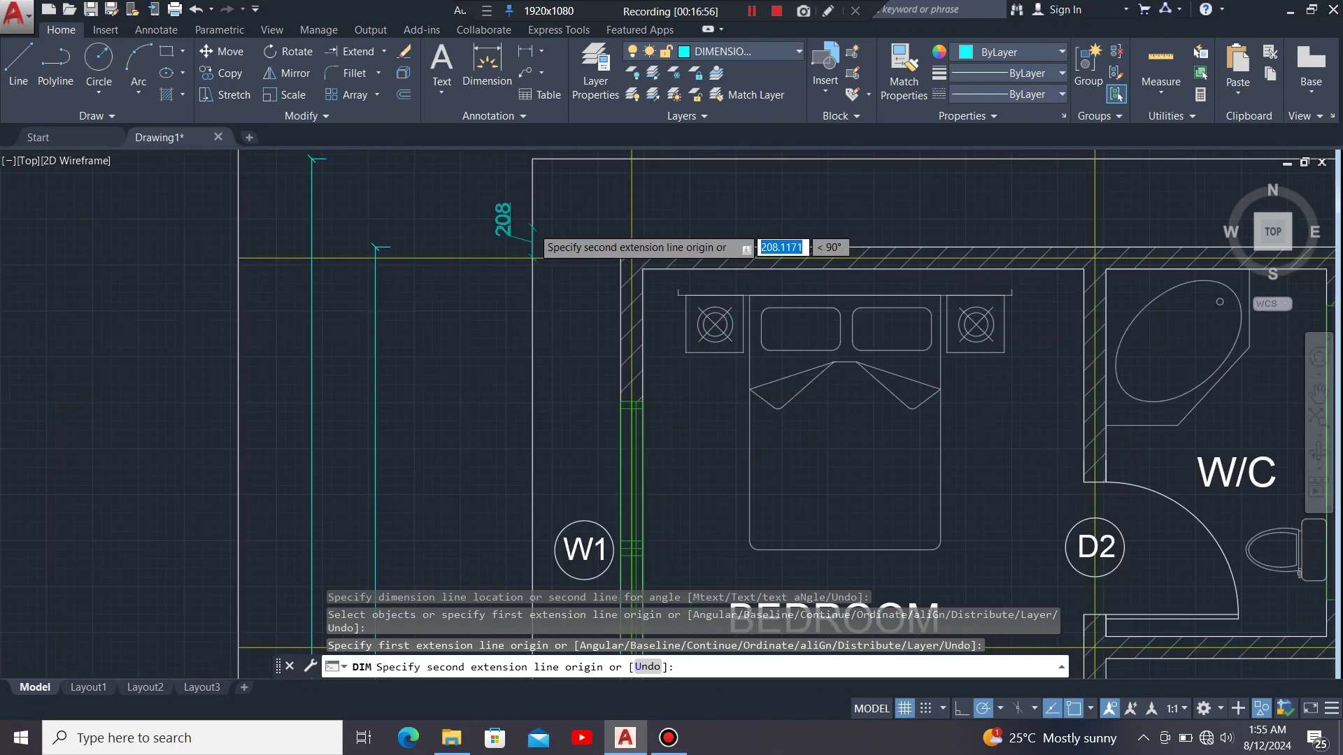
pyautogui.scroll(1, 538, 498)
pyautogui.scroll(4, 538, 498)
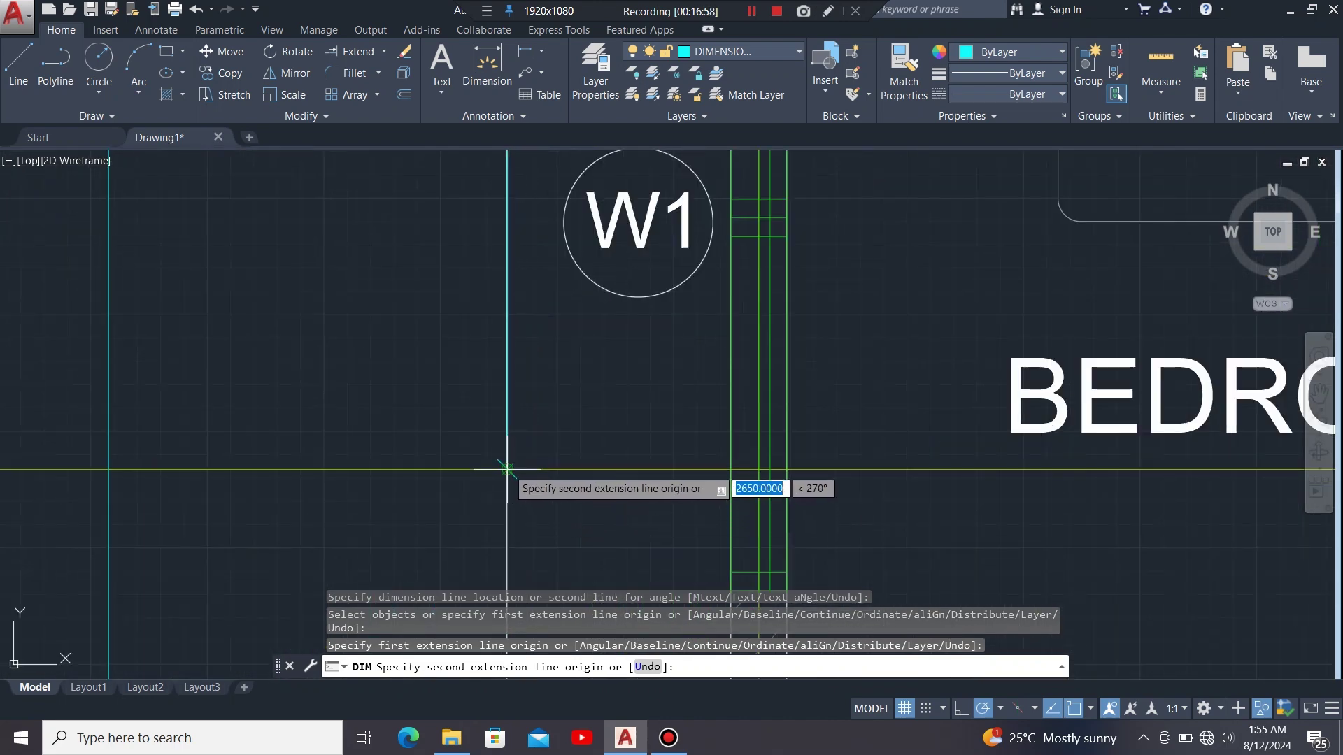
pyautogui.click(507, 470)
pyautogui.scroll(-6, 521, 364)
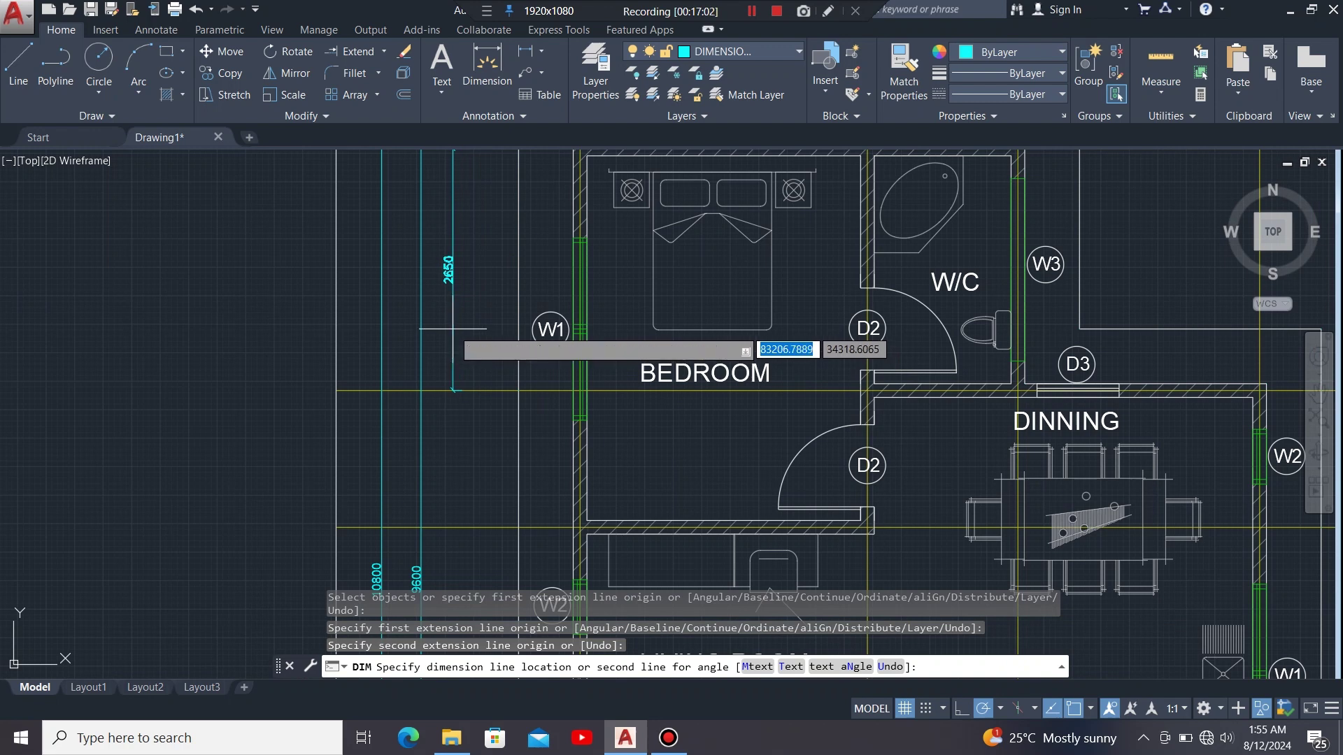
pyautogui.click(453, 328)
pyautogui.press('Escape')
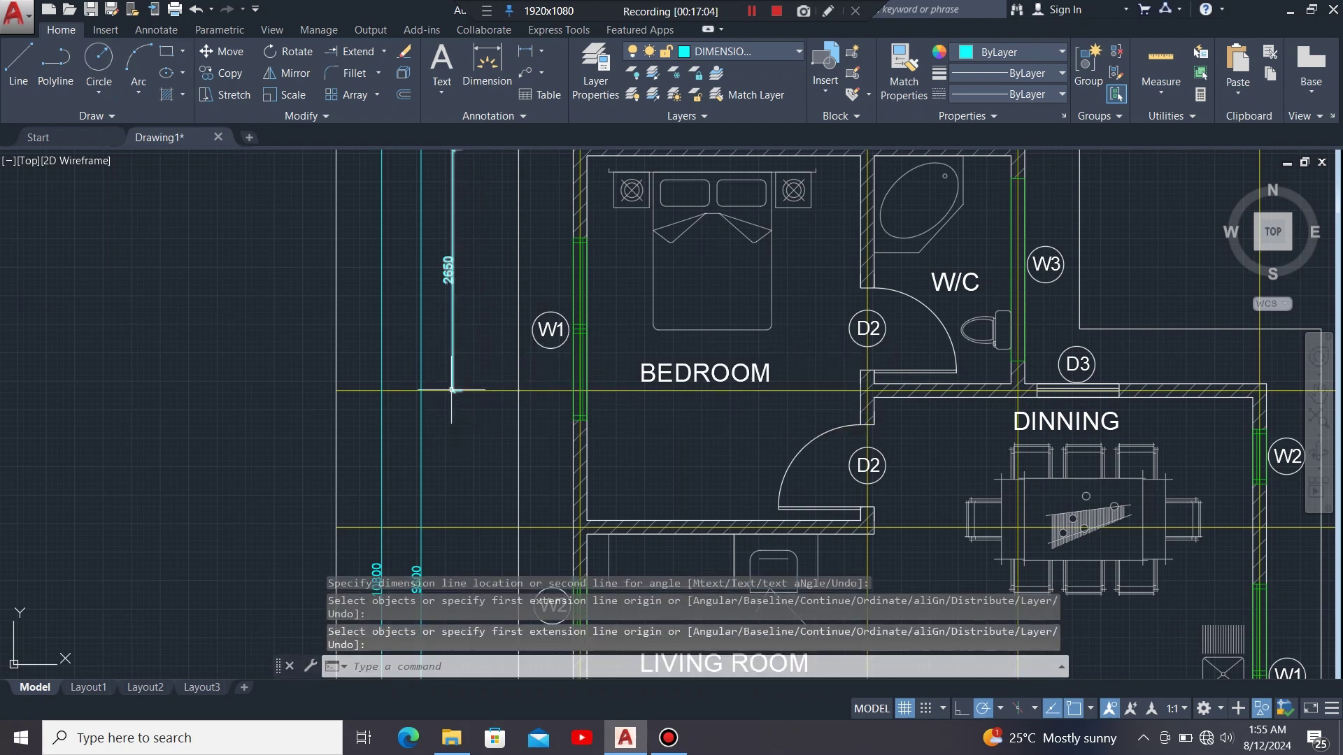
# Continue the grid 1–2 dimension from grid 2 through grids 3, 4 and 5, ending the continuation.
pyautogui.click(452, 390)
pyautogui.click(490, 432)
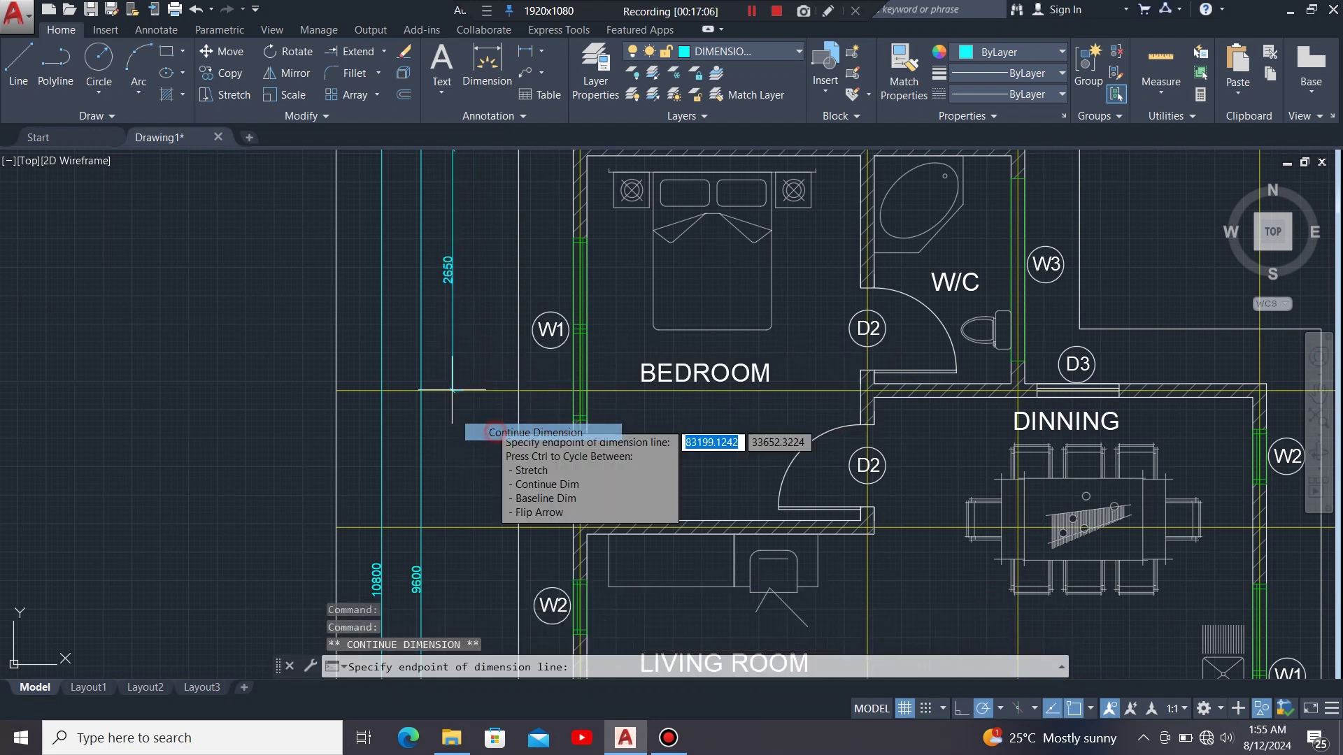
pyautogui.scroll(-3, 489, 412)
pyautogui.scroll(5, 504, 444)
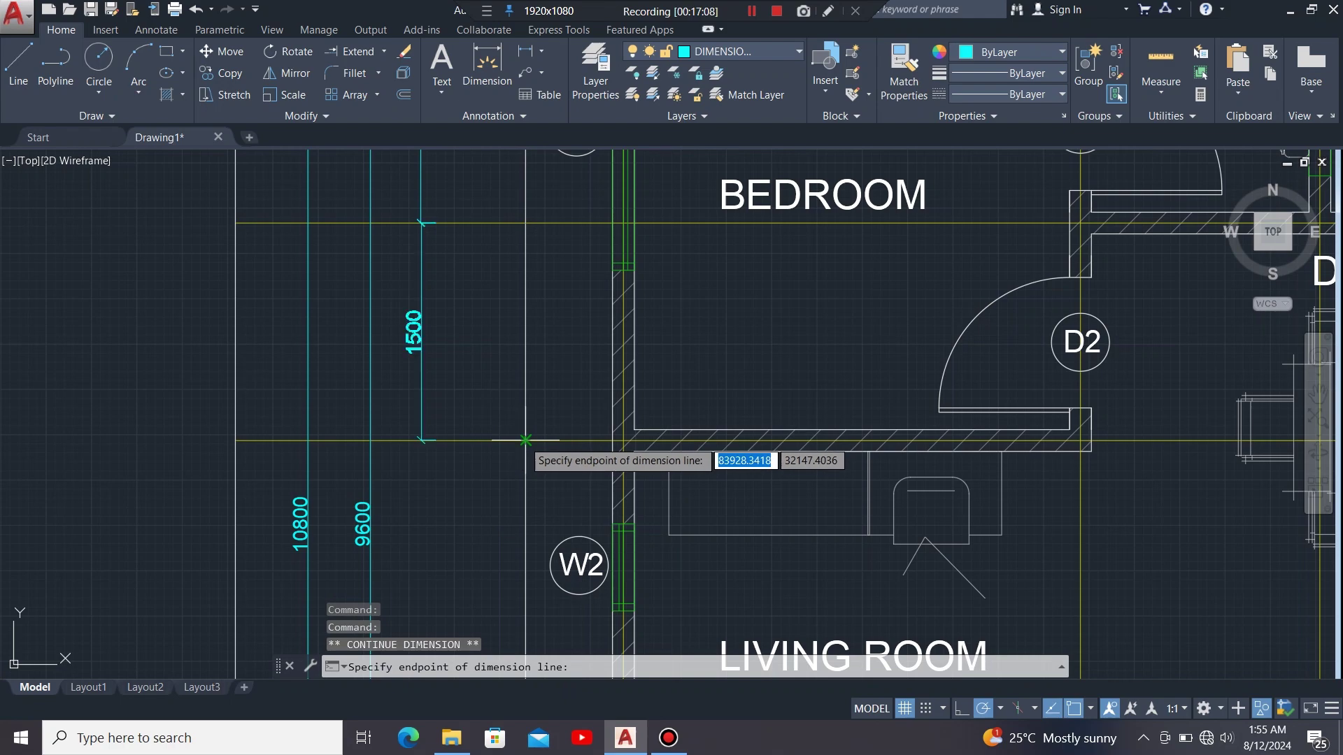
pyautogui.click(525, 440)
pyautogui.scroll(-5, 489, 283)
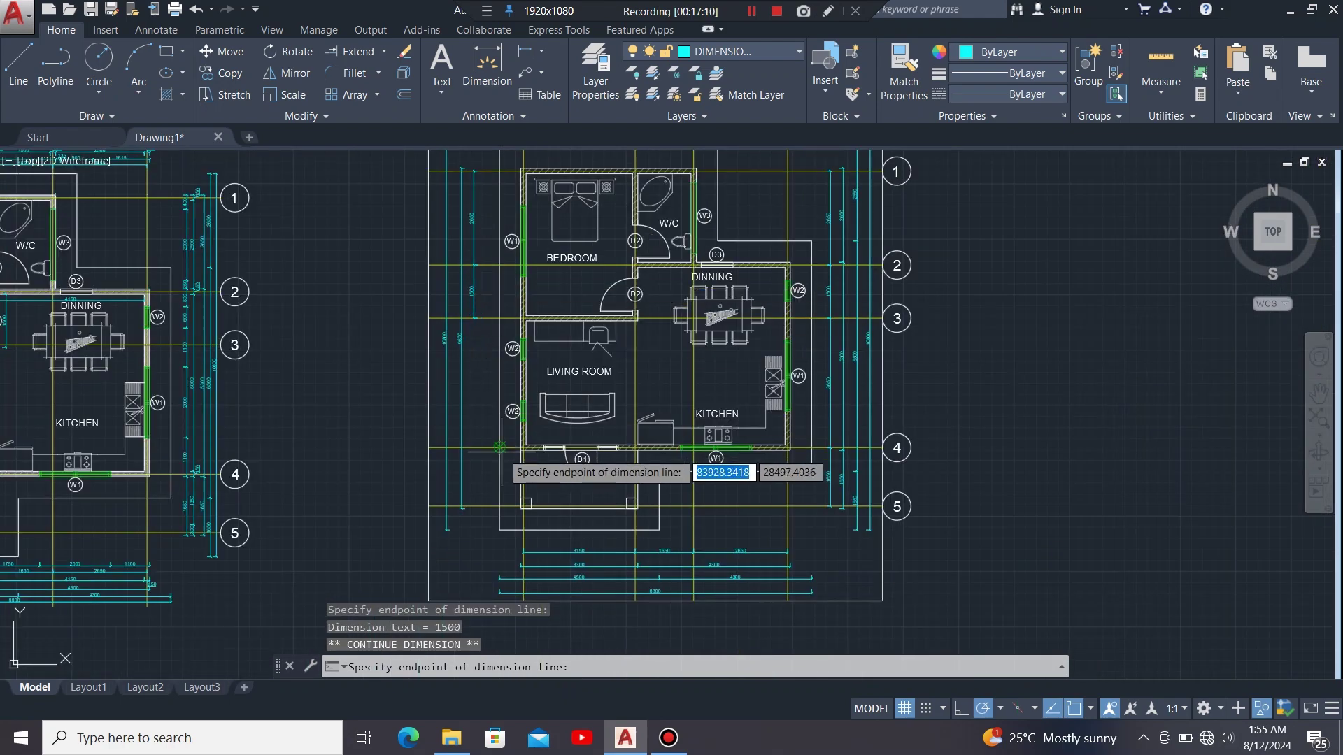
pyautogui.scroll(8, 499, 446)
pyautogui.scroll(-5, 476, 422)
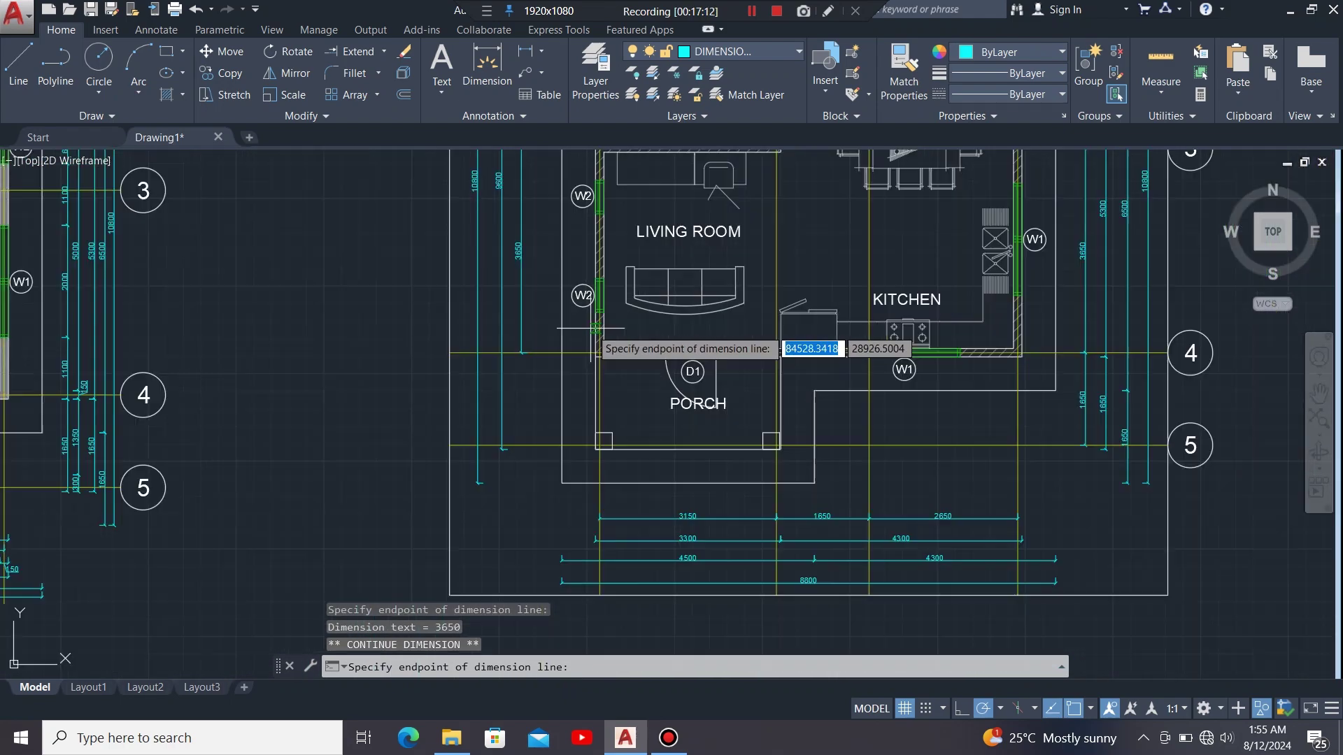
pyautogui.scroll(6, 559, 451)
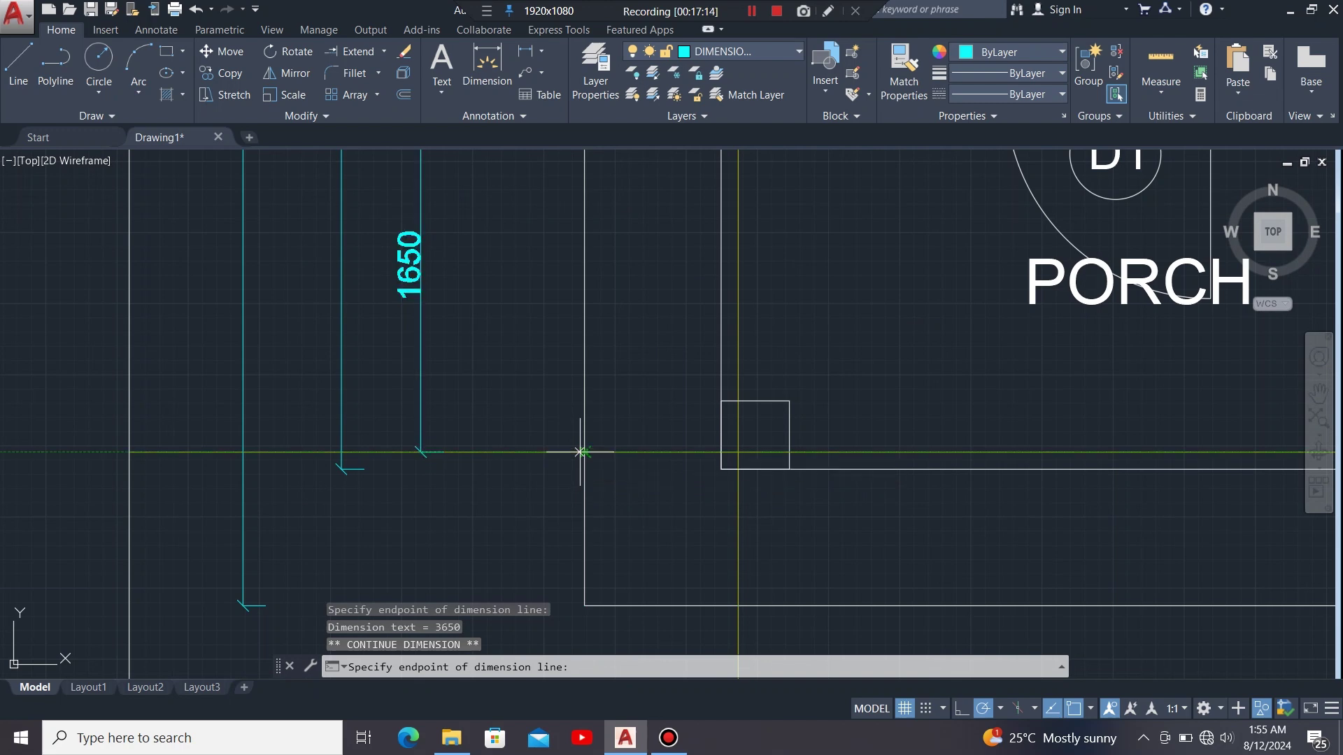
pyautogui.click(585, 452)
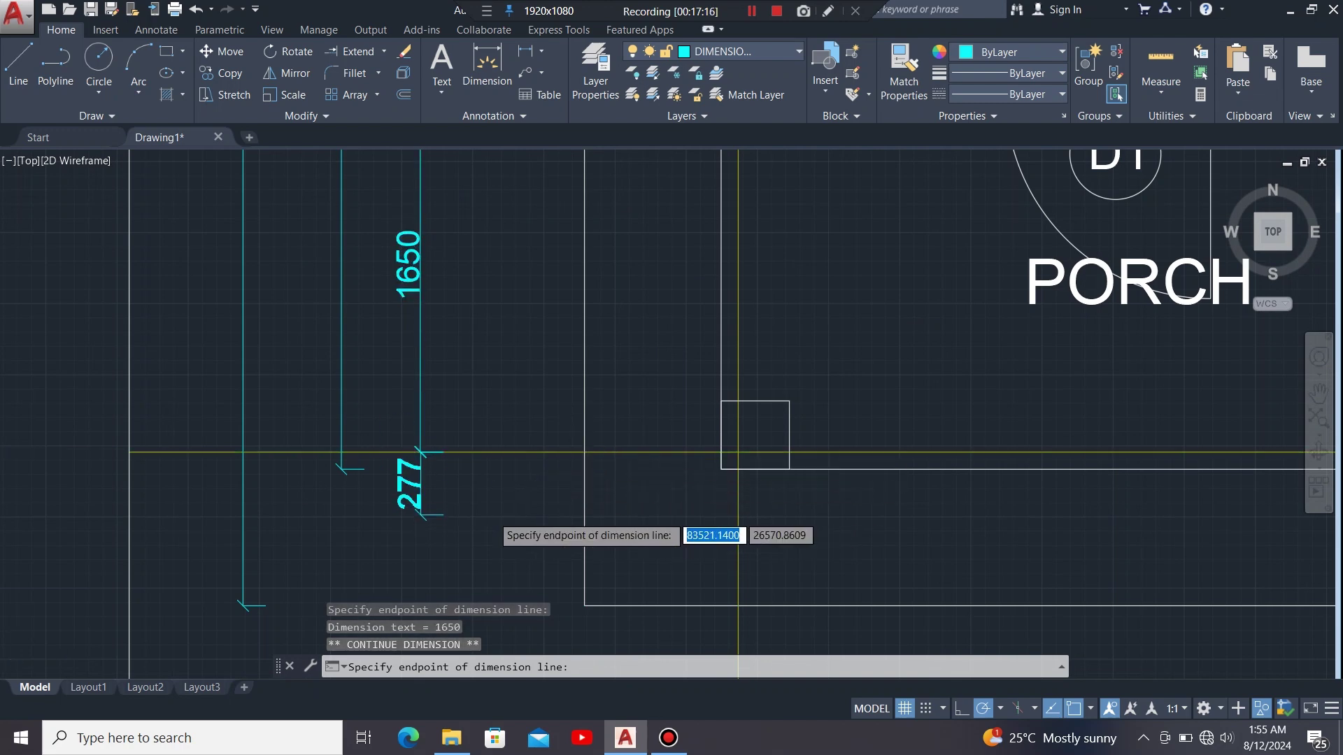
pyautogui.scroll(-4, 737, 452)
pyautogui.press('Escape')
pyautogui.scroll(2, 431, 230)
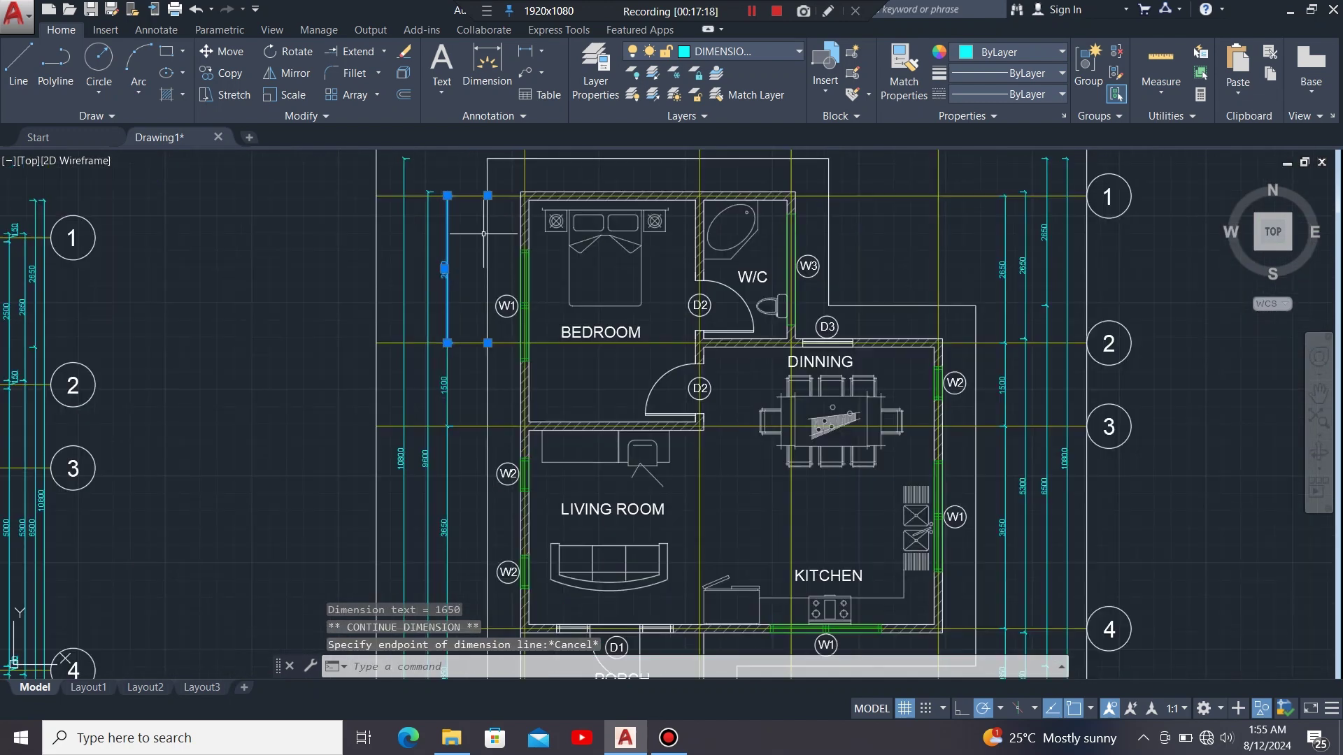
pyautogui.press('Escape')
pyautogui.scroll(-2, 468, 203)
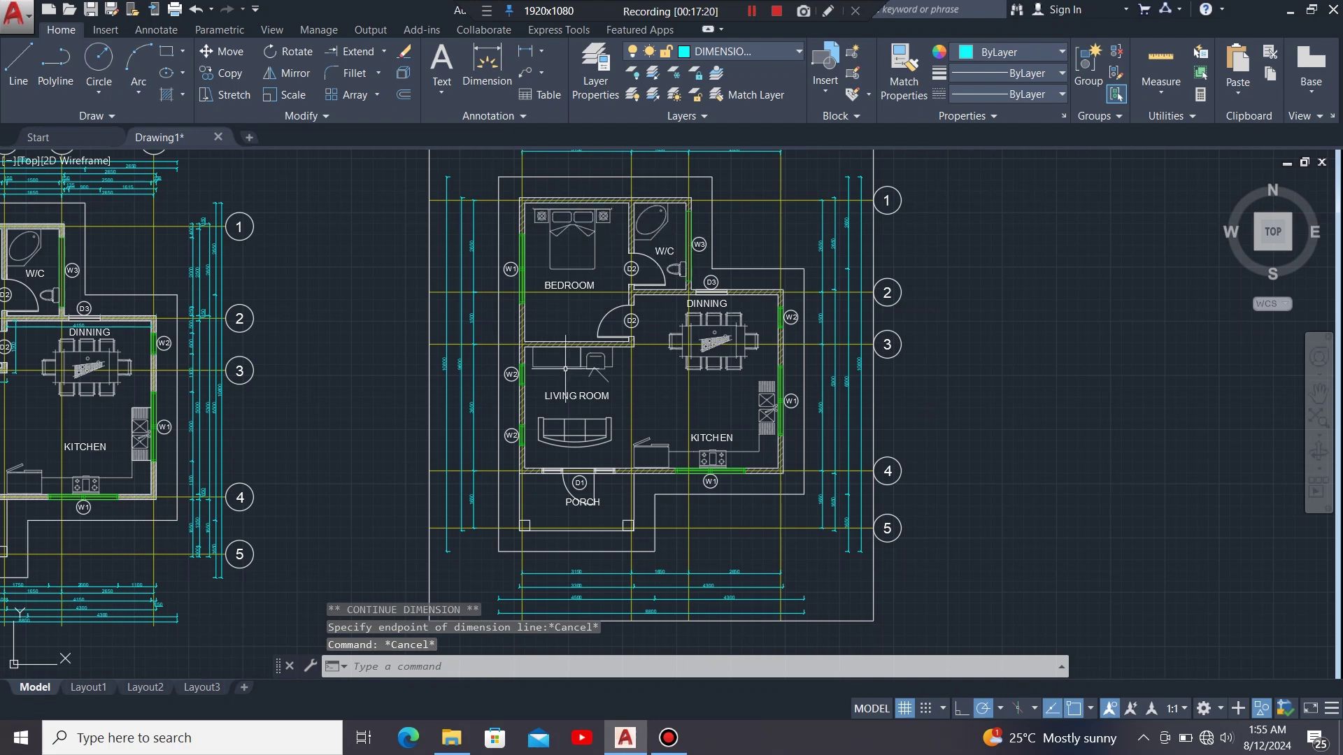
pyautogui.moveTo(585, 369); pyautogui.dragTo(740, 370, button='middle')
pyautogui.scroll(-2, 740, 369)
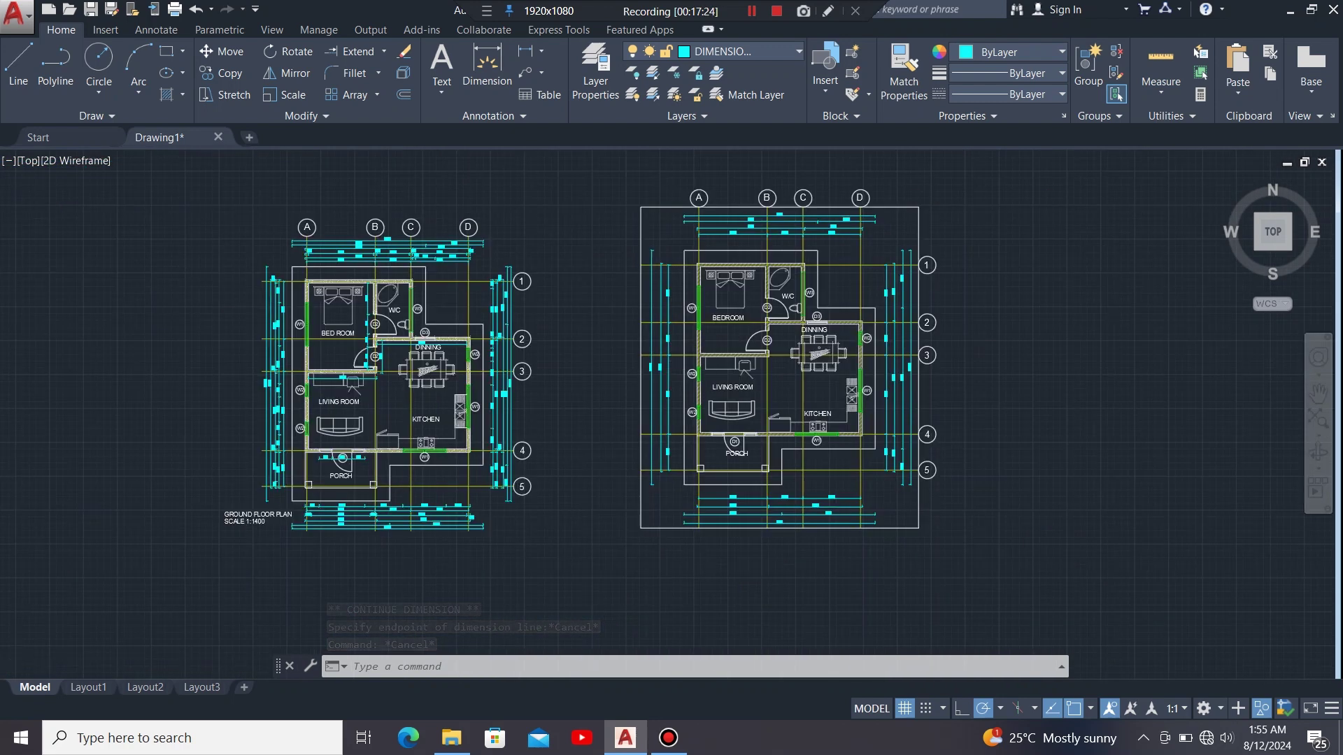
pyautogui.scroll(2, 720, 338)
pyautogui.moveTo(731, 334)
pyautogui.mouseDown(button='middle')
pyautogui.moveTo(729, 368)
pyautogui.moveTo(717, 353)
pyautogui.mouseUp(button='middle')
pyautogui.scroll(-2, 717, 353)
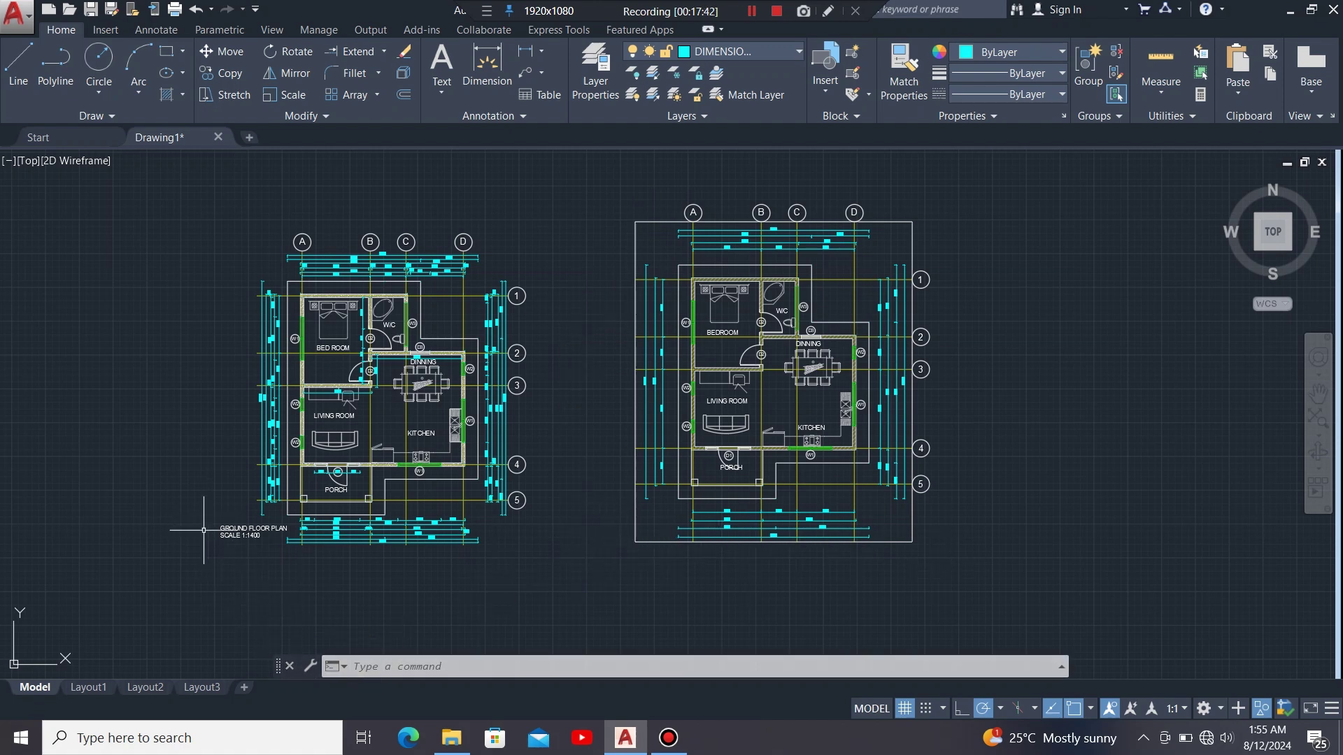
# Copy the "GROUND FLOOR PLAN SCALE 1:1400" title from the dimensioned plan to below the lower-left corner of the hatched plan.
pyautogui.scroll(4, 199, 539)
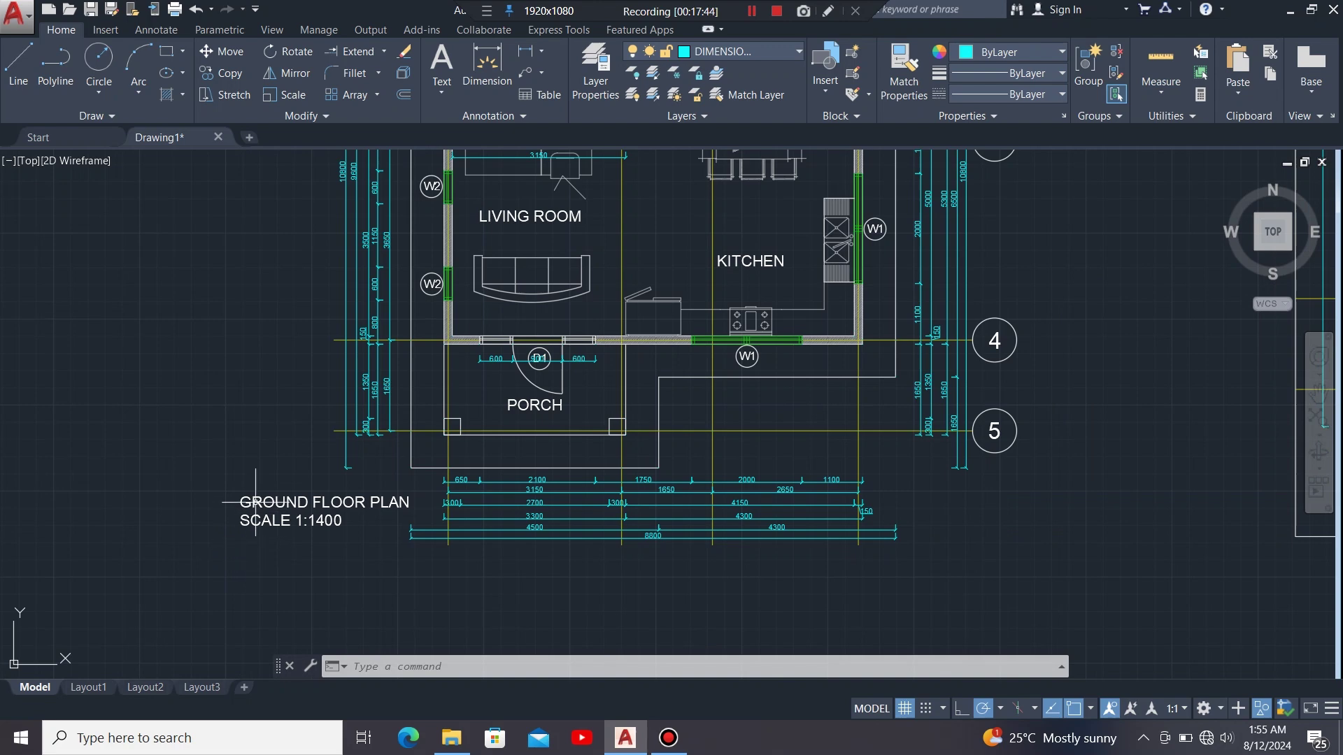
pyautogui.click(288, 479)
pyautogui.click(212, 560)
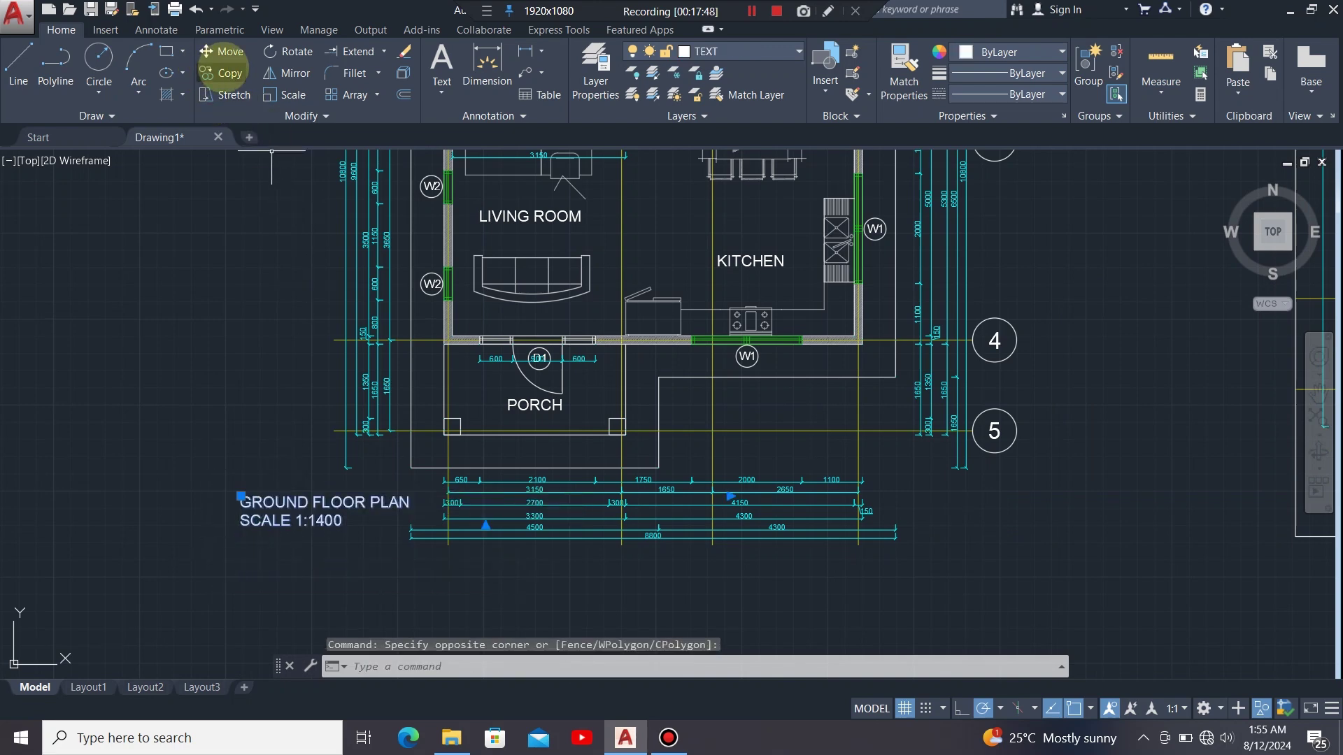
pyautogui.click(218, 71)
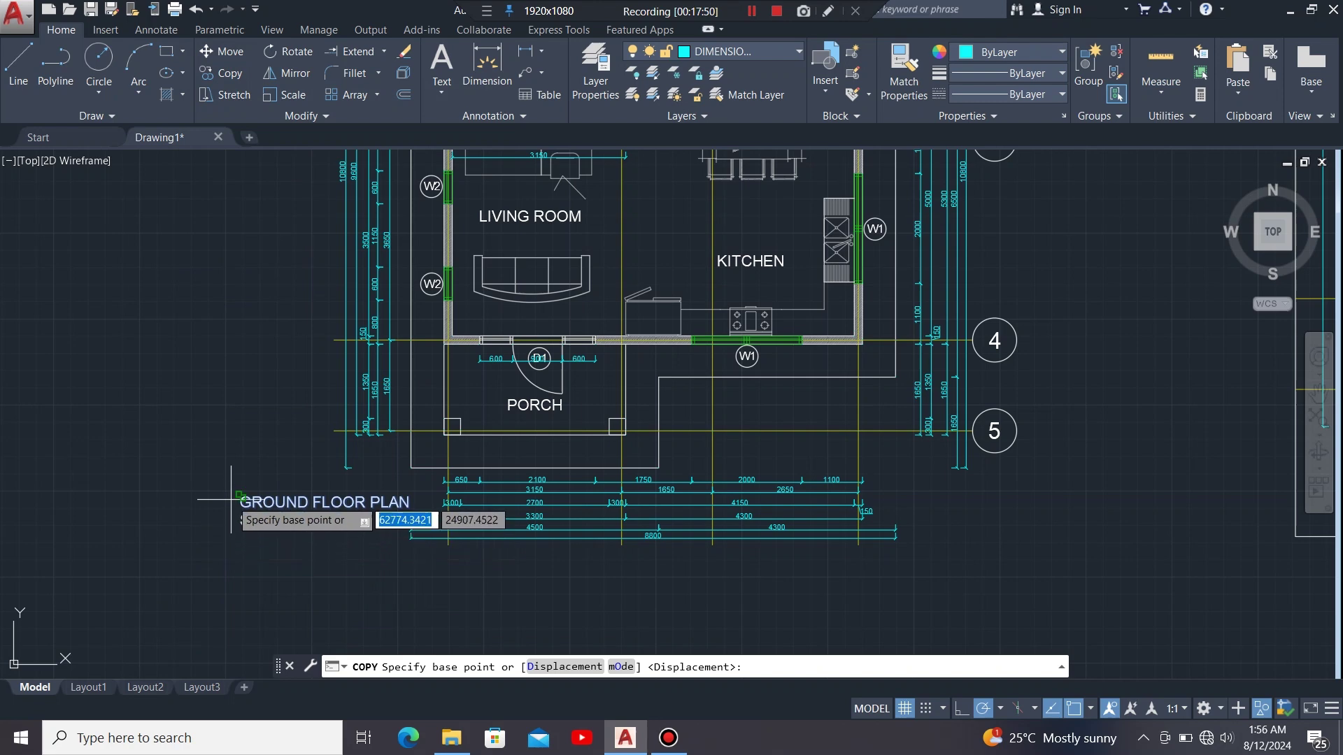
pyautogui.click(241, 499)
pyautogui.scroll(-5, 69, 494)
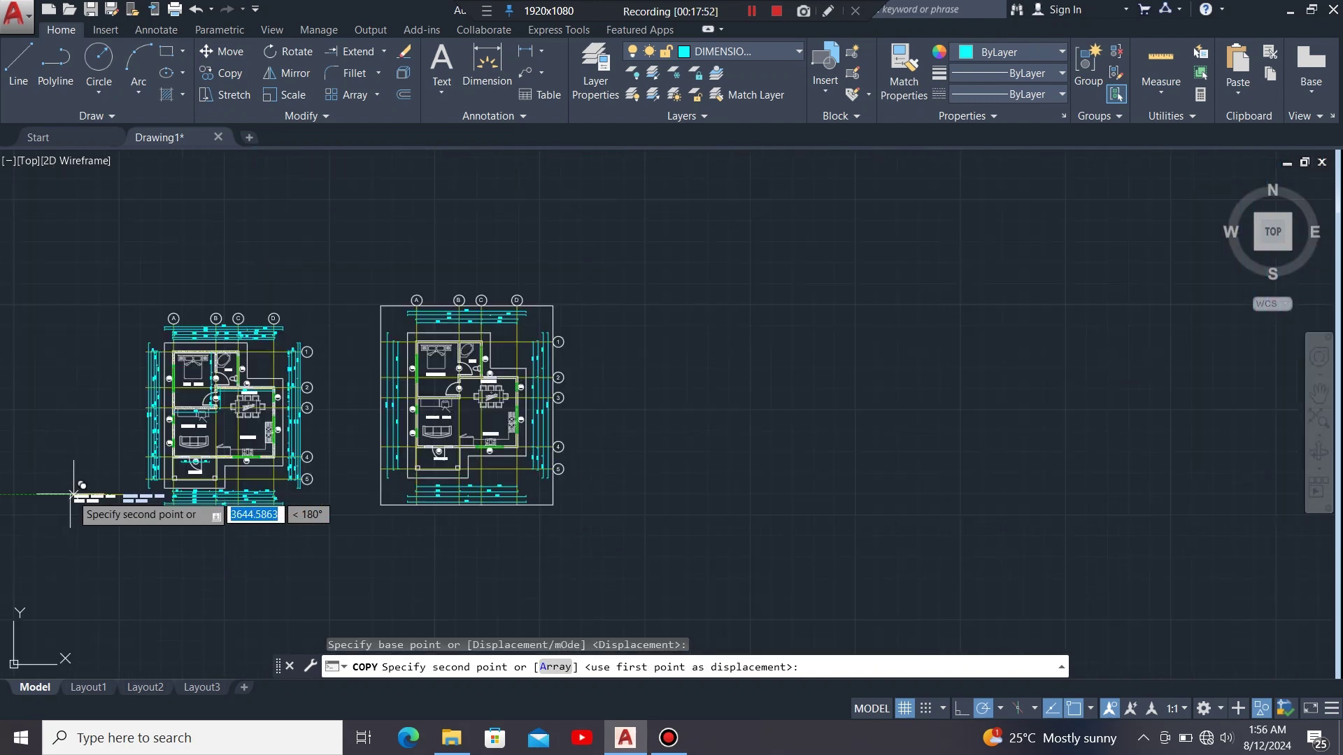
pyautogui.scroll(4, 371, 497)
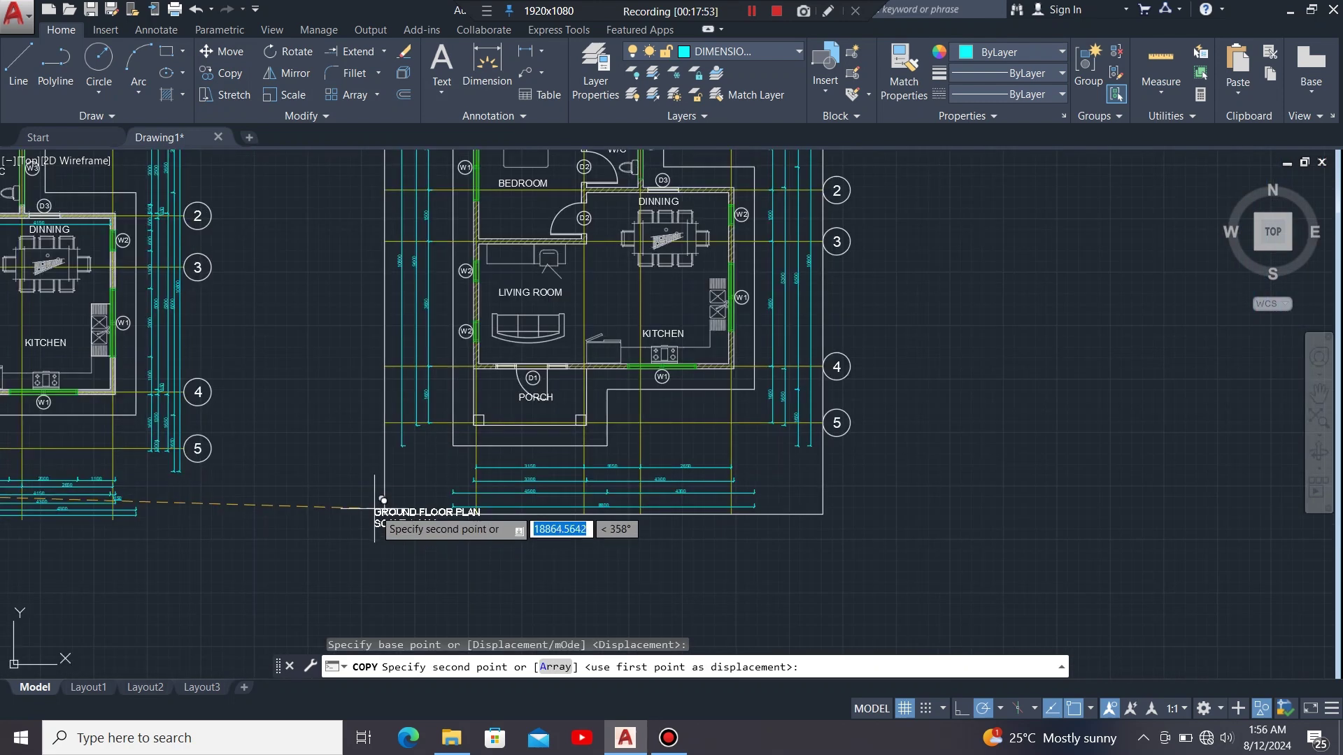
pyautogui.click(320, 491)
pyautogui.scroll(-4, 321, 581)
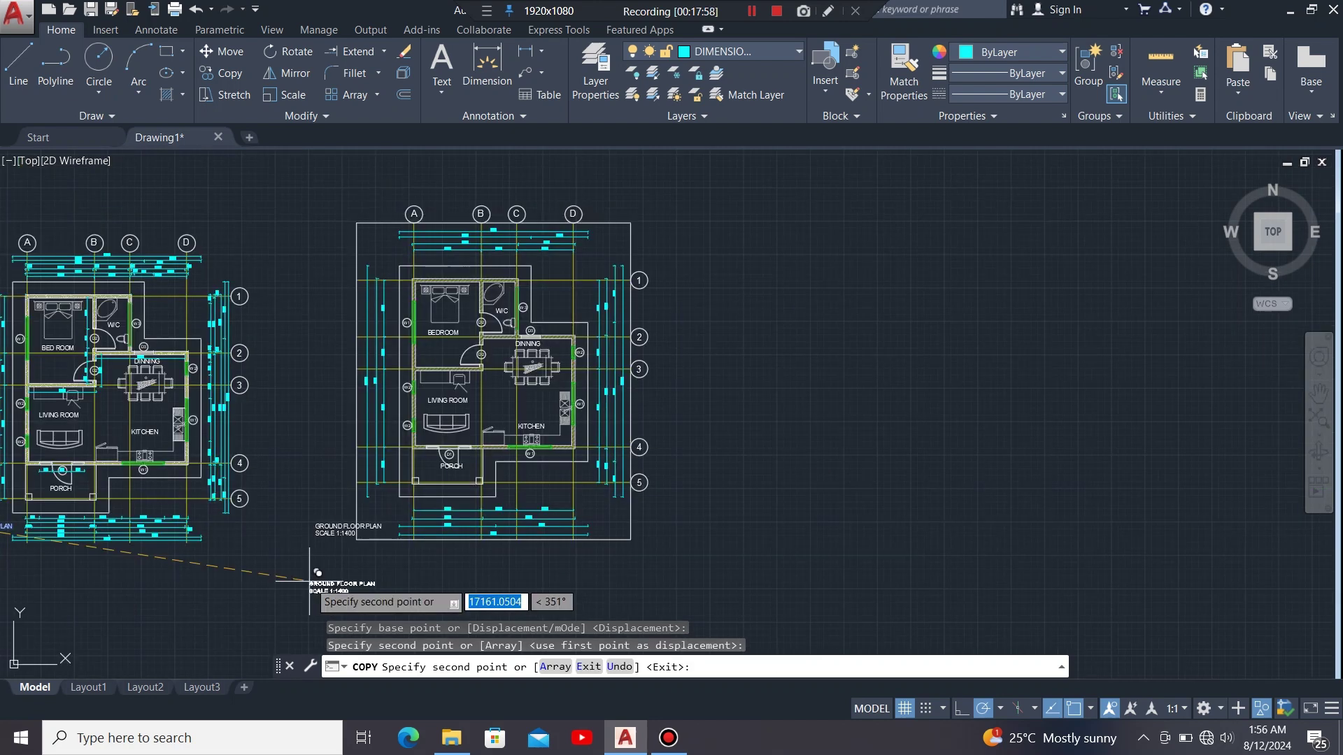
pyautogui.scroll(2, 264, 550)
pyautogui.press('Escape')
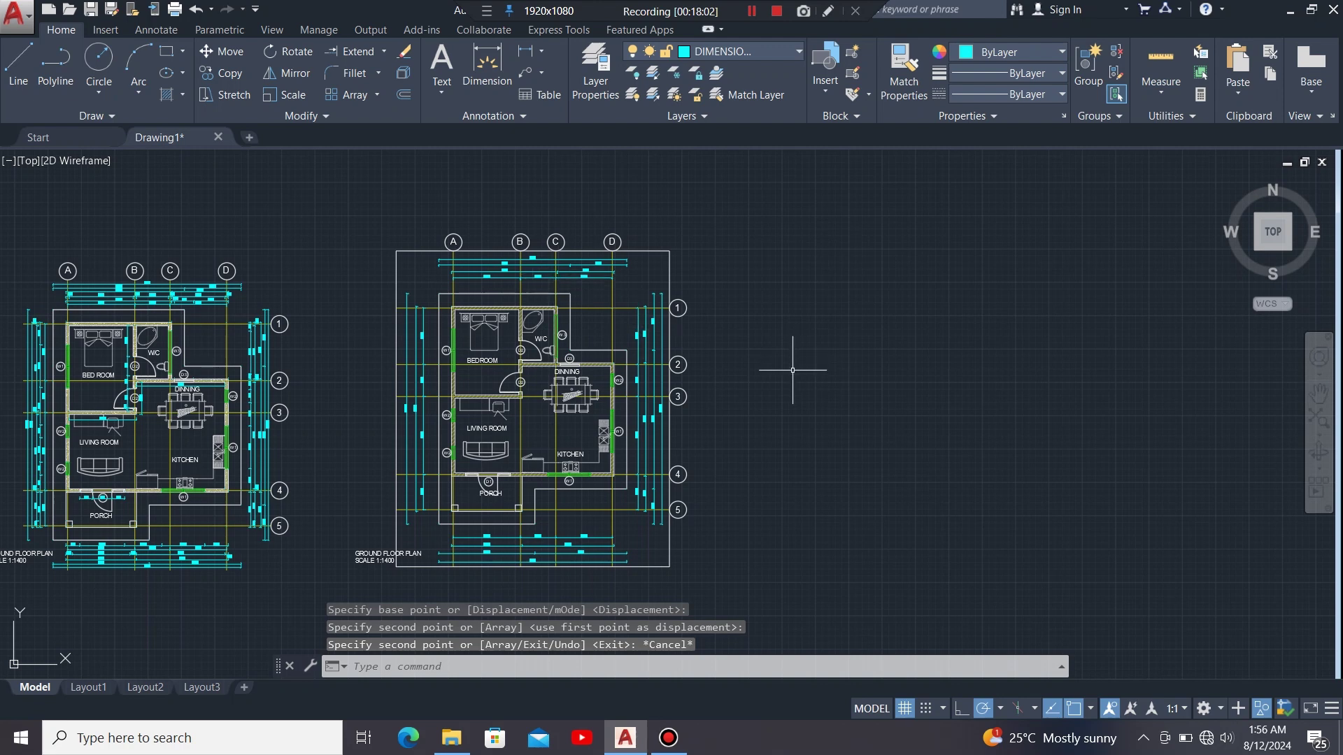
# Delete the rectangular construction frame enclosing the hatched floor plan and its dimension strings.
pyautogui.moveTo(517, 422); pyautogui.dragTo(665, 436, button='middle')
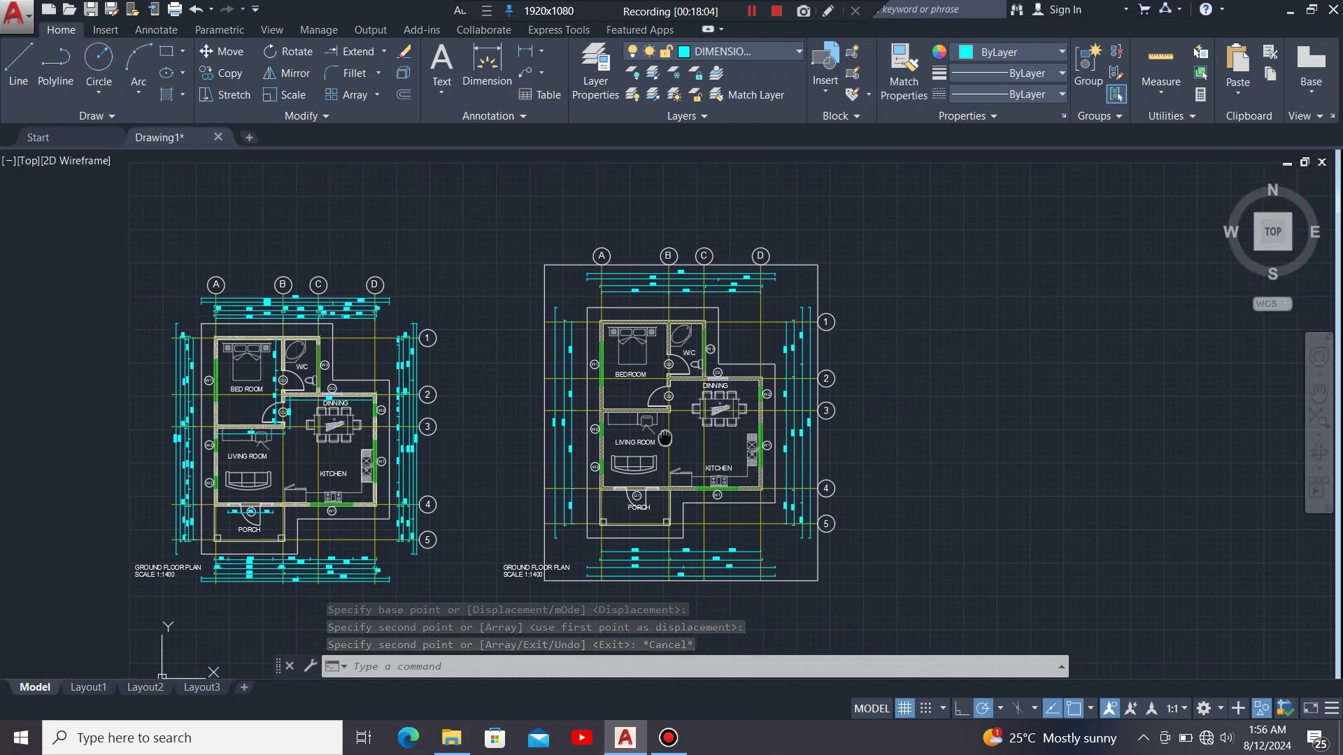
pyautogui.click(806, 275)
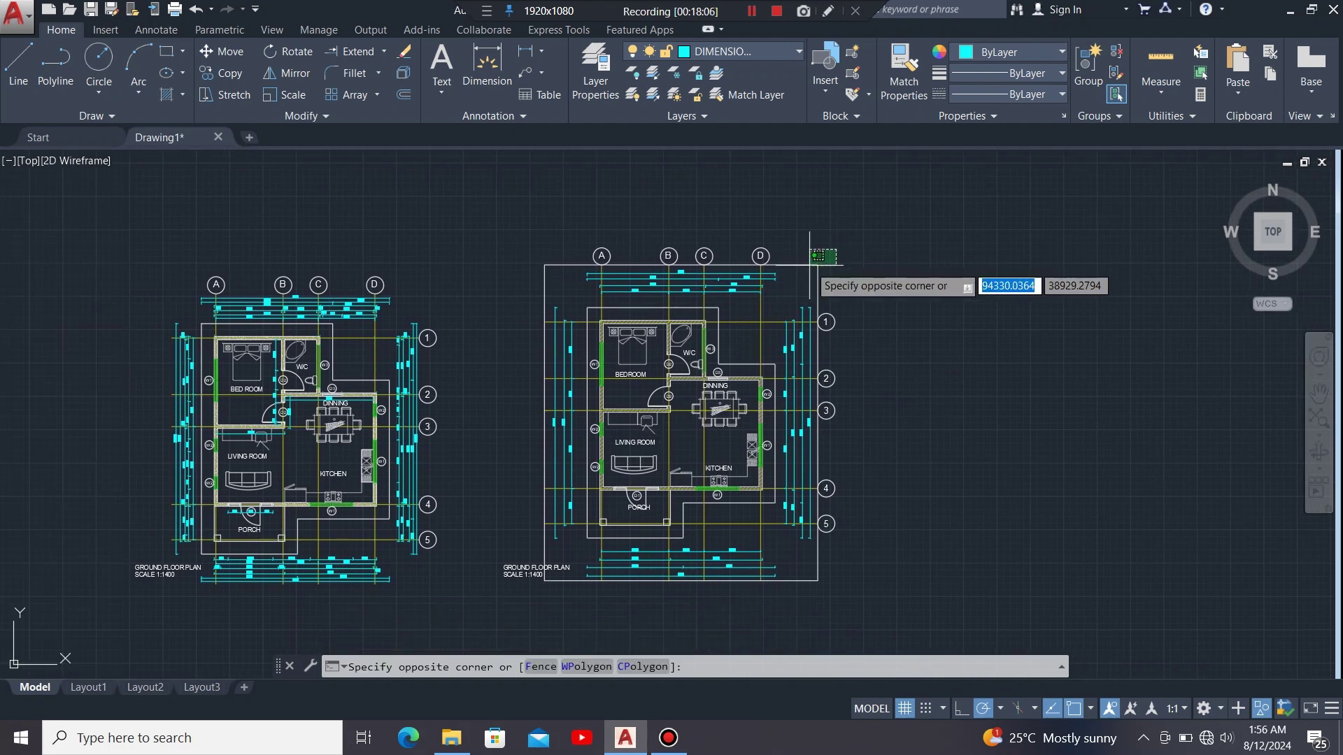
pyautogui.click(806, 268)
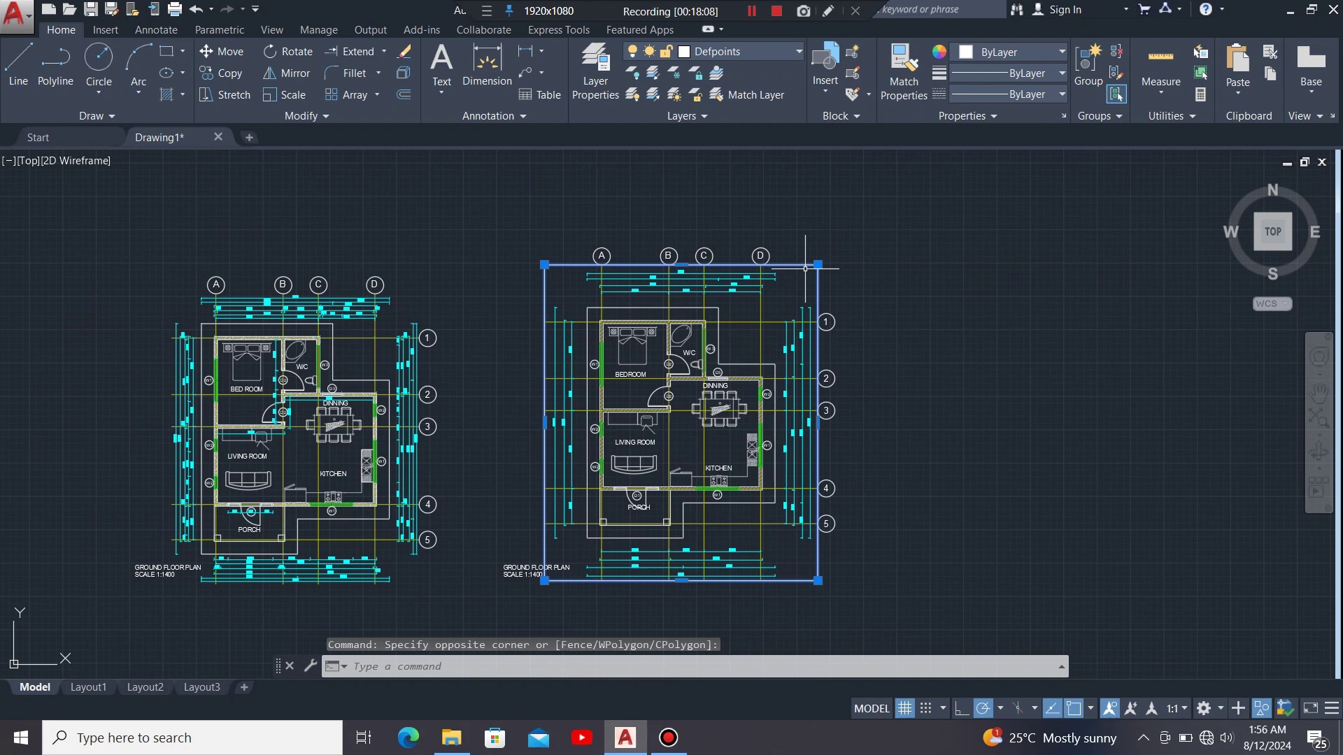
pyautogui.press('Delete')
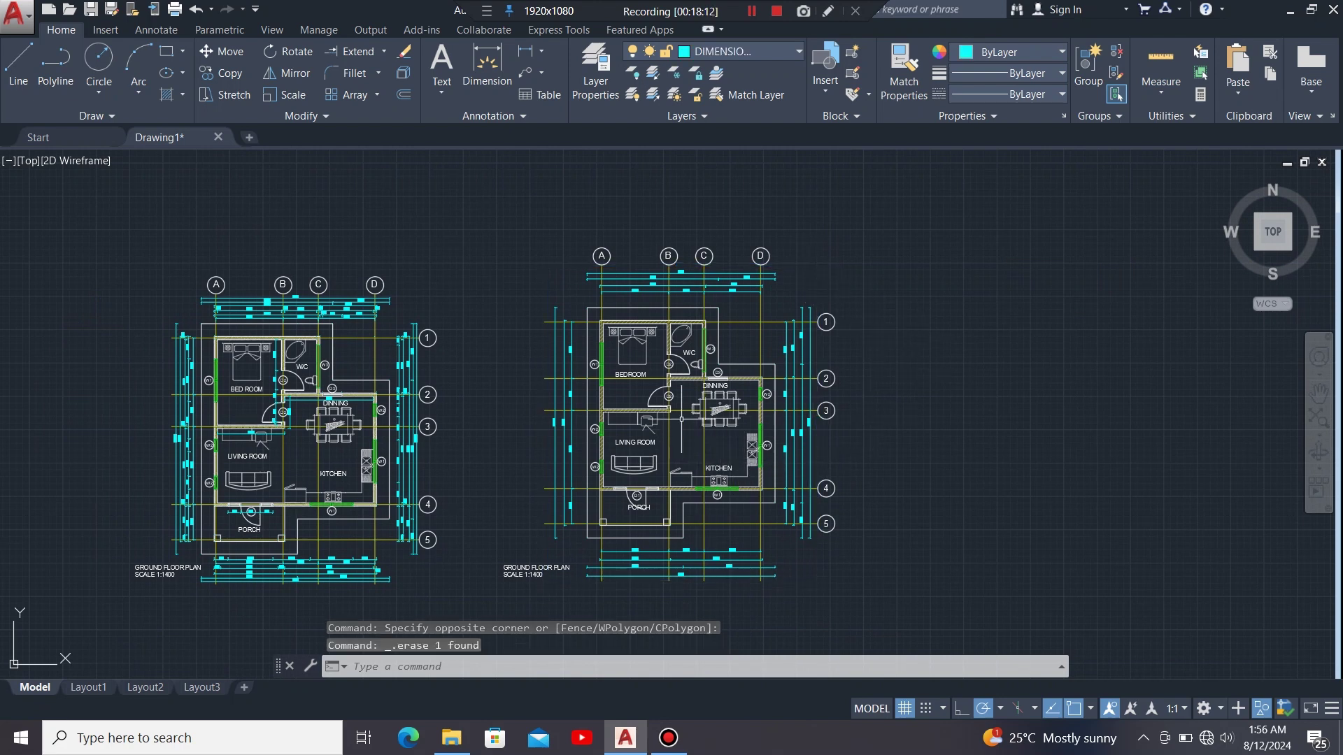
pyautogui.scroll(2, 669, 430)
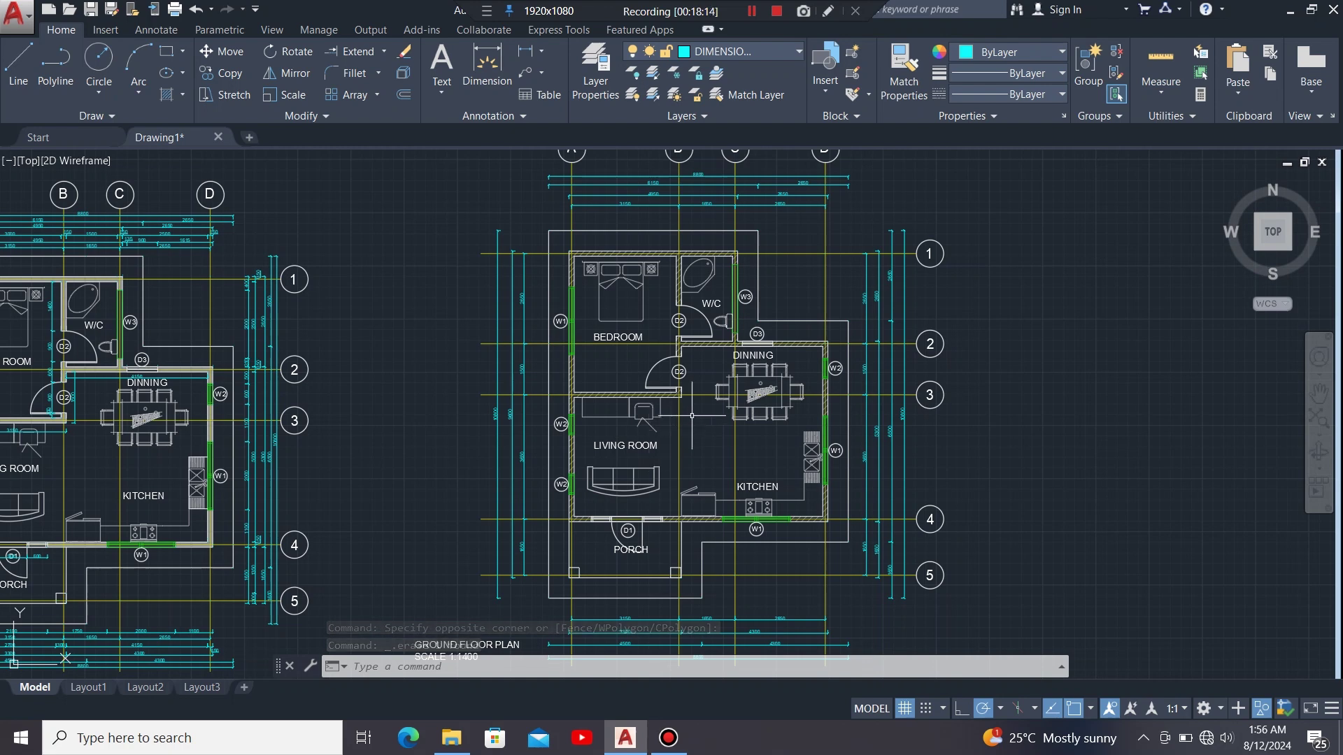
pyautogui.moveTo(702, 415); pyautogui.dragTo(748, 421, button='middle')
pyautogui.scroll(-3, 672, 366)
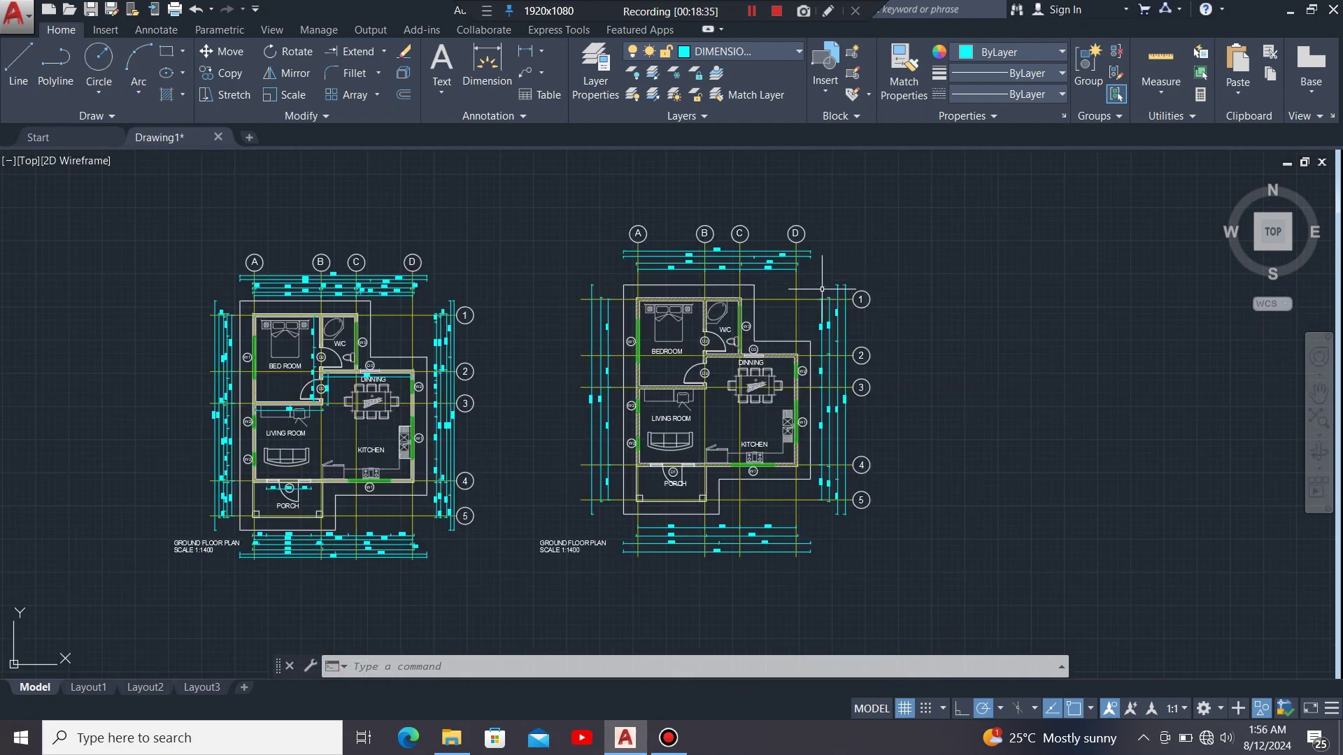